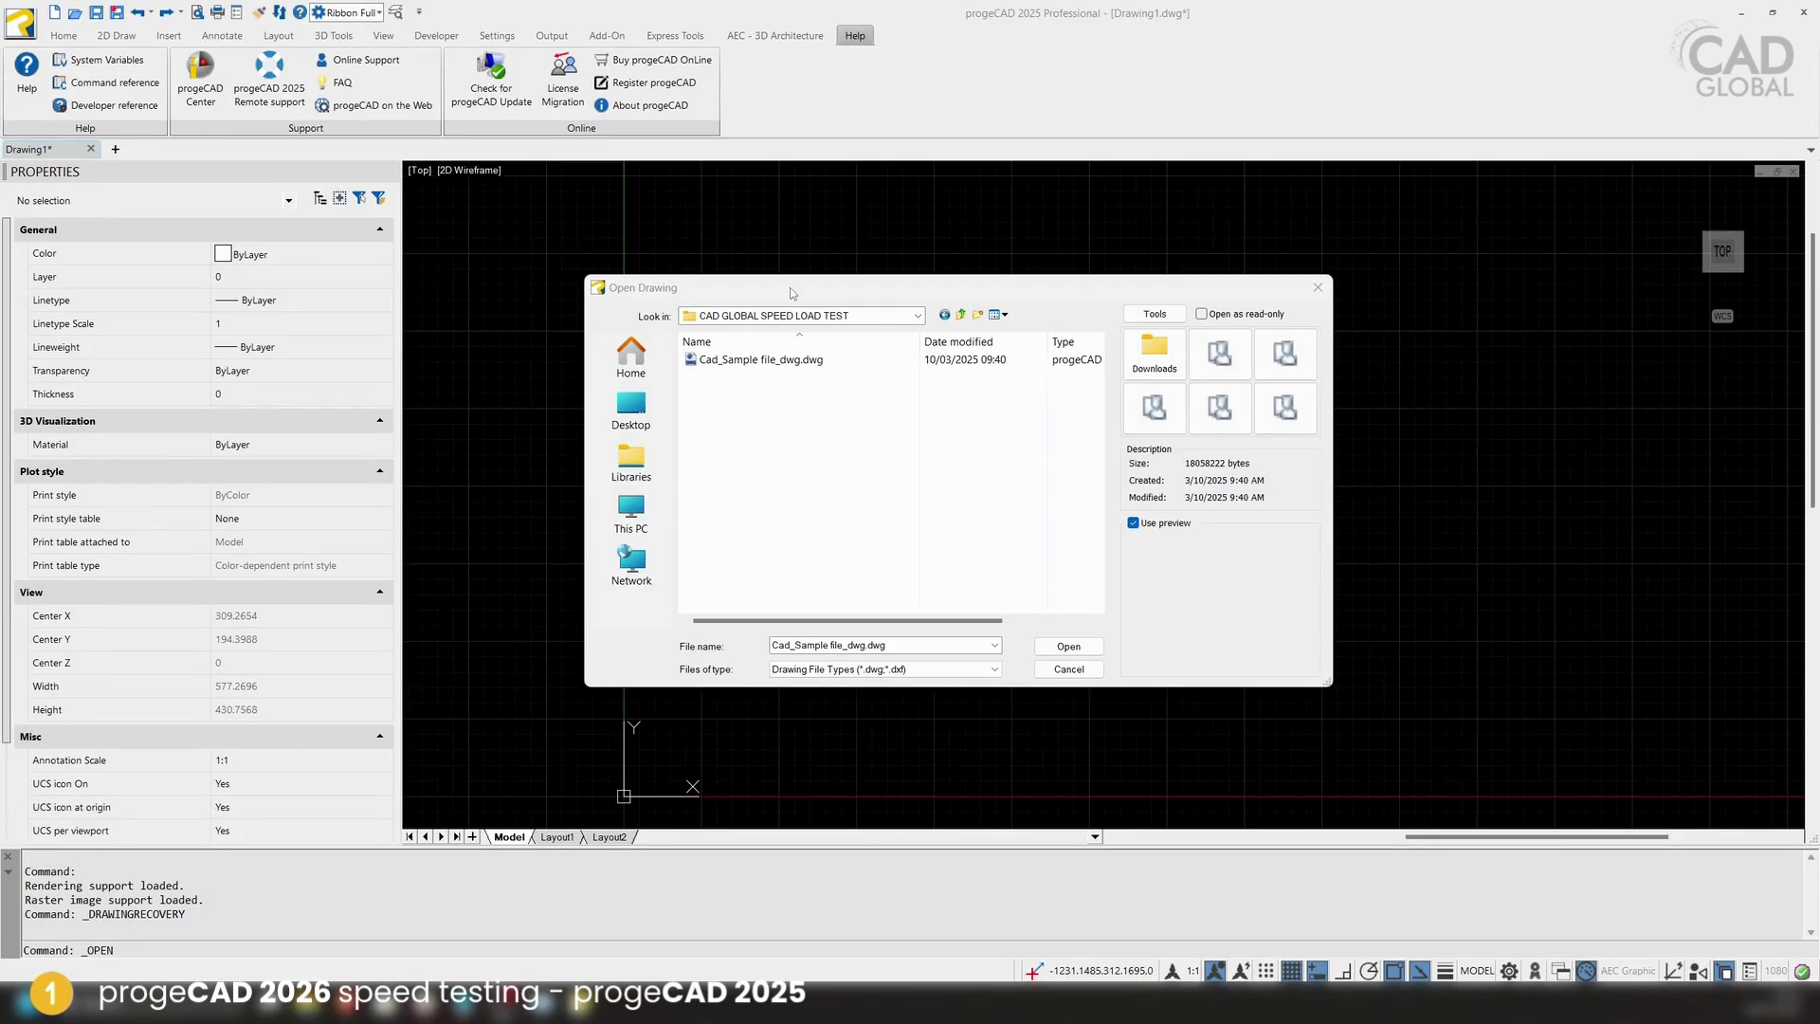
# Open the drawing Cad_Sample file_dwg.dwg from the CAD GLOBAL SPEED LOAD TEST folder
pyautogui.moveTo(902, 621); pyautogui.dragTo(992, 622)
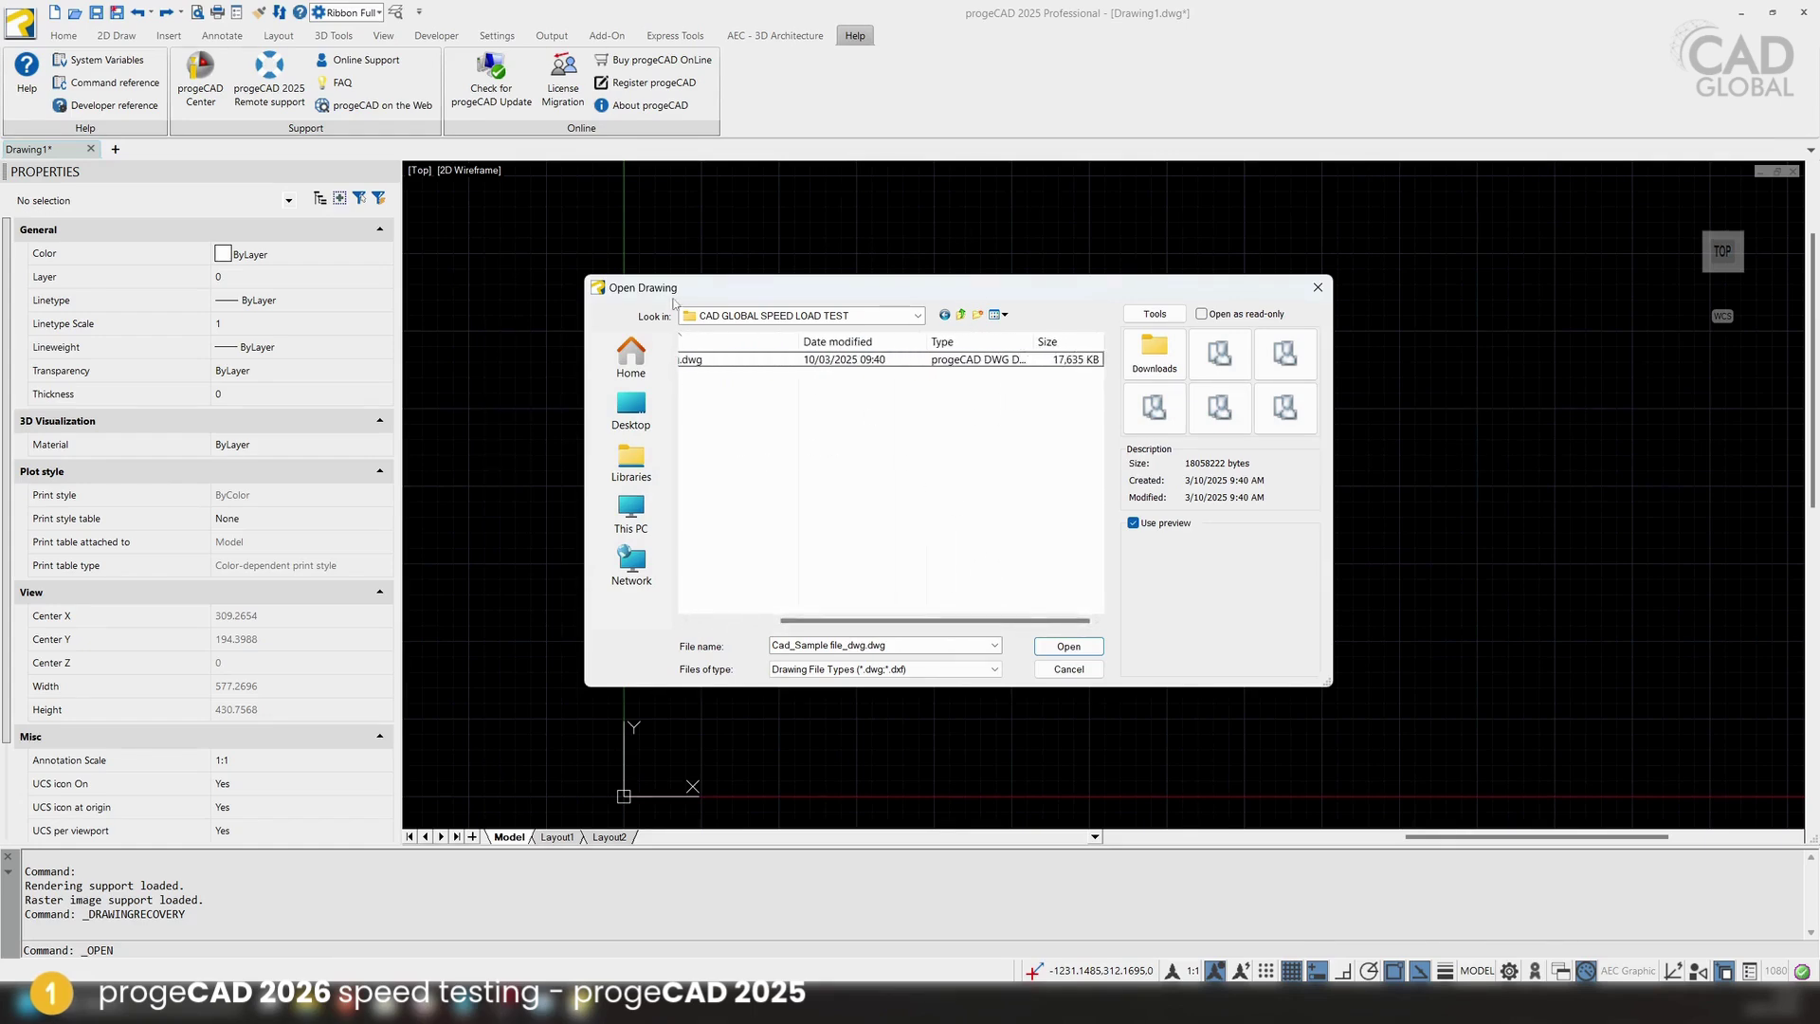
pyautogui.moveTo(802, 621); pyautogui.dragTo(932, 463)
pyautogui.moveTo(813, 621); pyautogui.dragTo(734, 621)
pyautogui.click(736, 363)
pyautogui.click(1082, 648)
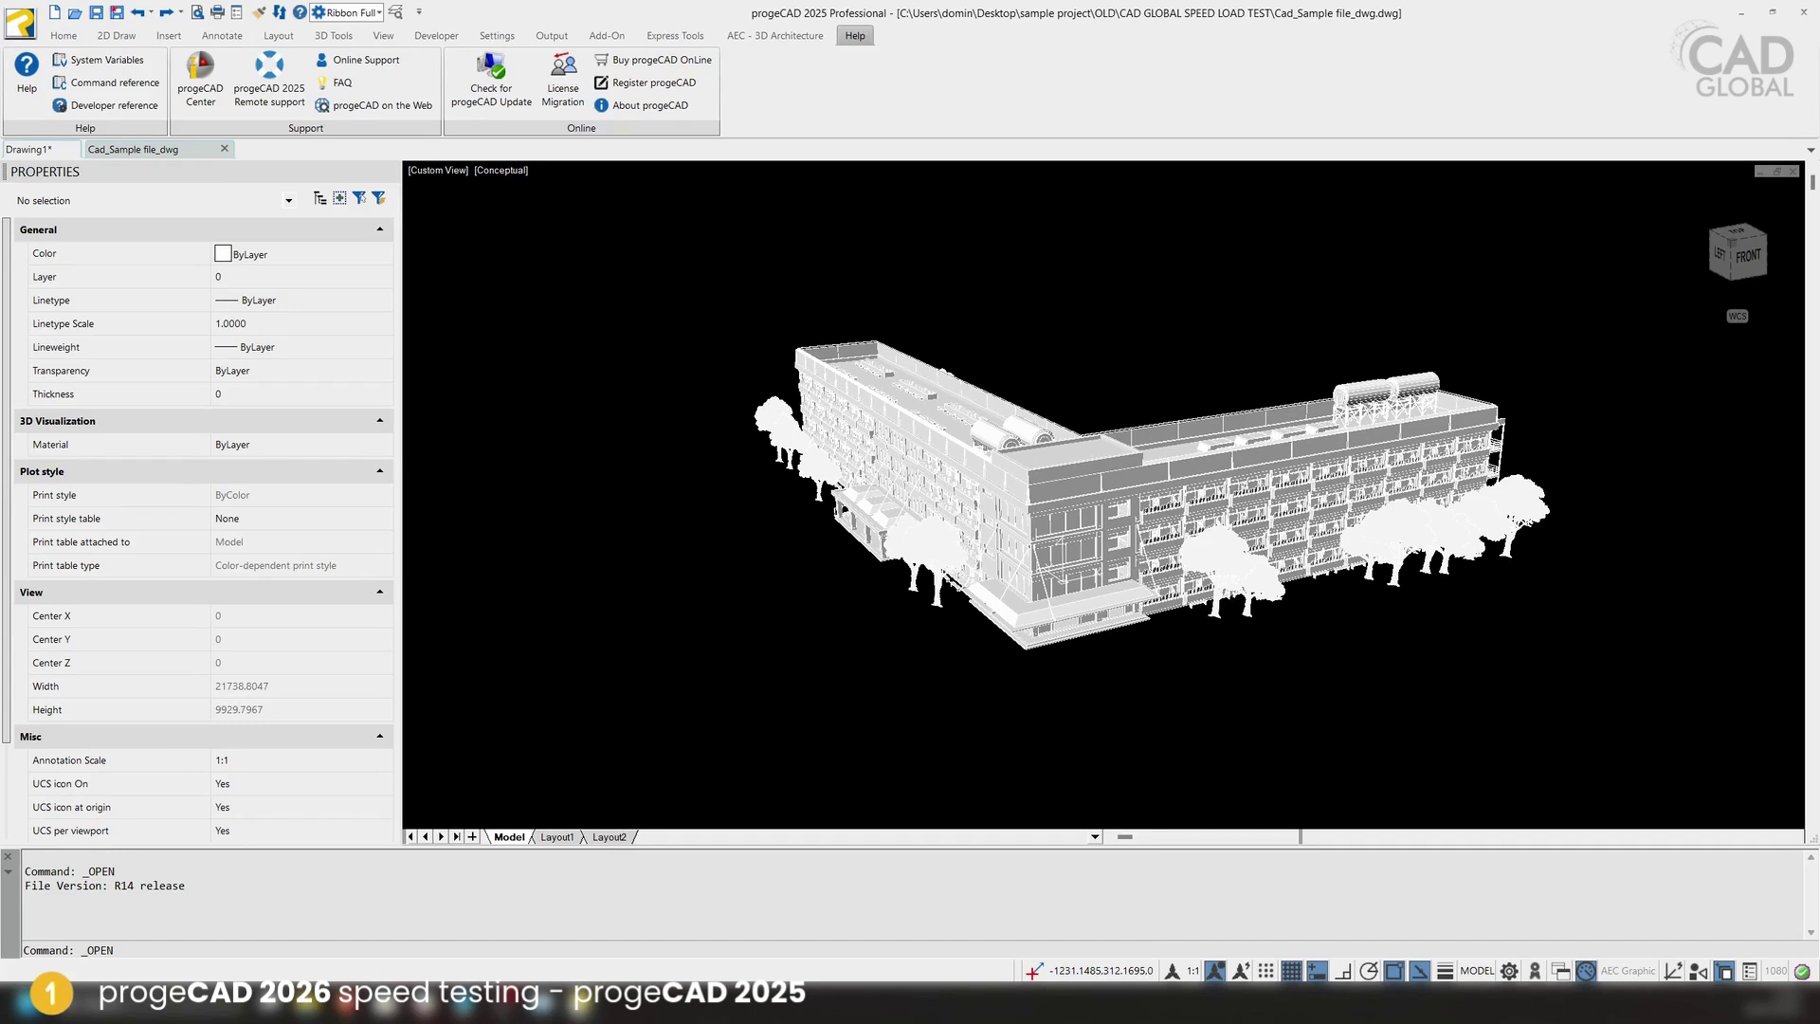
# Select the entire building model, including the trees, with a selection window
pyautogui.click(1196, 824)
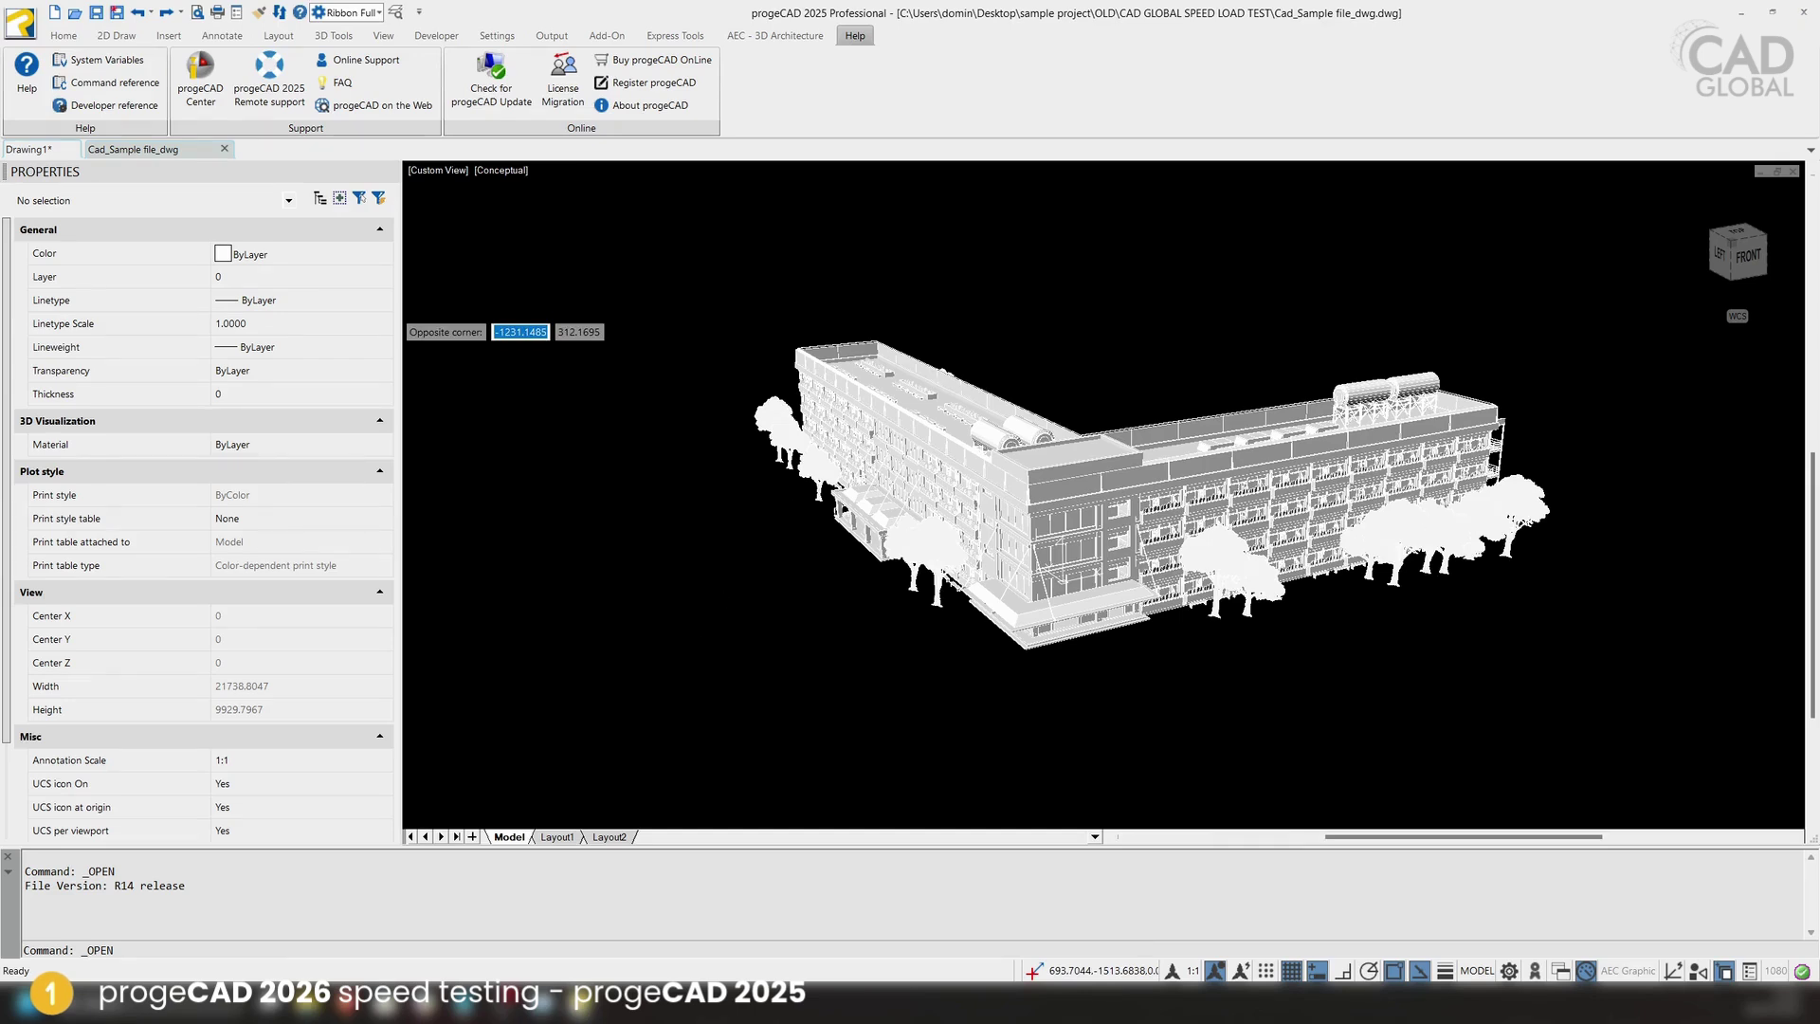
pyautogui.click(408, 322)
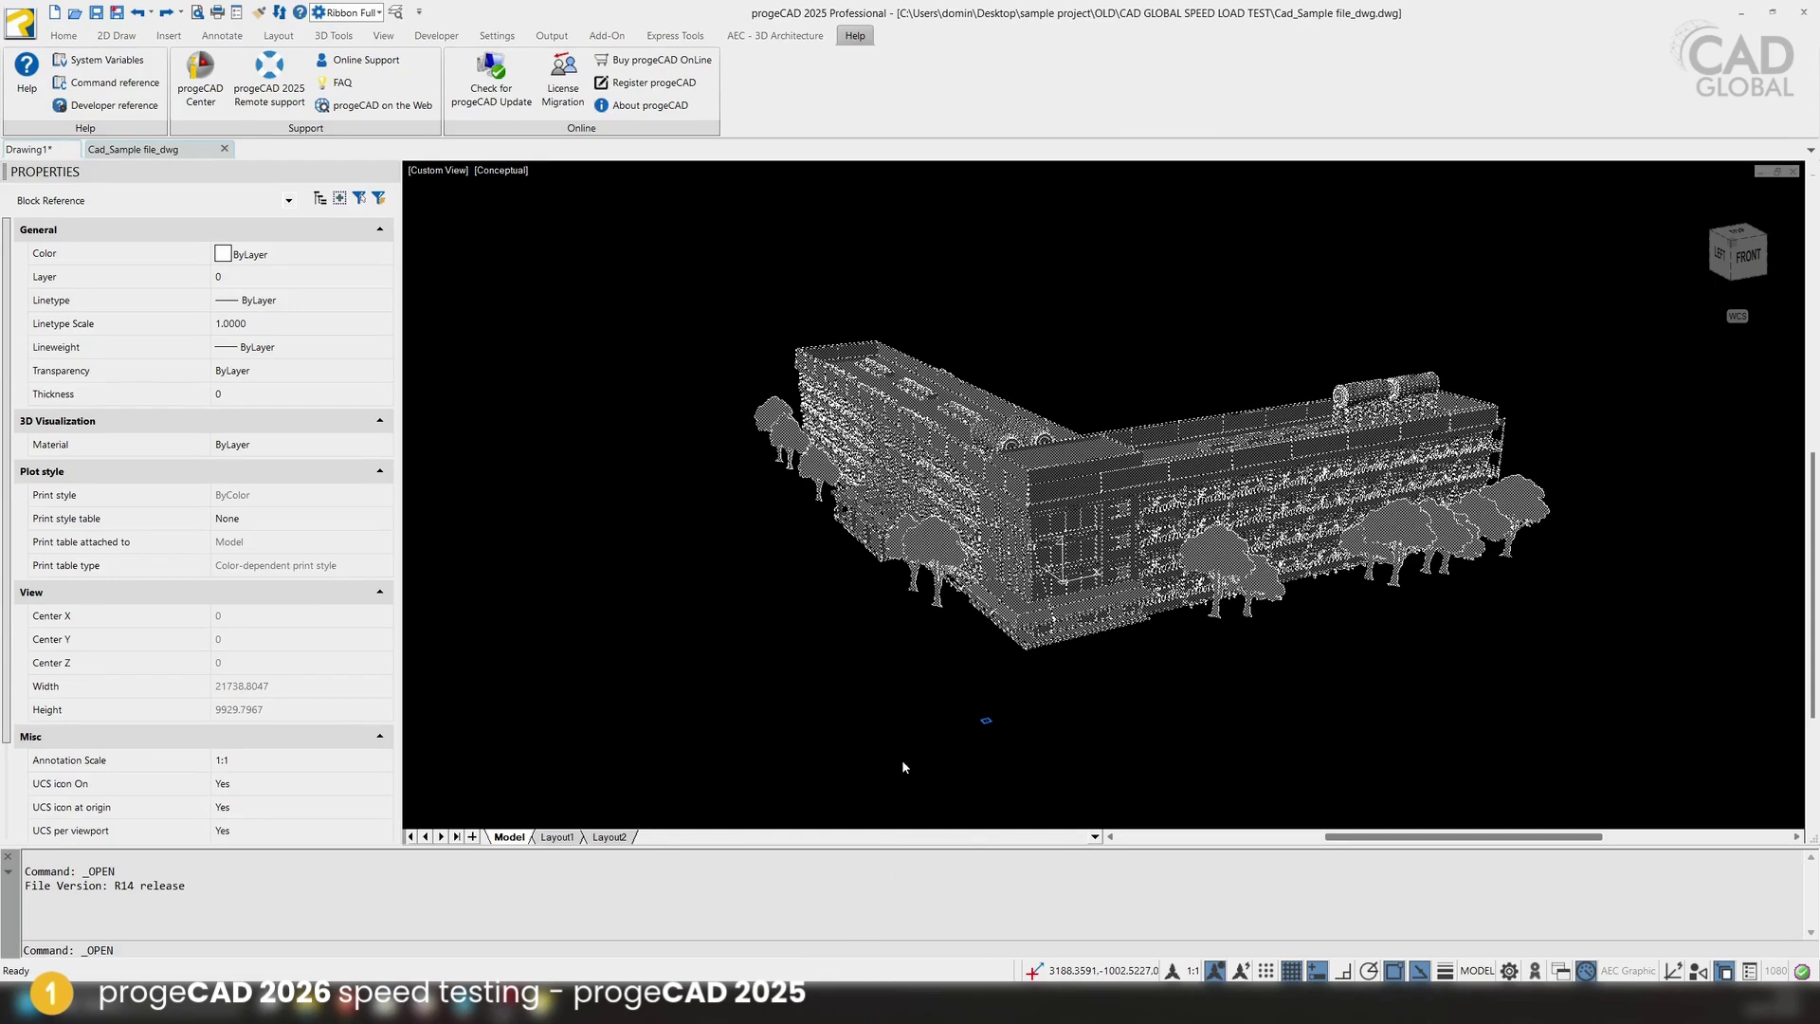
pyautogui.click(1038, 673)
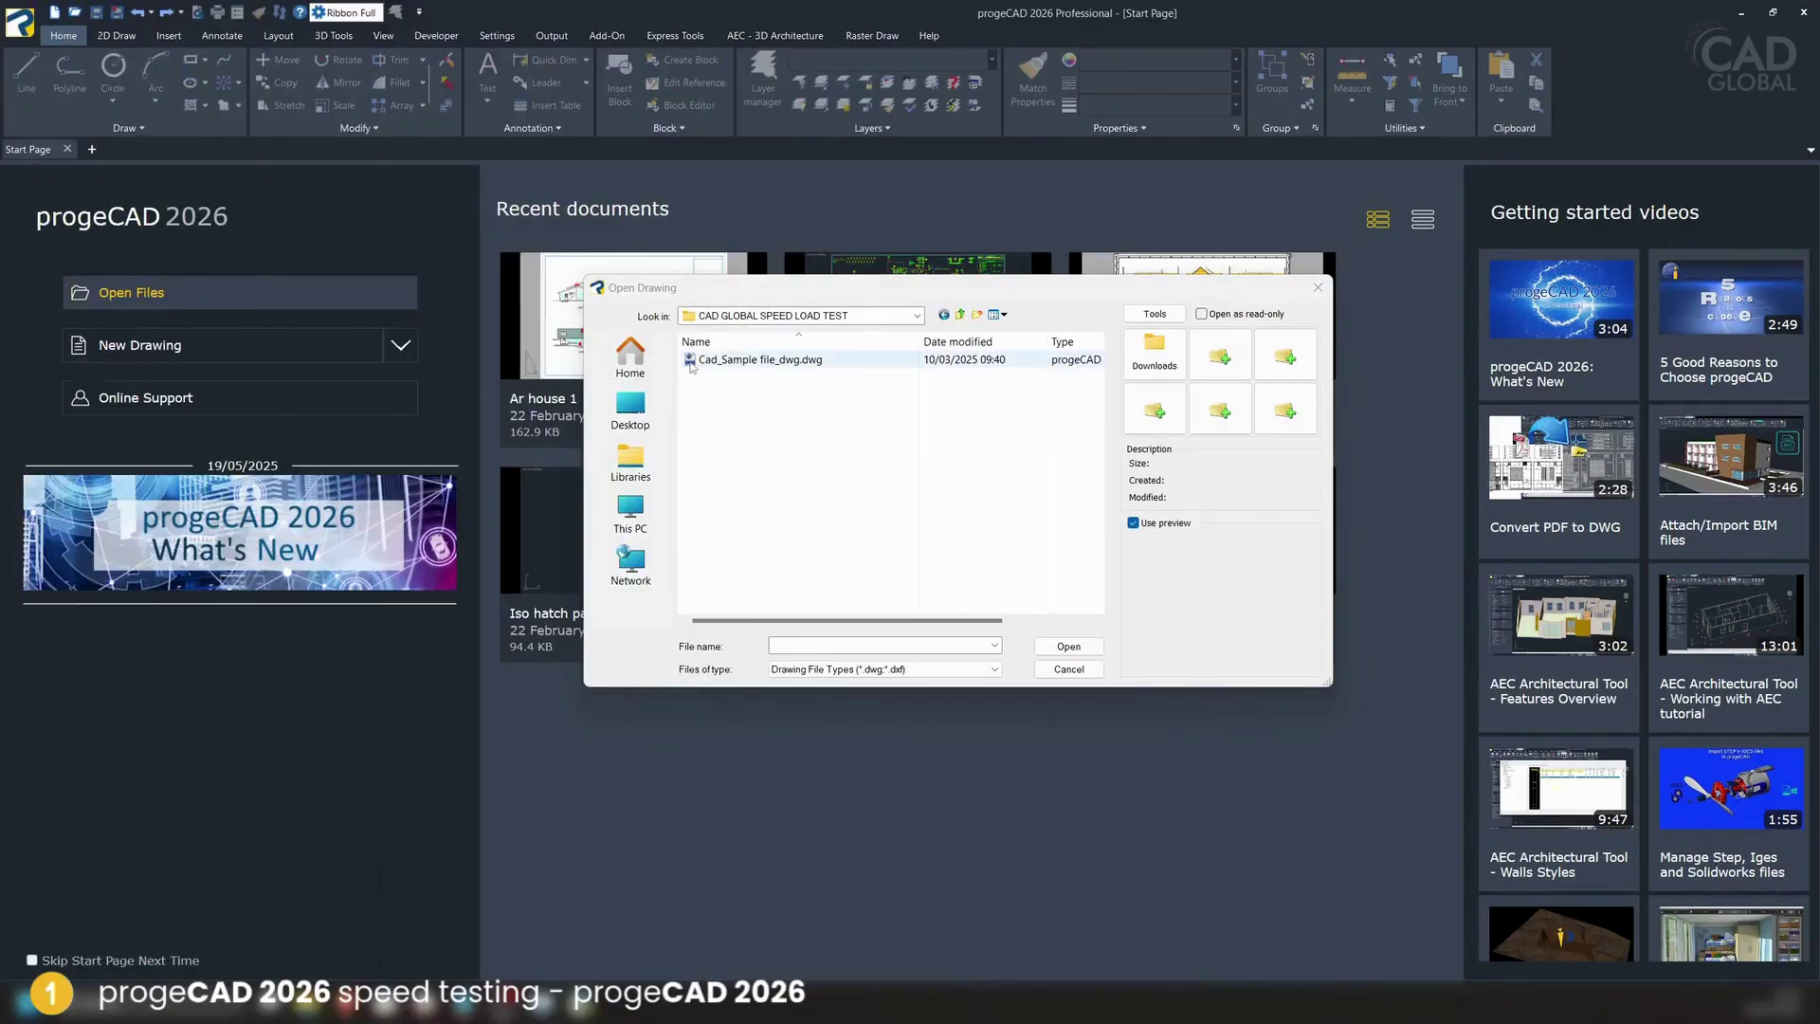
# Switch to progeCAD 2026 and open Cad_Sample file_dwg.dwg from the CAD GLOBAL SPEED LOAD TEST folder
pyautogui.click(702, 360)
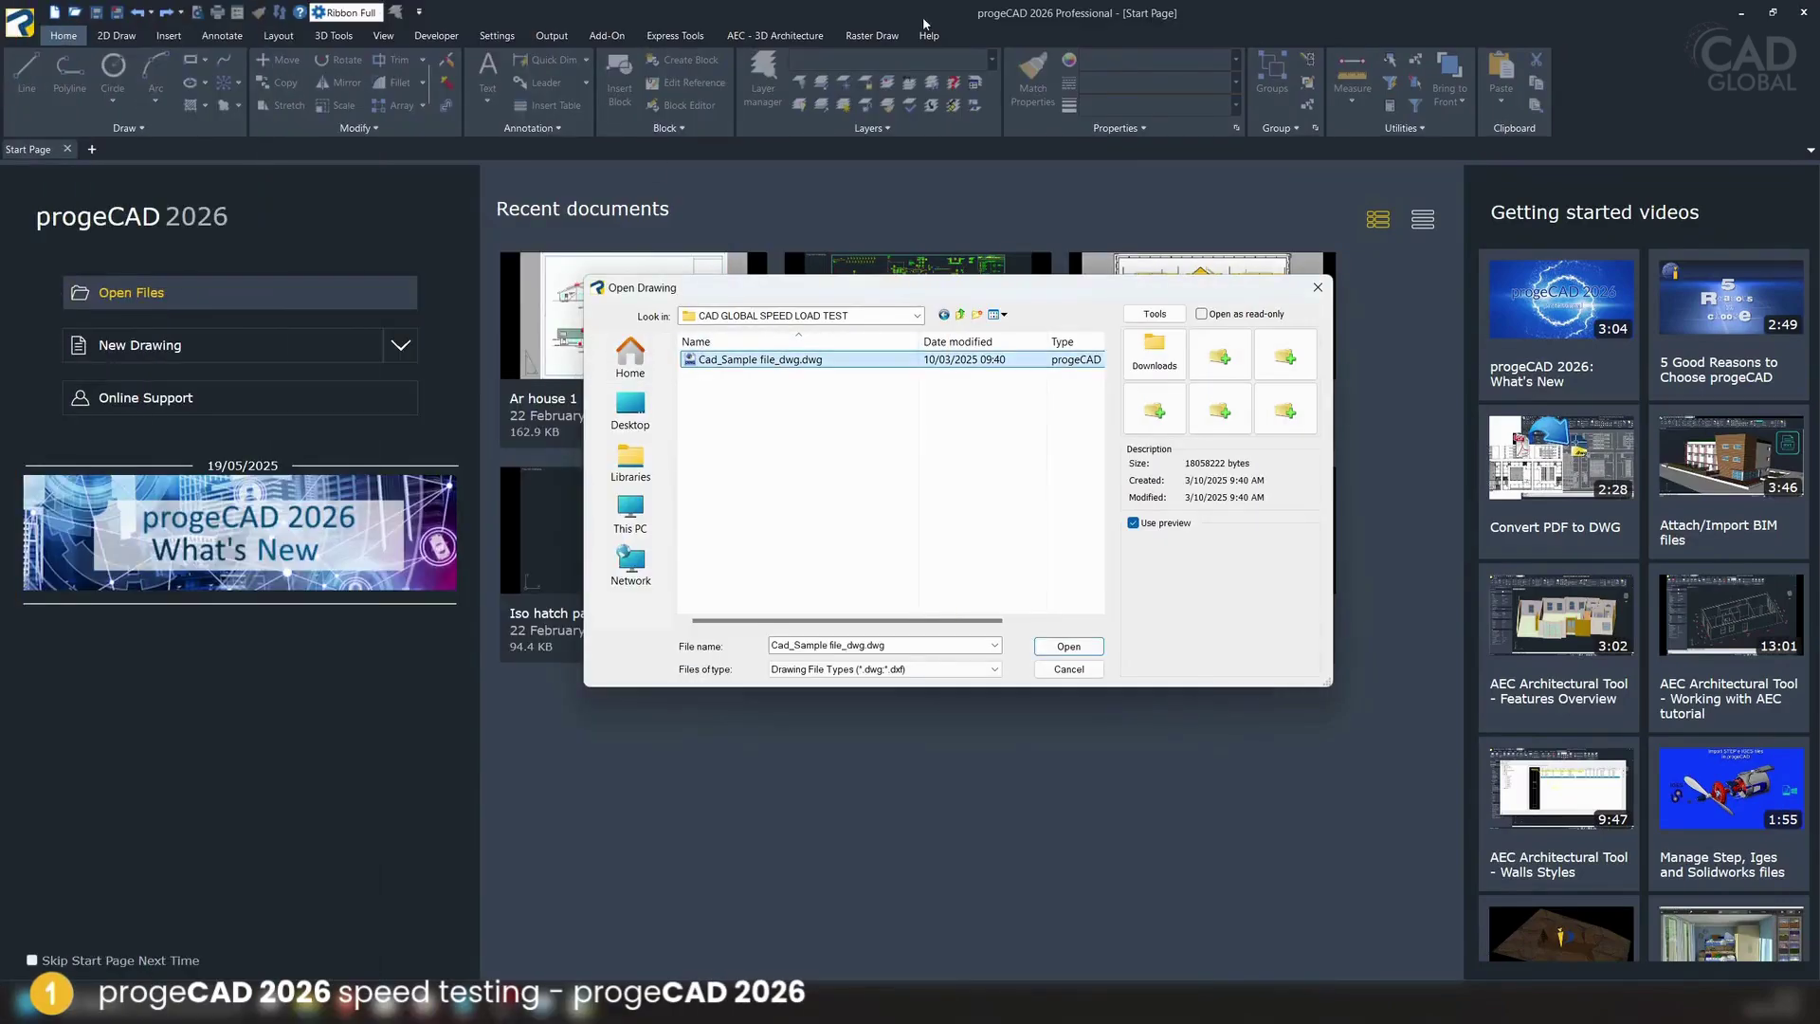
pyautogui.click(1042, 648)
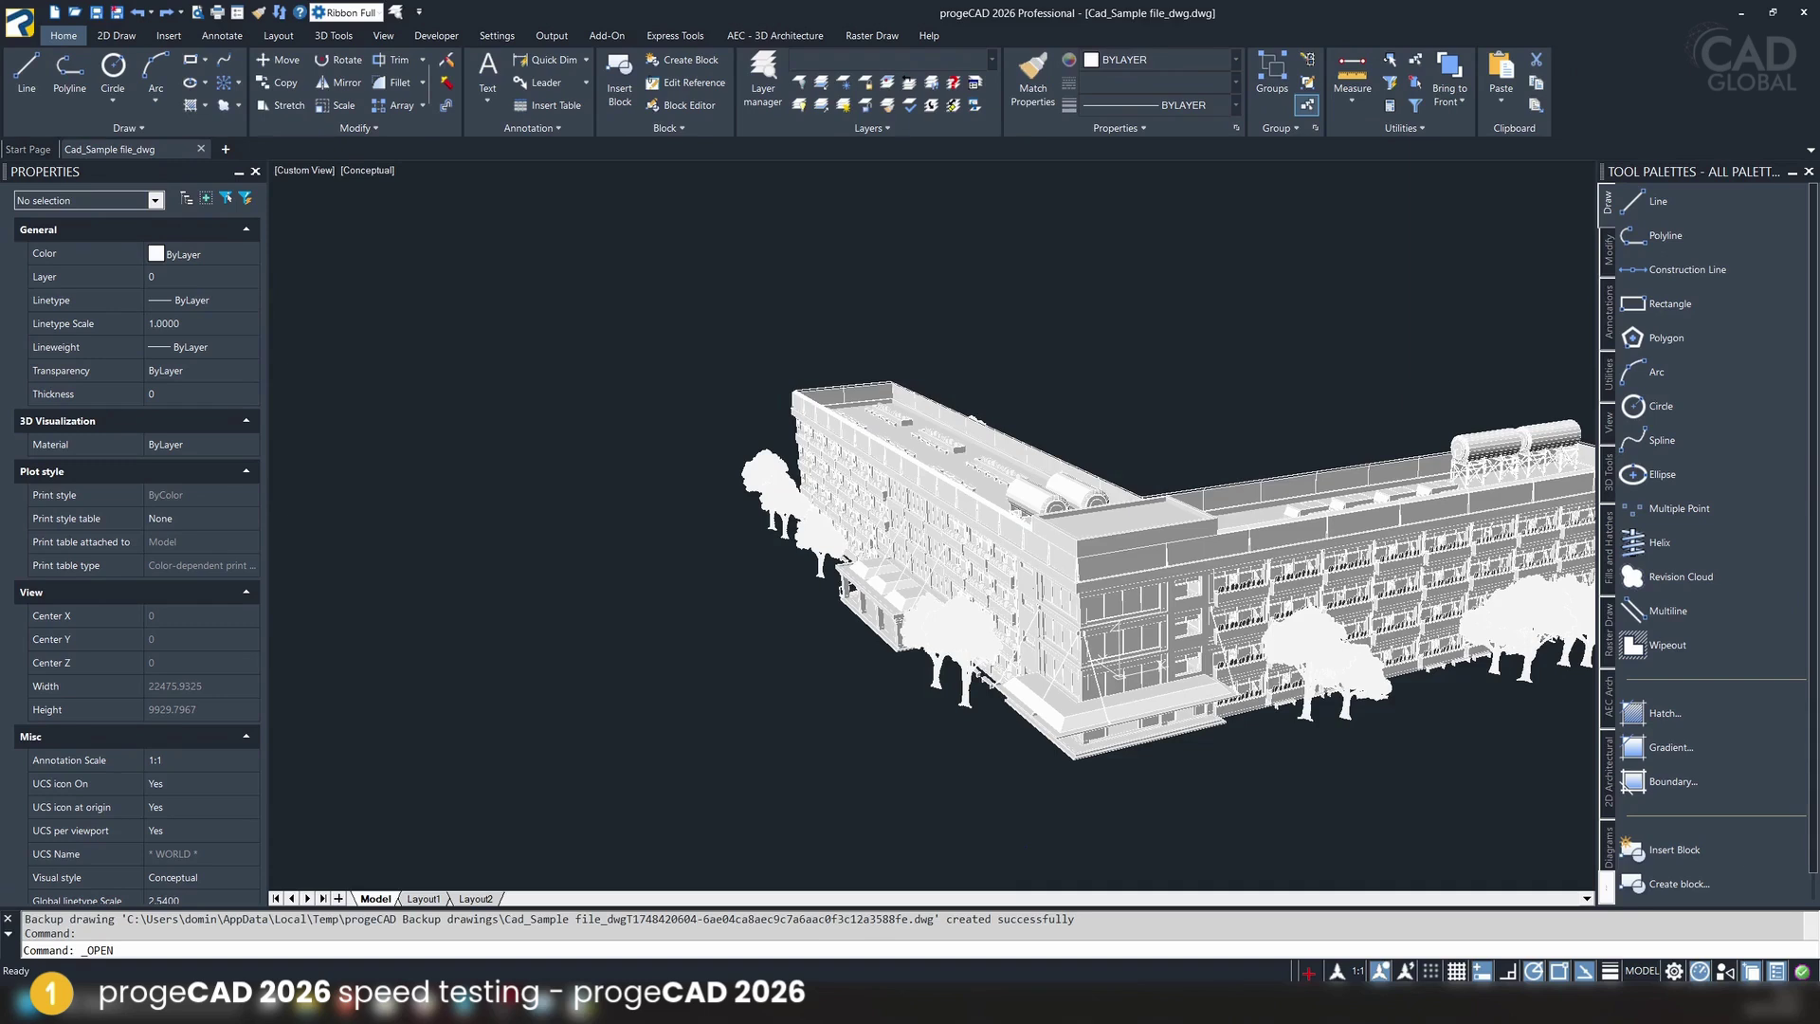
pyautogui.click(1473, 780)
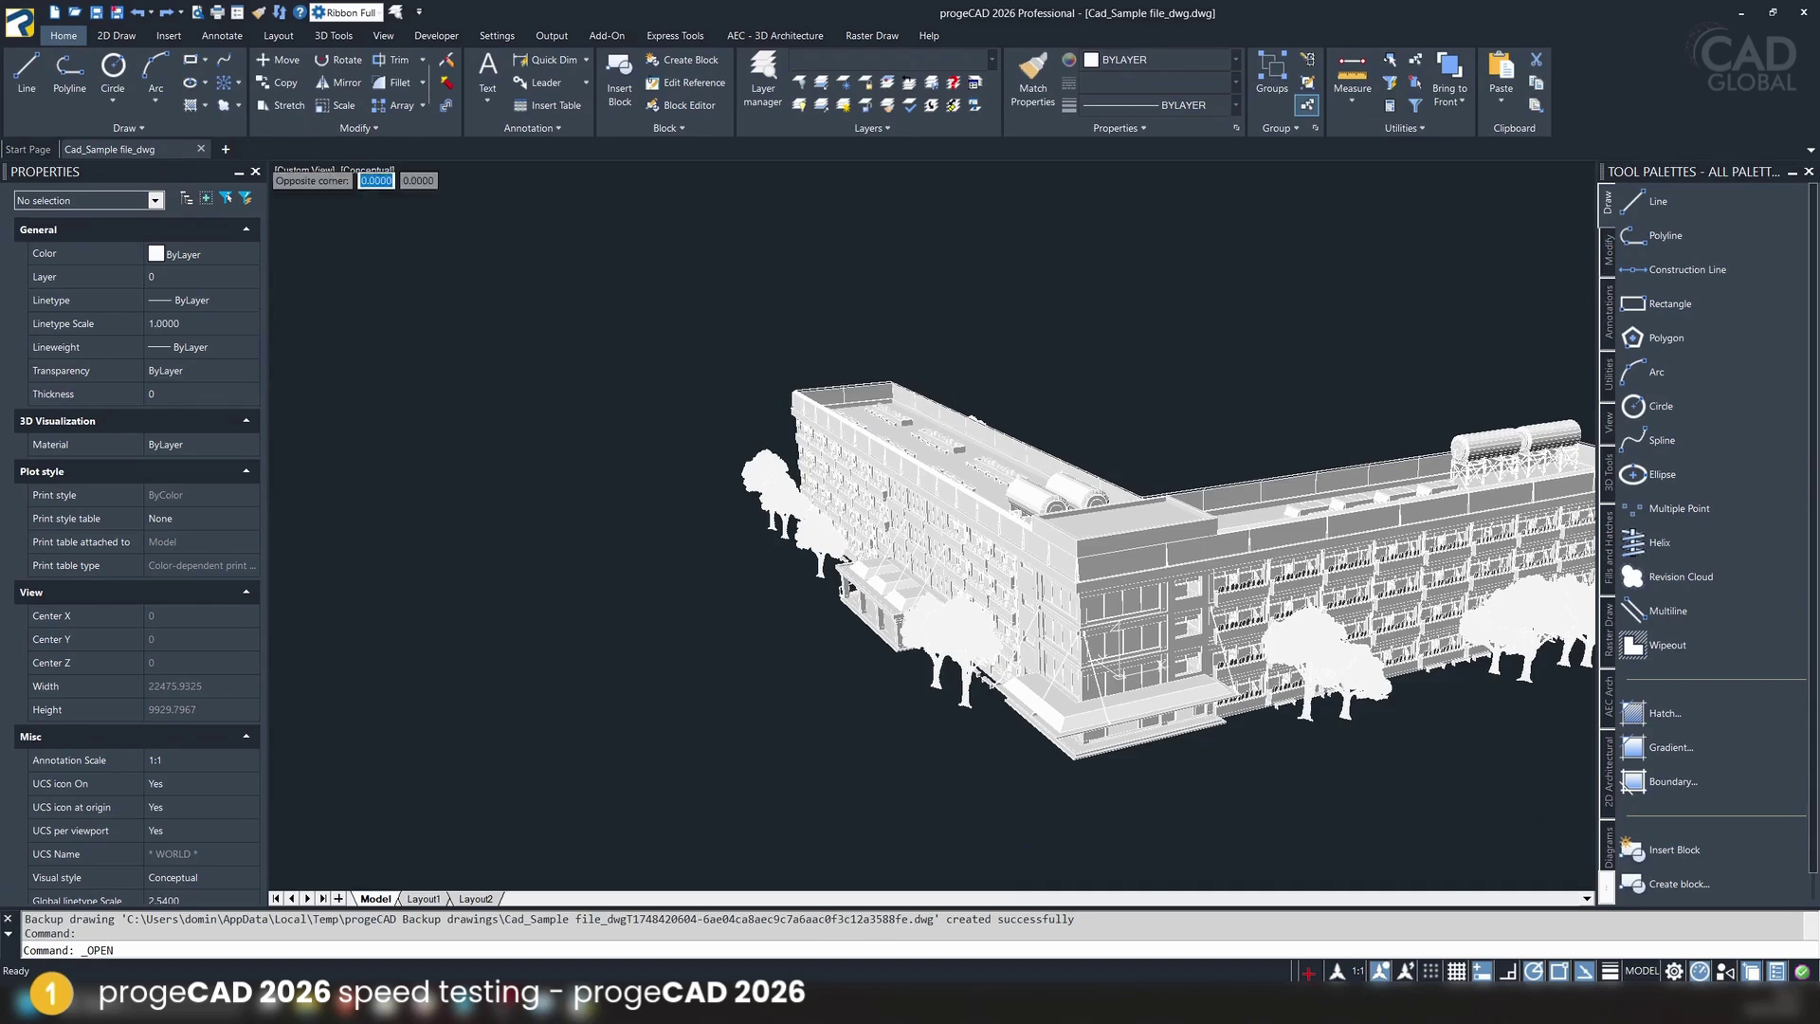
pyautogui.press('Escape')
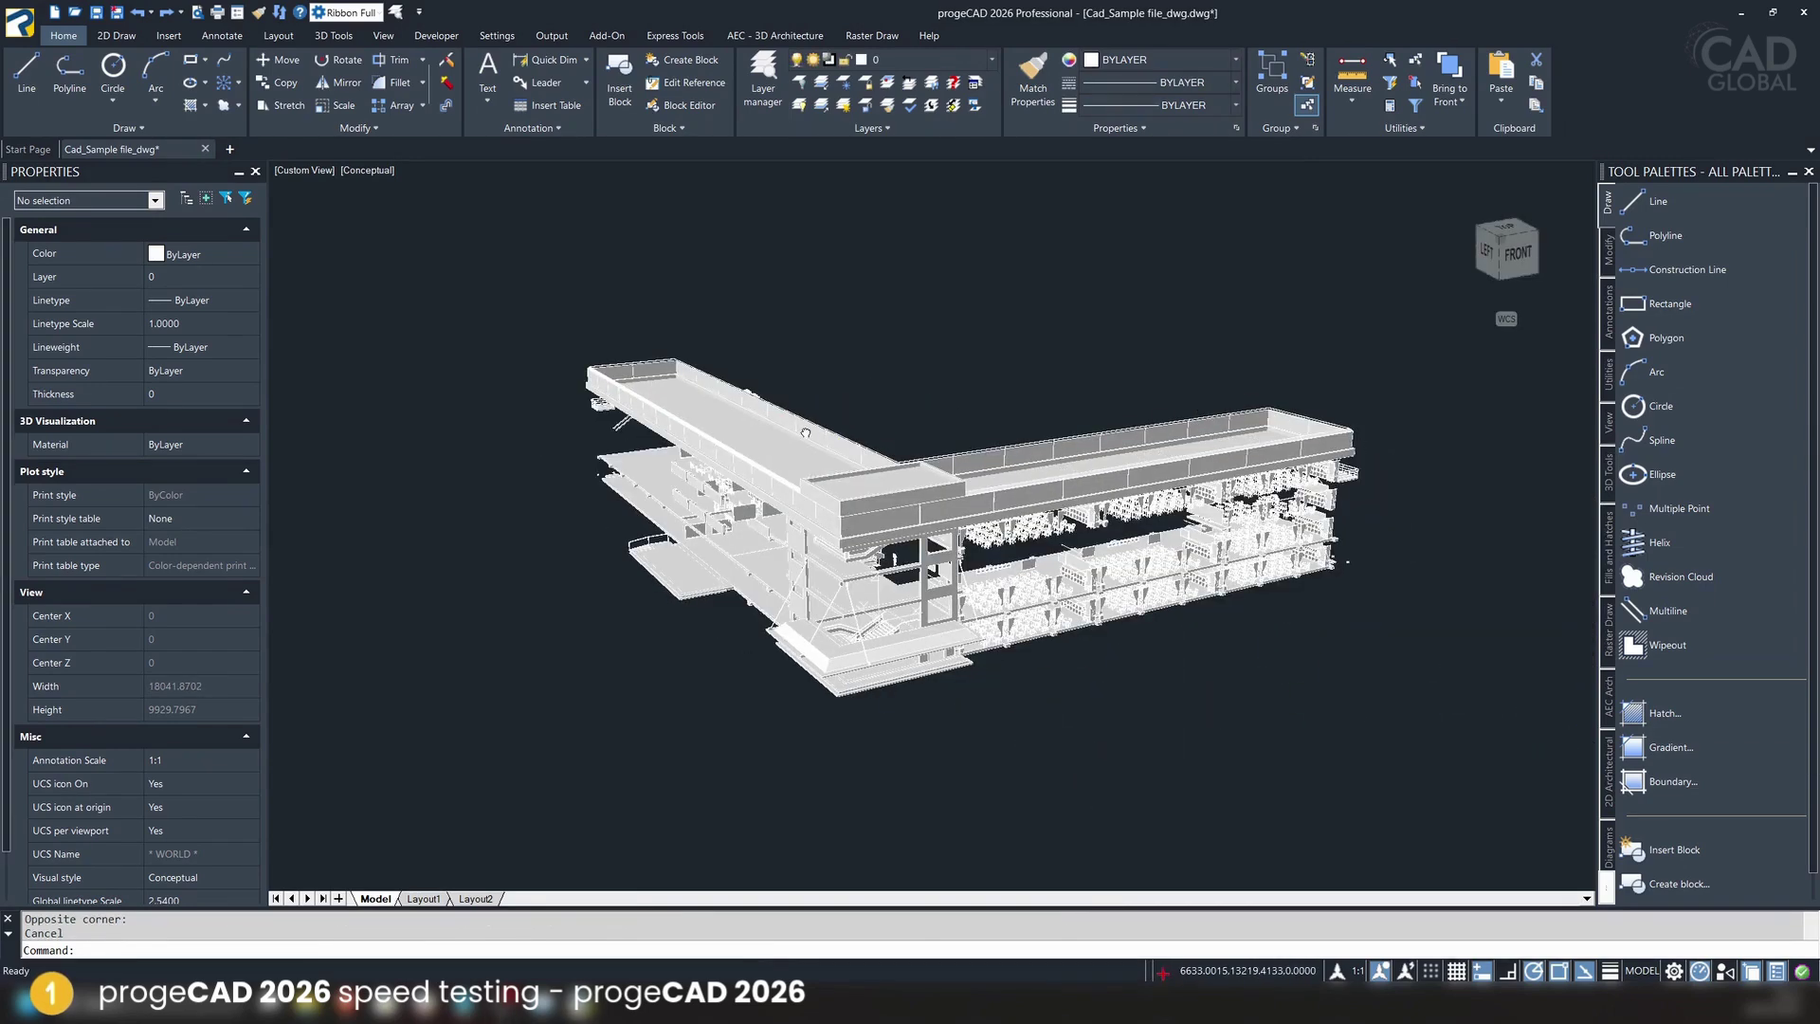
# Change the visual style of the building model's view to Wireframe
pyautogui.moveTo(805, 432); pyautogui.dragTo(777, 457, button='middle')
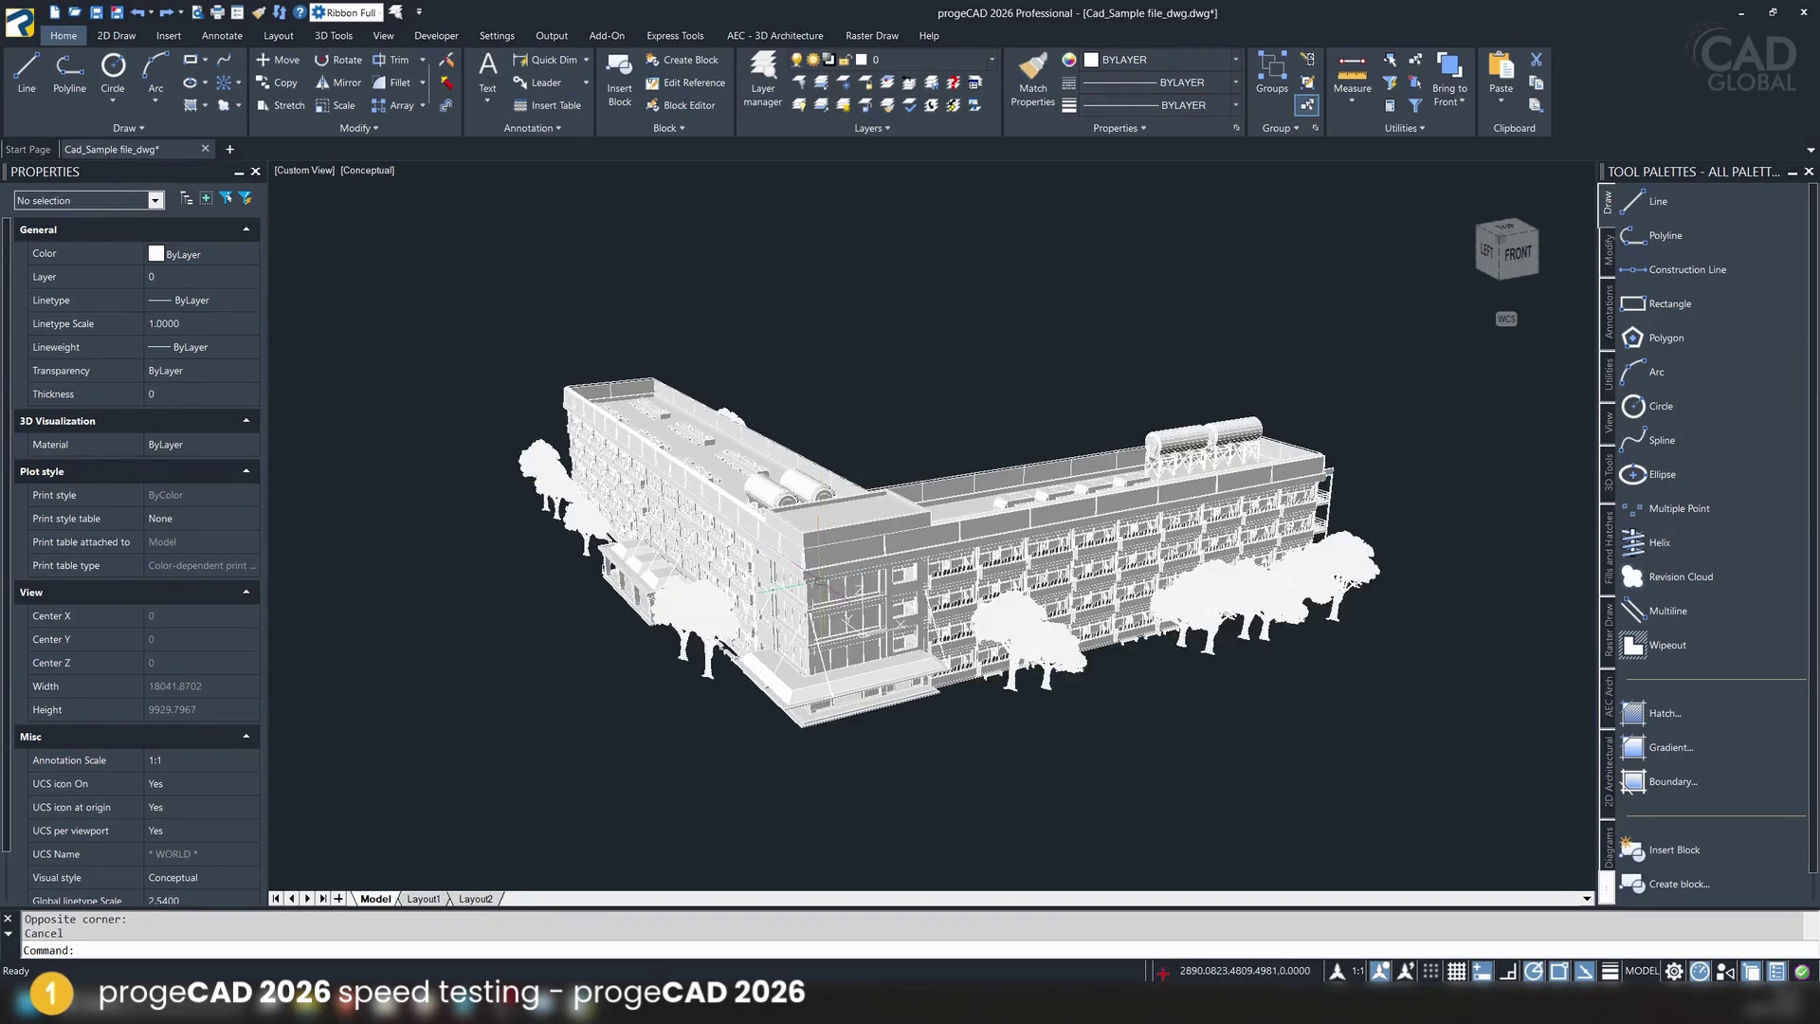
pyautogui.keyDown('shift'); pyautogui.moveTo(823, 535); pyautogui.dragTo(1343, 584, button='middle'); pyautogui.keyUp('shift')
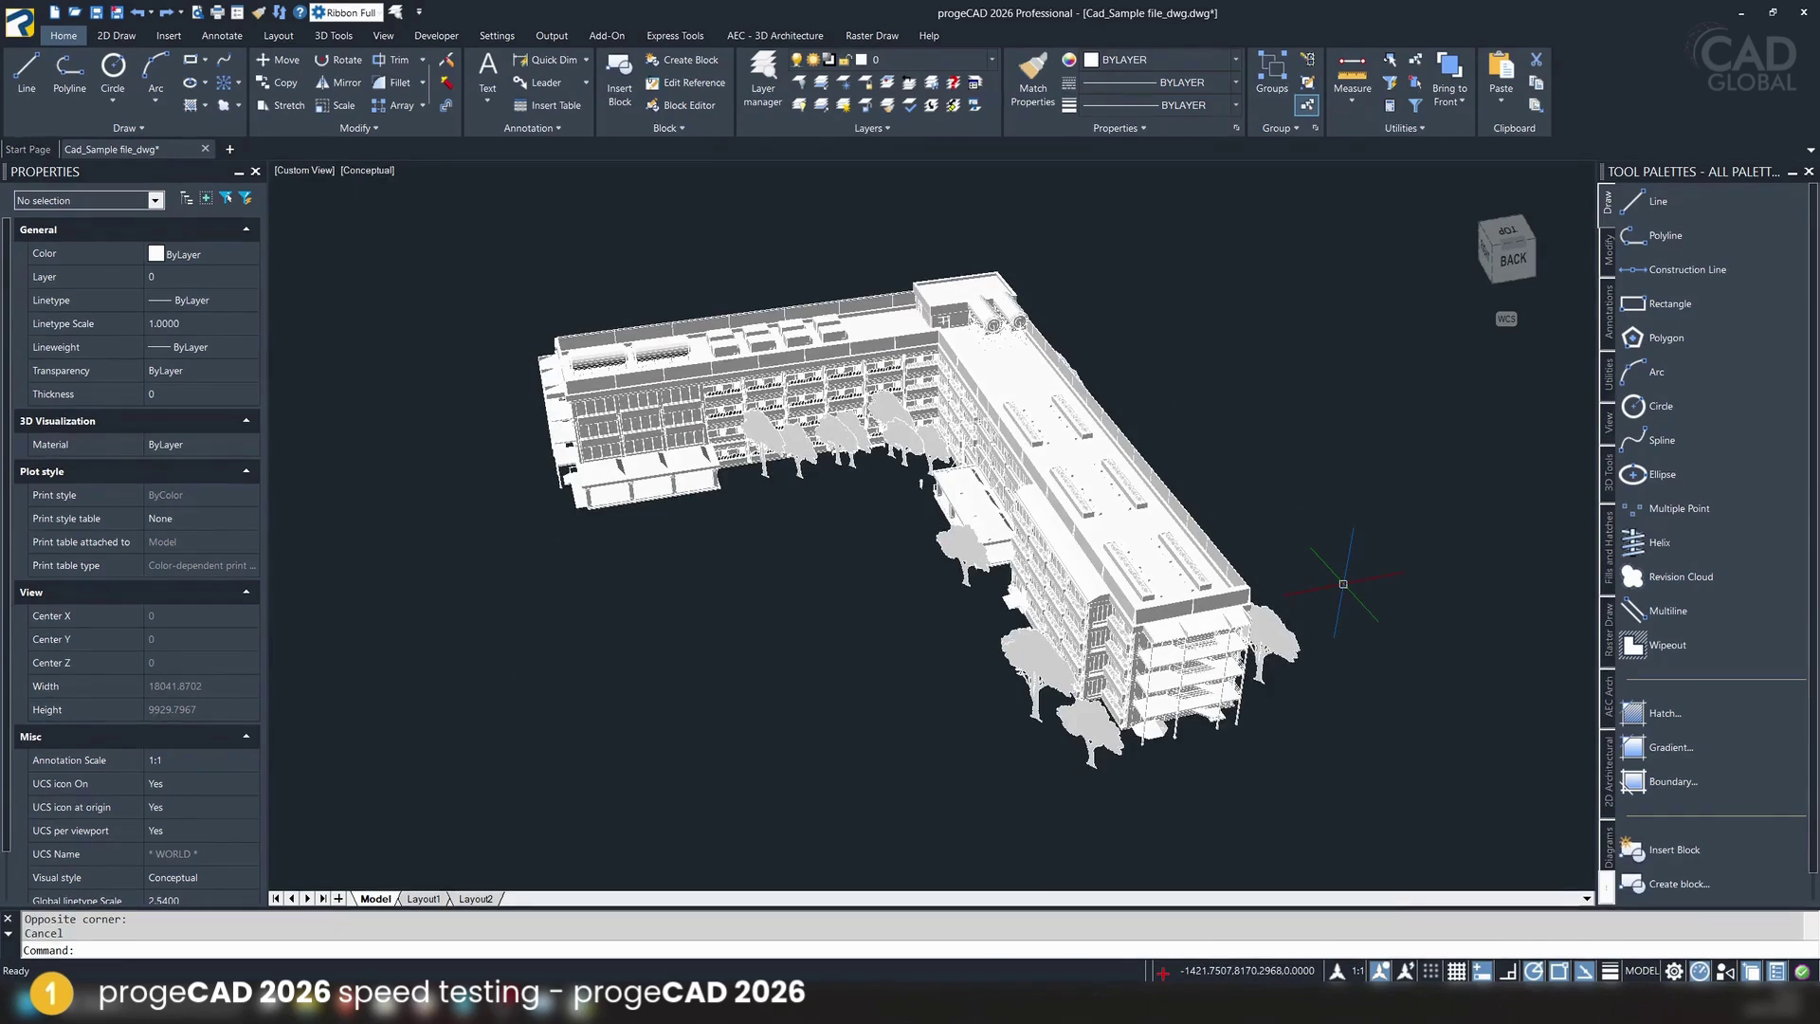
pyautogui.click(368, 171)
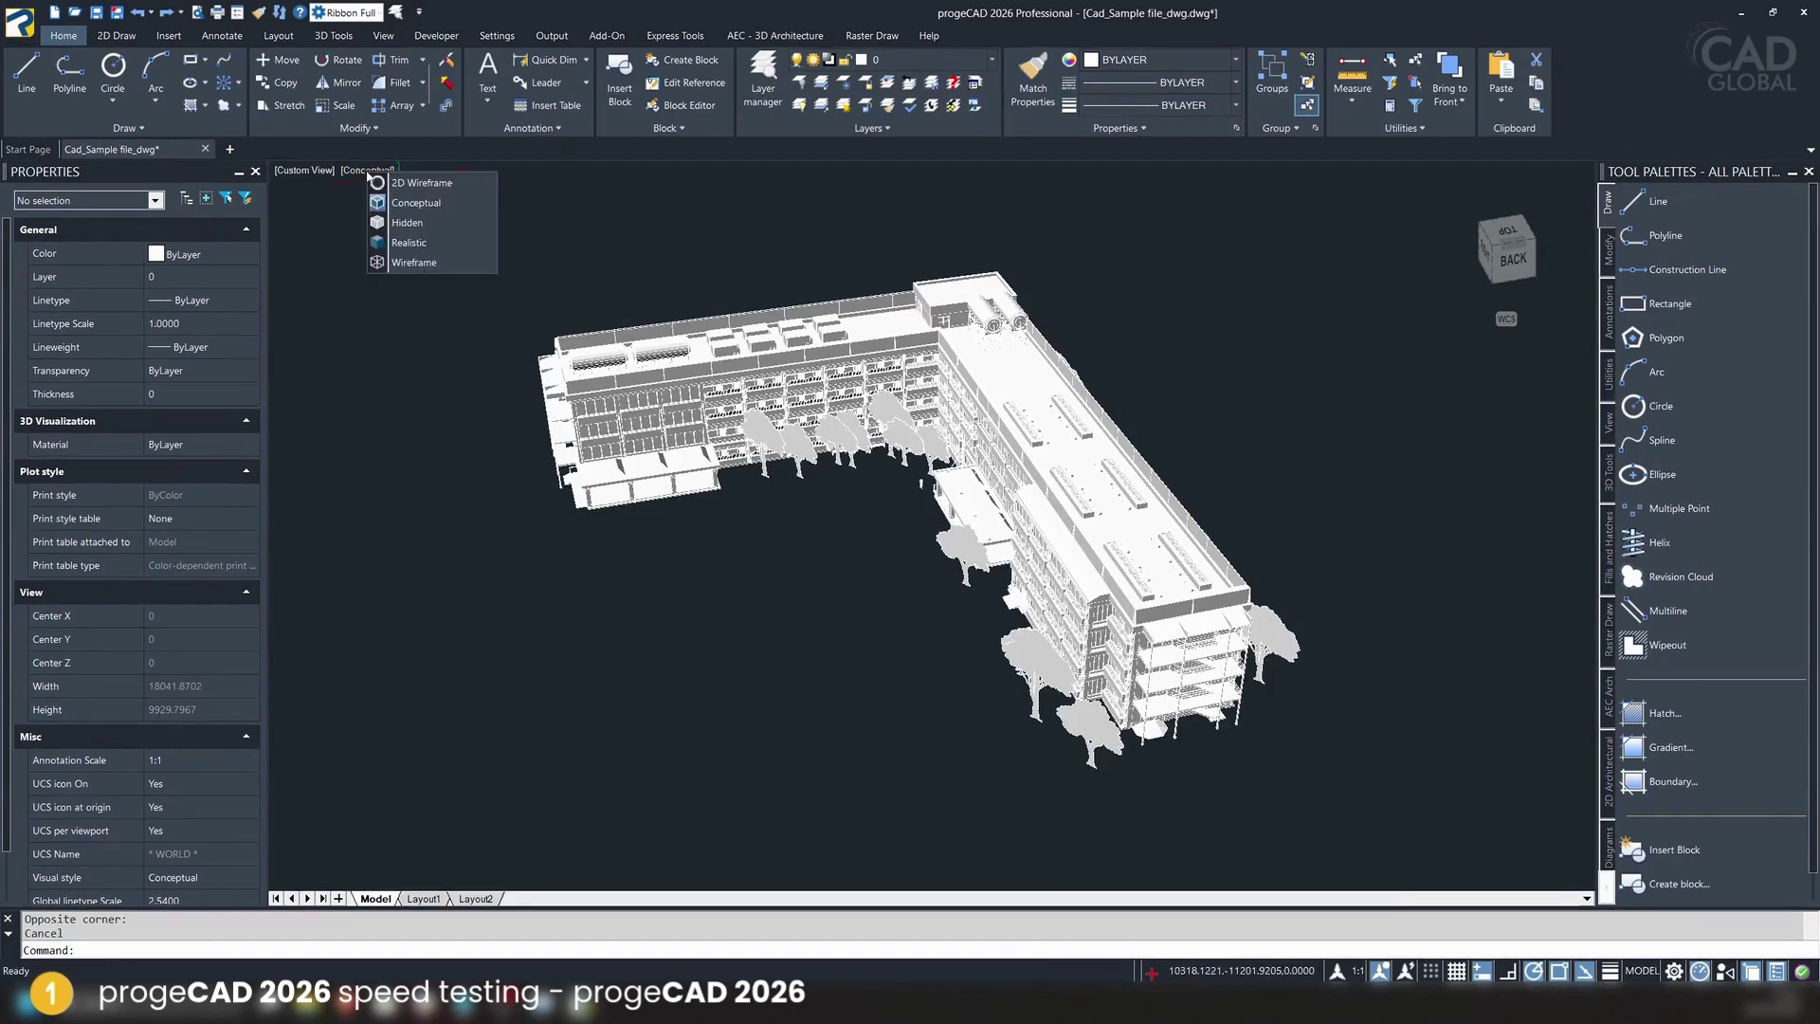
pyautogui.click(413, 261)
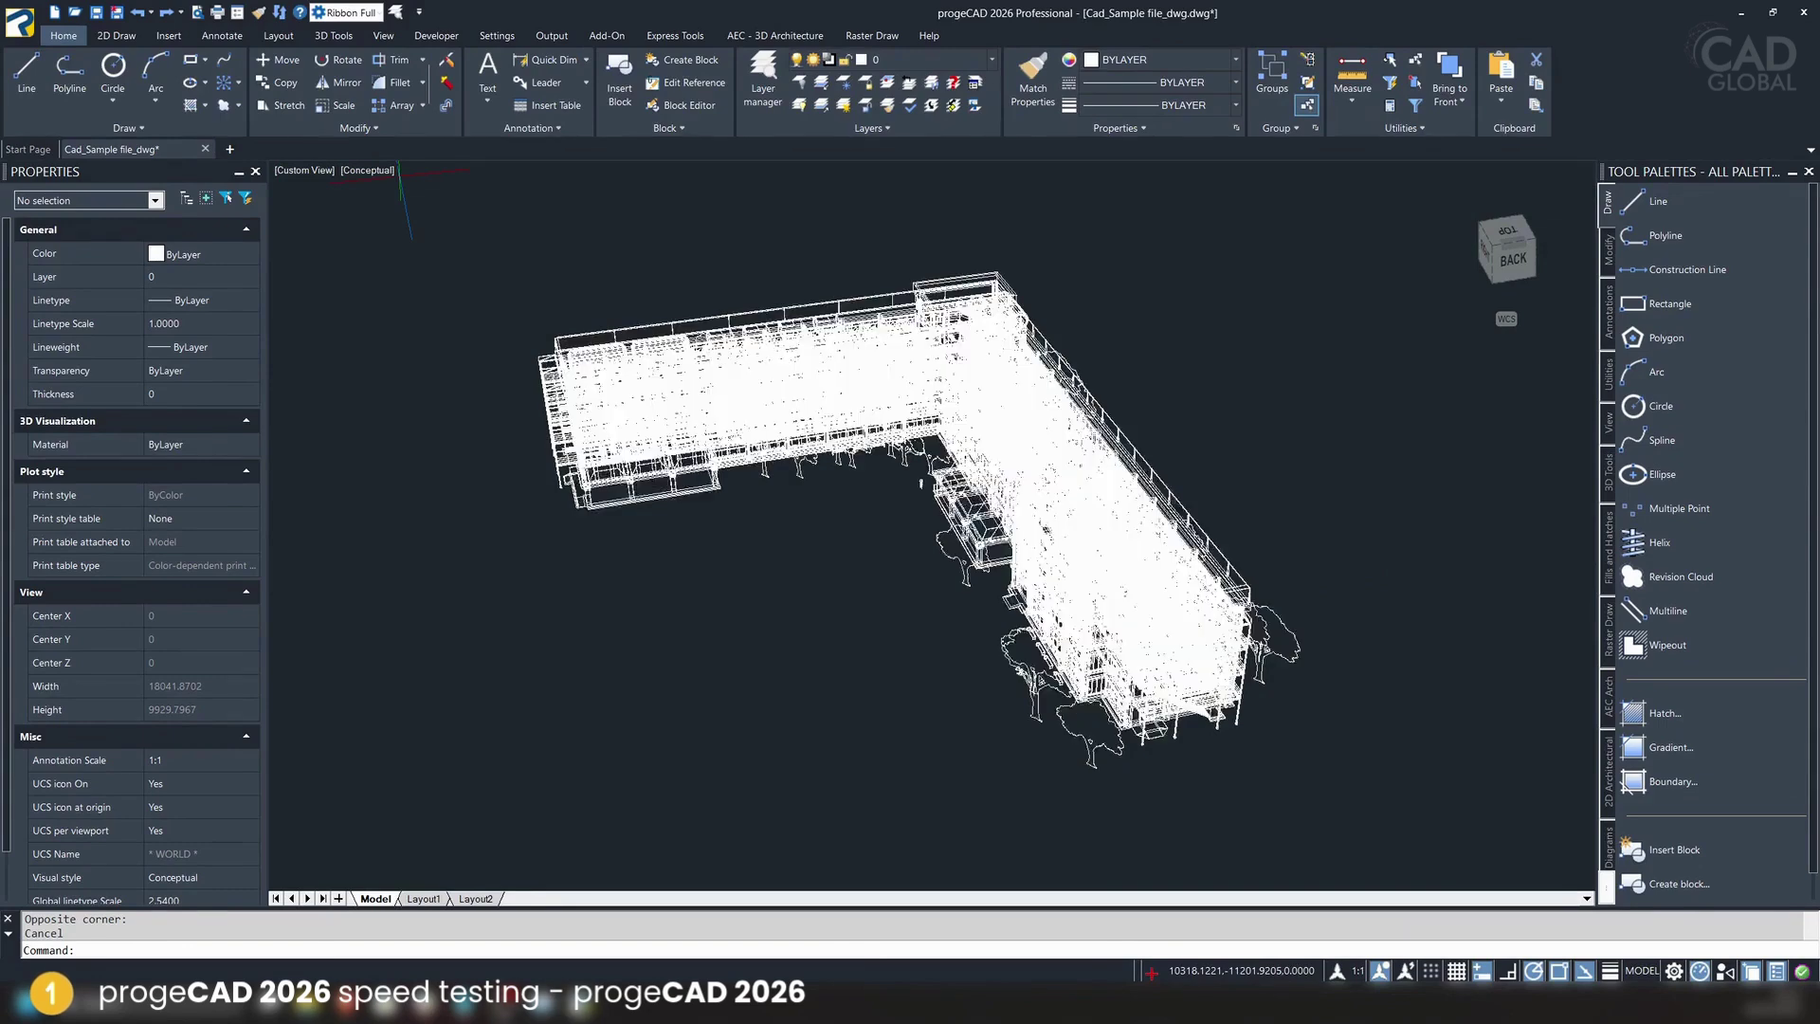
pyautogui.keyDown('shift'); pyautogui.moveTo(1207, 443); pyautogui.dragTo(838, 420, button='middle'); pyautogui.keyUp('shift')
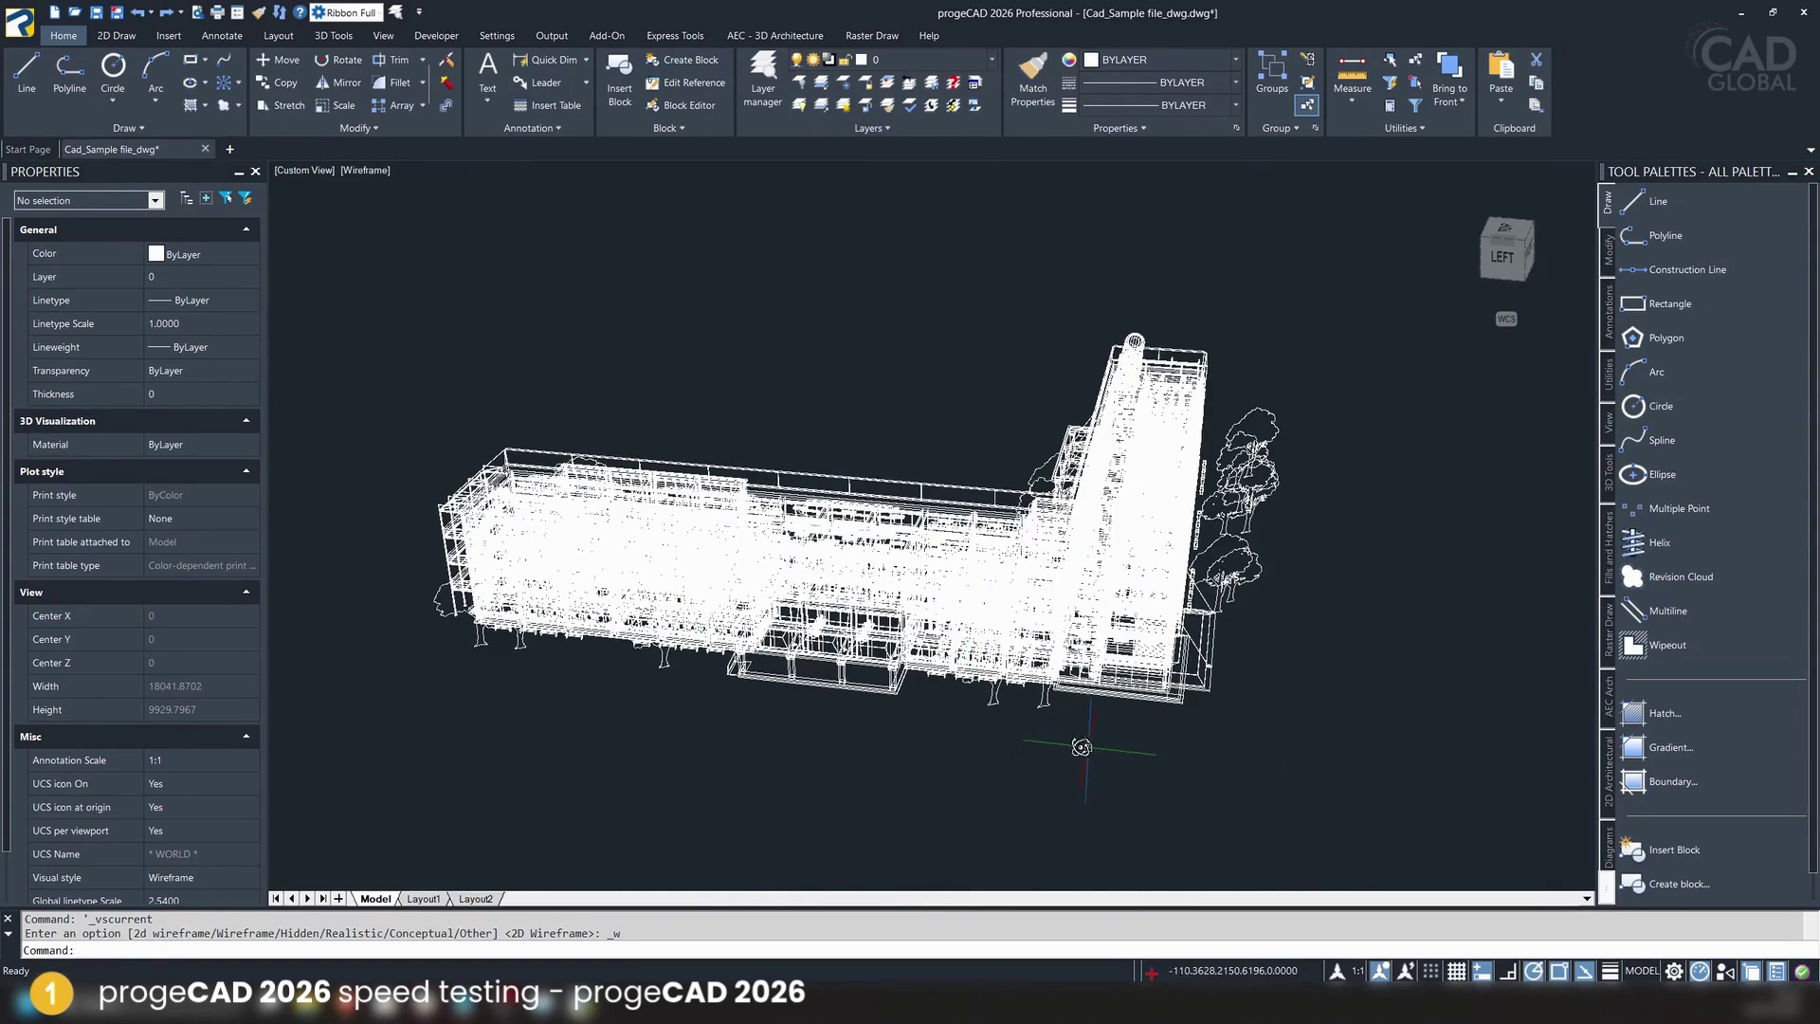
pyautogui.keyDown('shift'); pyautogui.moveTo(1080, 749); pyautogui.dragTo(1044, 738, button='middle'); pyautogui.keyUp('shift')
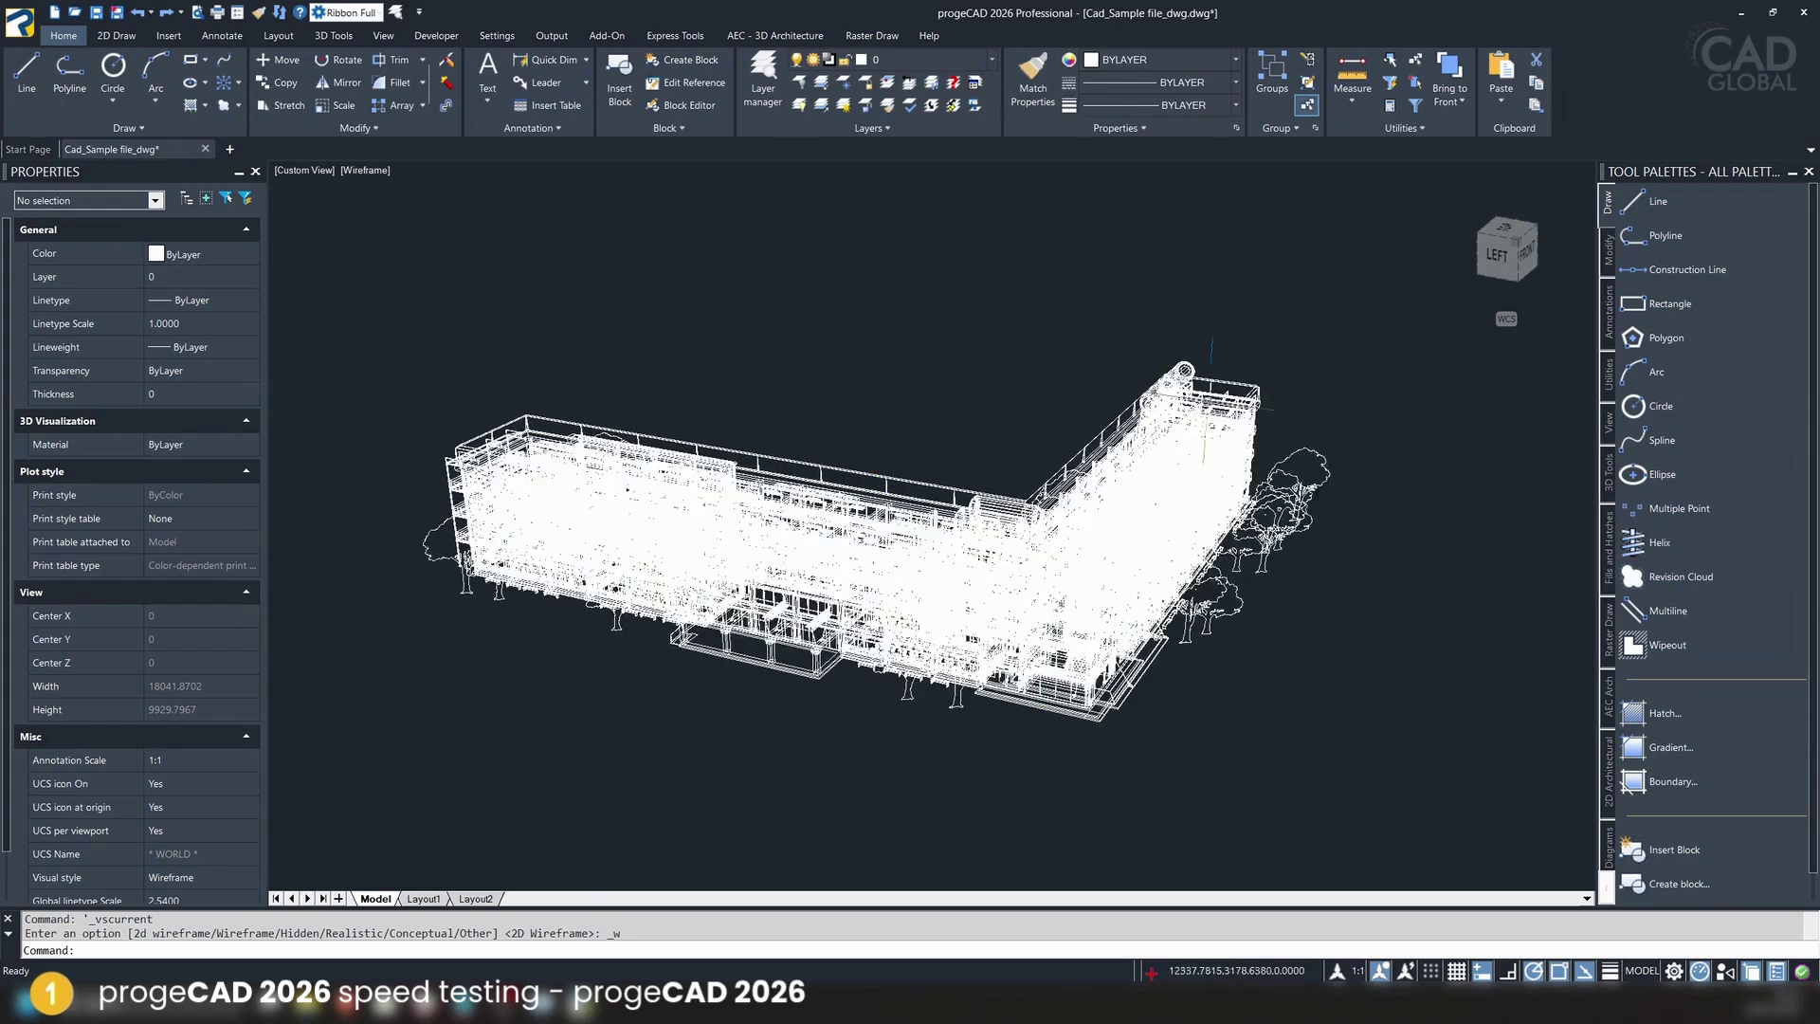
pyautogui.keyDown('shift'); pyautogui.moveTo(1090, 368); pyautogui.dragTo(1128, 353, button='middle'); pyautogui.keyUp('shift')
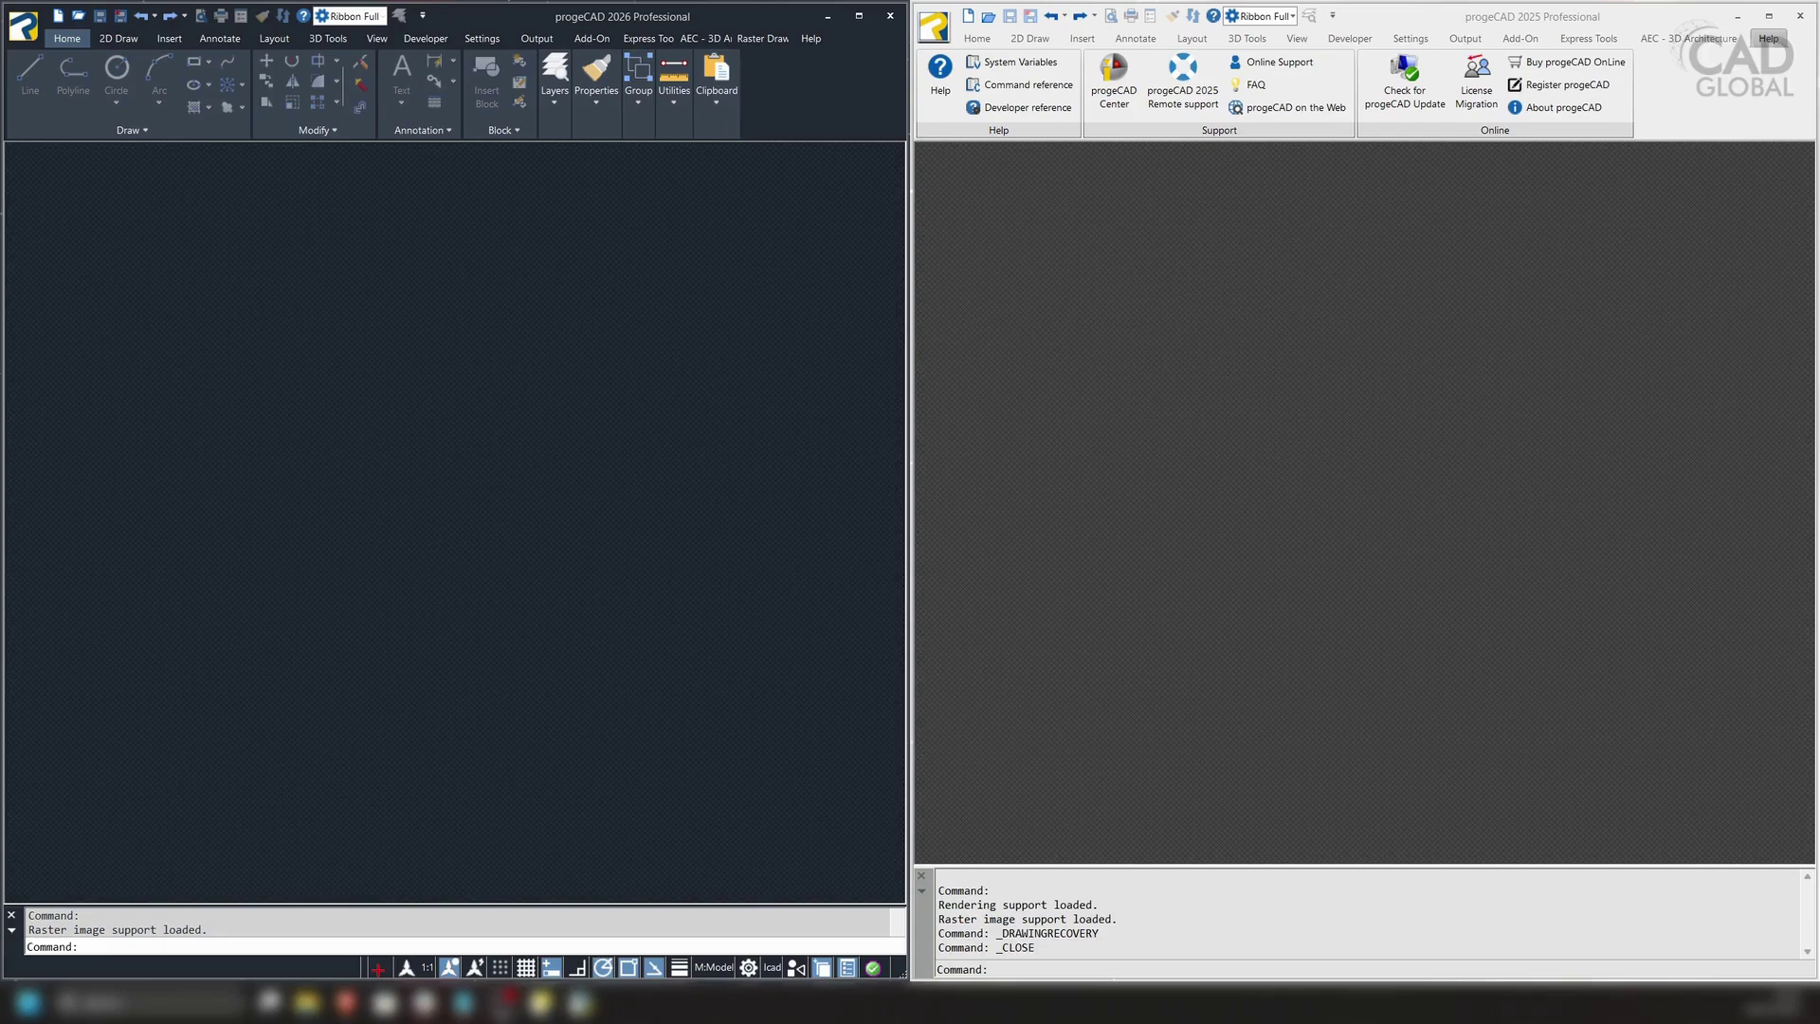
# Open Arh_model.dwg in progeCAD 2025 and Arh_model - Copy.dwg in progeCAD 2026
pyautogui.hotkey('ctrl', 'o')
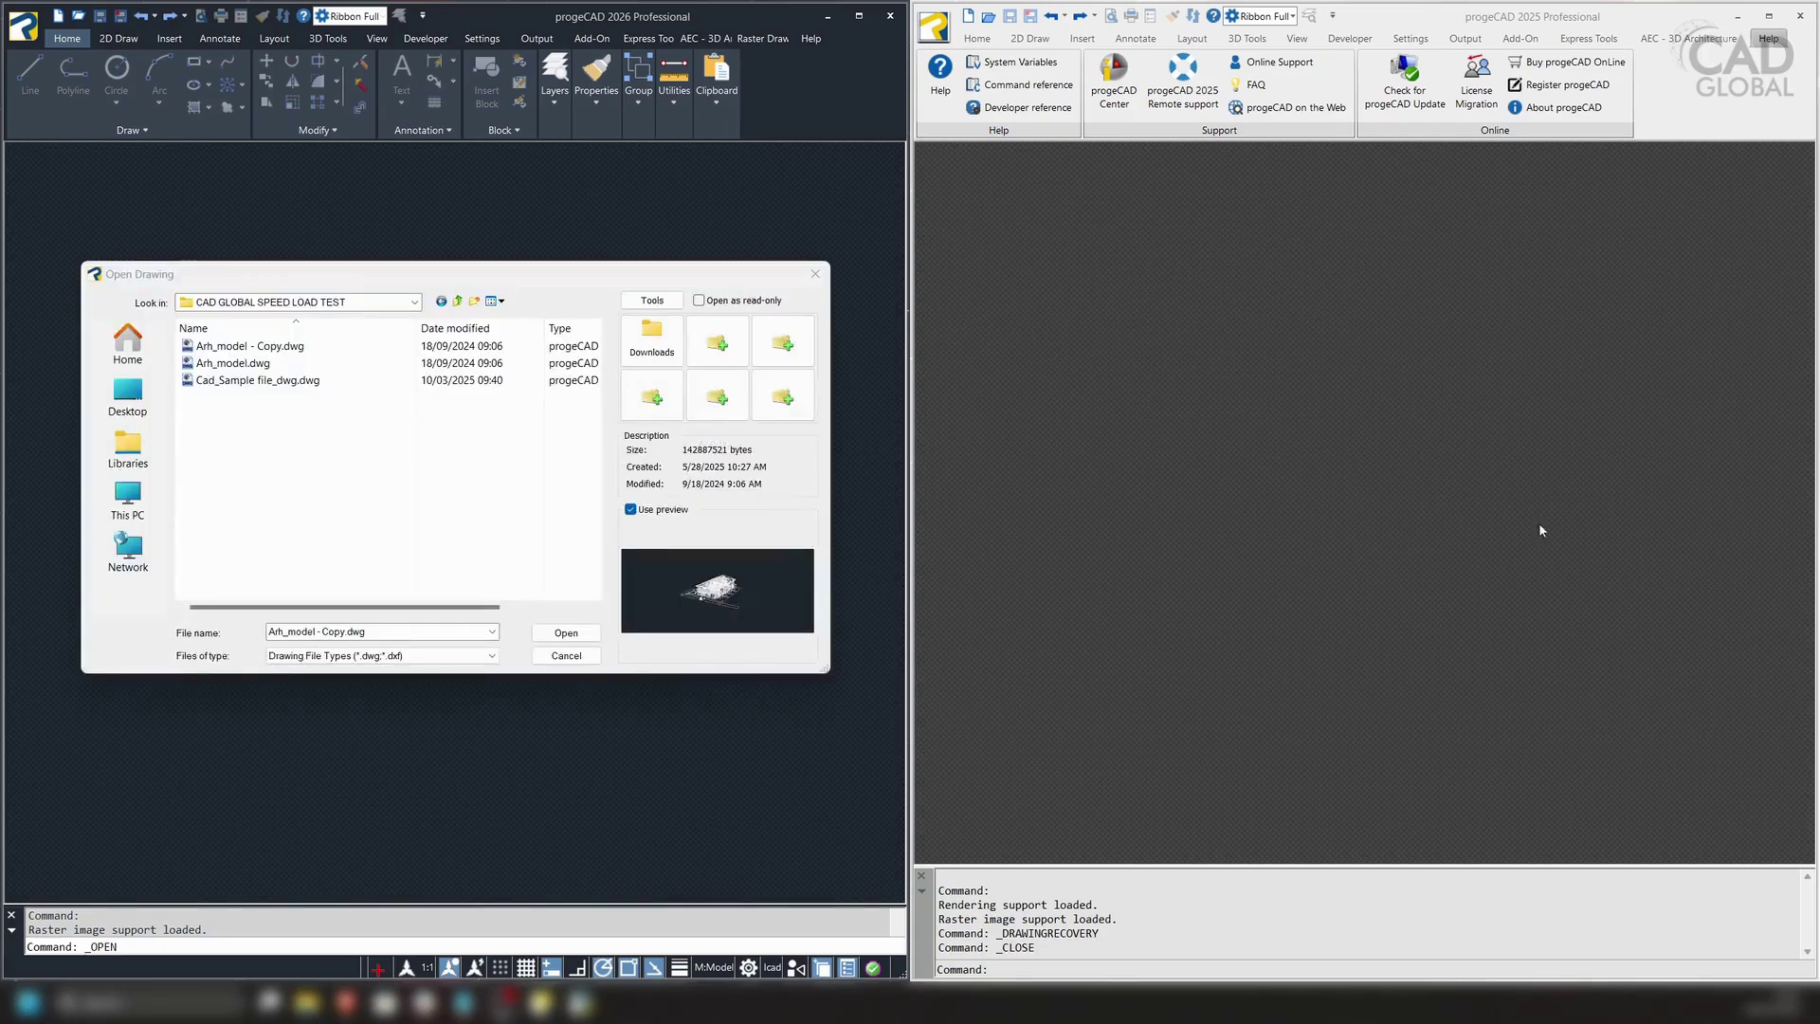
pyautogui.click(233, 364)
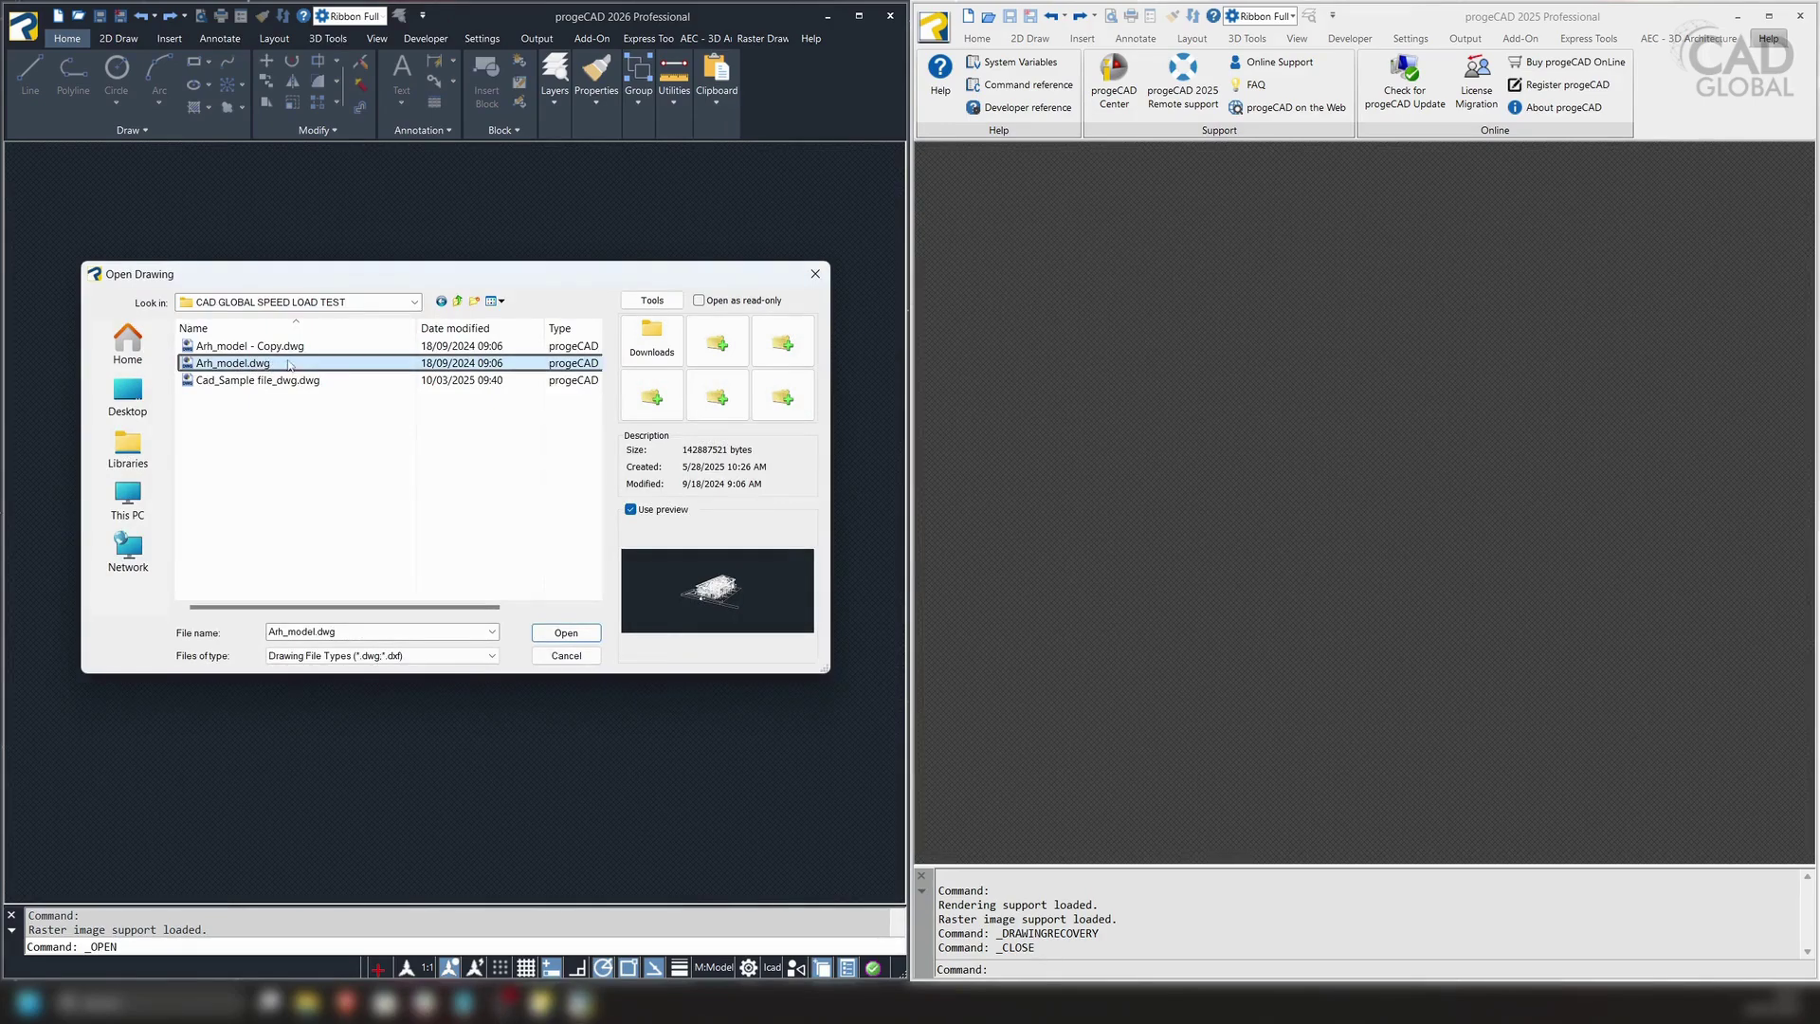
pyautogui.click(277, 347)
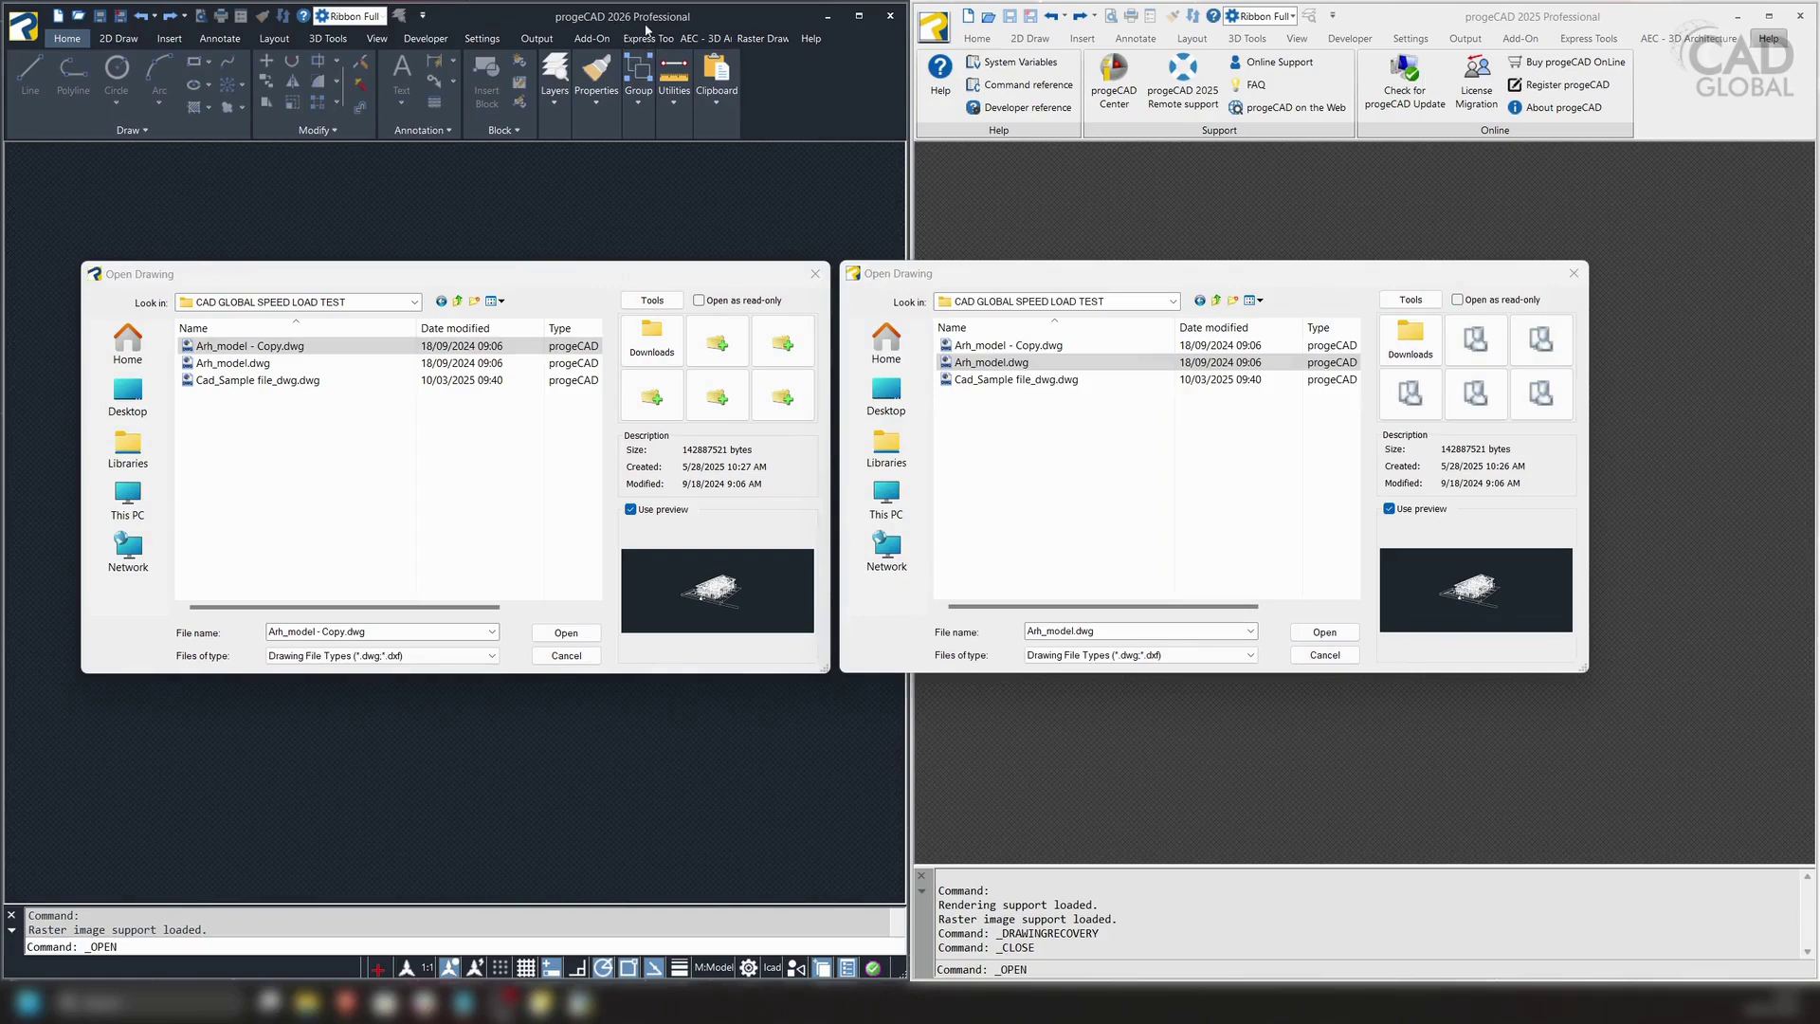
pyautogui.click(1318, 632)
pyautogui.click(580, 636)
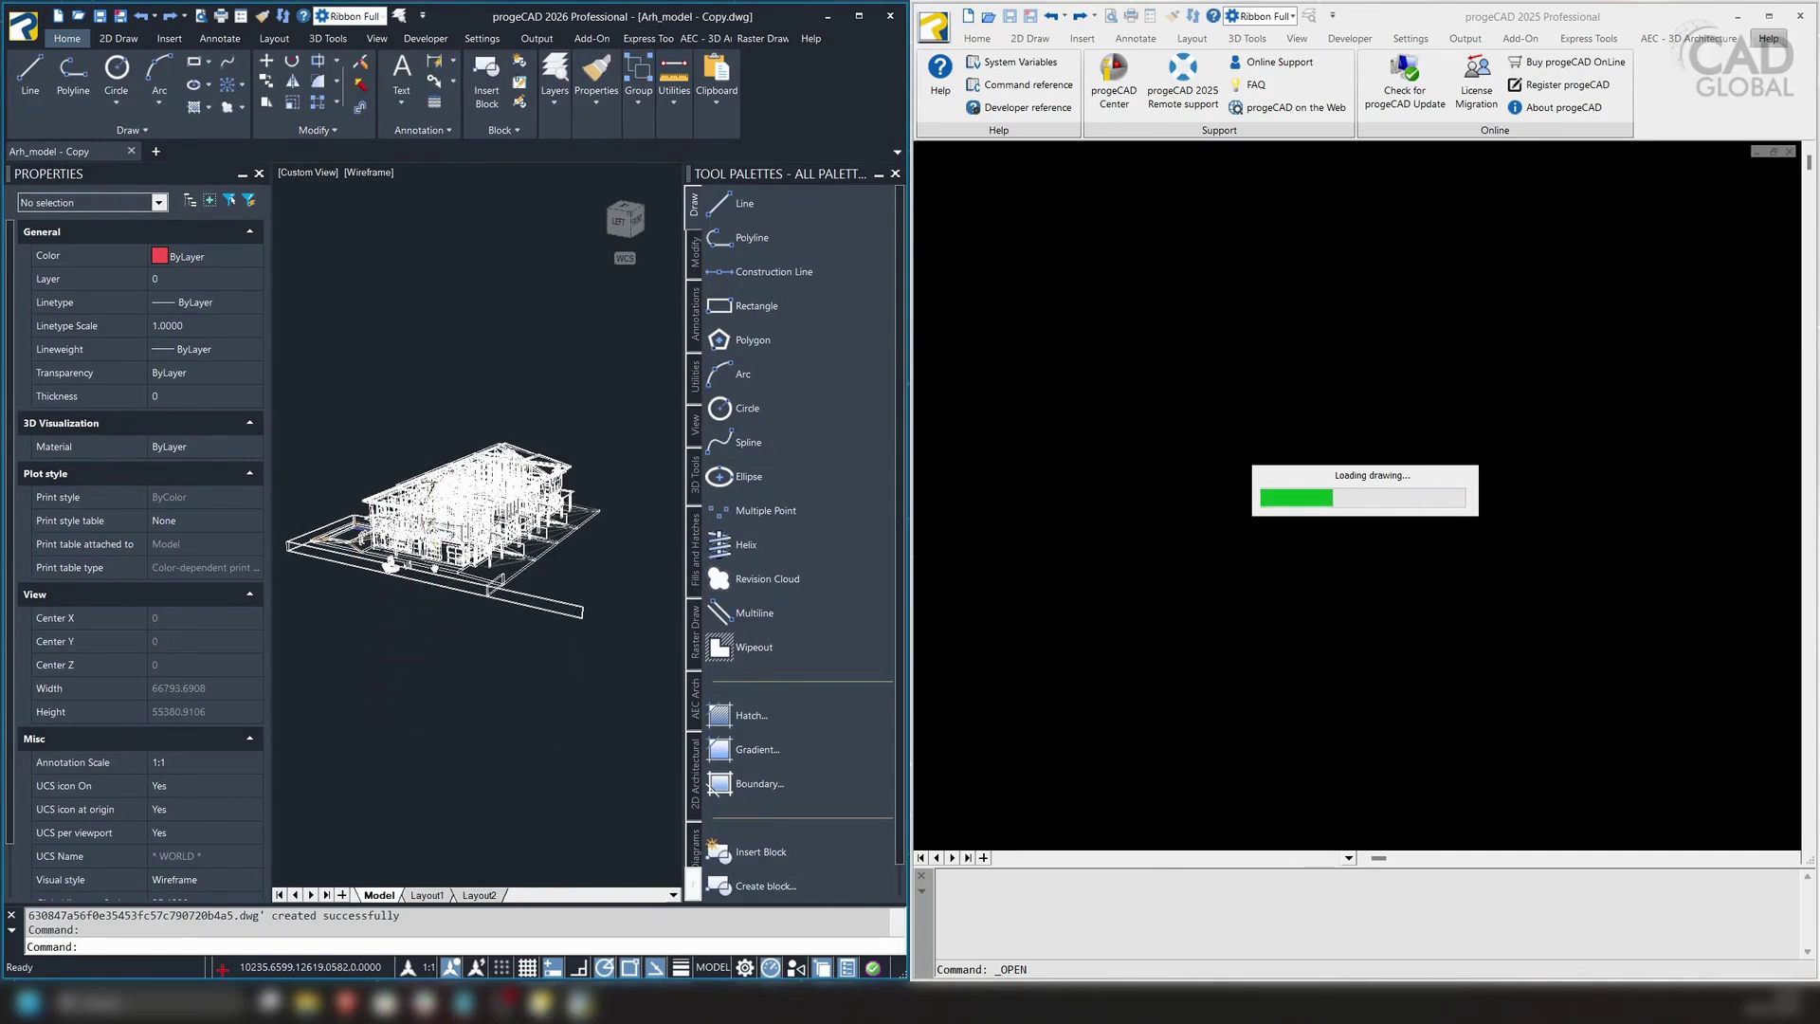
# Compare how smoothly the wireframe house model zooms, pans and orbits in progeCAD 2026 and progeCAD 2025
pyautogui.moveTo(435, 568); pyautogui.dragTo(431, 593, button='middle')
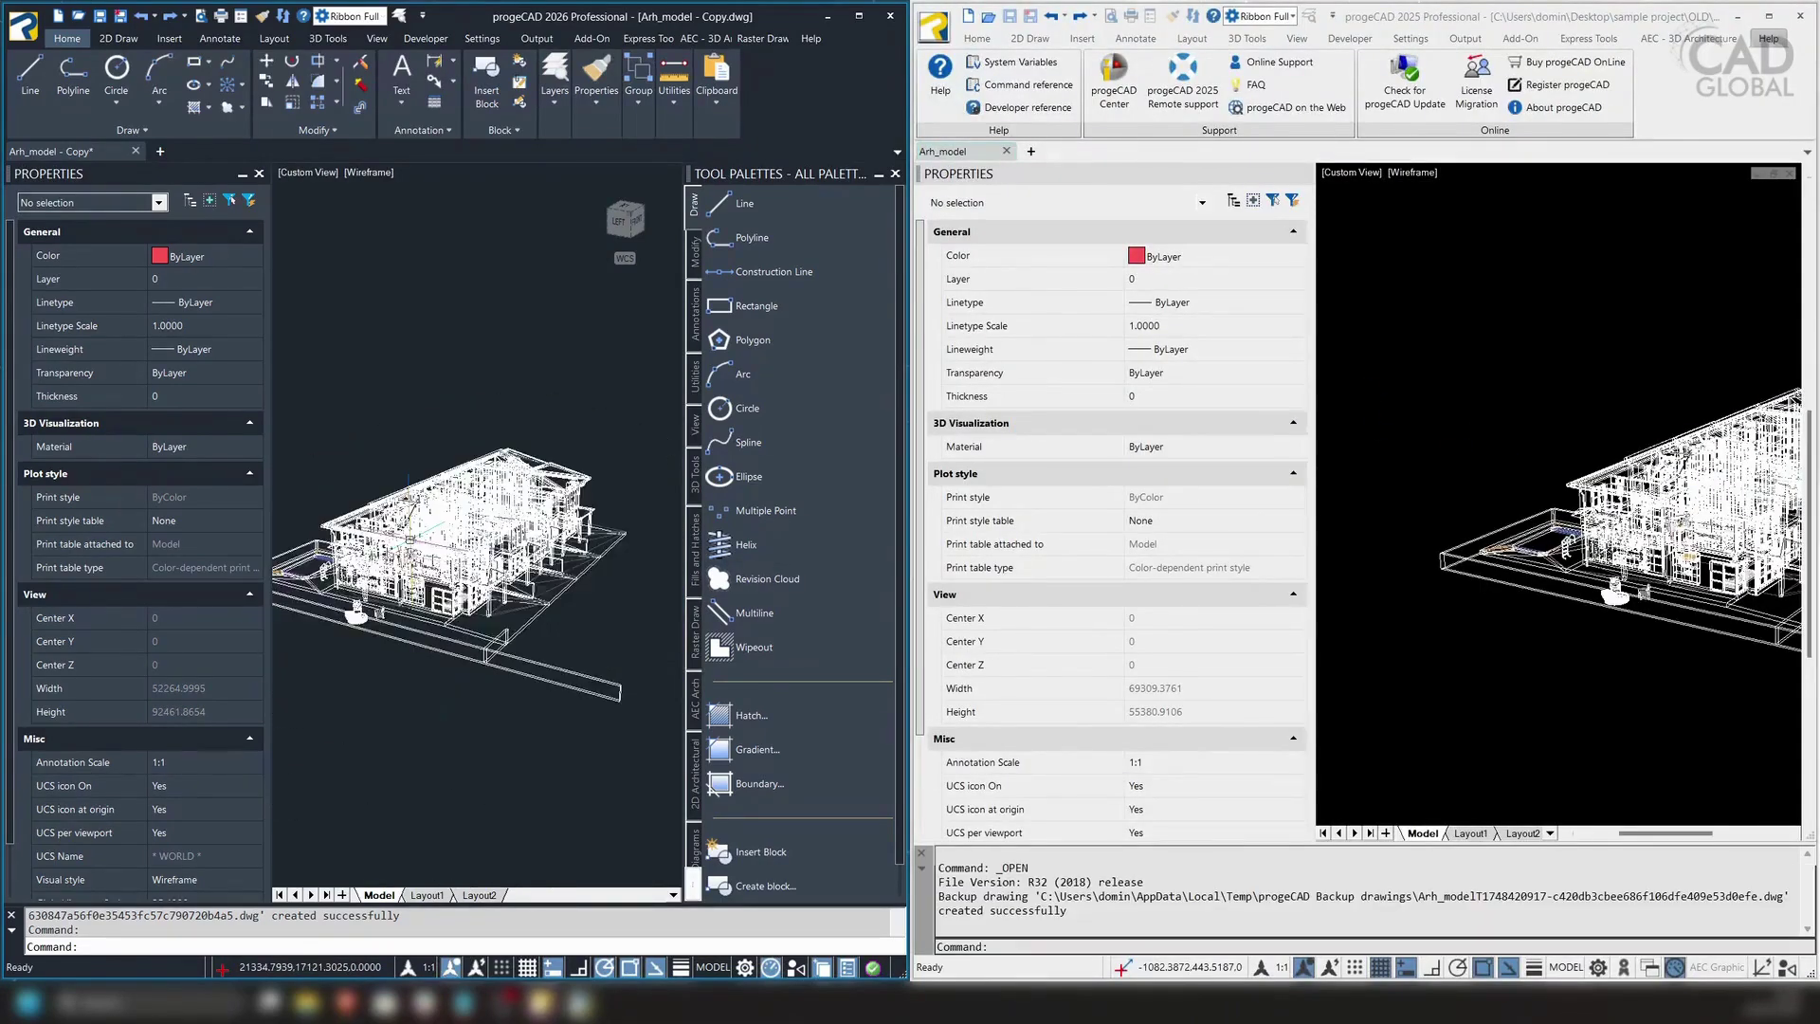
pyautogui.scroll(7, 485, 543)
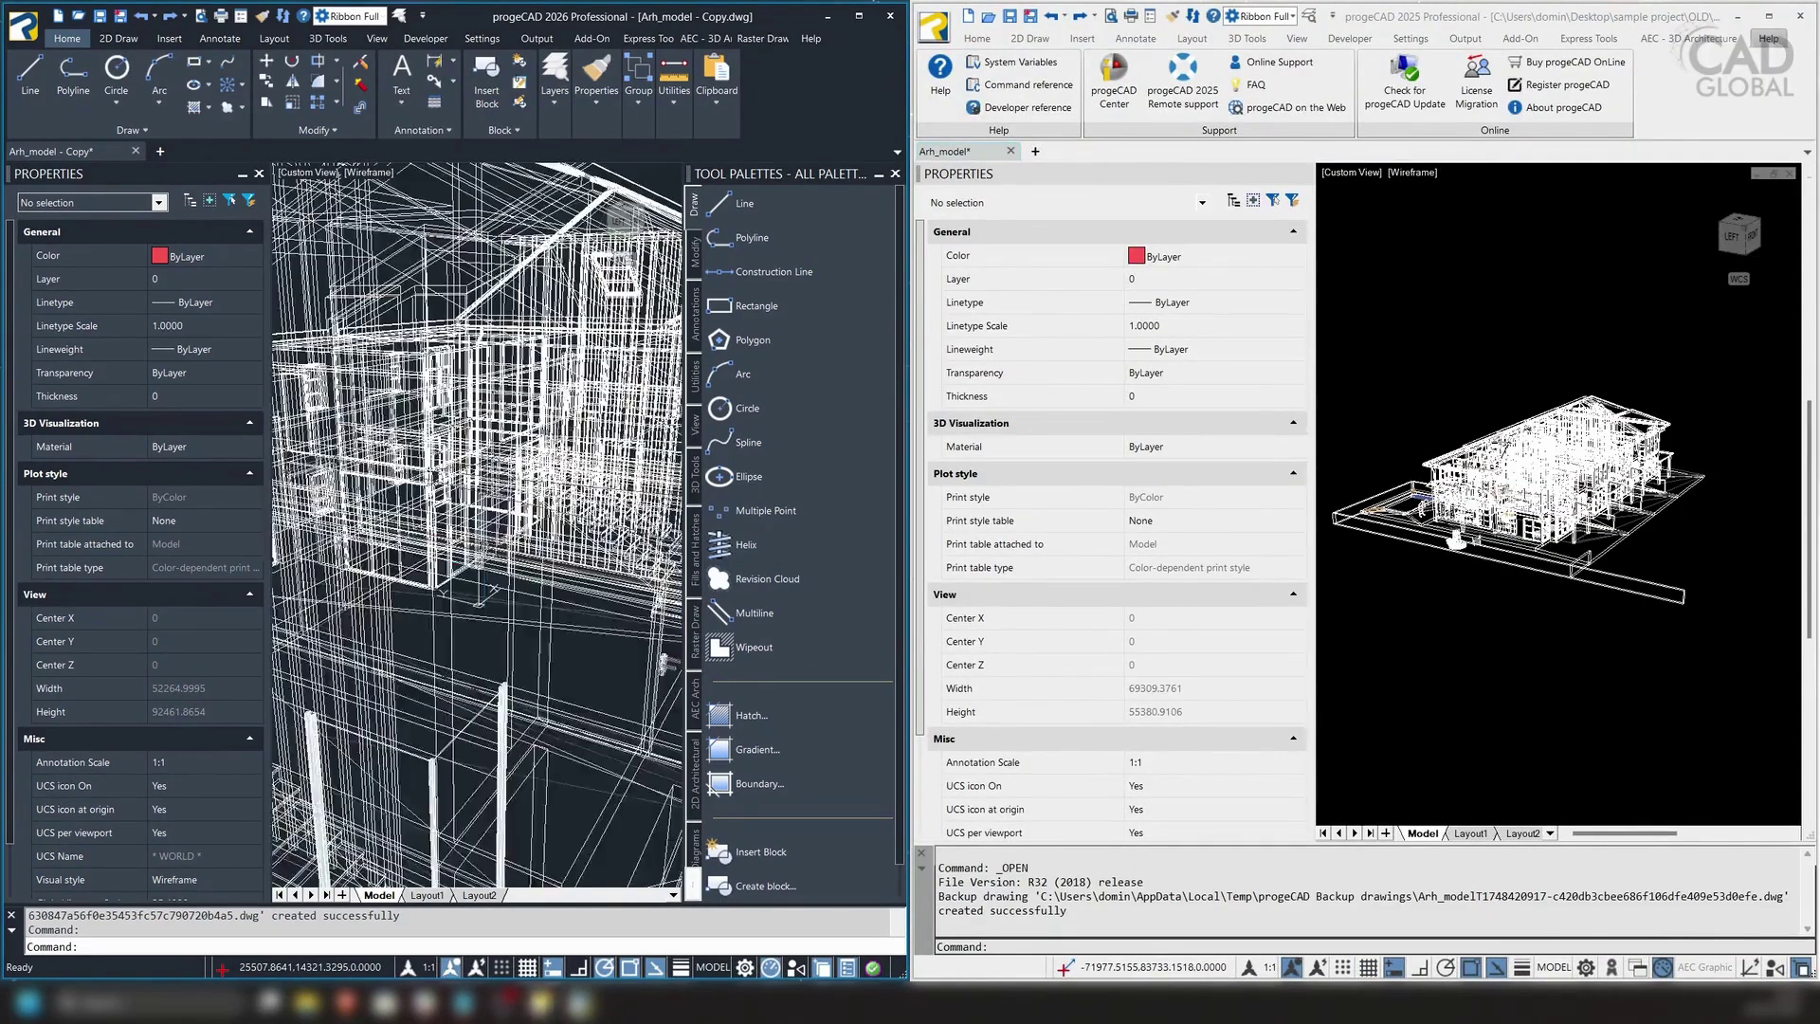
pyautogui.scroll(-4, 485, 543)
pyautogui.scroll(-3, 498, 551)
pyautogui.scroll(2, 512, 569)
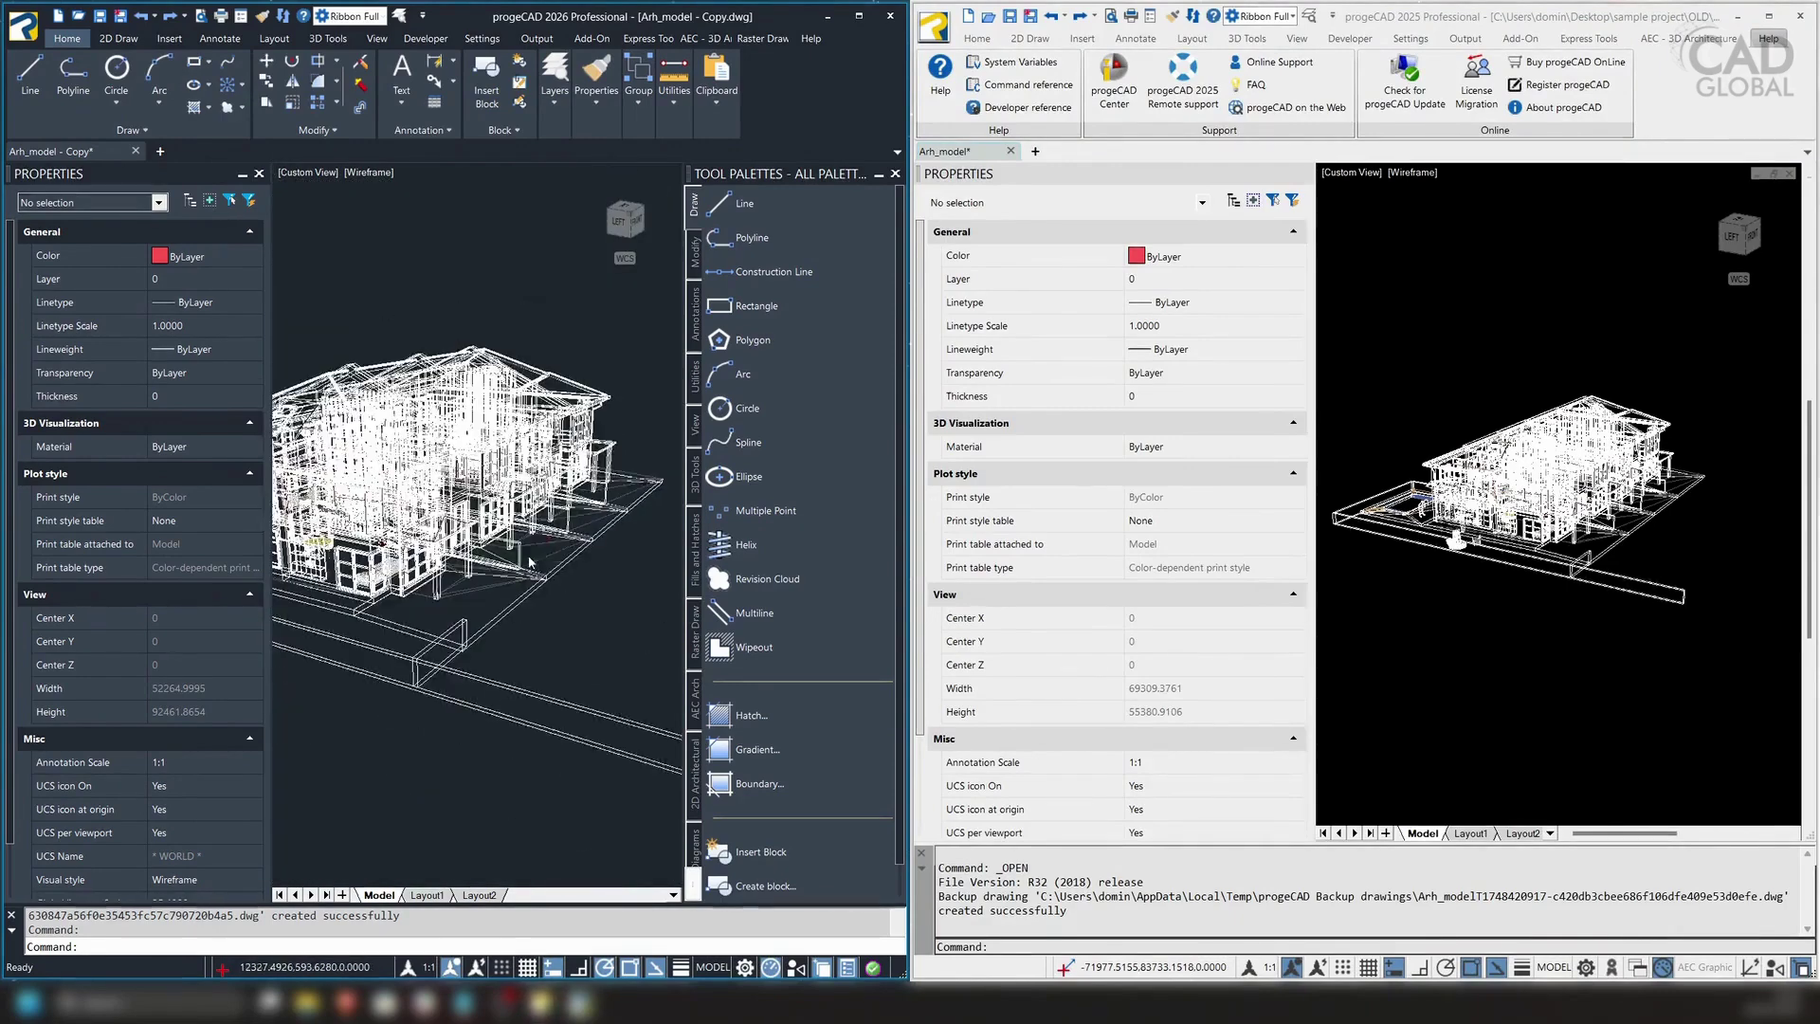
pyautogui.keyDown('shift'); pyautogui.moveTo(499, 553); pyautogui.dragTo(641, 588, button='middle'); pyautogui.keyUp('shift')
pyautogui.moveTo(1571, 585); pyautogui.dragTo(1596, 618, button='middle')
pyautogui.scroll(4, 1569, 527)
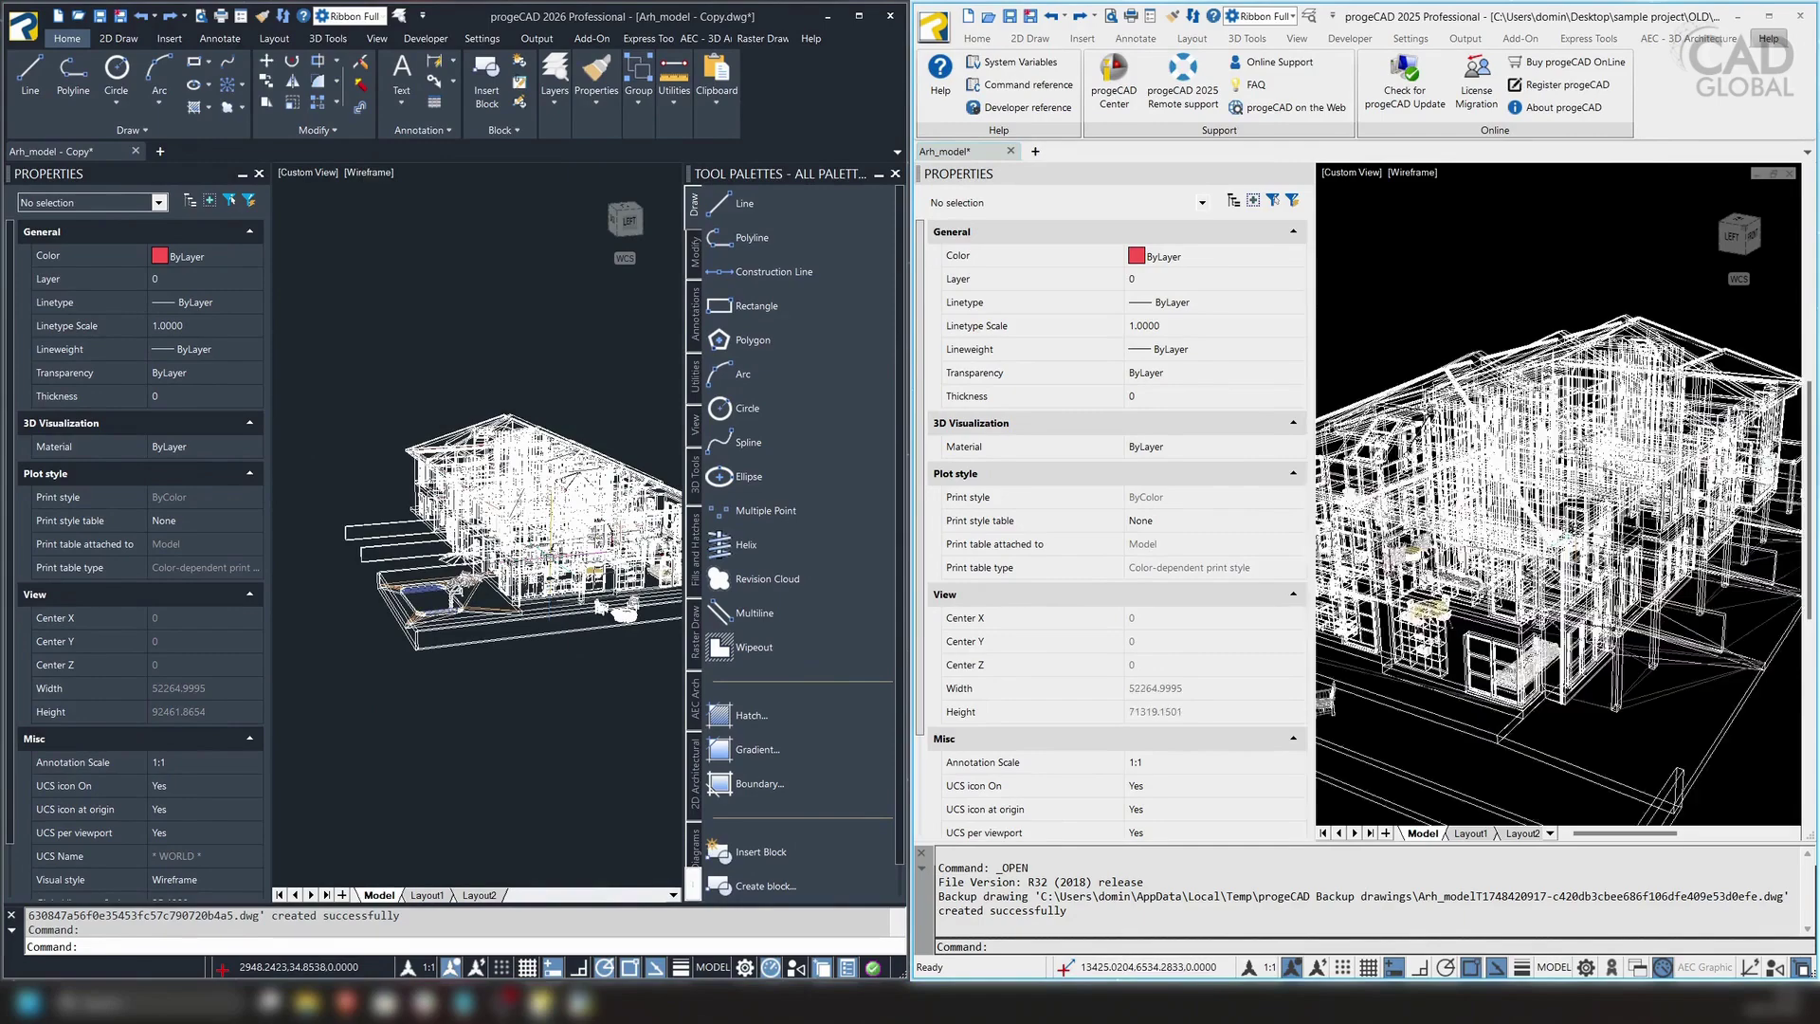
pyautogui.keyDown('shift'); pyautogui.moveTo(1549, 489); pyautogui.dragTo(1507, 538, button='middle'); pyautogui.keyUp('shift')
pyautogui.scroll(-4, 1572, 493)
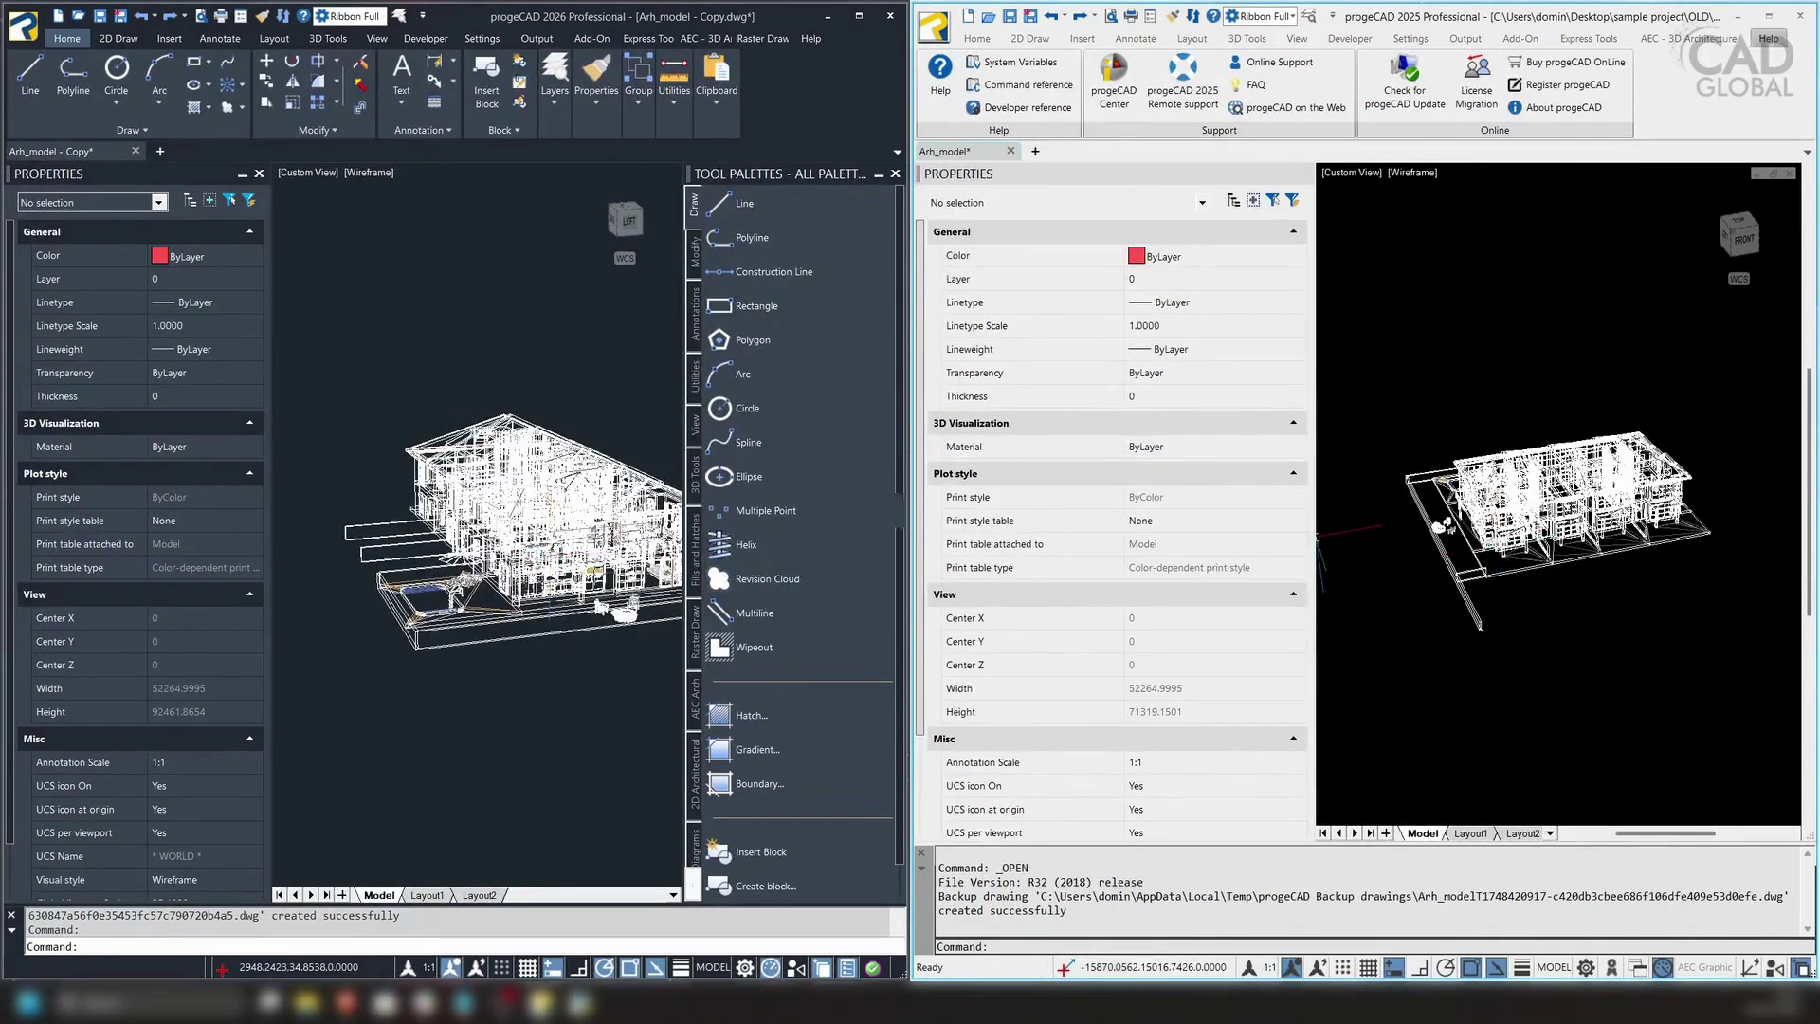
pyautogui.keyDown('shift'); pyautogui.moveTo(504, 489); pyautogui.dragTo(763, 588, button='middle'); pyautogui.keyUp('shift')
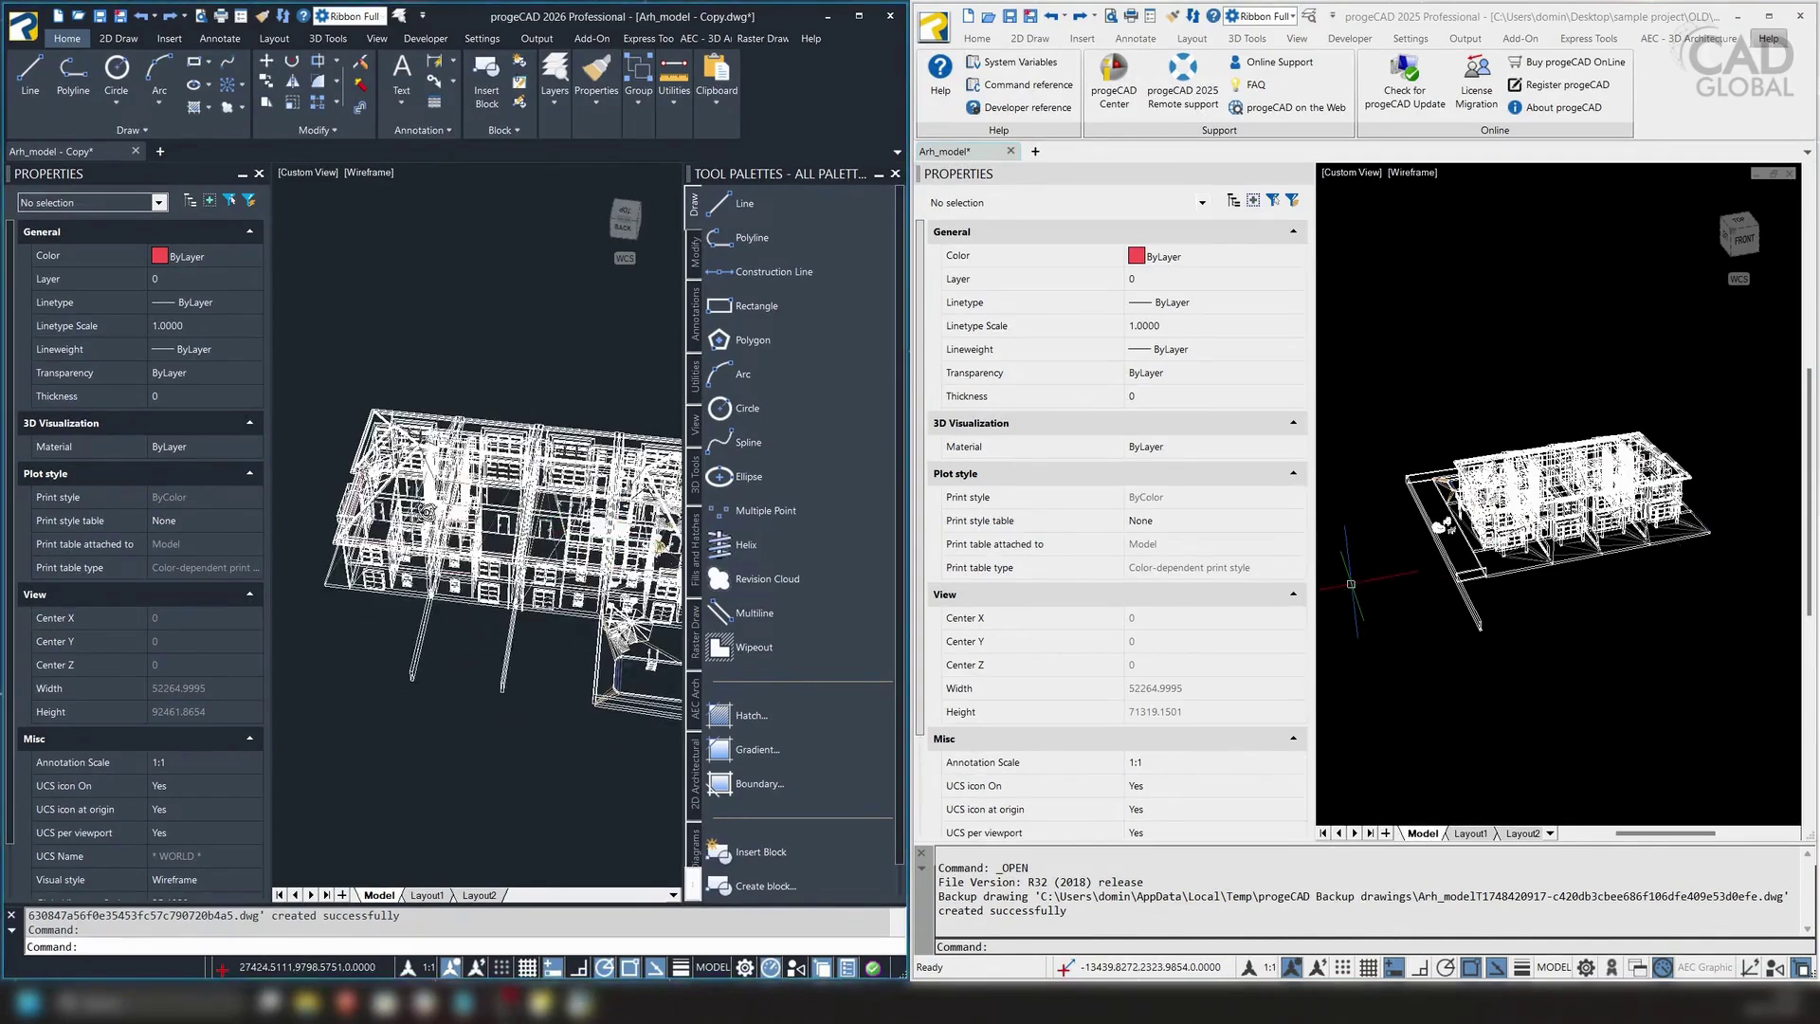
pyautogui.moveTo(429, 511)
pyautogui.keyDown('shift'); pyautogui.mouseDown(button='middle')
pyautogui.moveTo(578, 520)
pyautogui.moveTo(422, 491)
pyautogui.mouseUp(button='middle'); pyautogui.keyUp('shift')
pyautogui.keyDown('shift'); pyautogui.moveTo(1659, 566); pyautogui.dragTo(1636, 550, button='middle'); pyautogui.keyUp('shift')
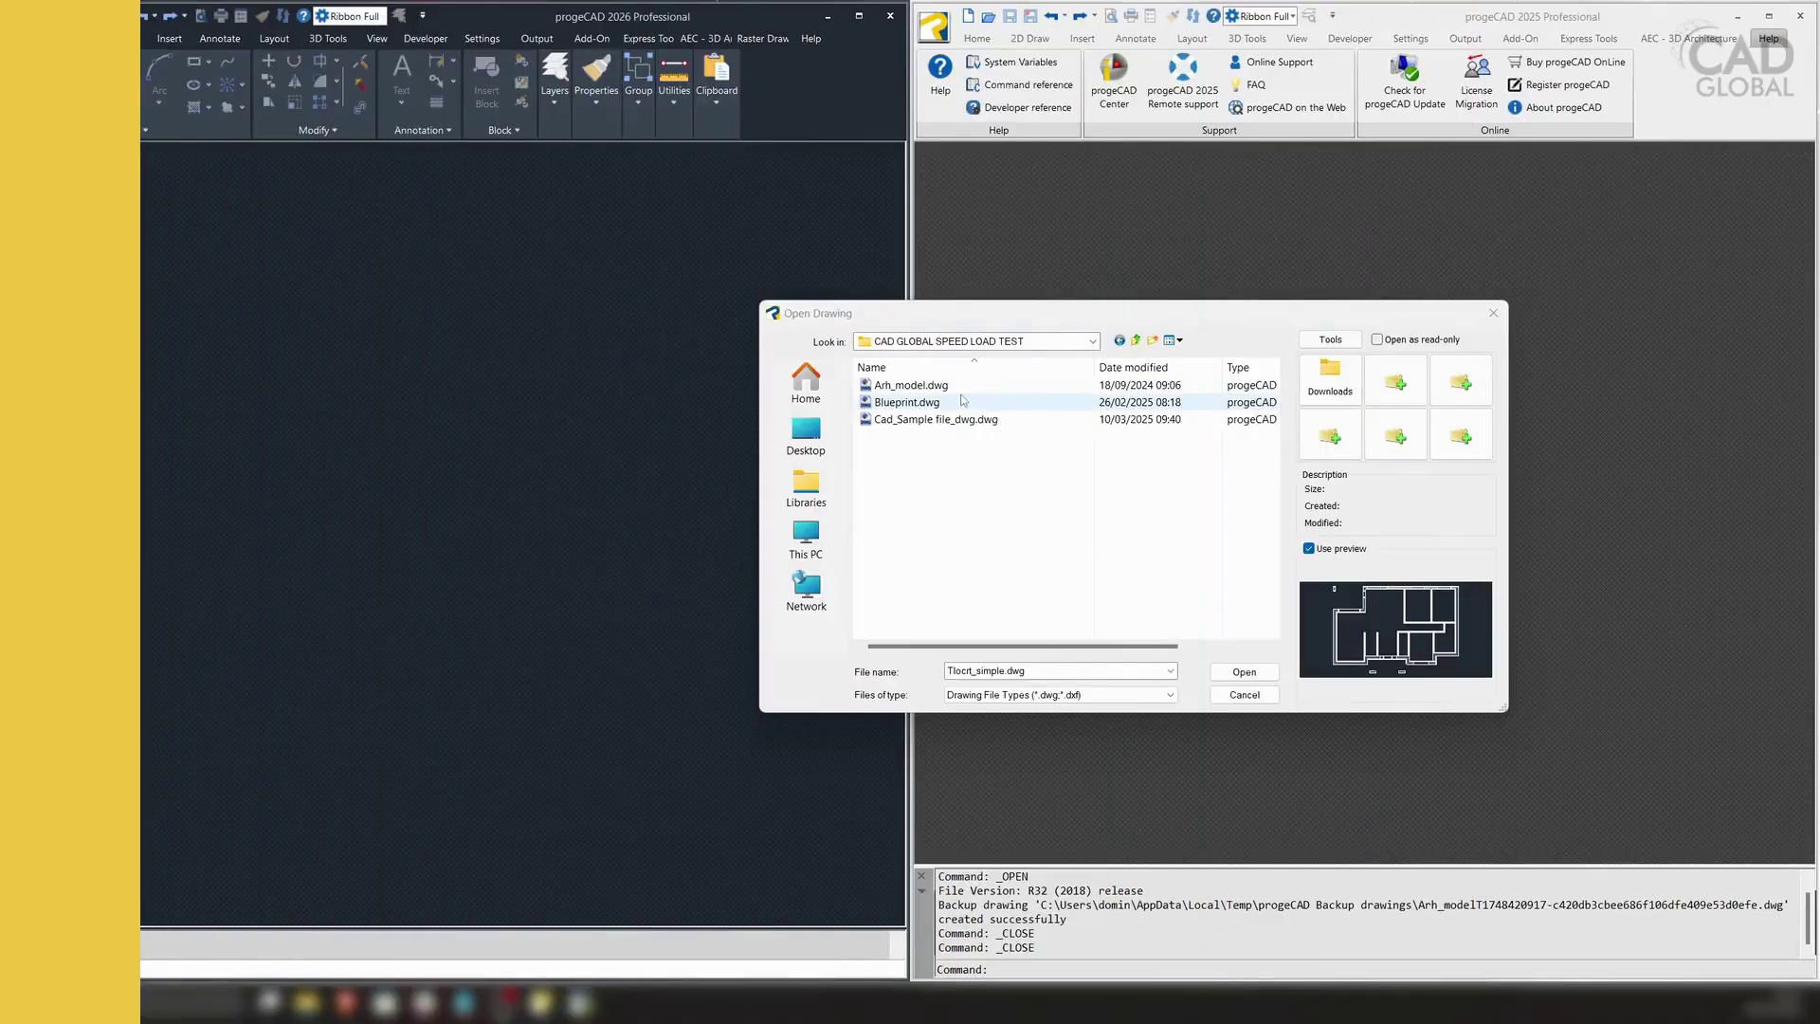
# Open Blueprint.dwg in progeCAD 2025 and Blueprint - Copy.dwg in progeCAD 2026
pyautogui.click(962, 402)
pyautogui.hotkey('ctrl', 'v')
pyautogui.moveTo(924, 316); pyautogui.dragTo(399, 344)
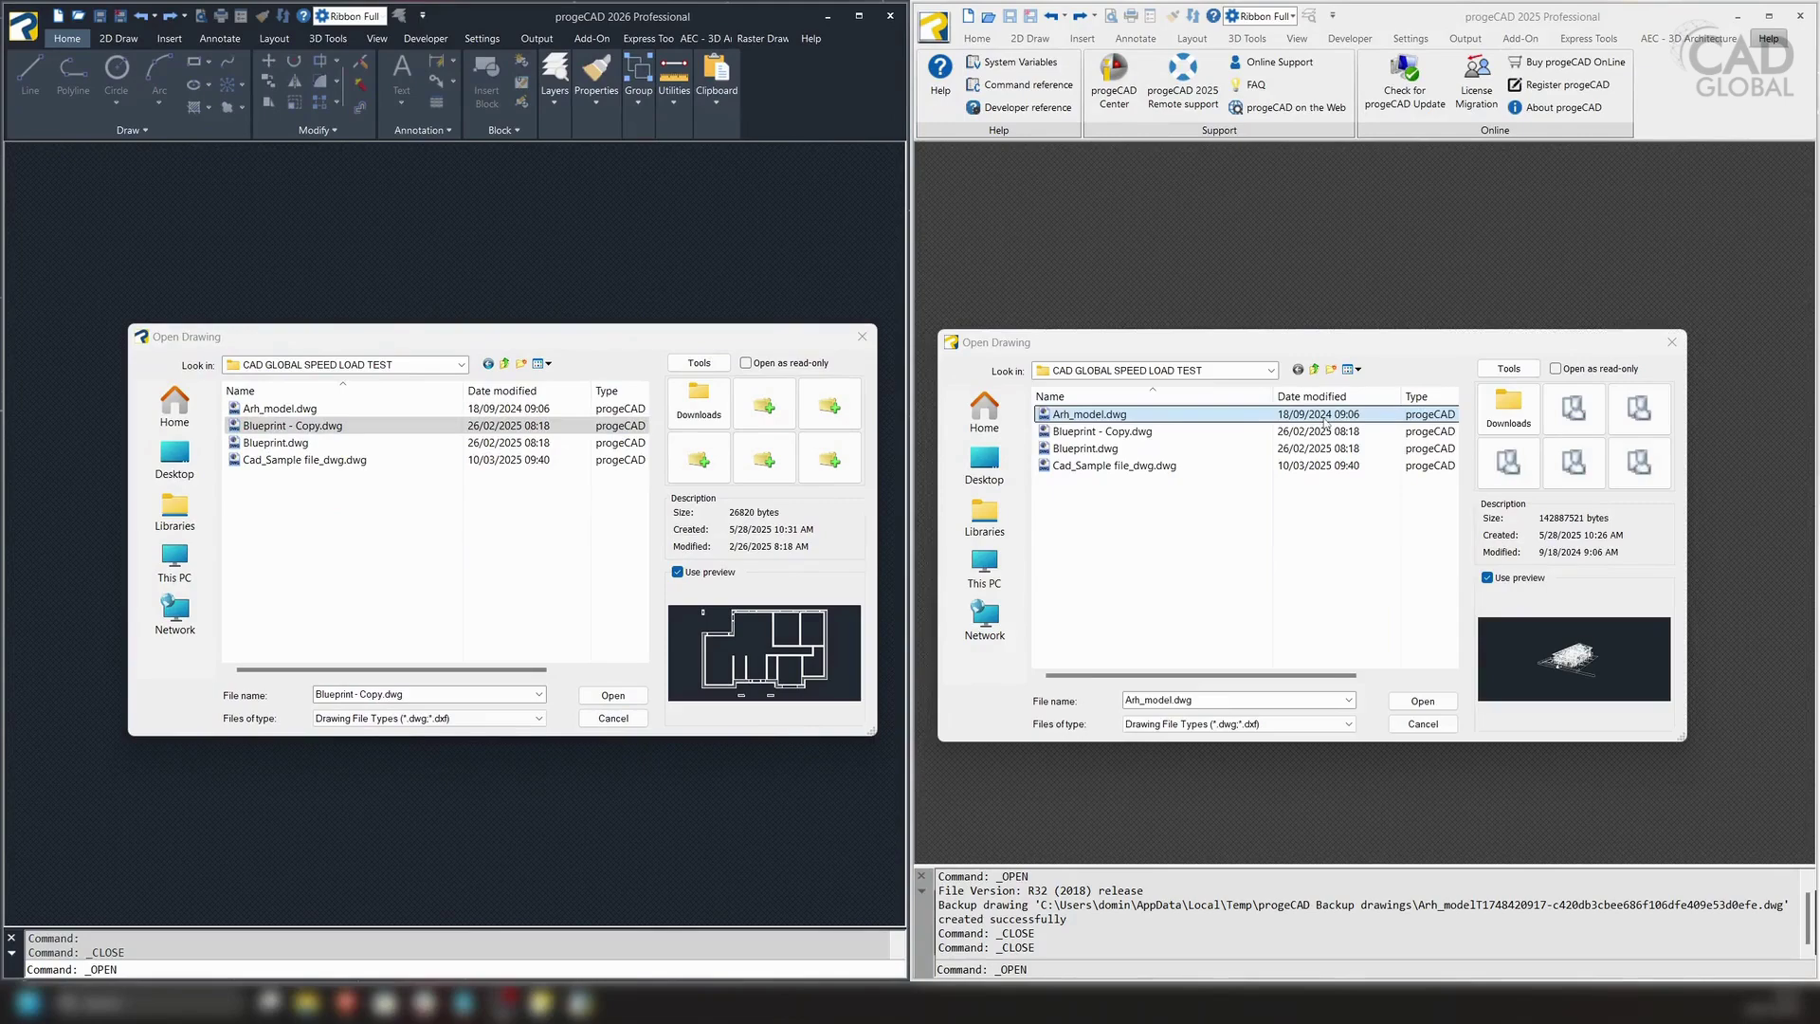
pyautogui.click(1151, 434)
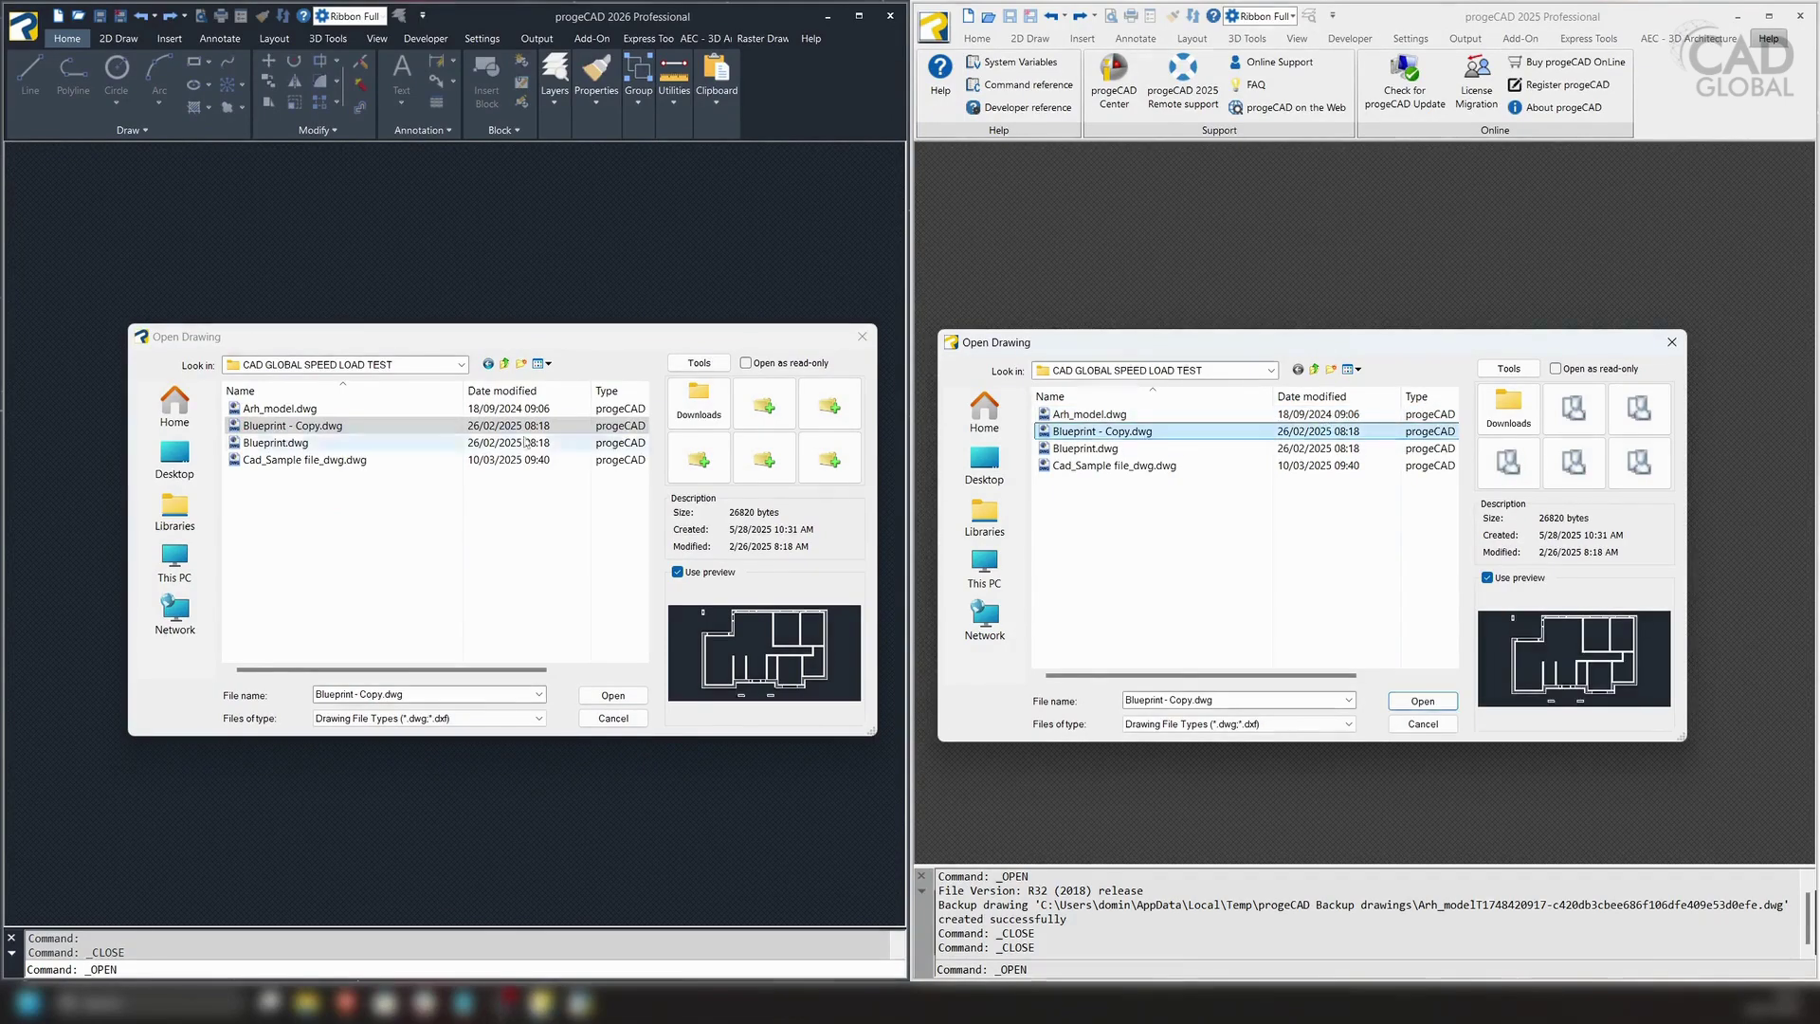
pyautogui.click(1128, 448)
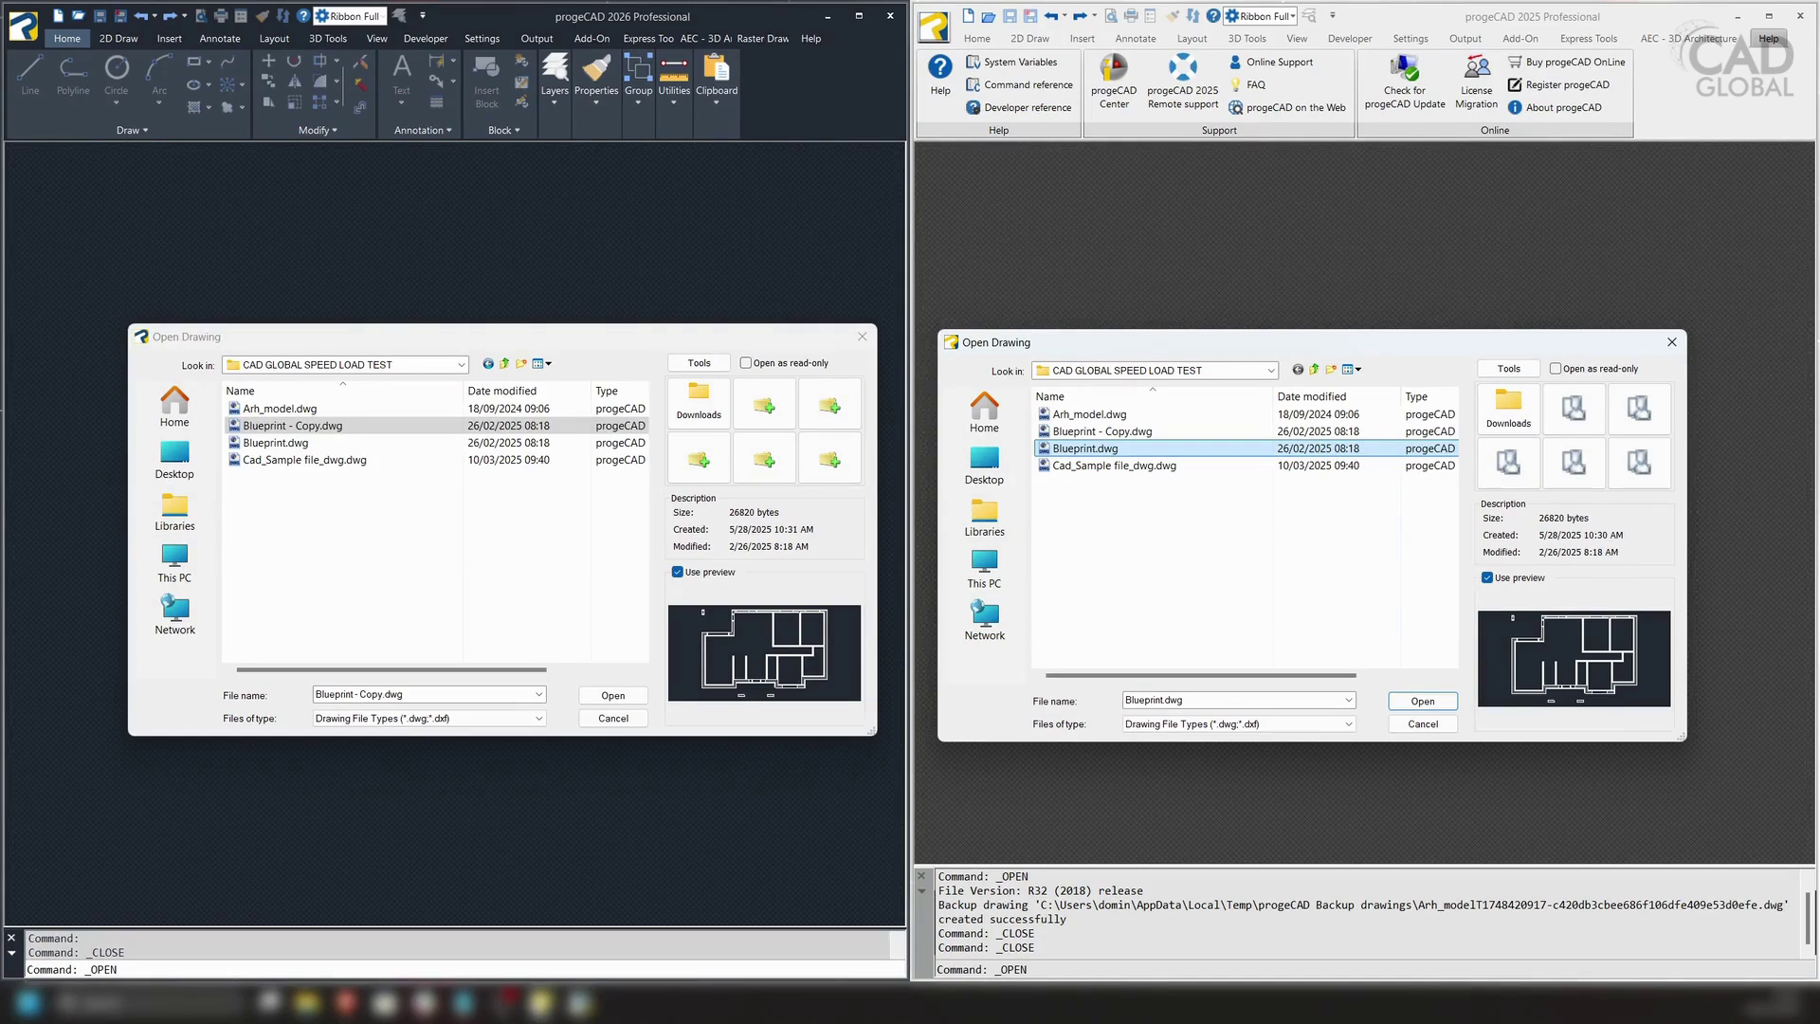
pyautogui.click(1414, 706)
pyautogui.click(612, 695)
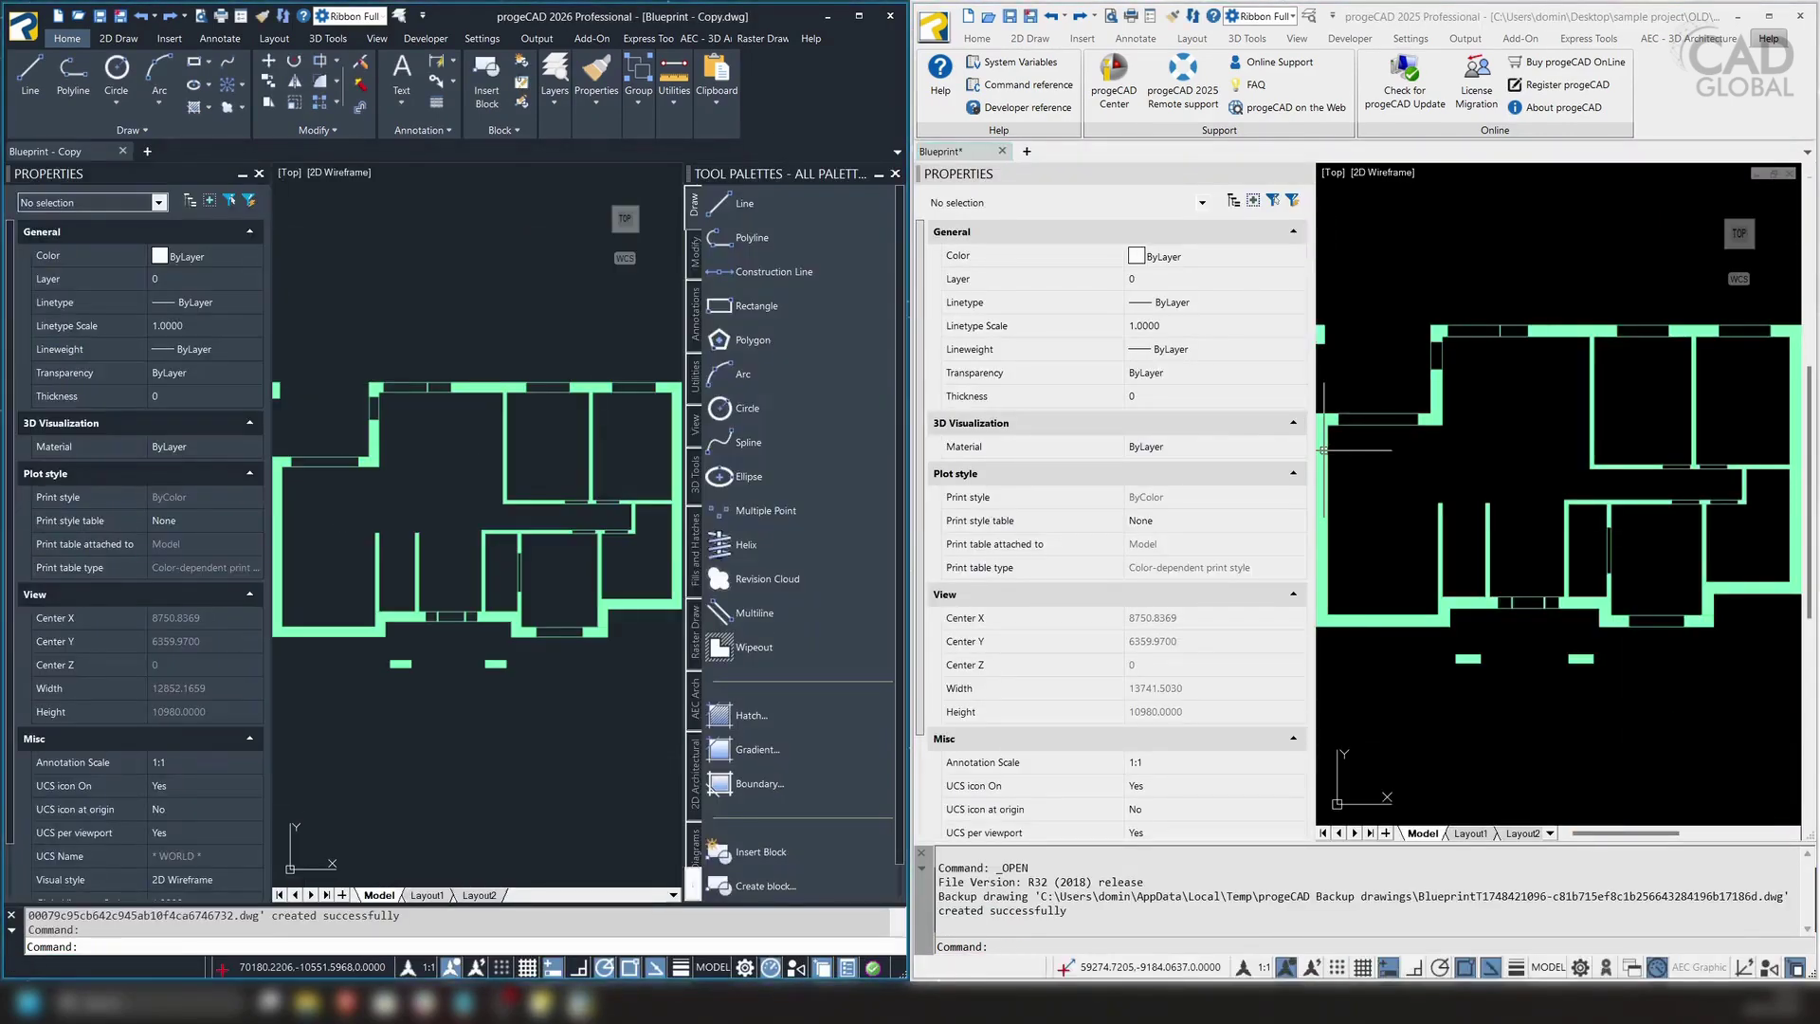
# Compare how smoothly the 2D floor plan zooms and pans in progeCAD 2026 and progeCAD 2025
pyautogui.scroll(-3, 630, 568)
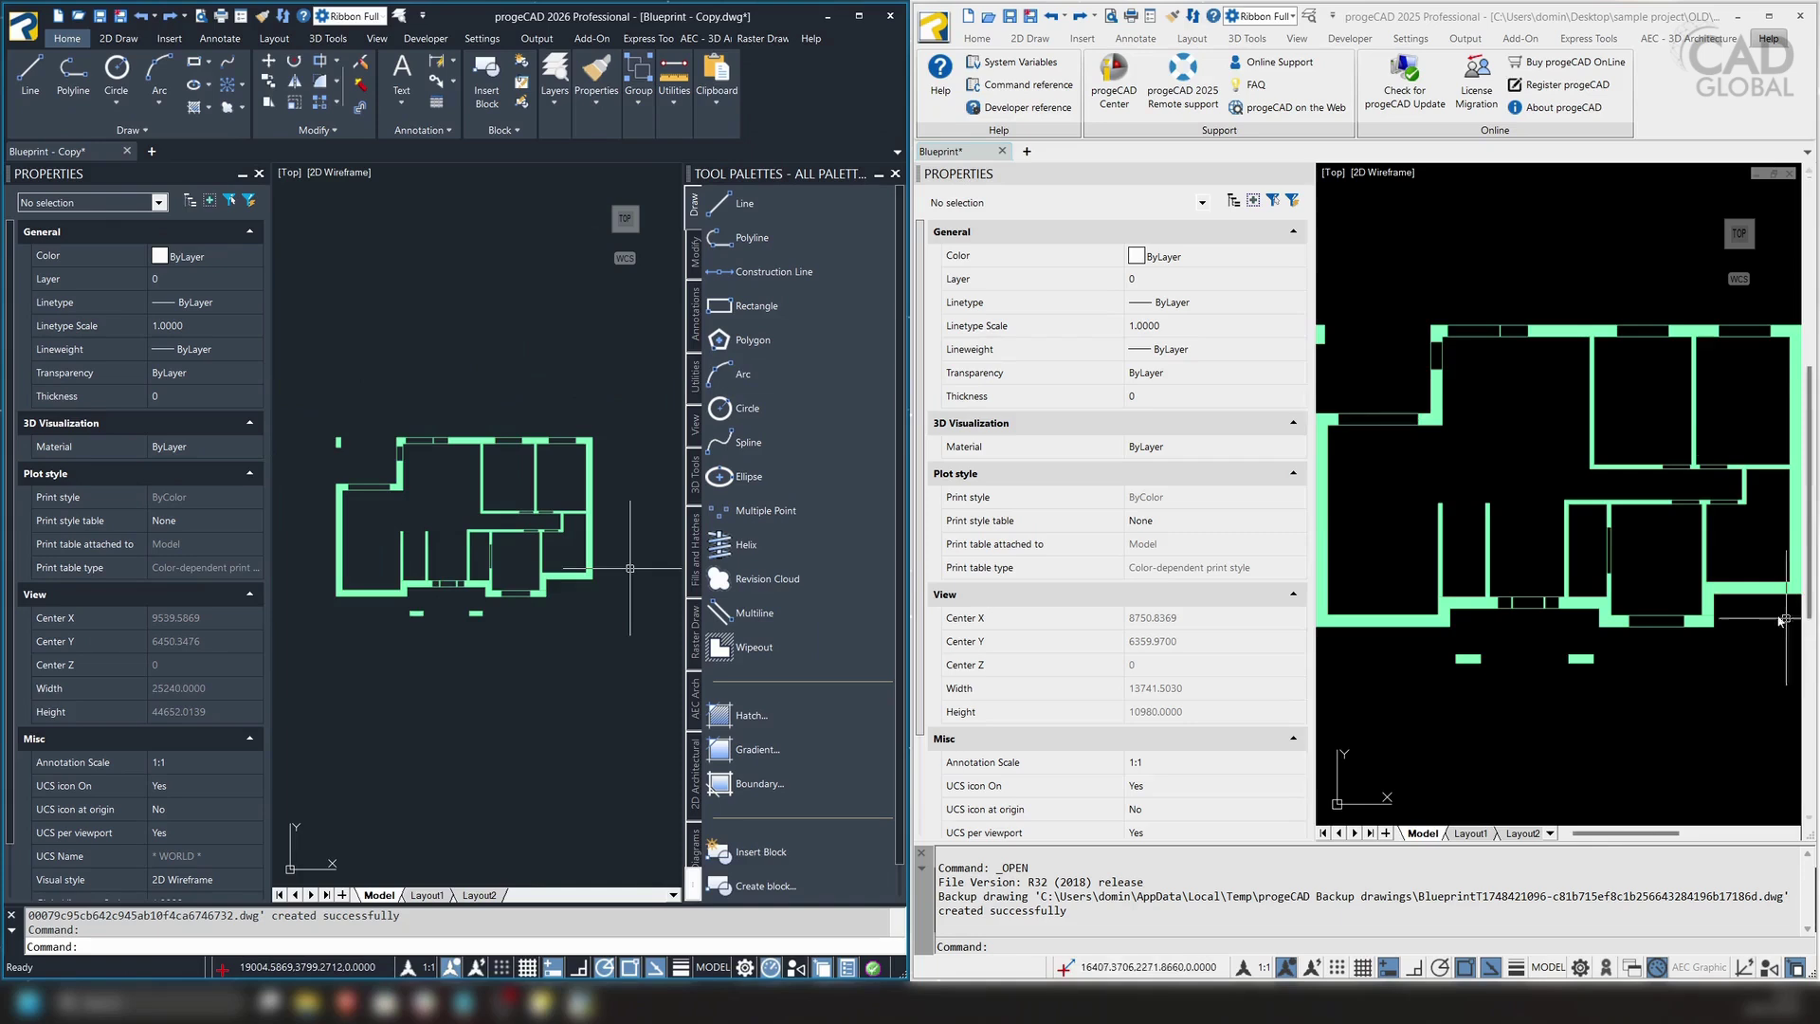
pyautogui.scroll(-2, 1599, 551)
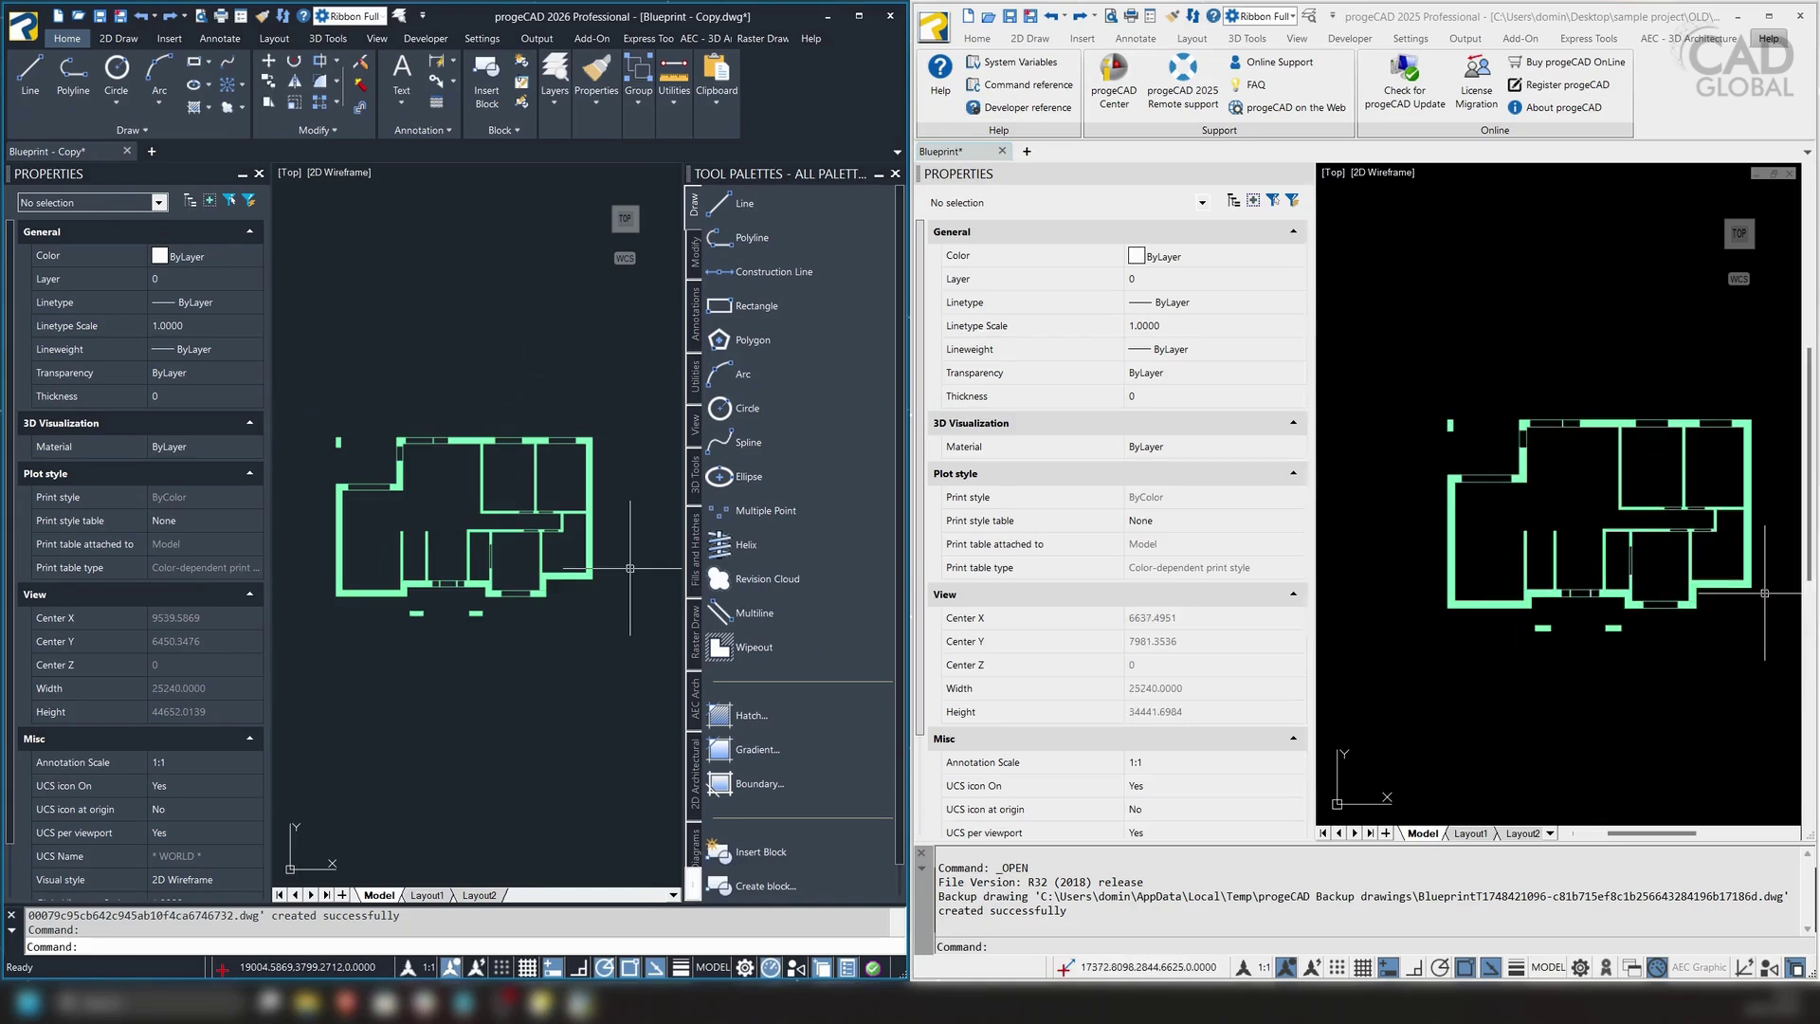
pyautogui.moveTo(1569, 607); pyautogui.dragTo(1584, 566, button='middle')
pyautogui.scroll(4, 1584, 566)
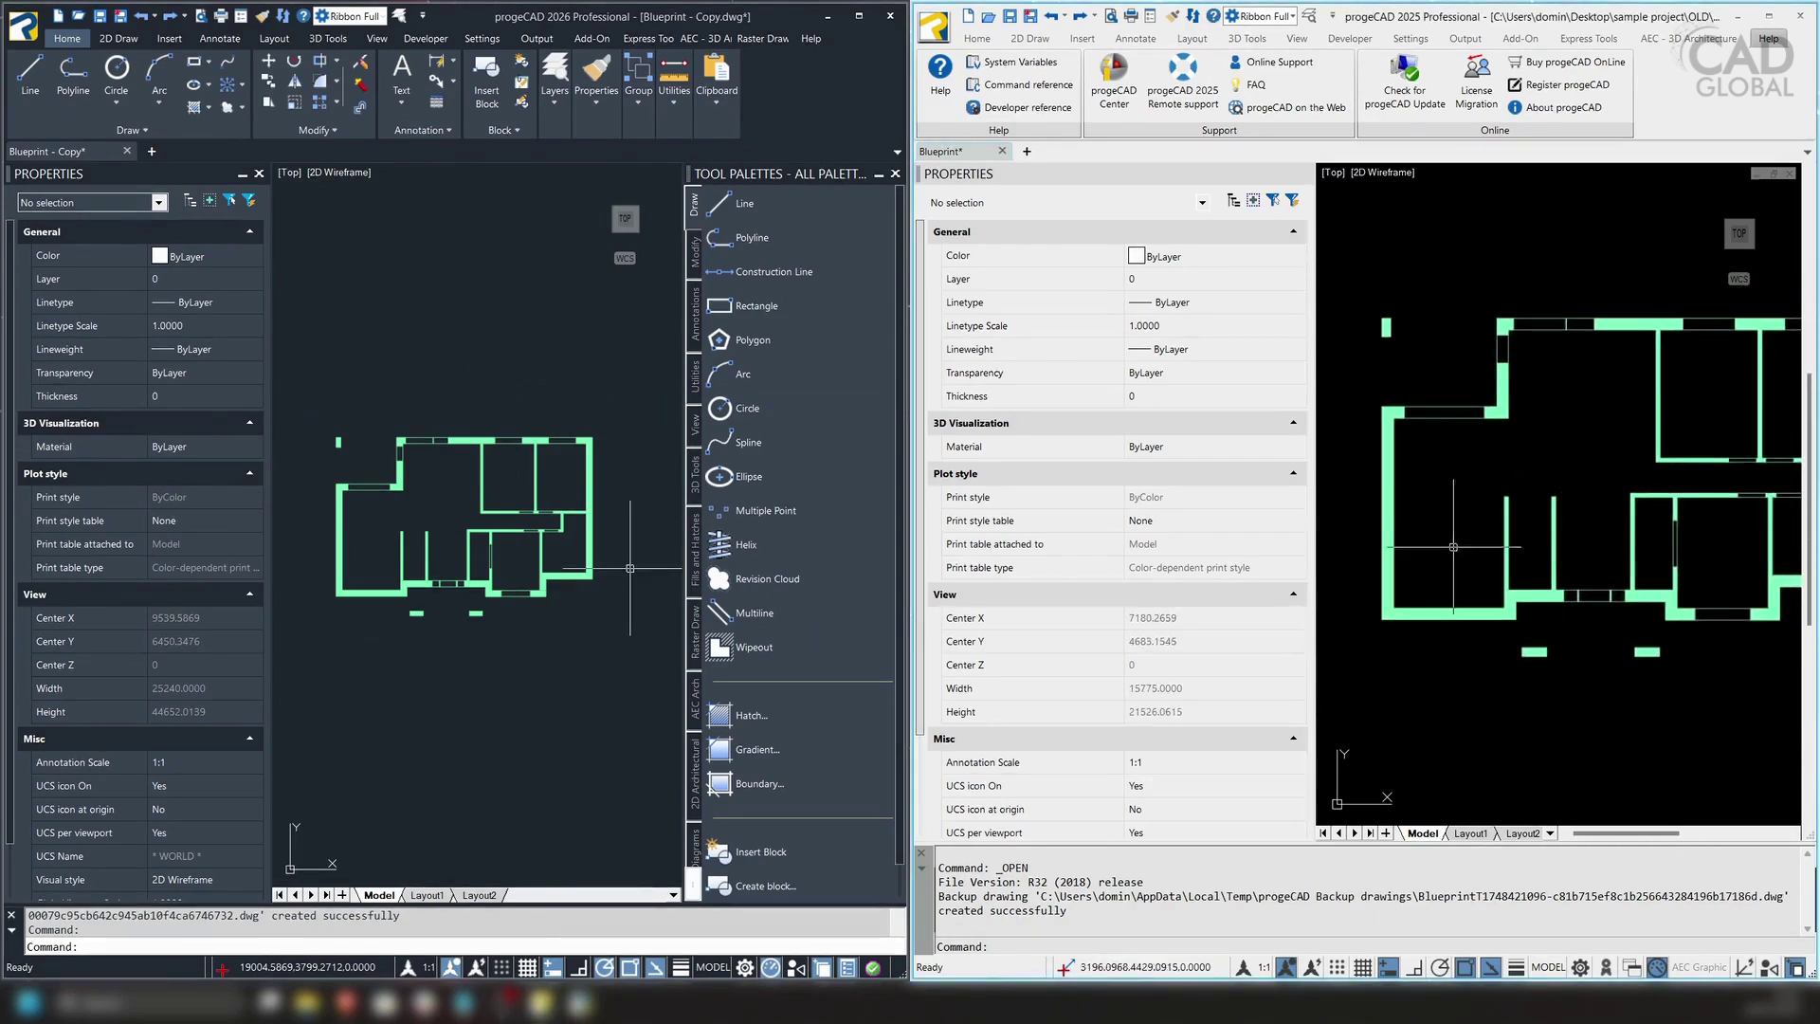
pyautogui.moveTo(1539, 497)
pyautogui.mouseDown(button='middle')
pyautogui.moveTo(1499, 516)
pyautogui.moveTo(1536, 471)
pyautogui.moveTo(1511, 455)
pyautogui.moveTo(1541, 499)
pyautogui.mouseUp(button='middle')
pyautogui.moveTo(485, 537); pyautogui.dragTo(470, 499, button='middle')
pyautogui.scroll(8, 470, 500)
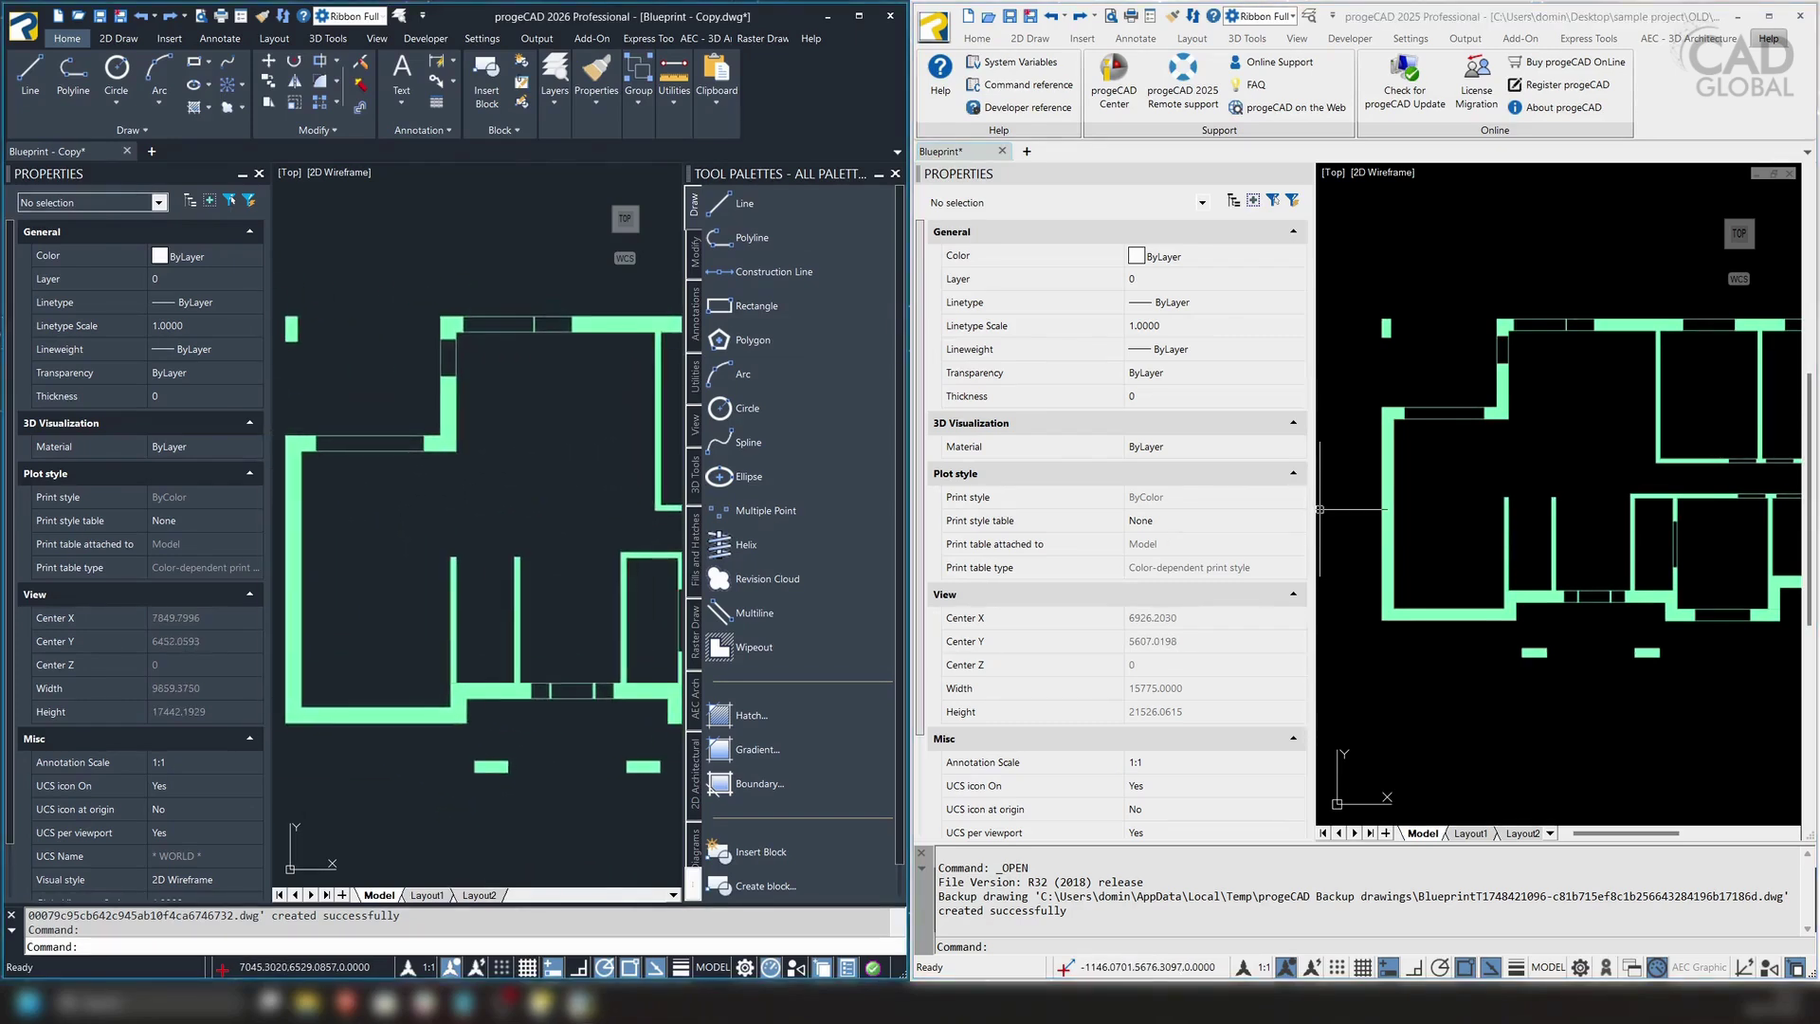
# Zoom and pan the 2D floor plan in progeCAD 2026 and progeCAD 2025 to compare how quickly each redraws
pyautogui.moveTo(543, 548); pyautogui.dragTo(512, 498, button='middle')
pyautogui.scroll(-2, 669, 495)
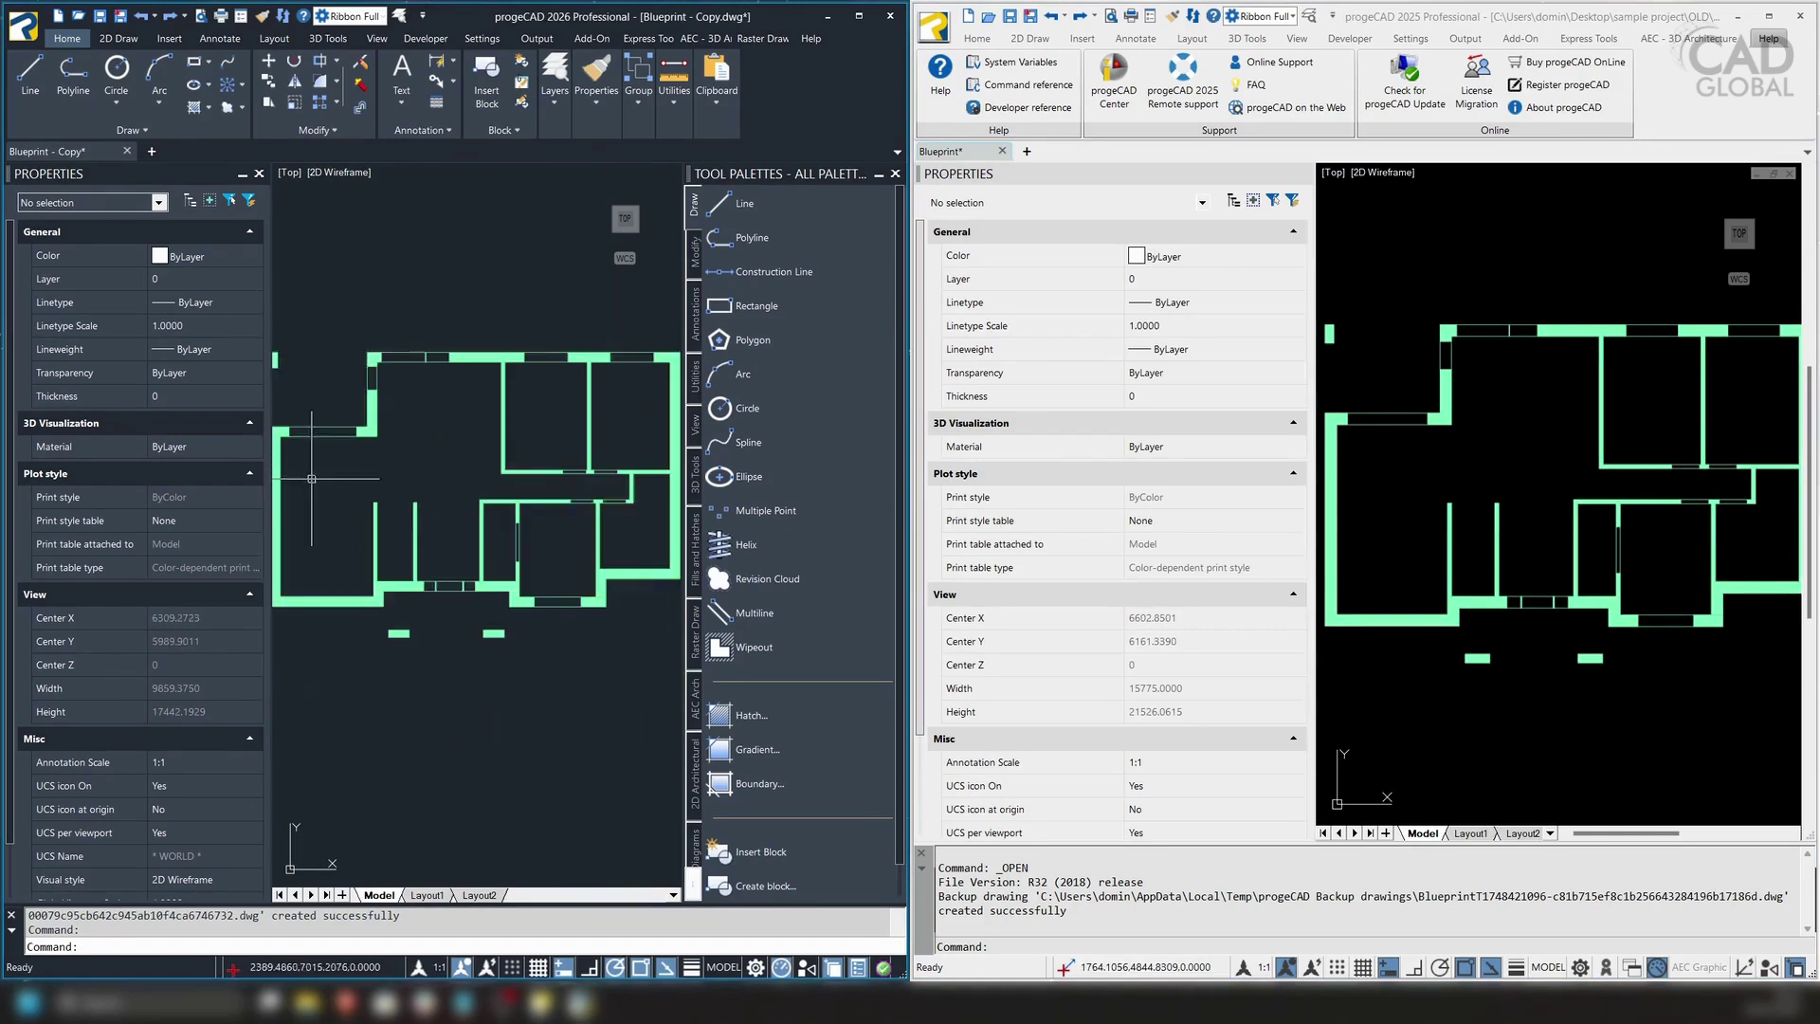
pyautogui.scroll(-2, 1466, 493)
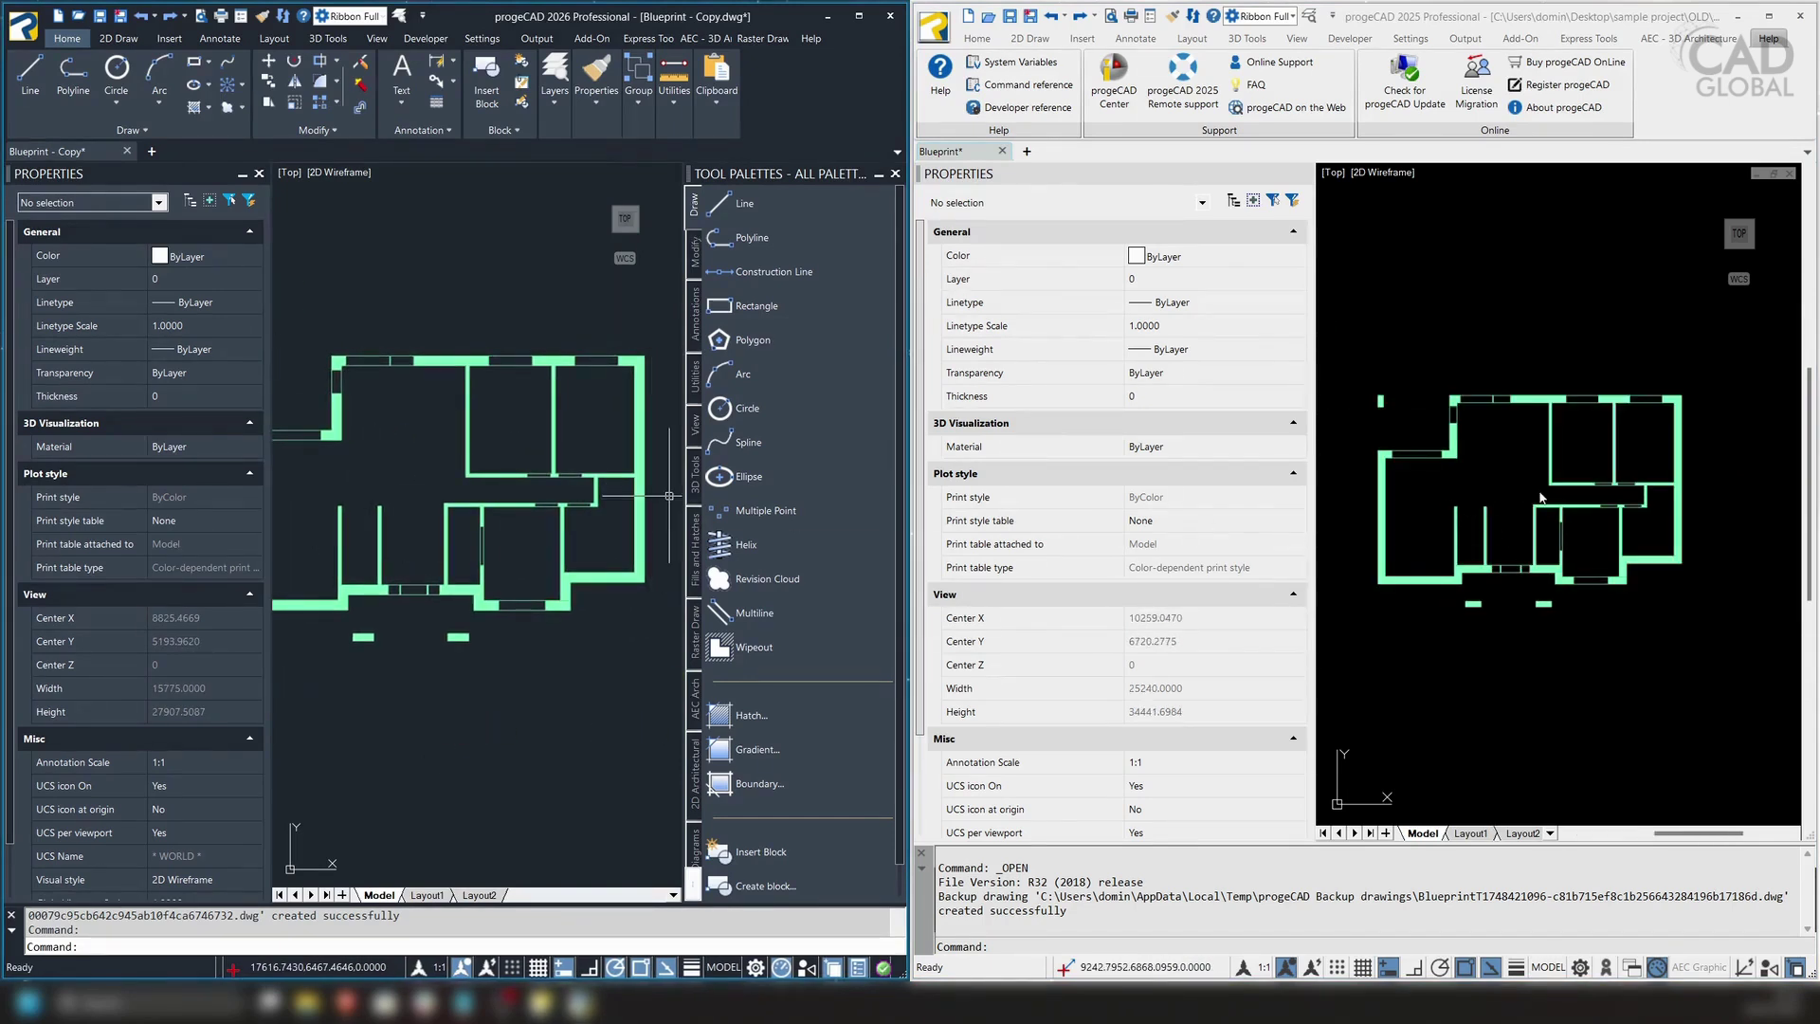
pyautogui.scroll(4, 1540, 496)
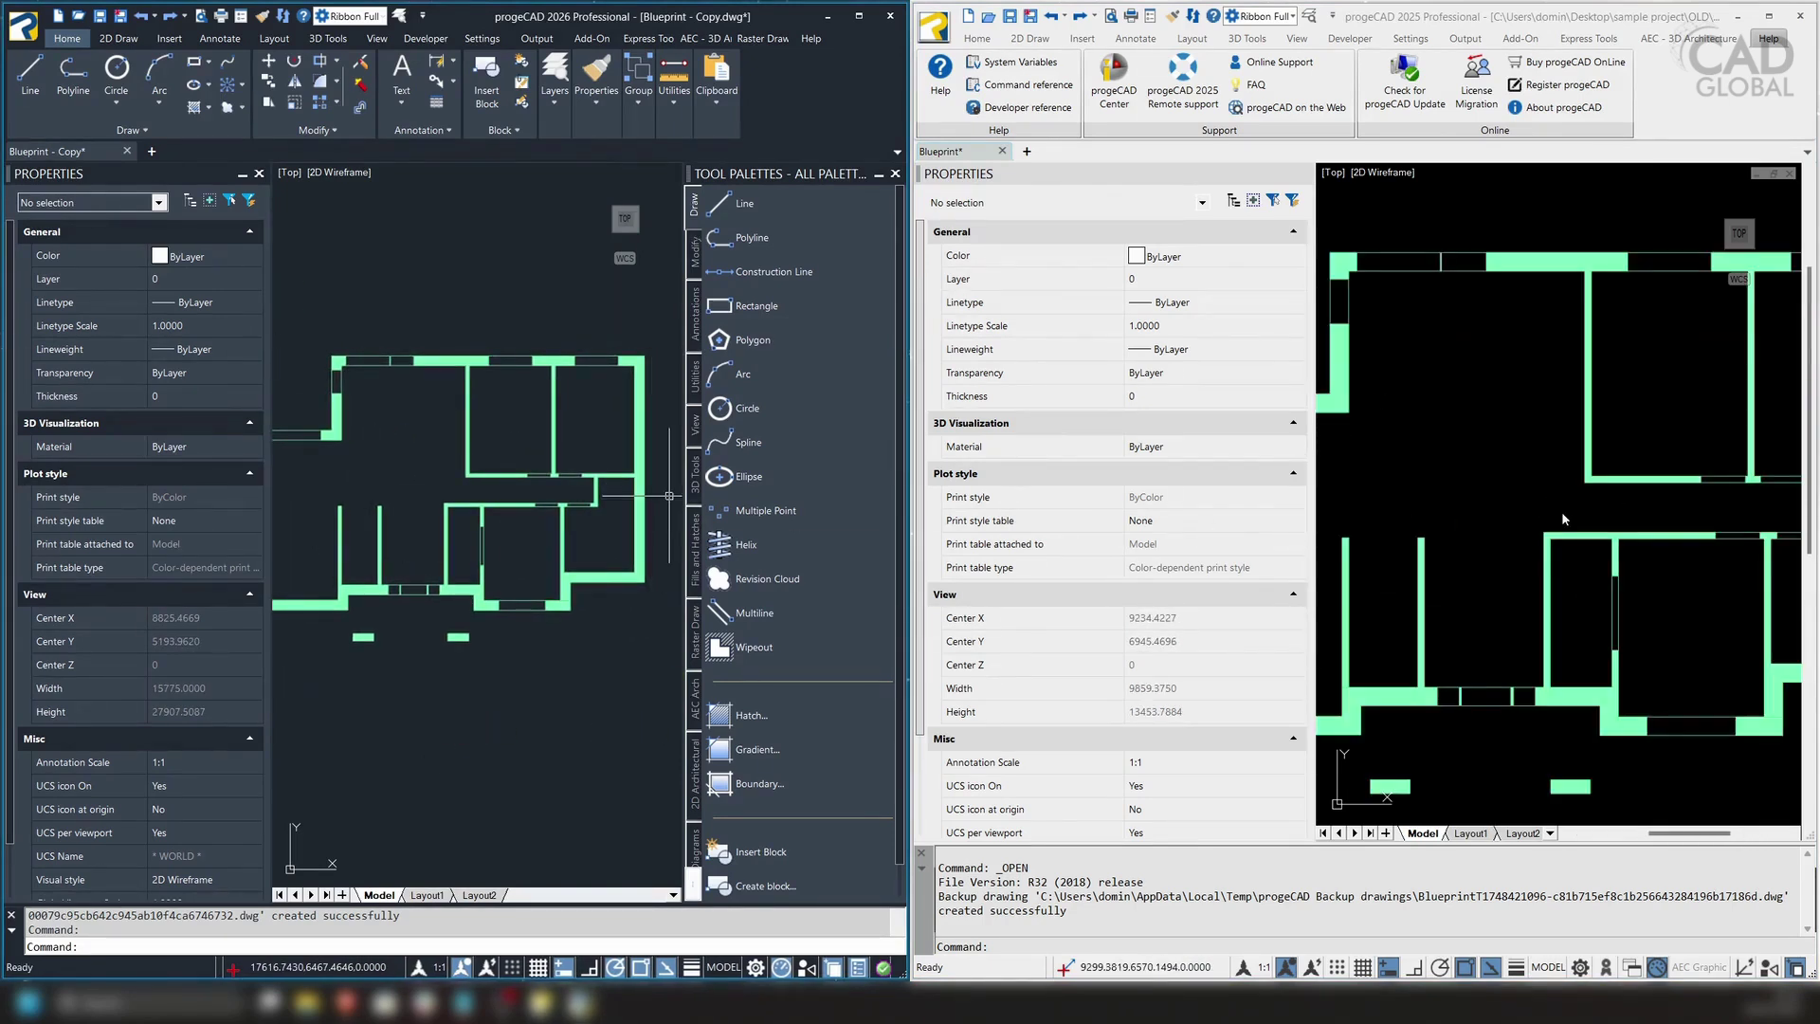
# Start a hatch with the predefined ANSI31 pattern at scale 1 in progeCAD 2025, picking inside the narrow lower room
pyautogui.write('HATCH')
pyautogui.scroll(2, 1561, 510)
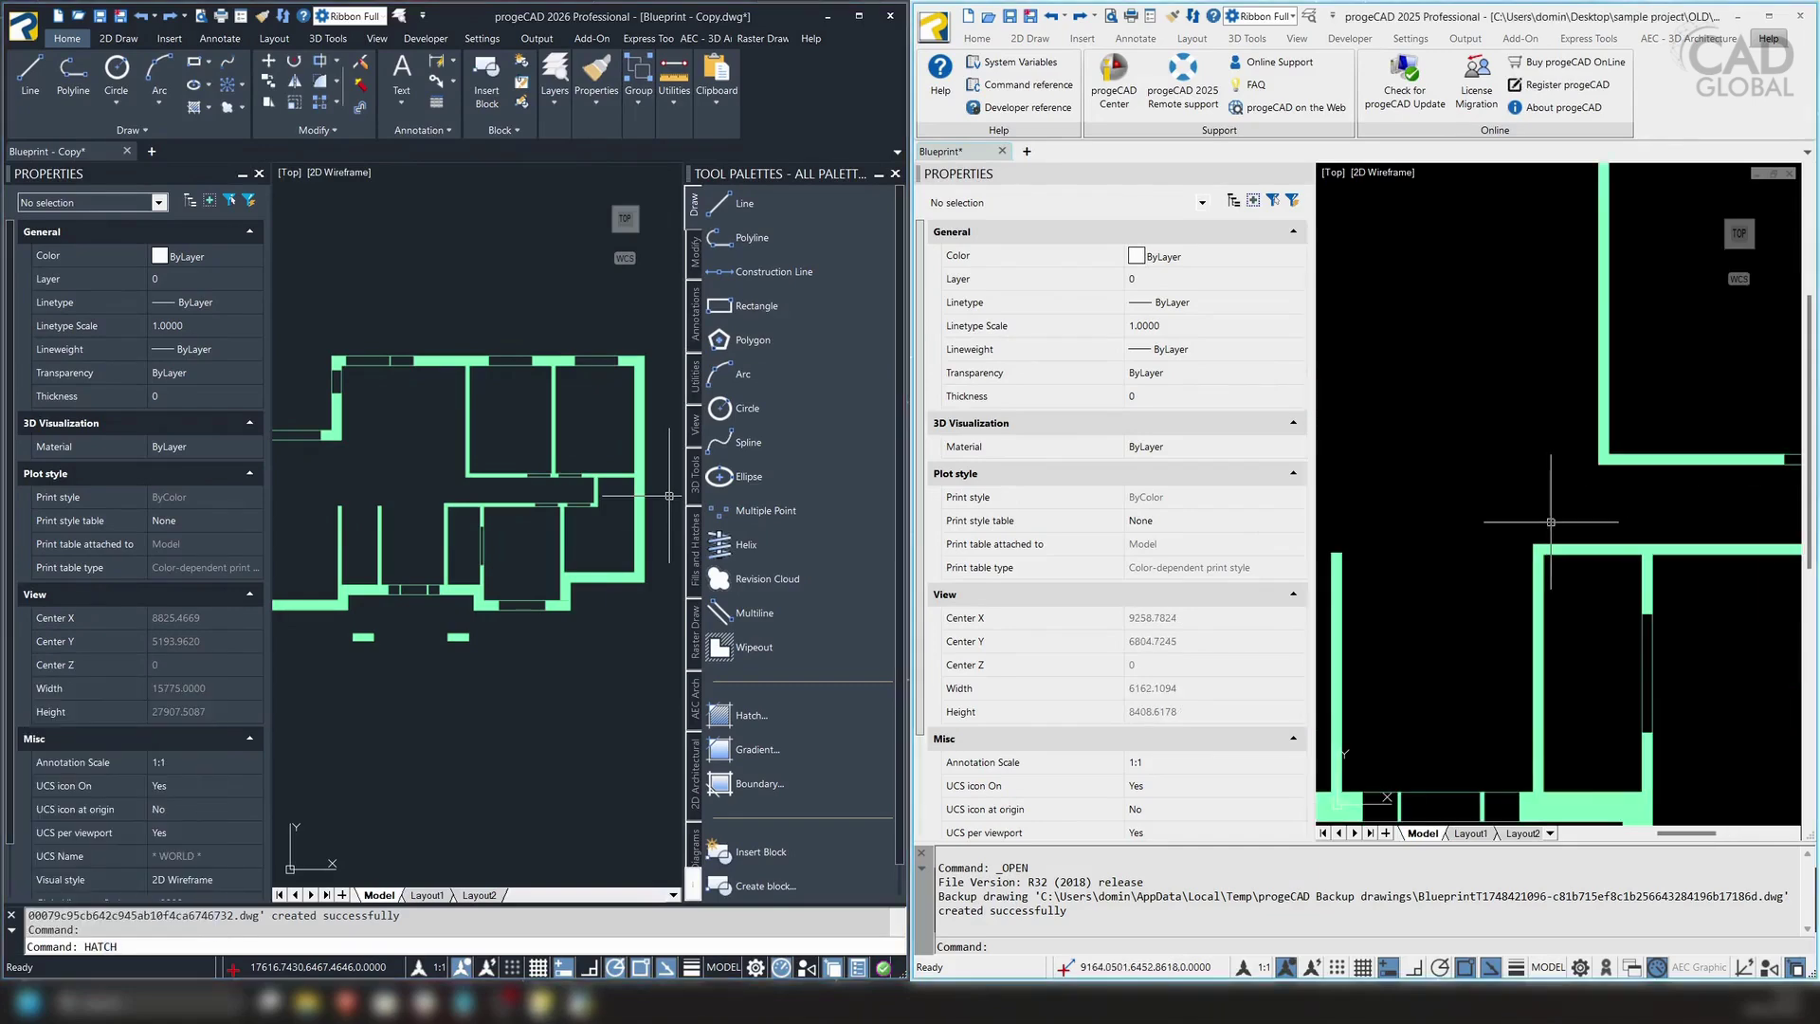
pyautogui.press('Return')
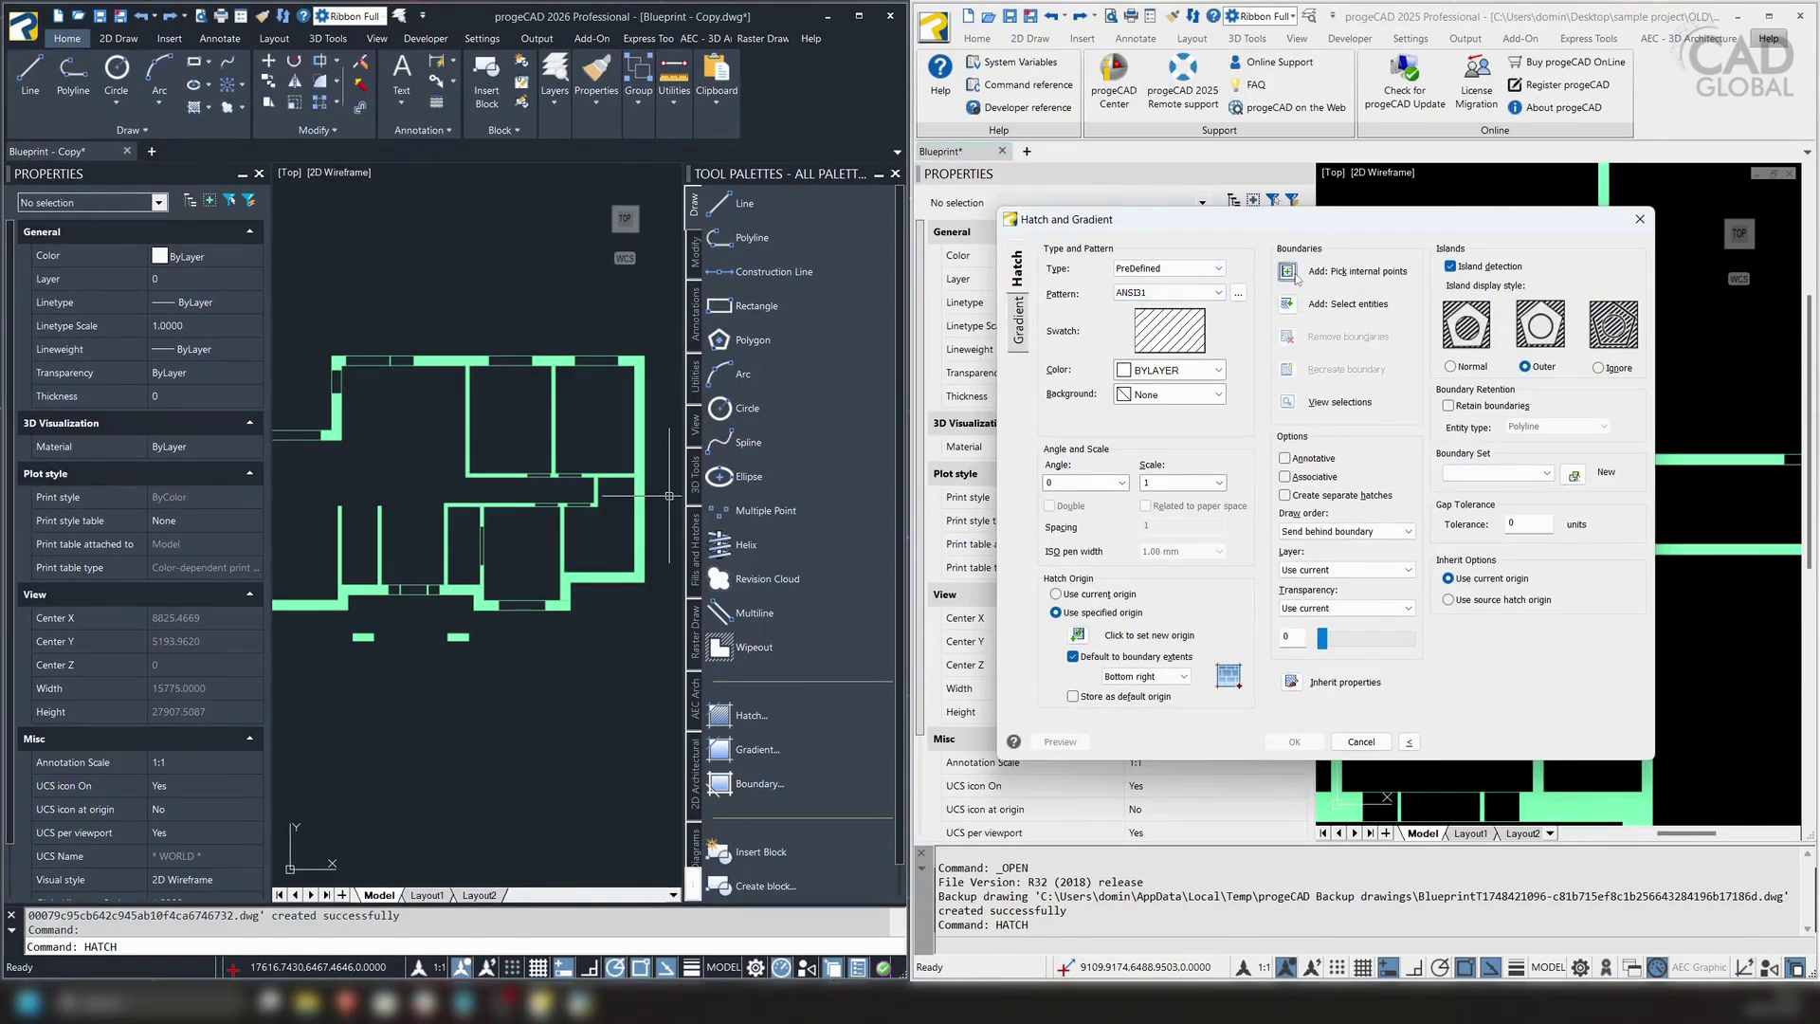
pyautogui.click(1291, 272)
pyautogui.scroll(-2, 1536, 529)
pyautogui.click(1544, 548)
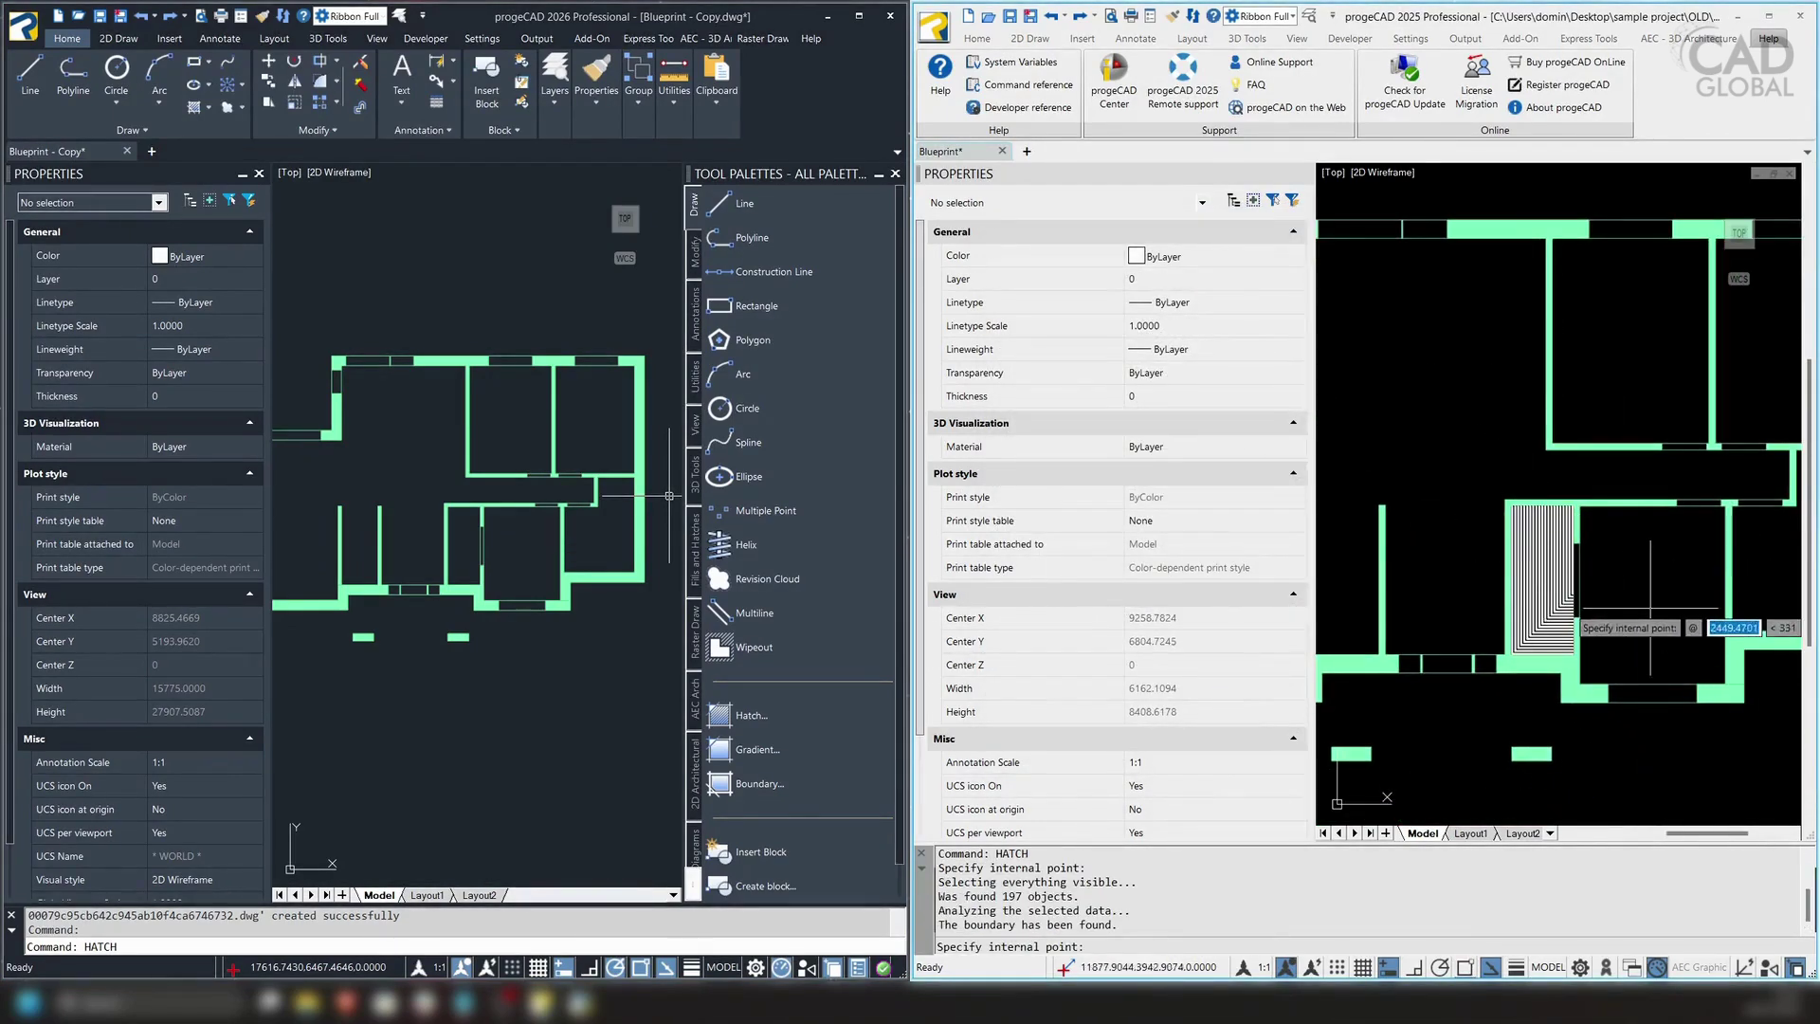
# Add the other rooms of the progeCAD 2025 floor plan to the hatch boundaries and apply the hatch
pyautogui.click(1654, 605)
pyautogui.moveTo(1713, 552); pyautogui.dragTo(1567, 570, button='middle')
pyautogui.click(1527, 396)
pyautogui.click(1635, 398)
pyautogui.click(1654, 597)
pyautogui.moveTo(1474, 440); pyautogui.dragTo(1792, 451, button='middle')
pyautogui.click(1504, 498)
pyautogui.scroll(-3, 1503, 498)
pyautogui.scroll(3, 1565, 604)
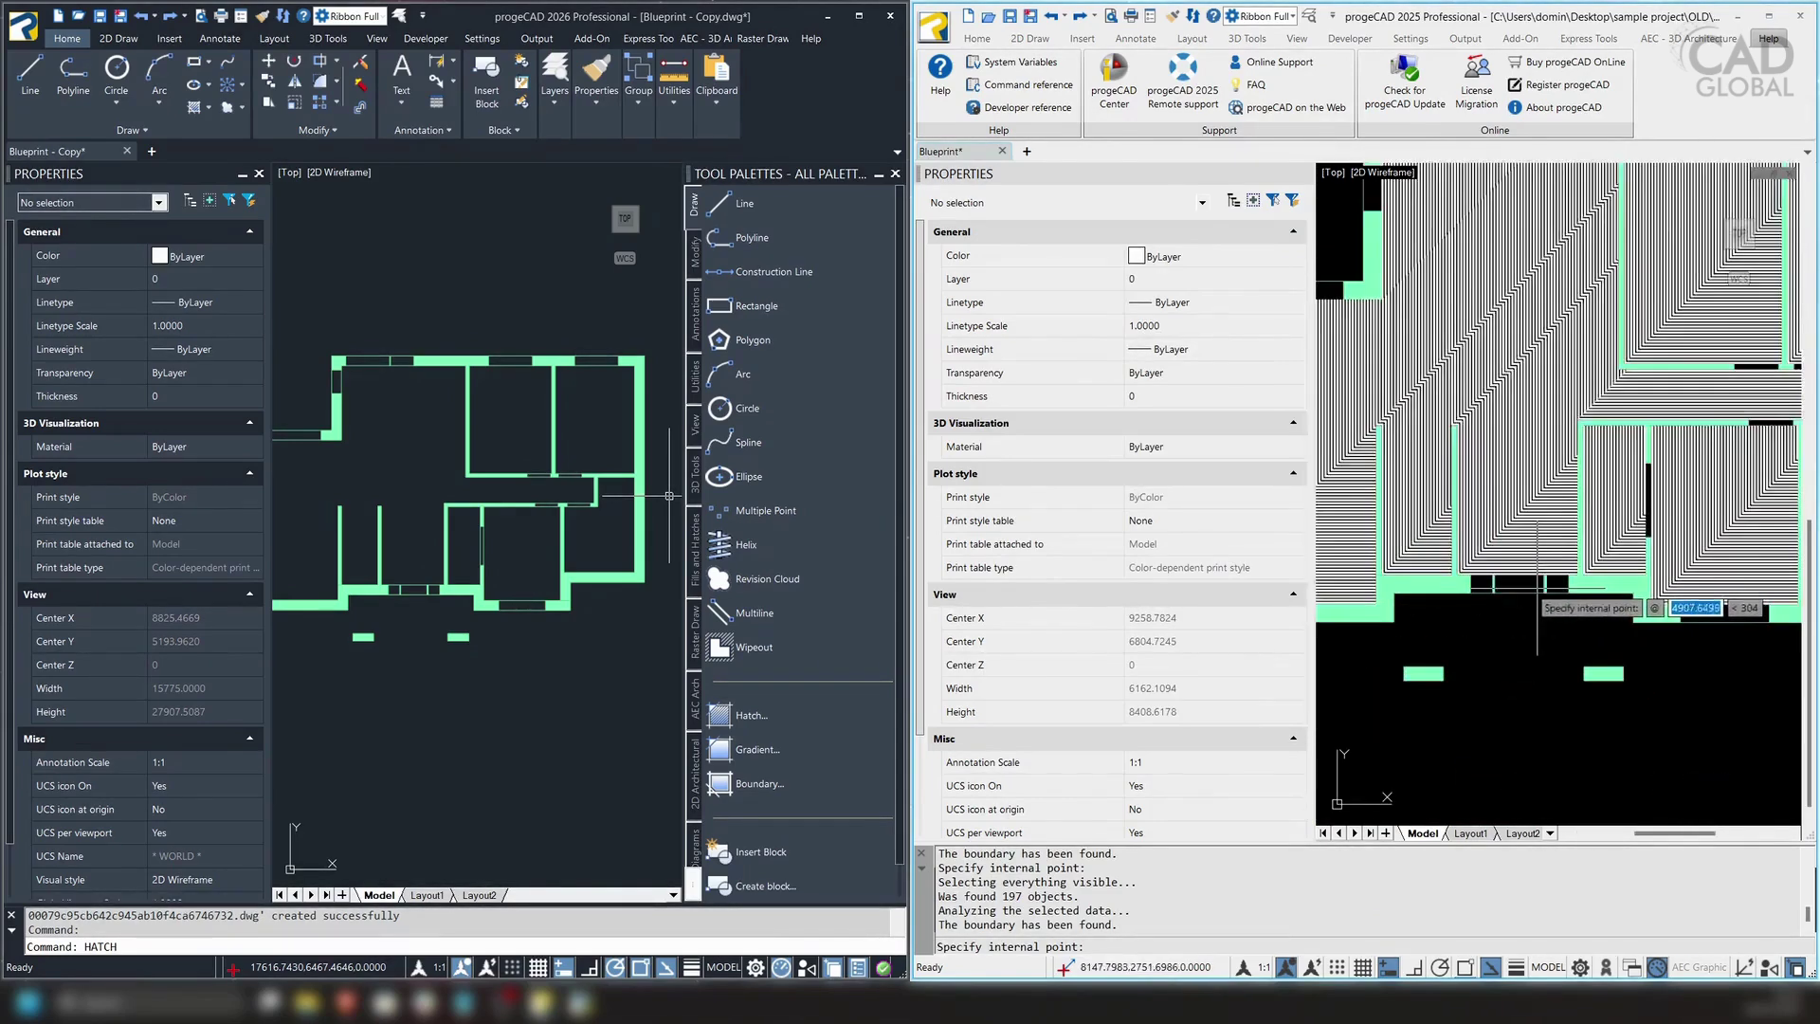
pyautogui.scroll(-3, 1537, 606)
pyautogui.click(1522, 500)
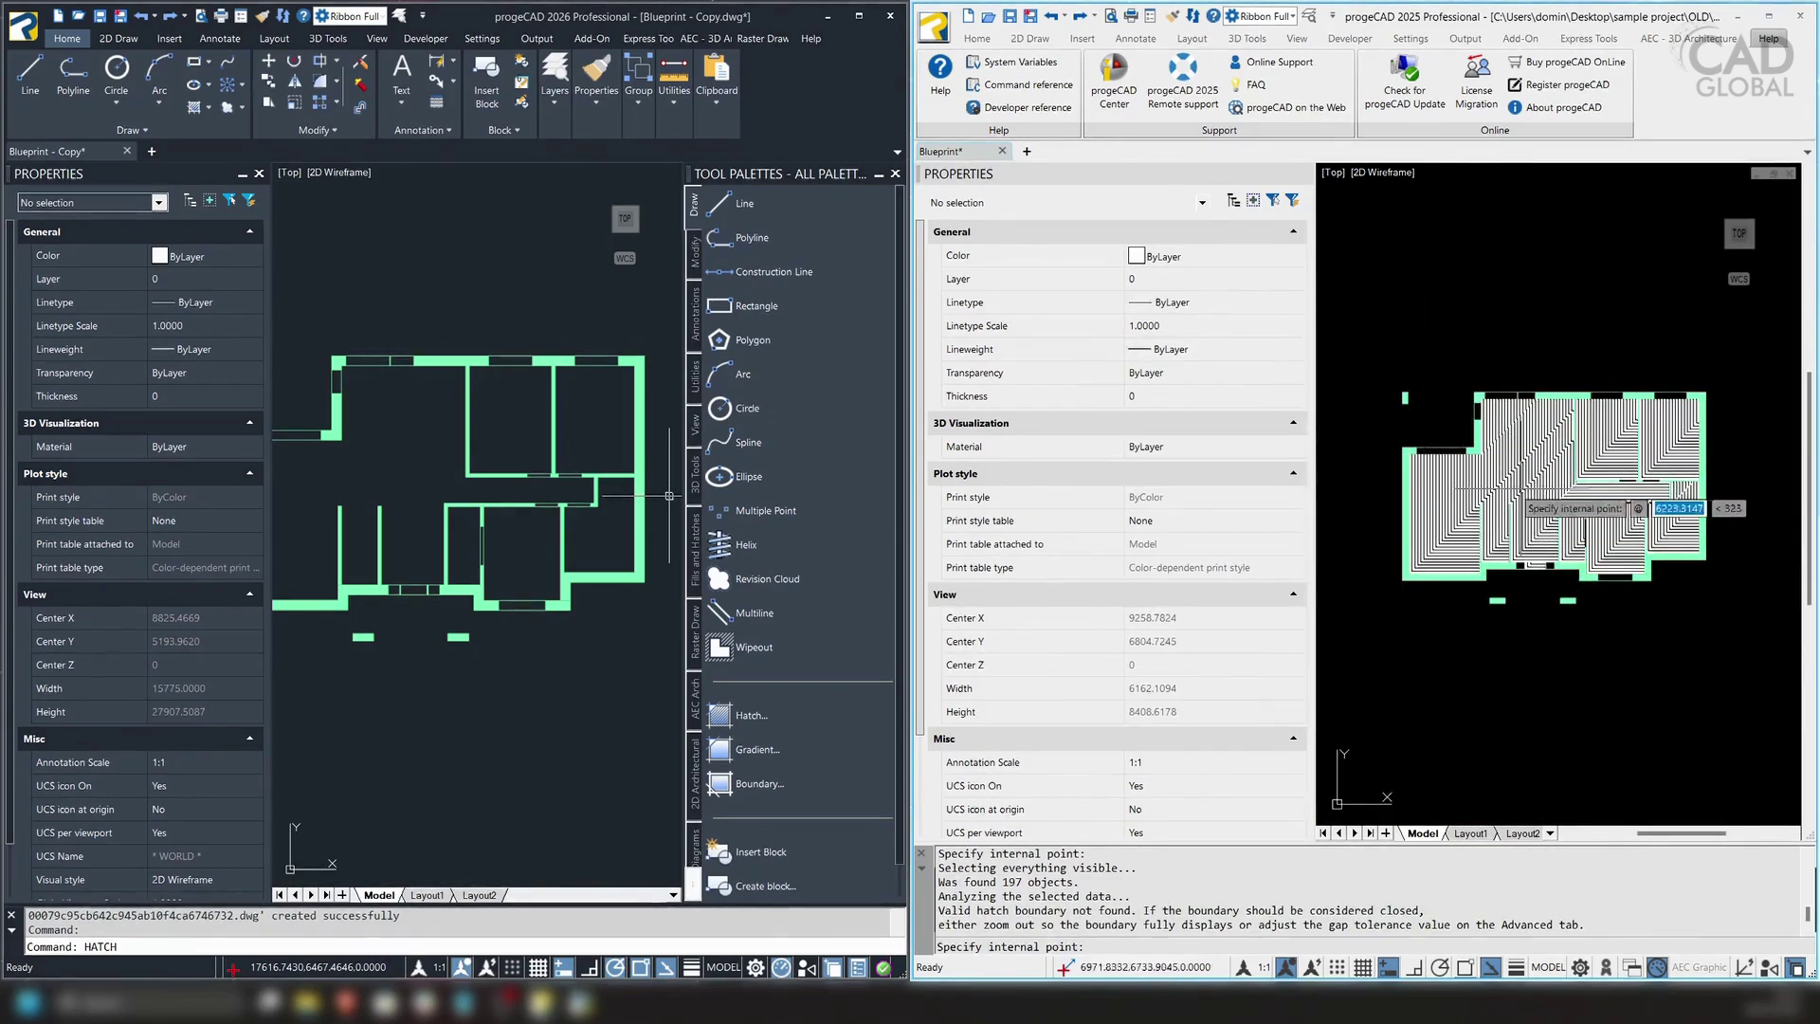
pyautogui.press('Return')
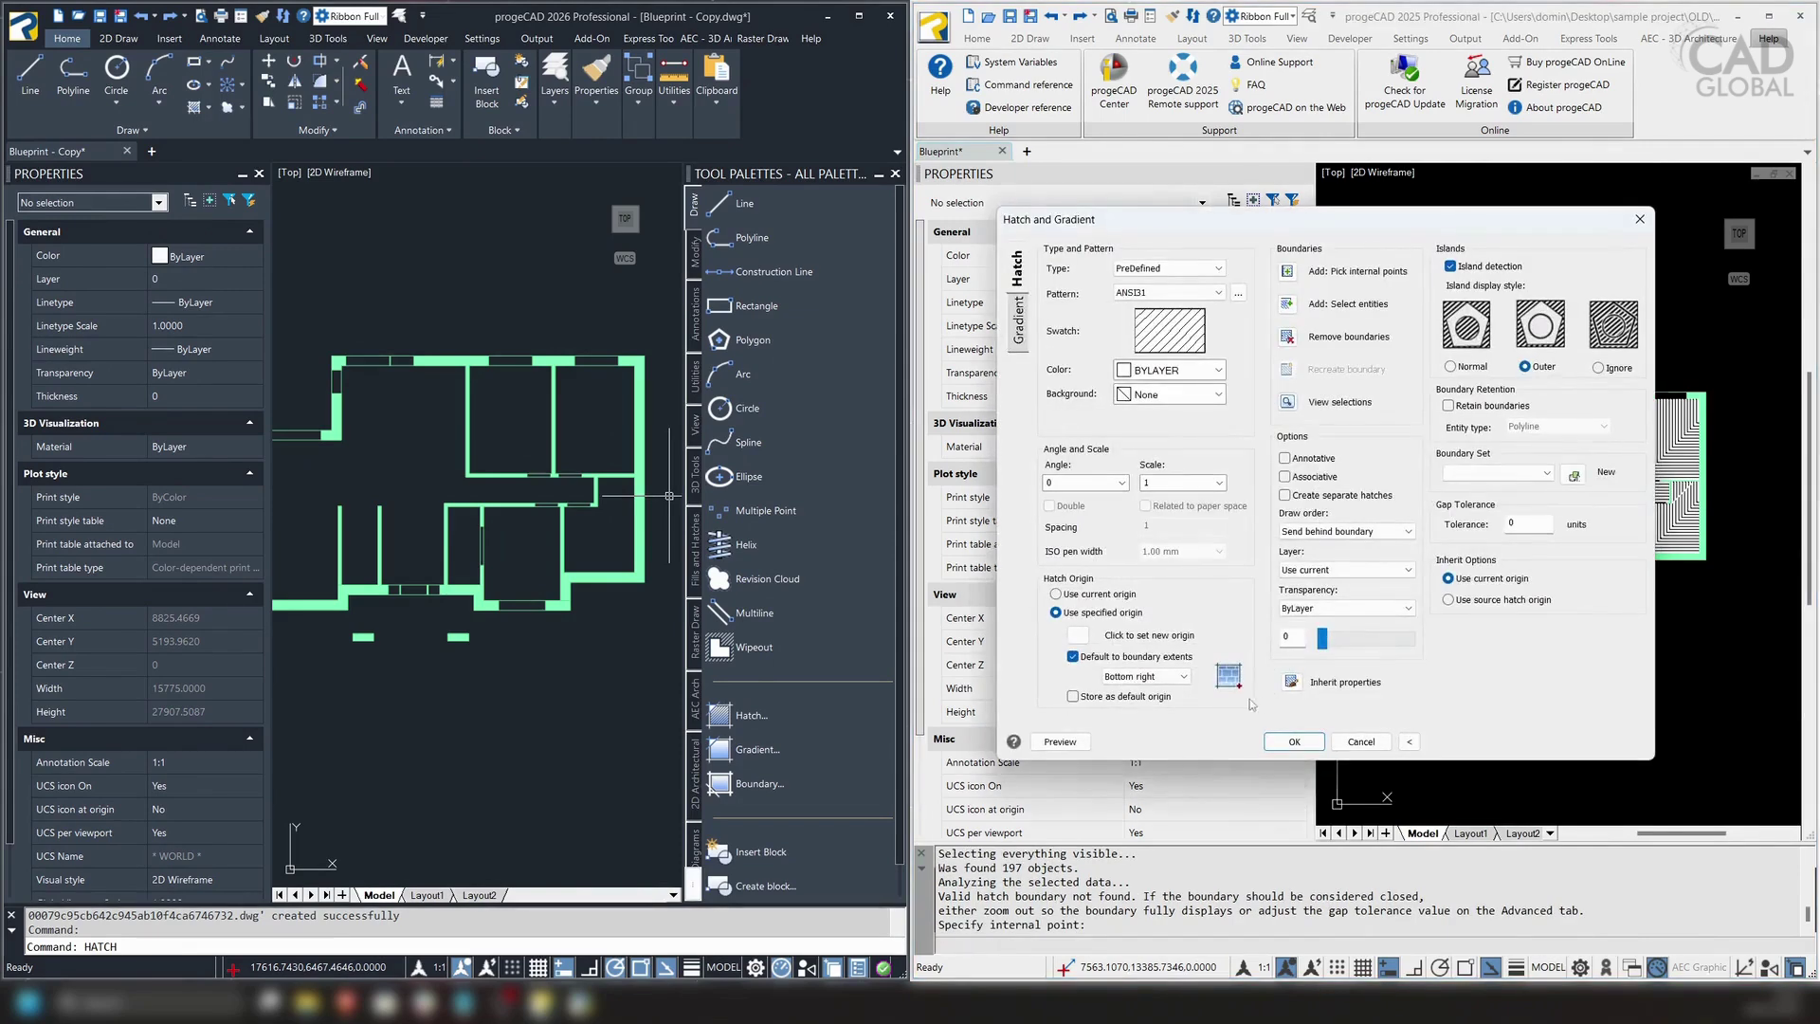
pyautogui.click(1275, 742)
pyautogui.scroll(5, 1527, 455)
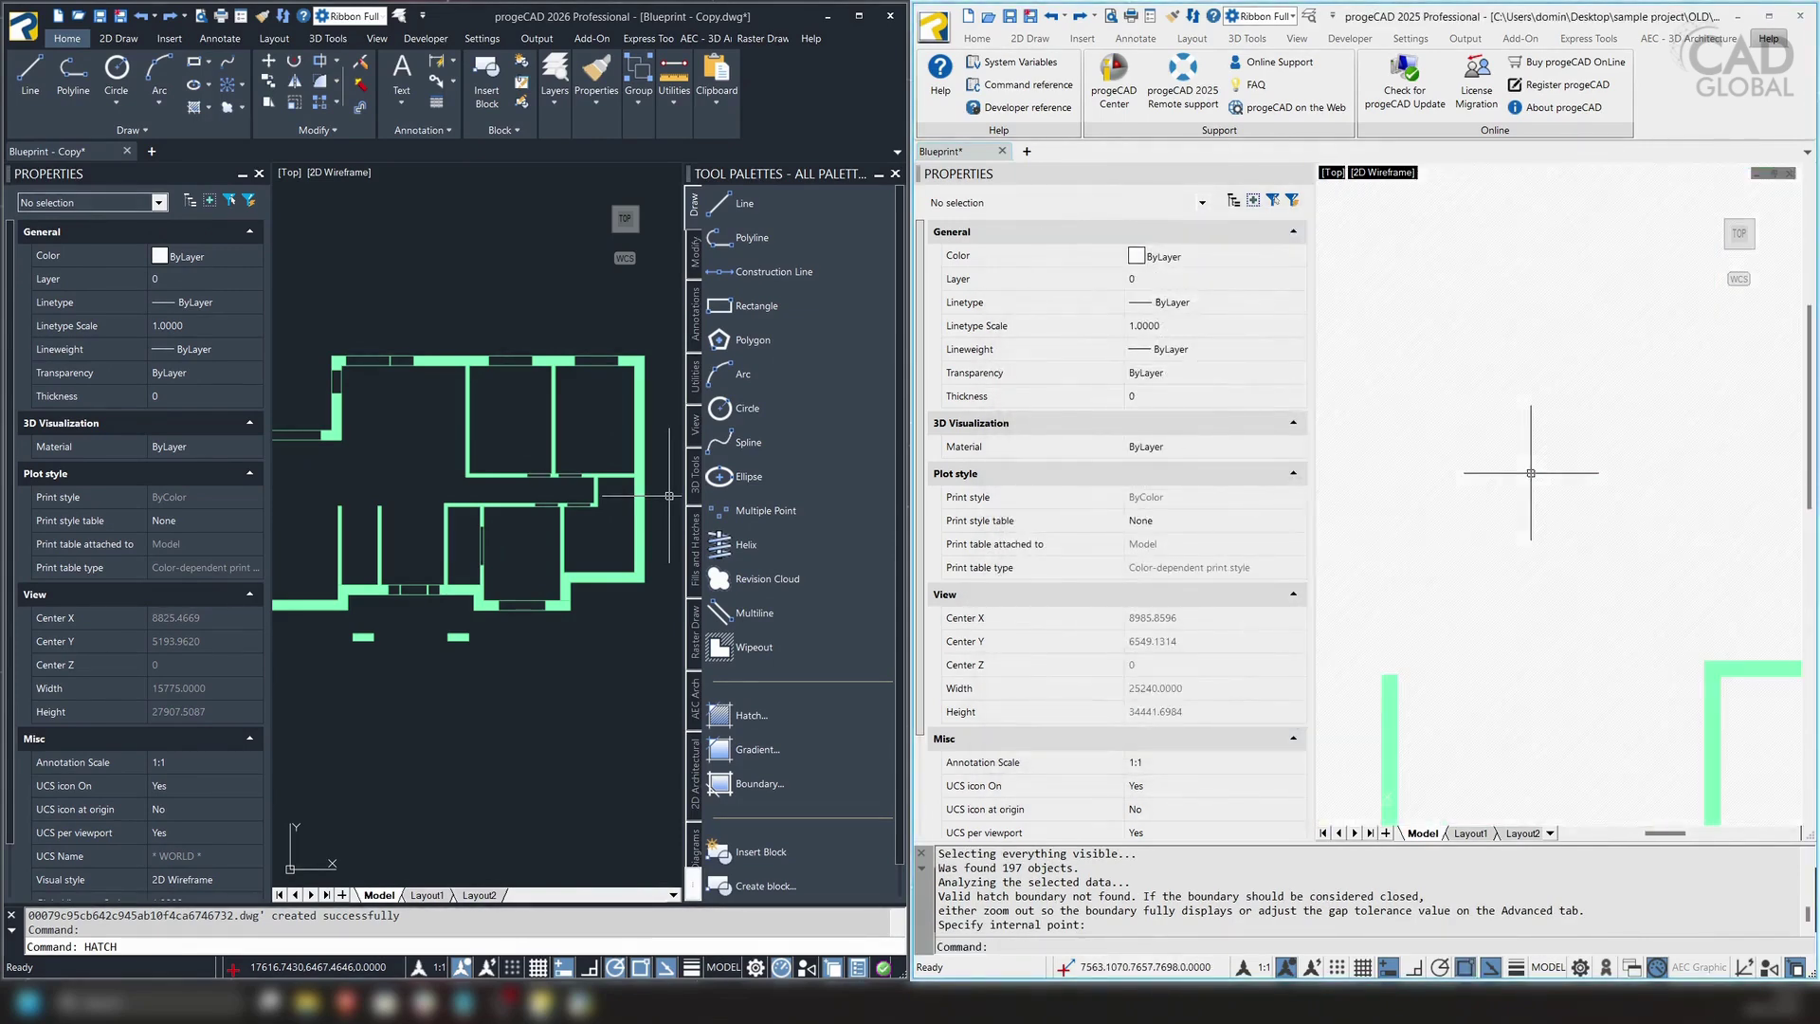
# Erase the scale 1 hatch from the progeCAD 2025 floor plan
pyautogui.click(1562, 533)
pyautogui.scroll(-5, 1555, 512)
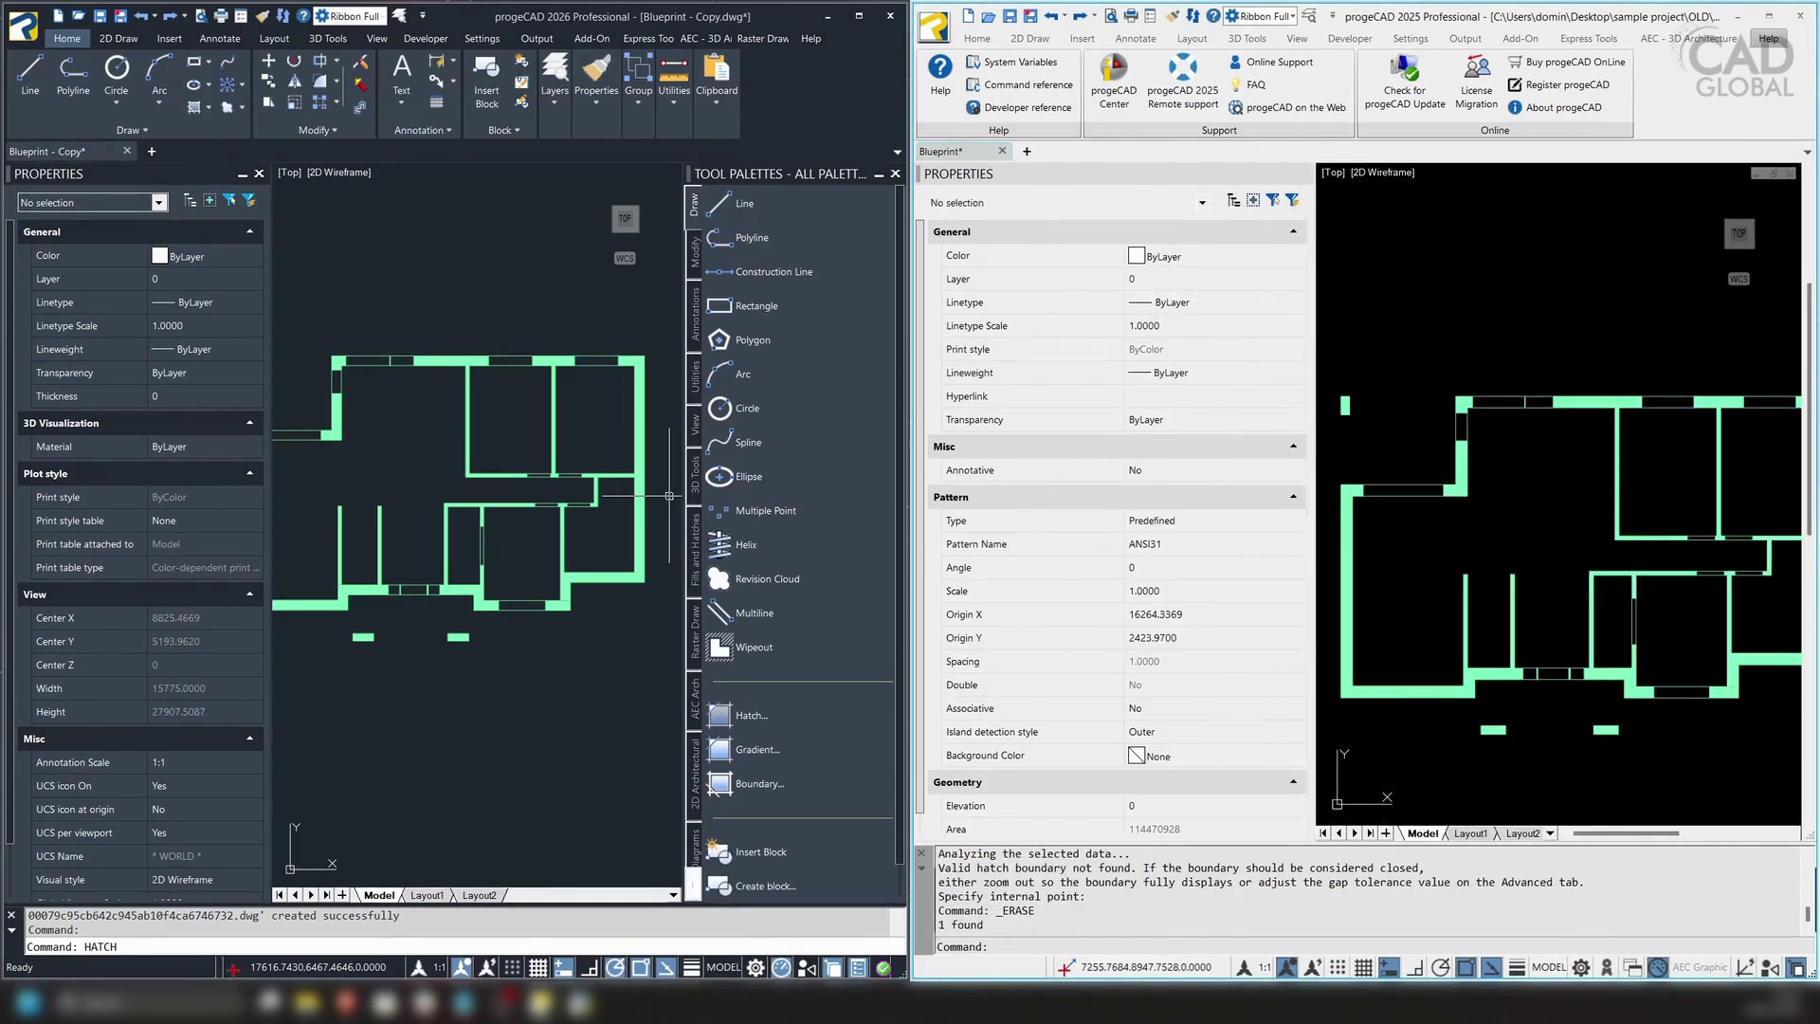
pyautogui.press('Delete')
# Start a new ANSI31 hatch in progeCAD 2025 and set its scale to 0.1
pyautogui.write('hor')
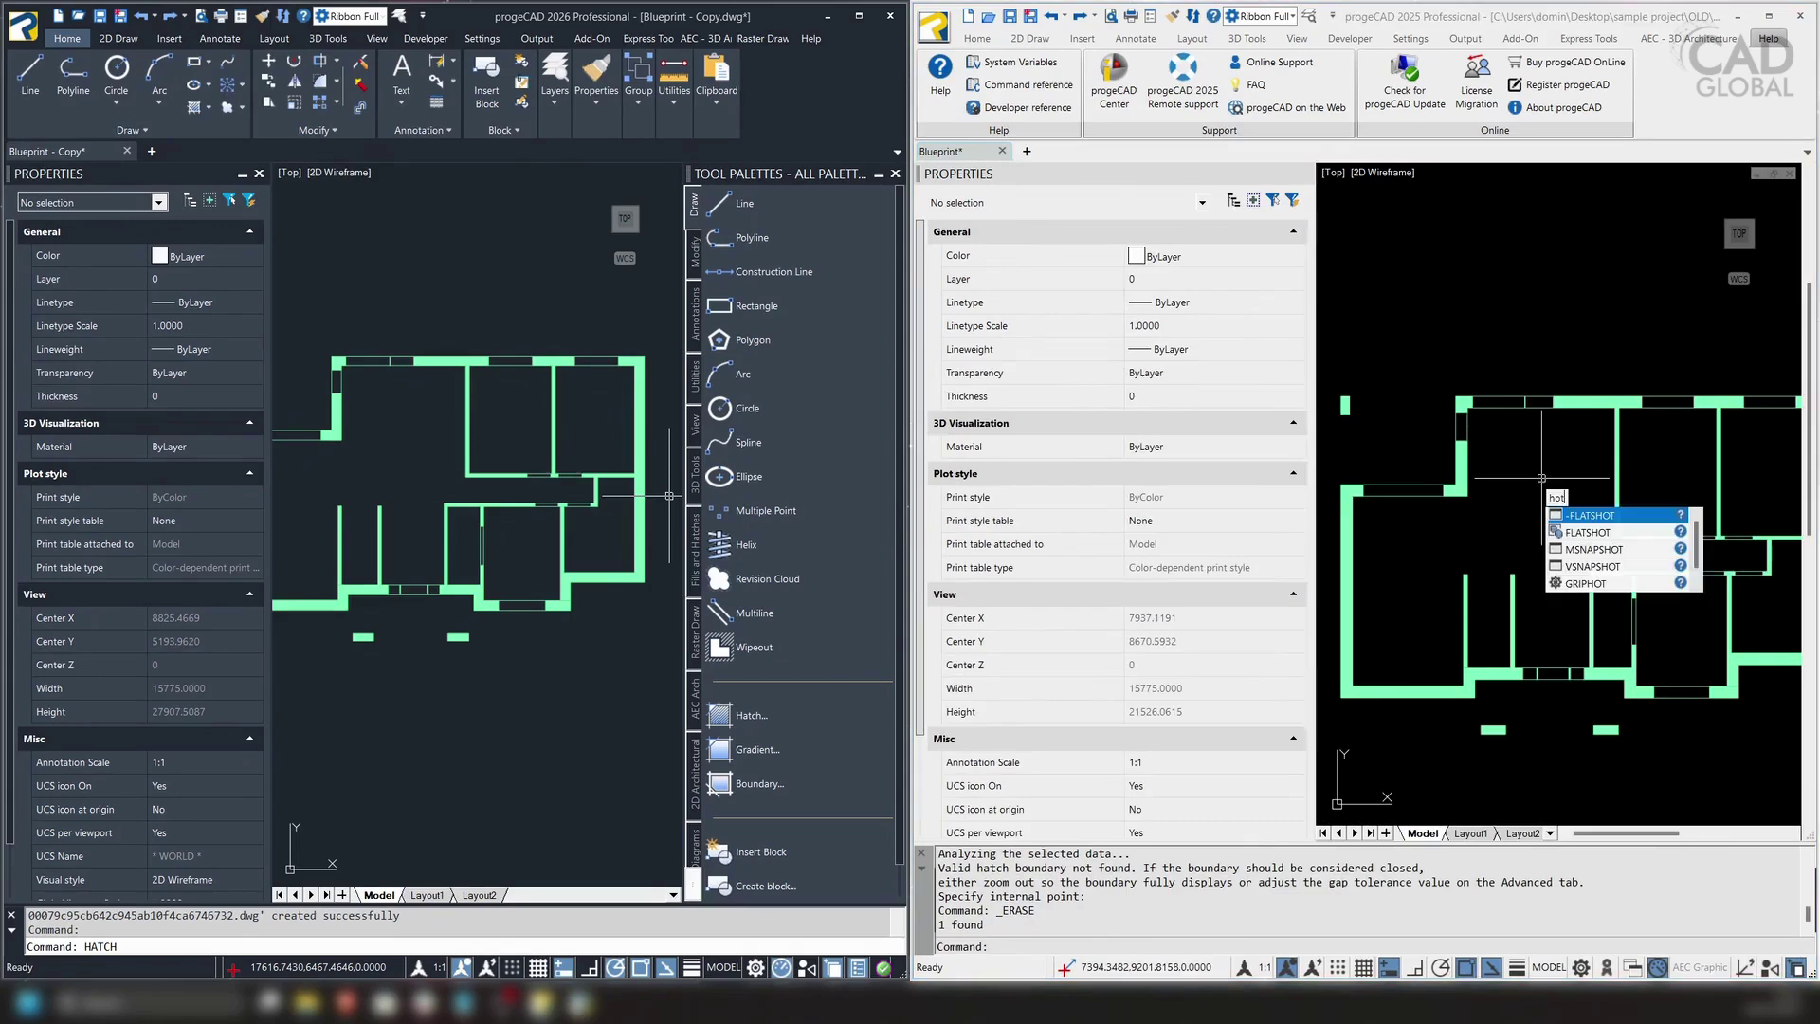
pyautogui.press('BackSpace')
pyautogui.press('BackSpace')
pyautogui.press('BackSpace')
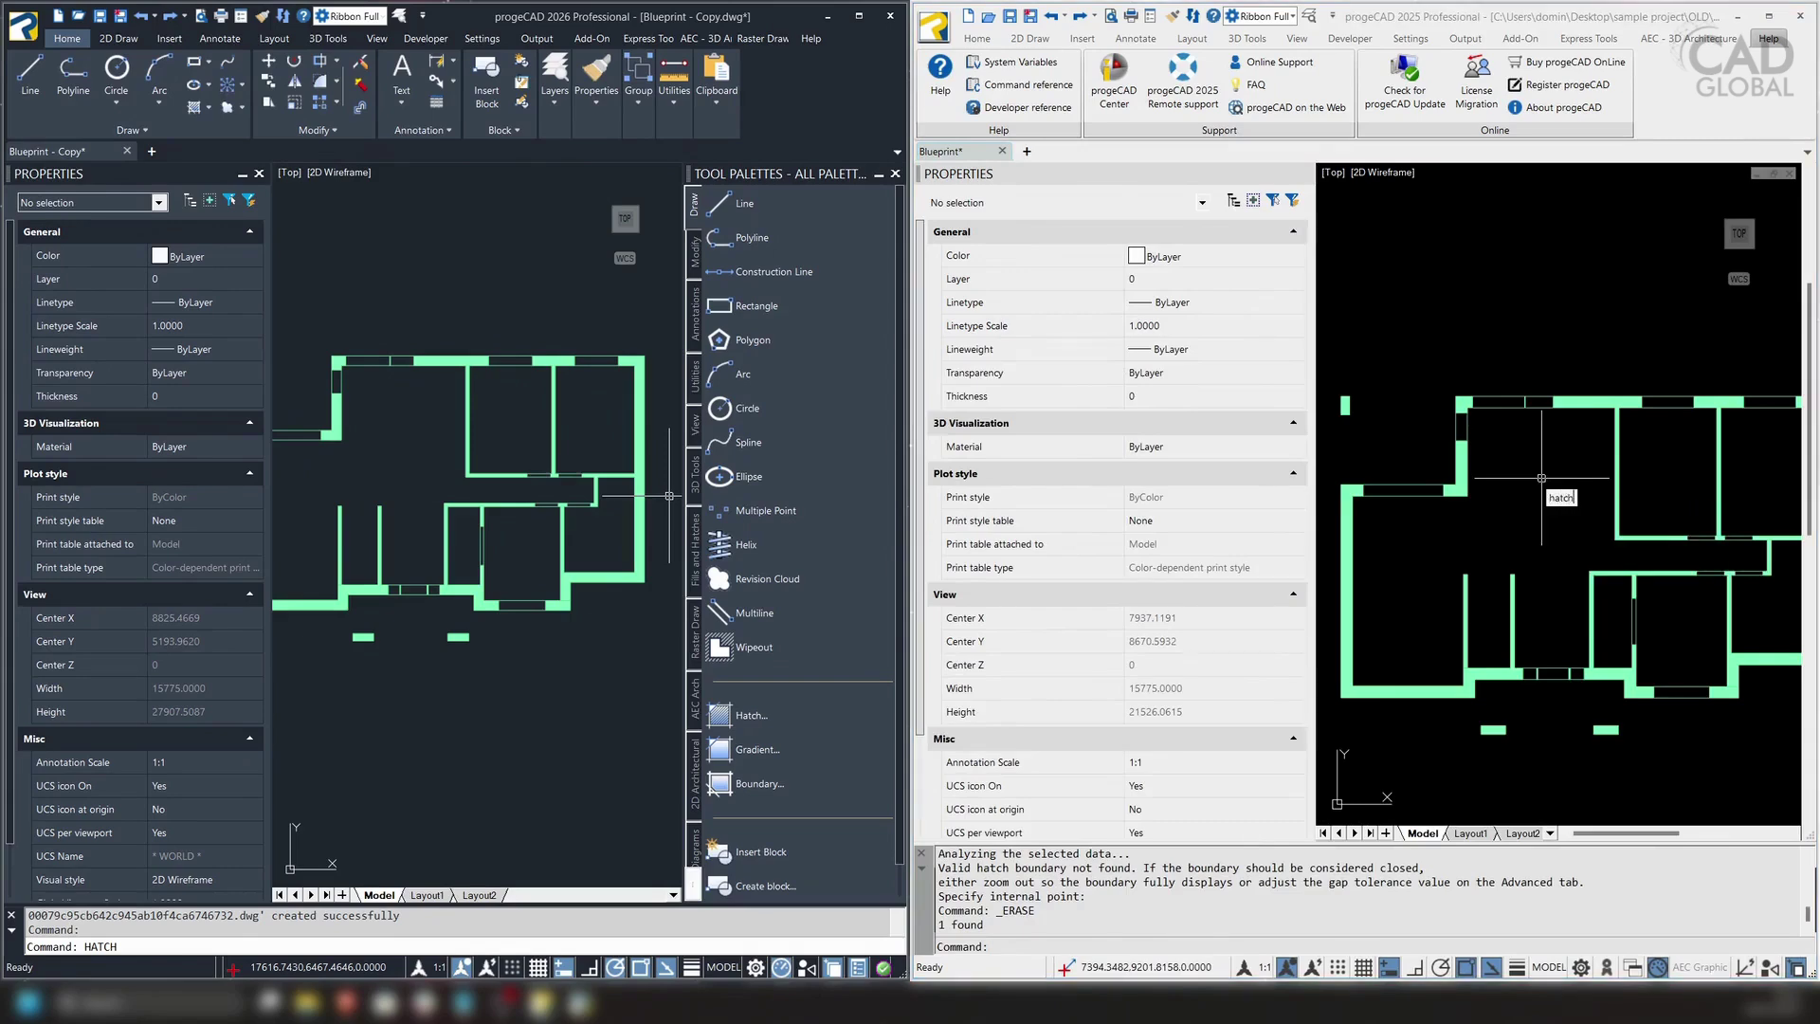
pyautogui.press('Return')
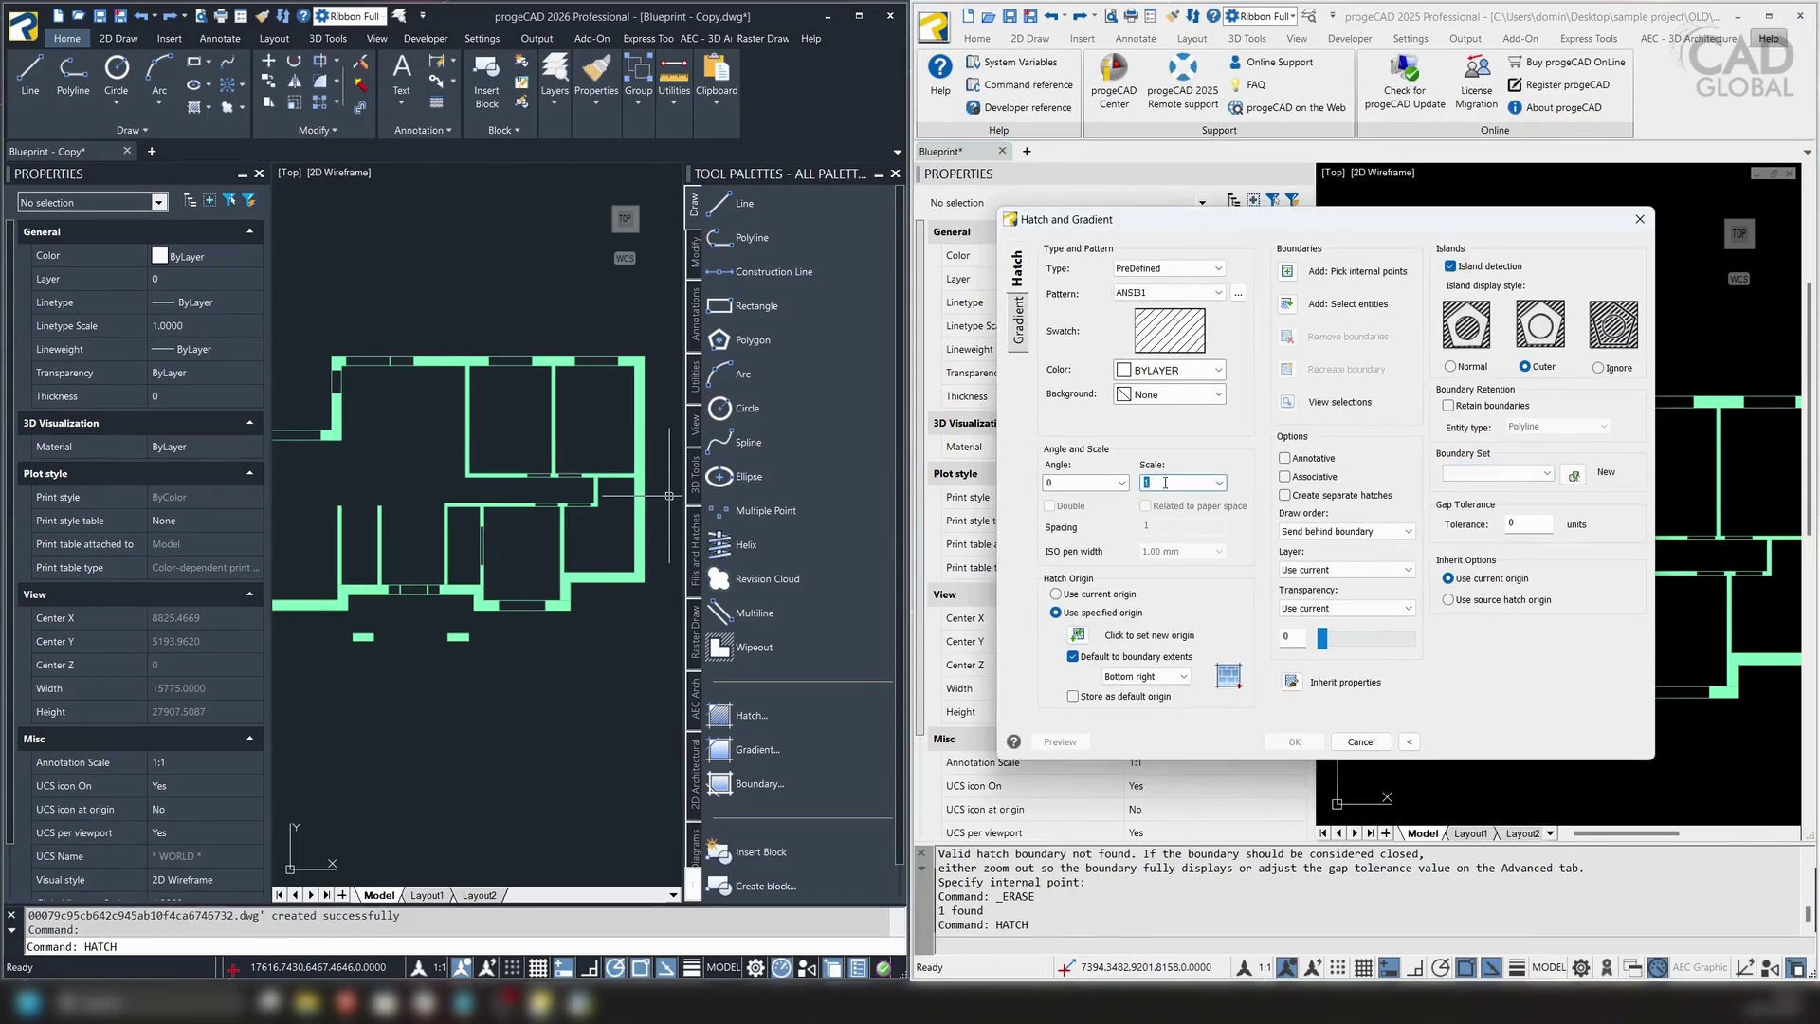
pyautogui.write('0.')
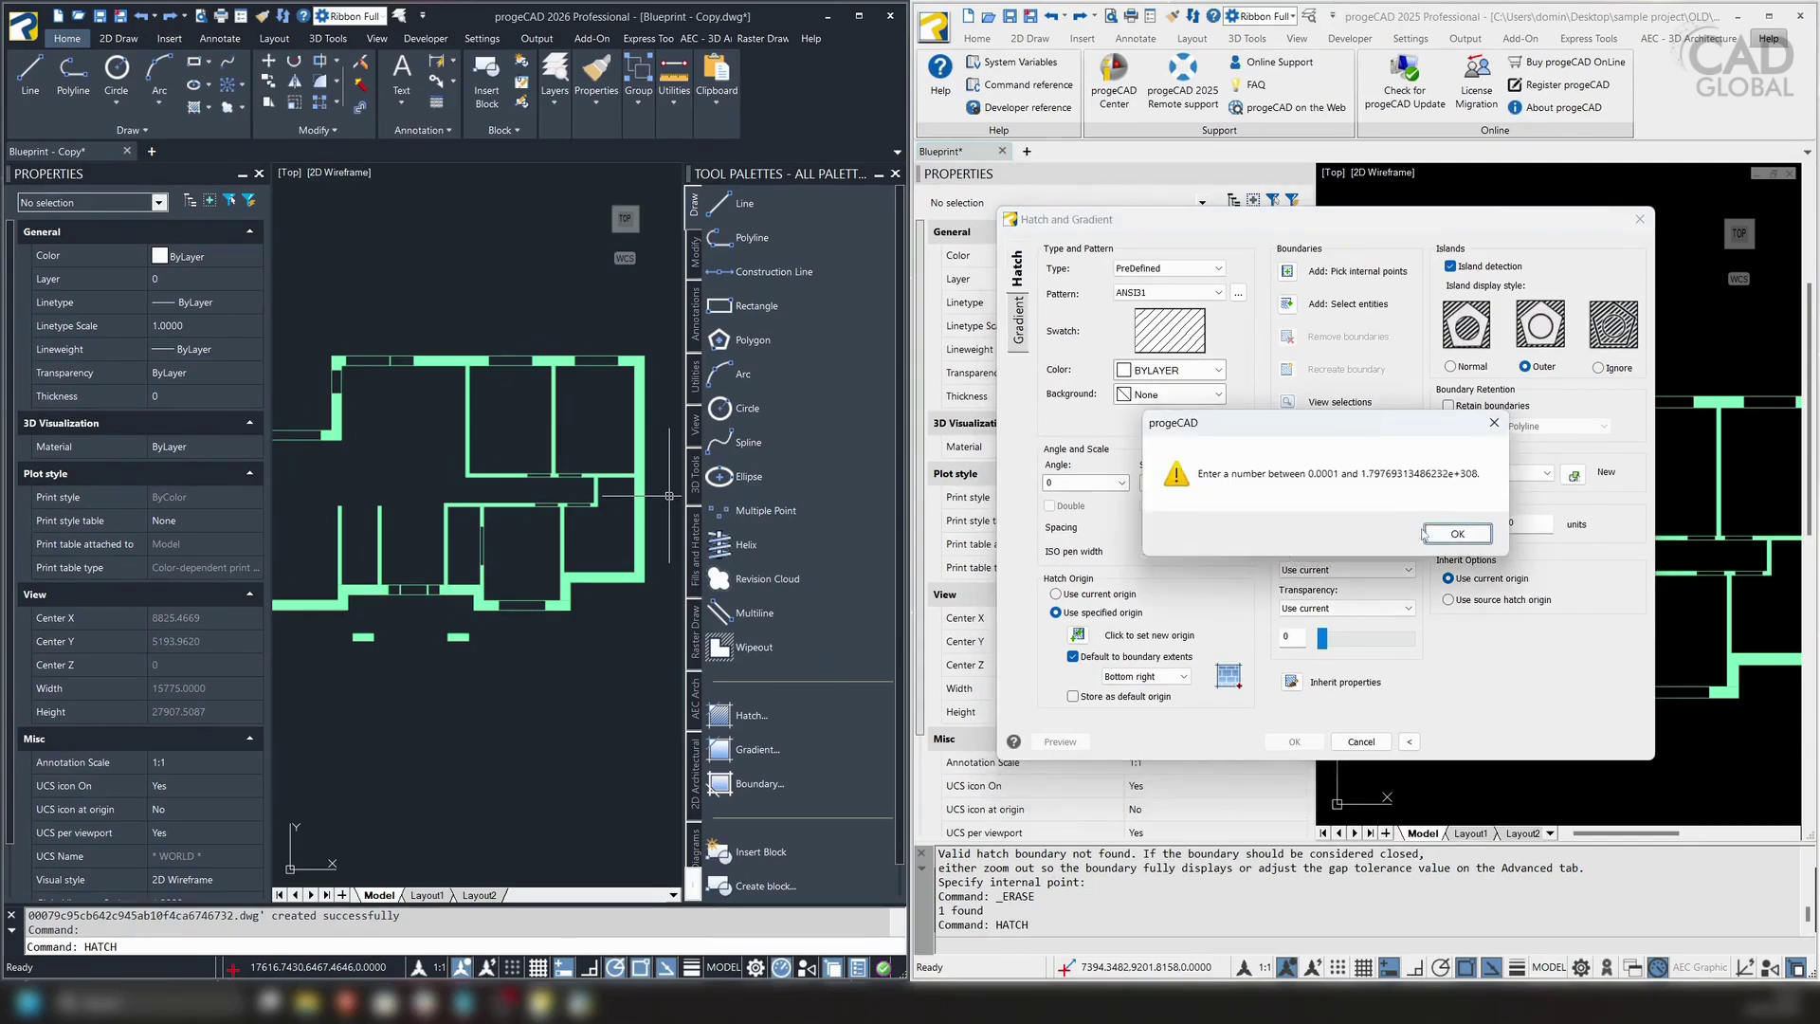
pyautogui.click(1457, 534)
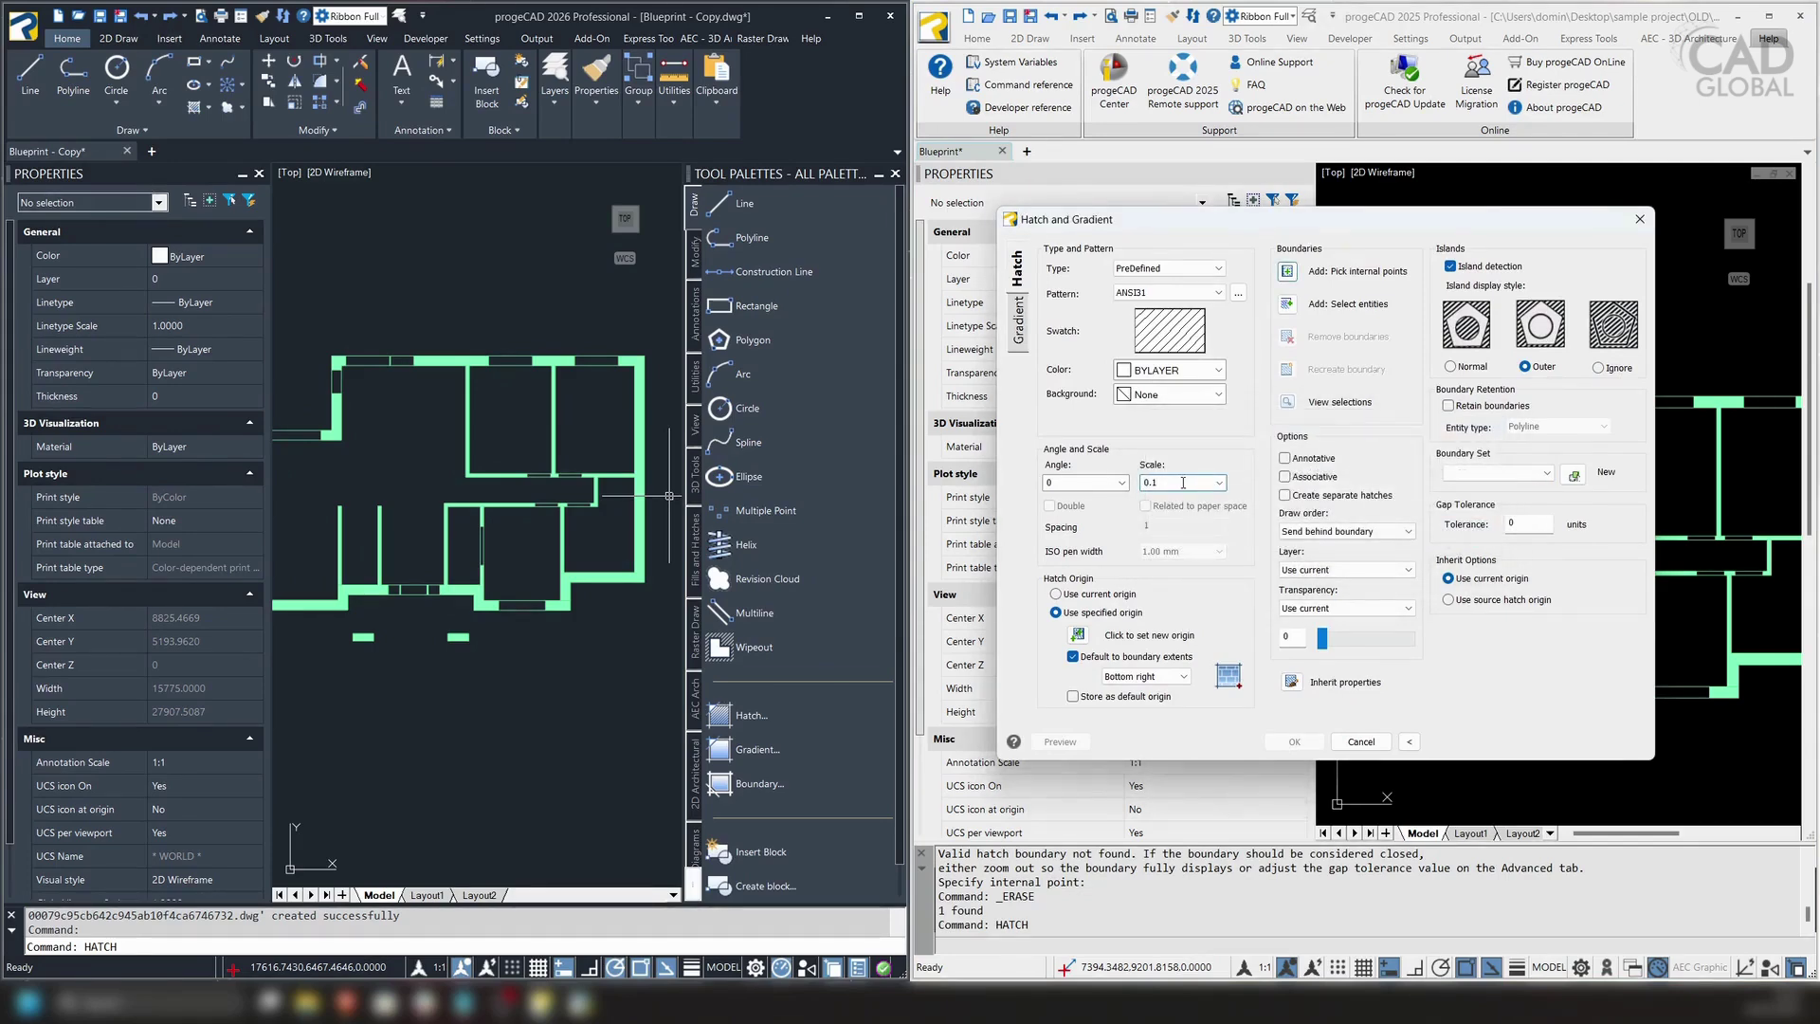
# Pick internal points in the rooms of the progeCAD 2025 floor plan and apply the dense hatch
pyautogui.click(1291, 271)
pyautogui.scroll(3, 1650, 493)
pyautogui.click(1656, 491)
pyautogui.click(1627, 614)
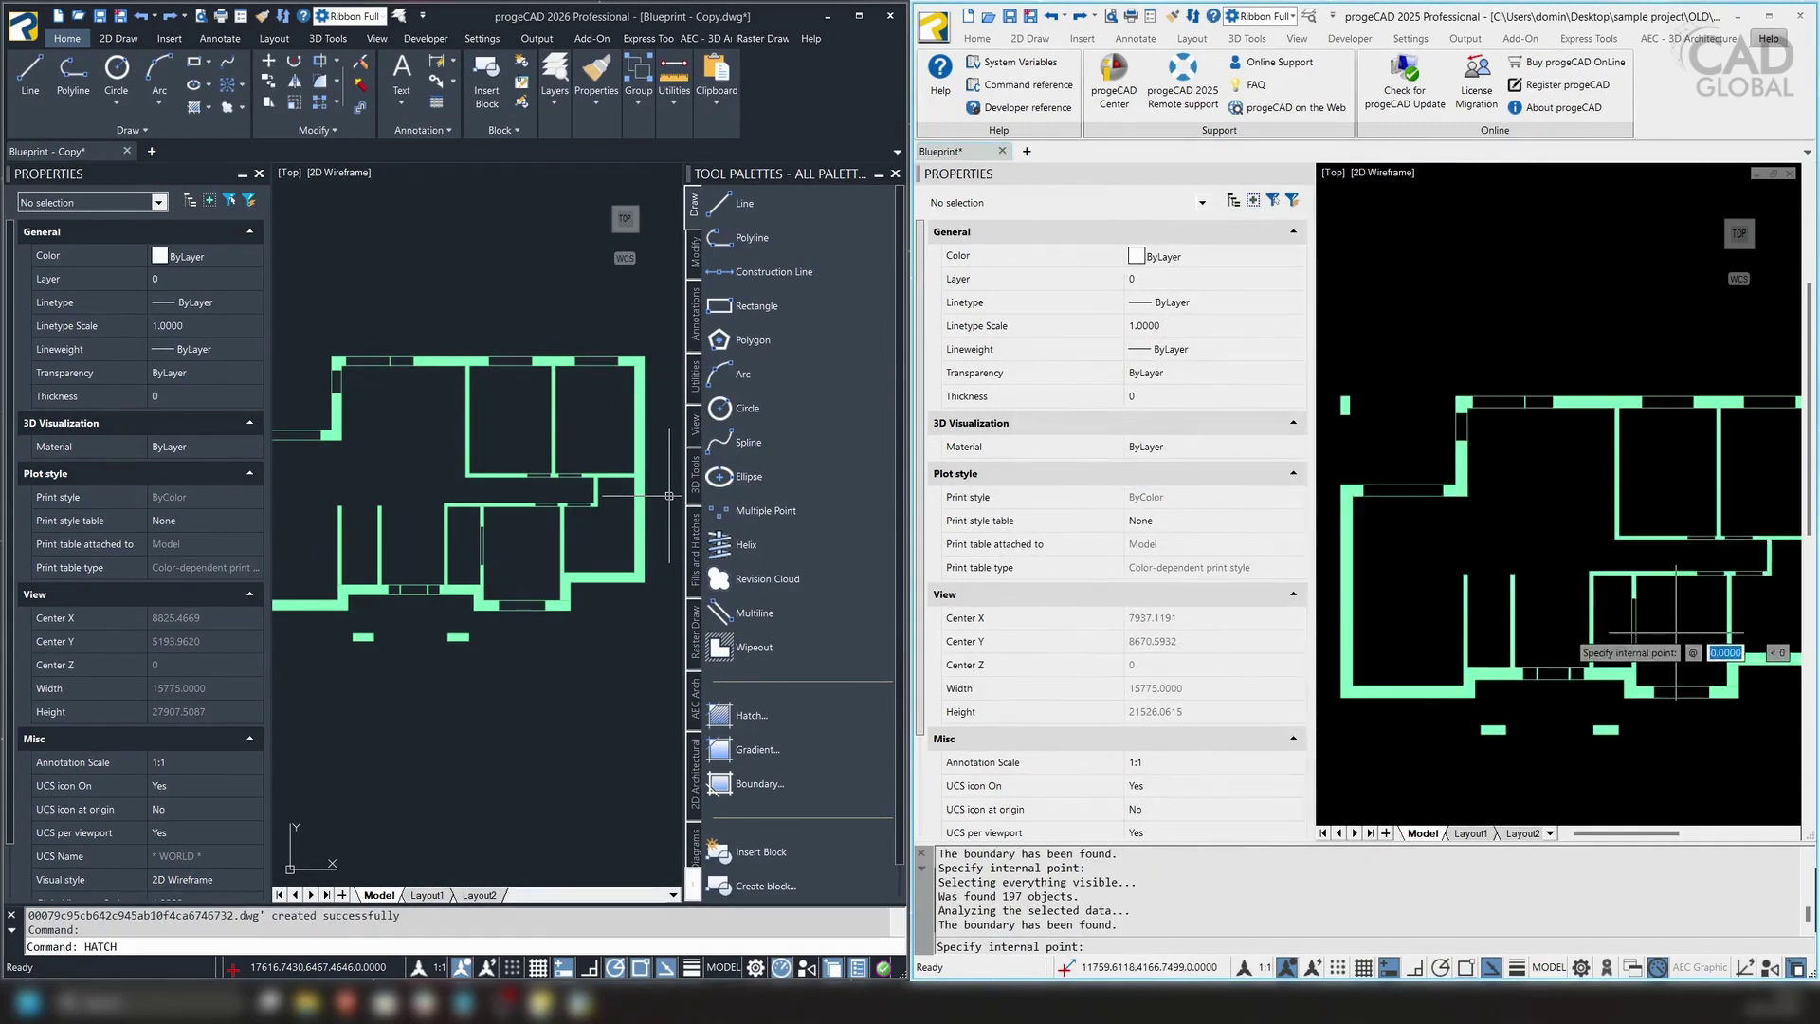
pyautogui.click(1776, 476)
pyautogui.click(1776, 597)
pyautogui.moveTo(1683, 531); pyautogui.dragTo(1557, 515, button='middle')
pyautogui.moveTo(1701, 446)
pyautogui.mouseDown(button='middle')
pyautogui.moveTo(1600, 453)
pyautogui.moveTo(1699, 517)
pyautogui.moveTo(1607, 438)
pyautogui.moveTo(1623, 529)
pyautogui.moveTo(1667, 454)
pyautogui.mouseUp(button='middle')
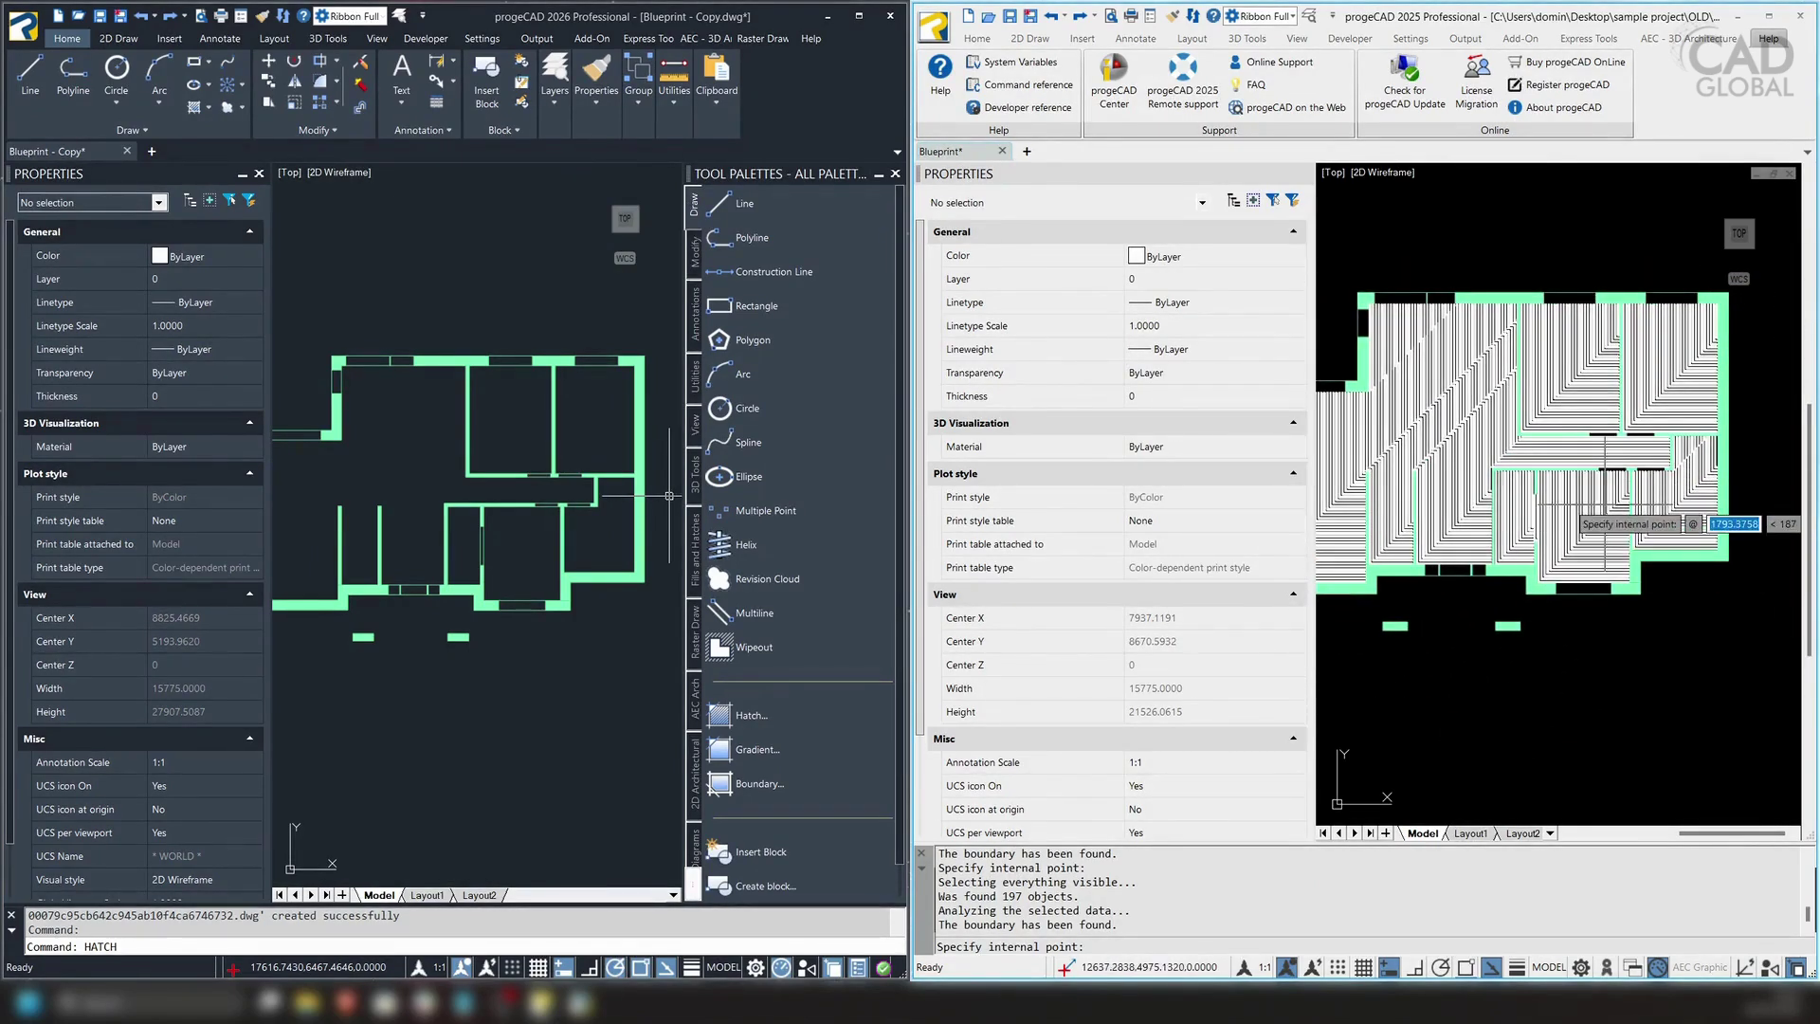
pyautogui.press('Return')
pyautogui.click(1294, 742)
pyautogui.scroll(3, 1593, 483)
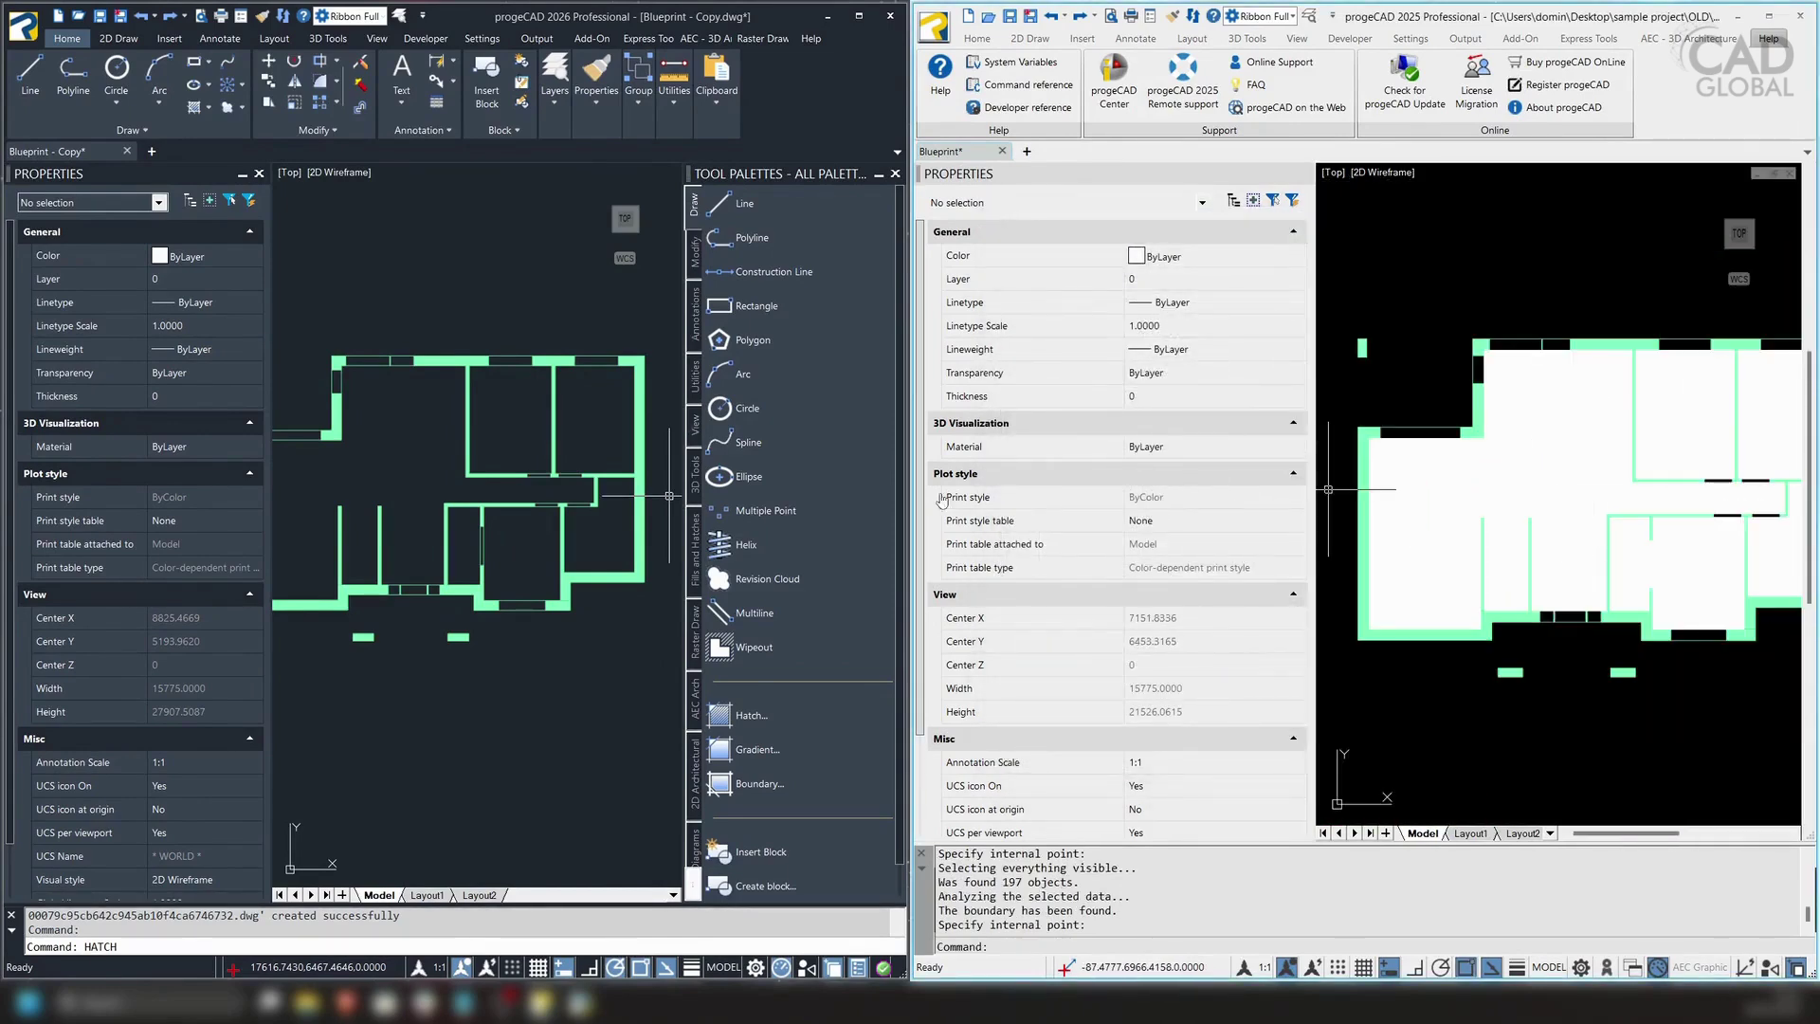
# Switch to progeCAD 2026 and start an ANSI31 hatch with its scale set to 0.1
pyautogui.moveTo(521, 559); pyautogui.dragTo(495, 529, button='middle')
pyautogui.write('tch')
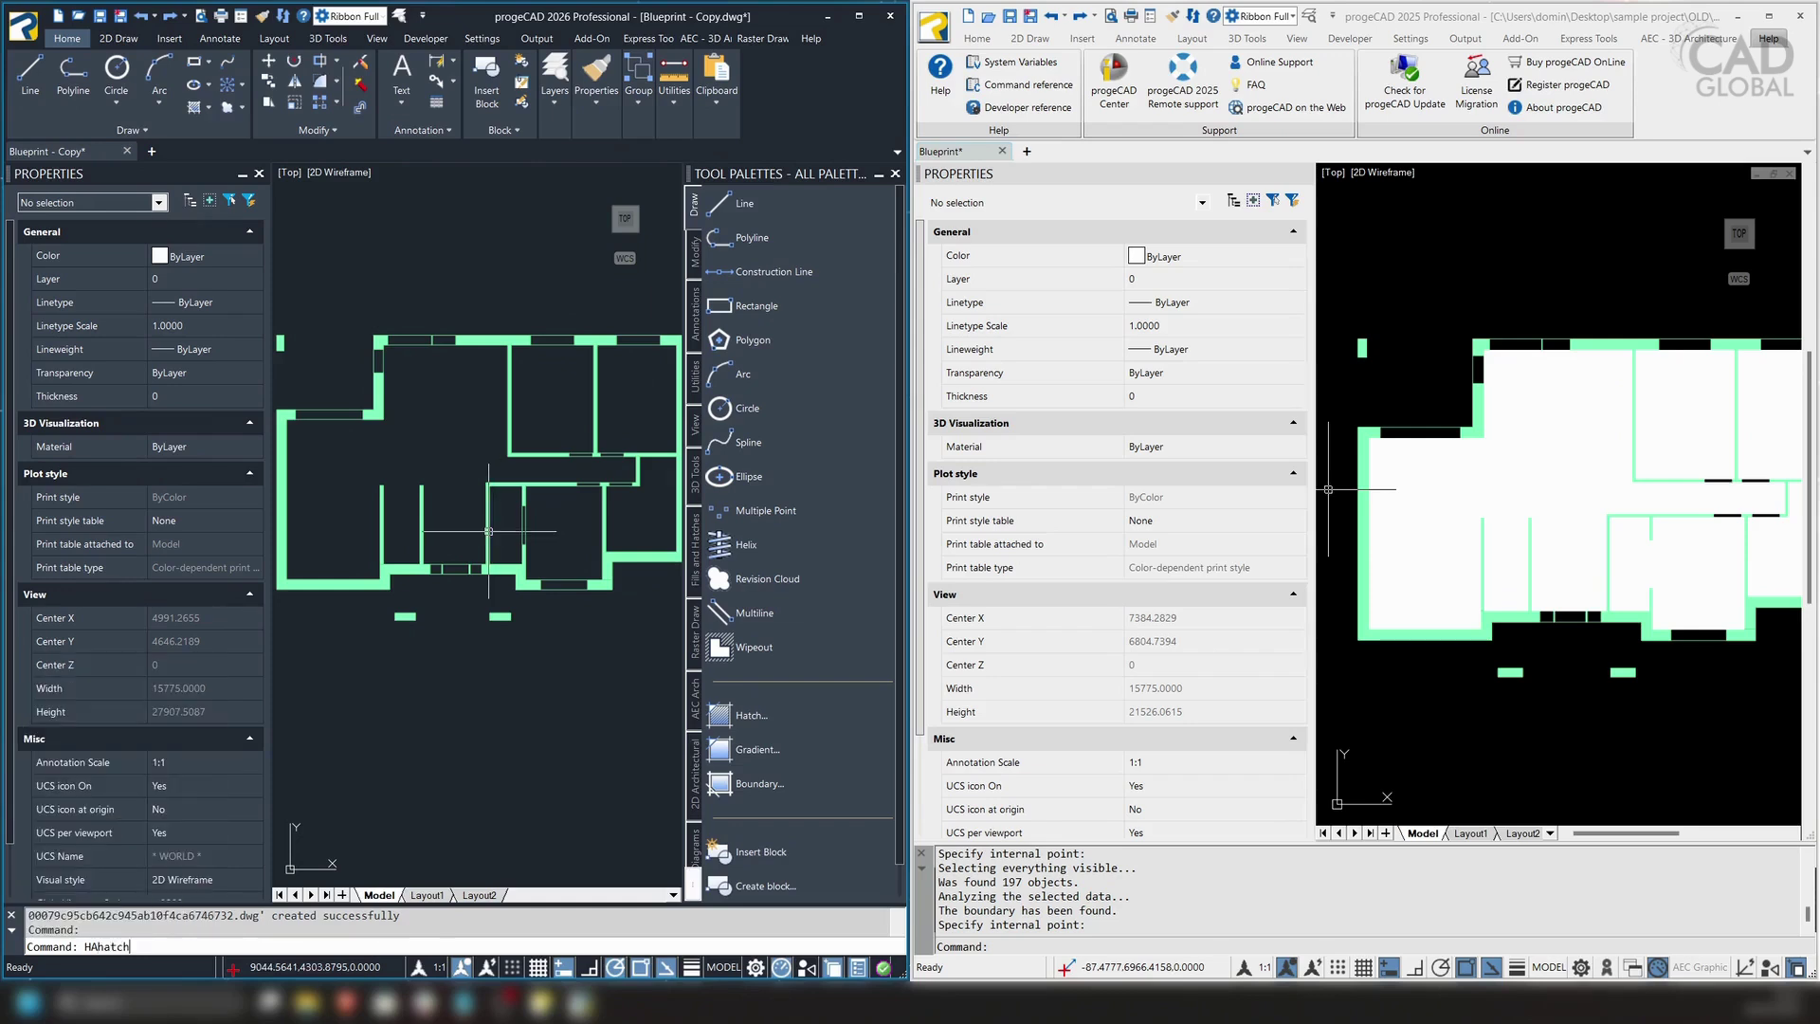
pyautogui.press('Return')
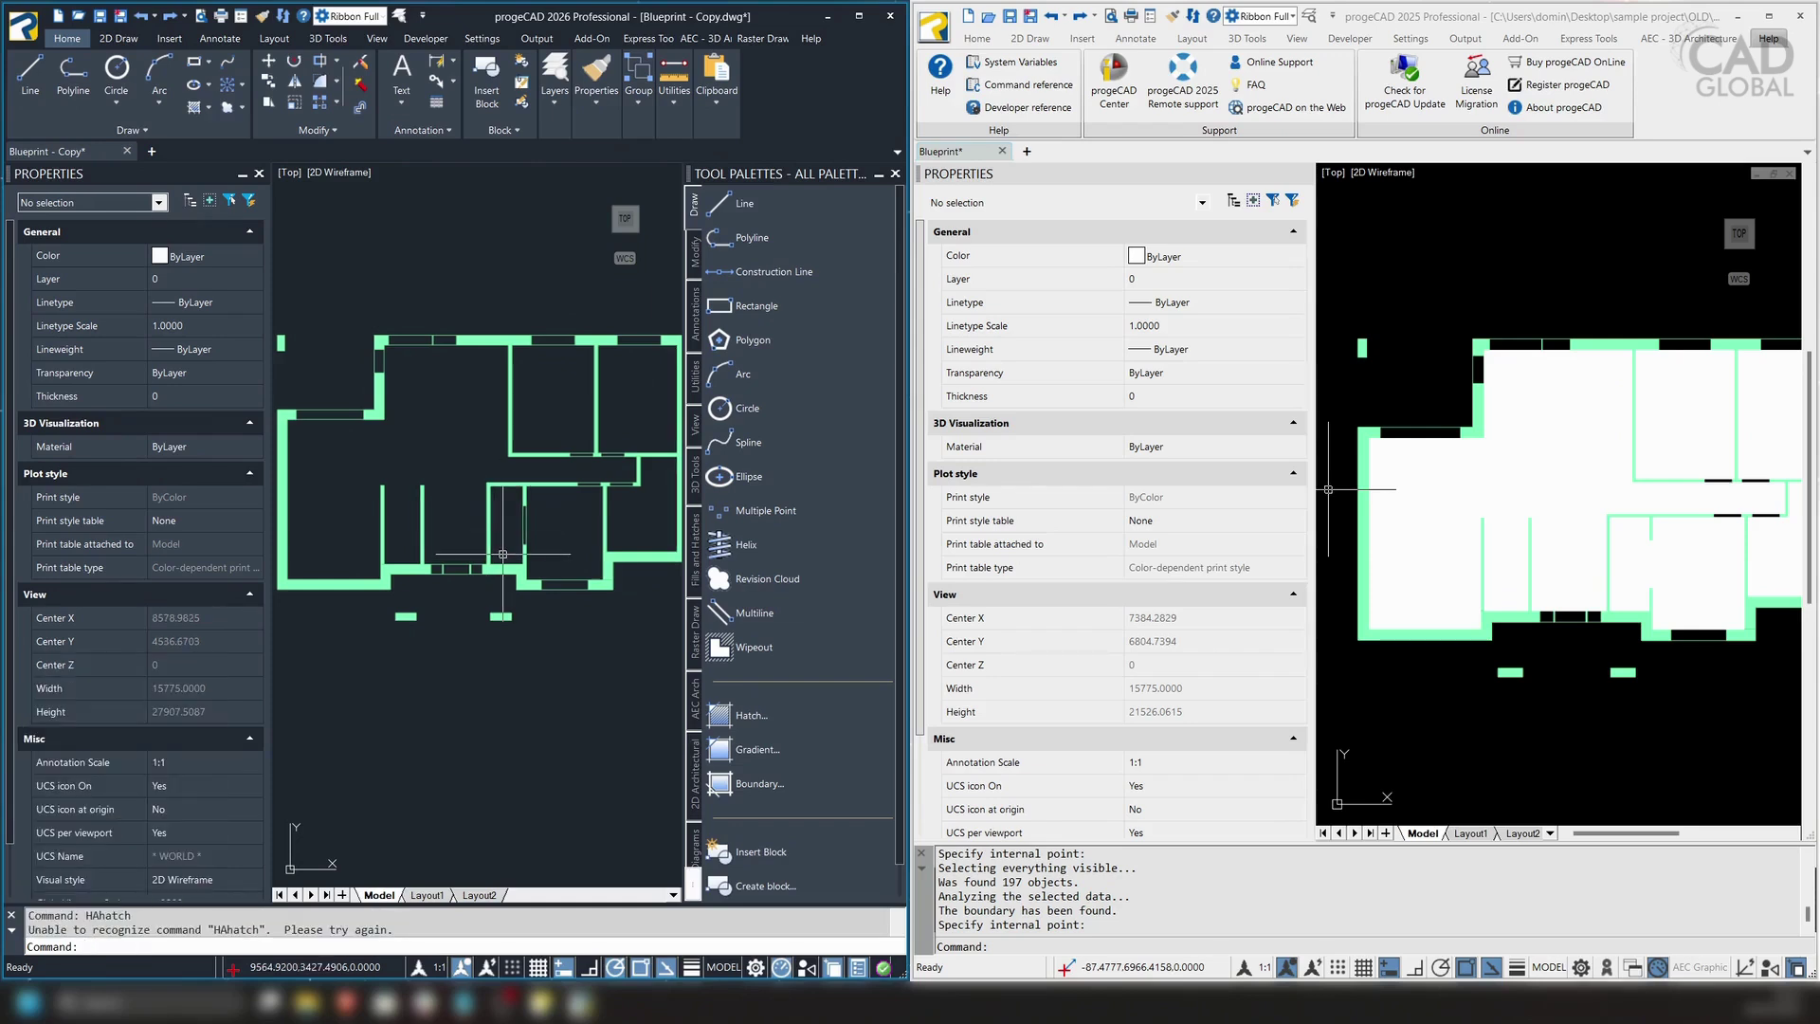
pyautogui.write('hatch')
pyautogui.press('Return')
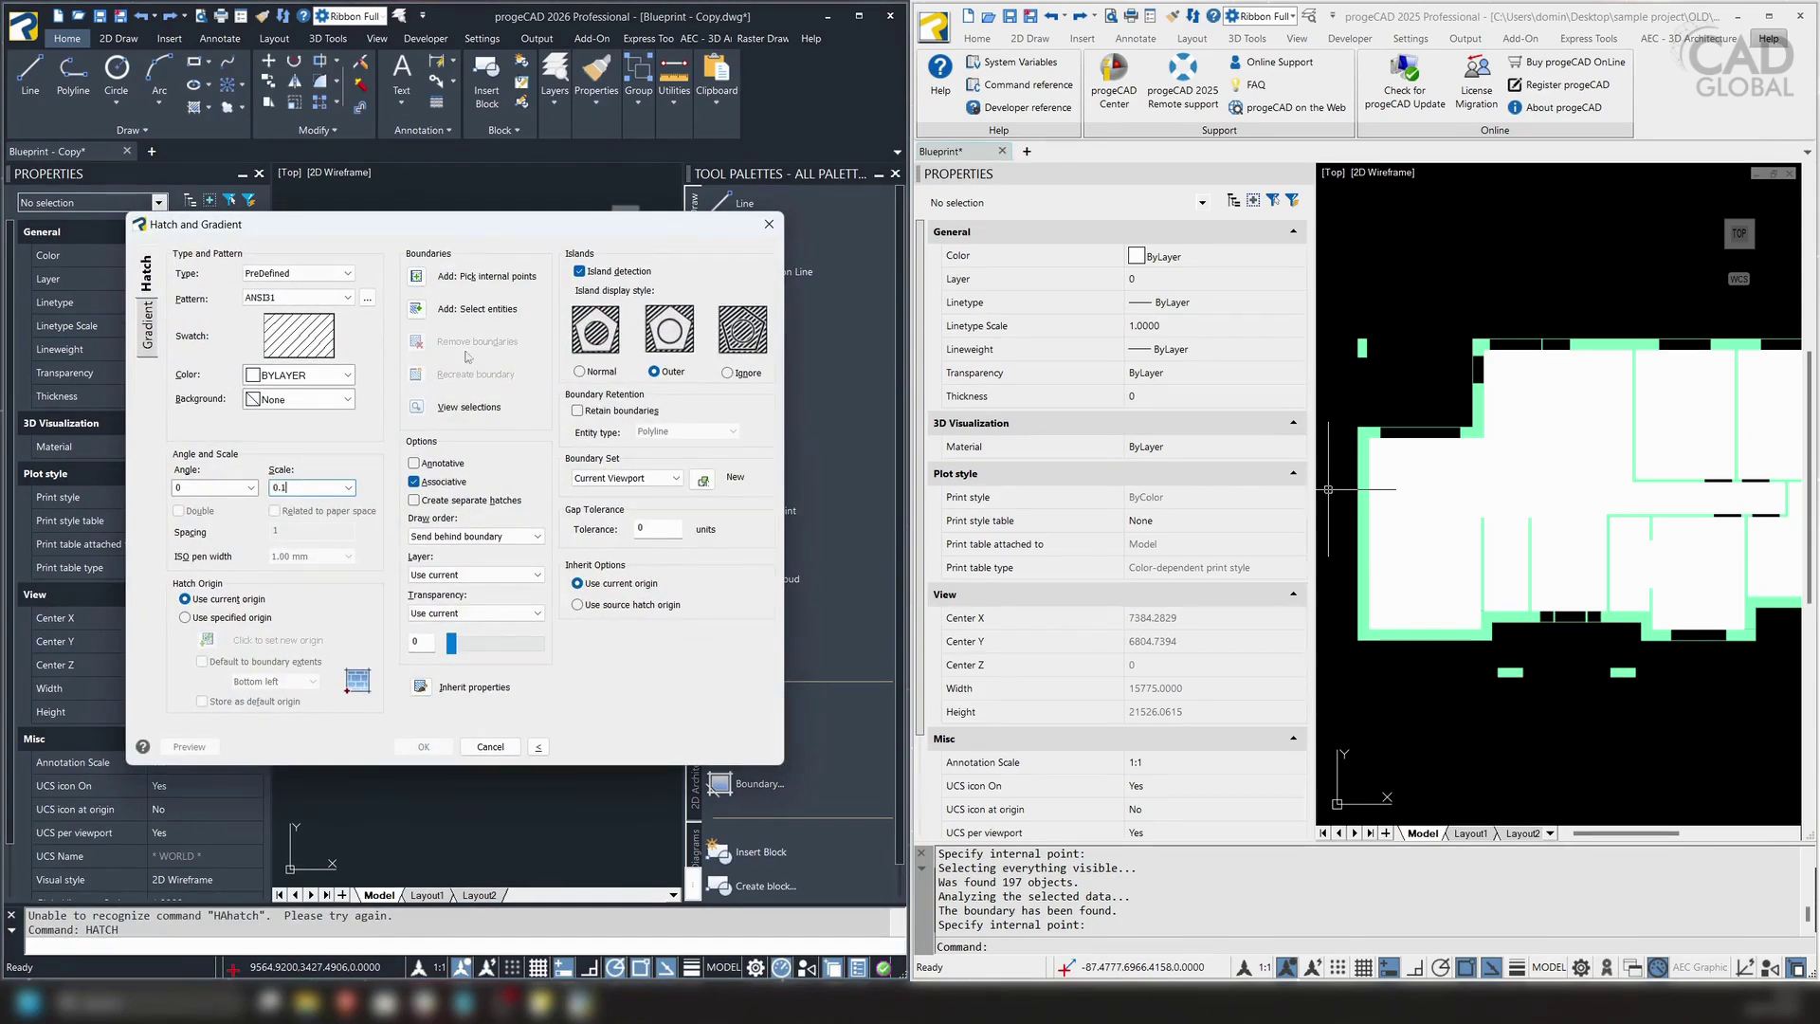
# Pick internal points in the rooms of the progeCAD 2026 floor plan, apply the hatch and check how smoothly it zooms
pyautogui.click(416, 277)
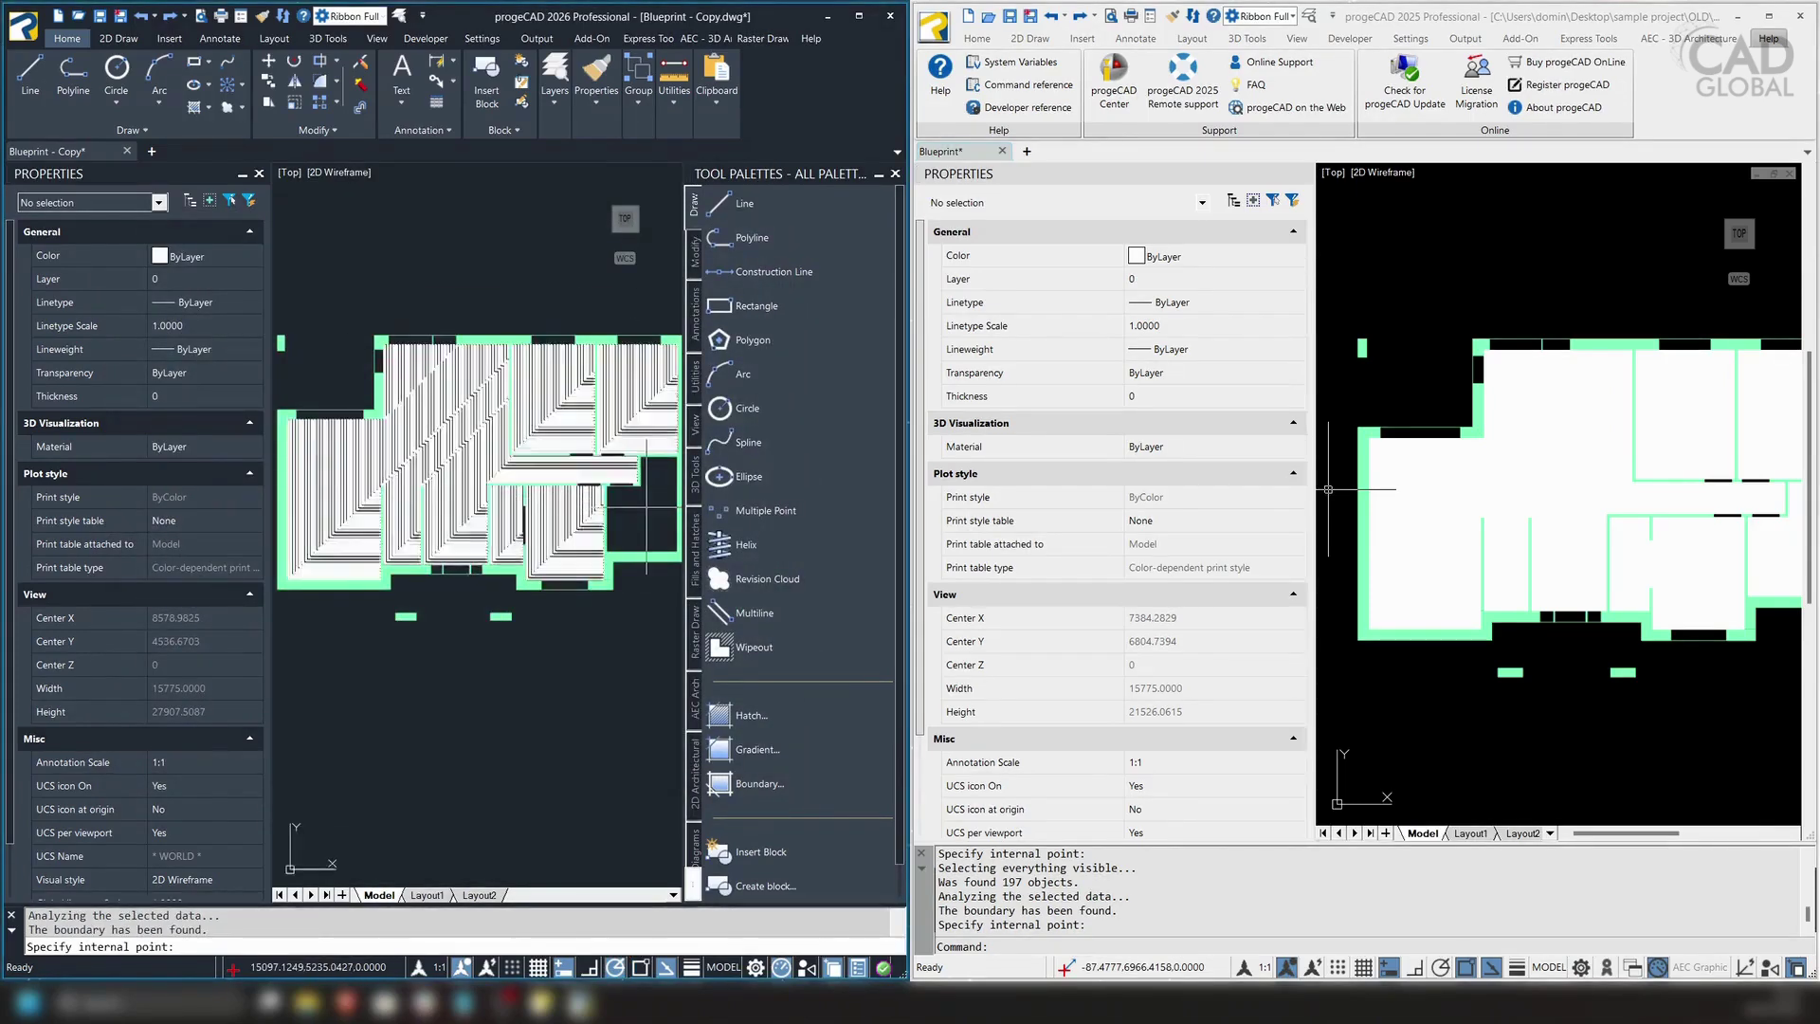
pyautogui.moveTo(502, 411); pyautogui.dragTo(478, 461, button='middle')
pyautogui.scroll(4, 569, 531)
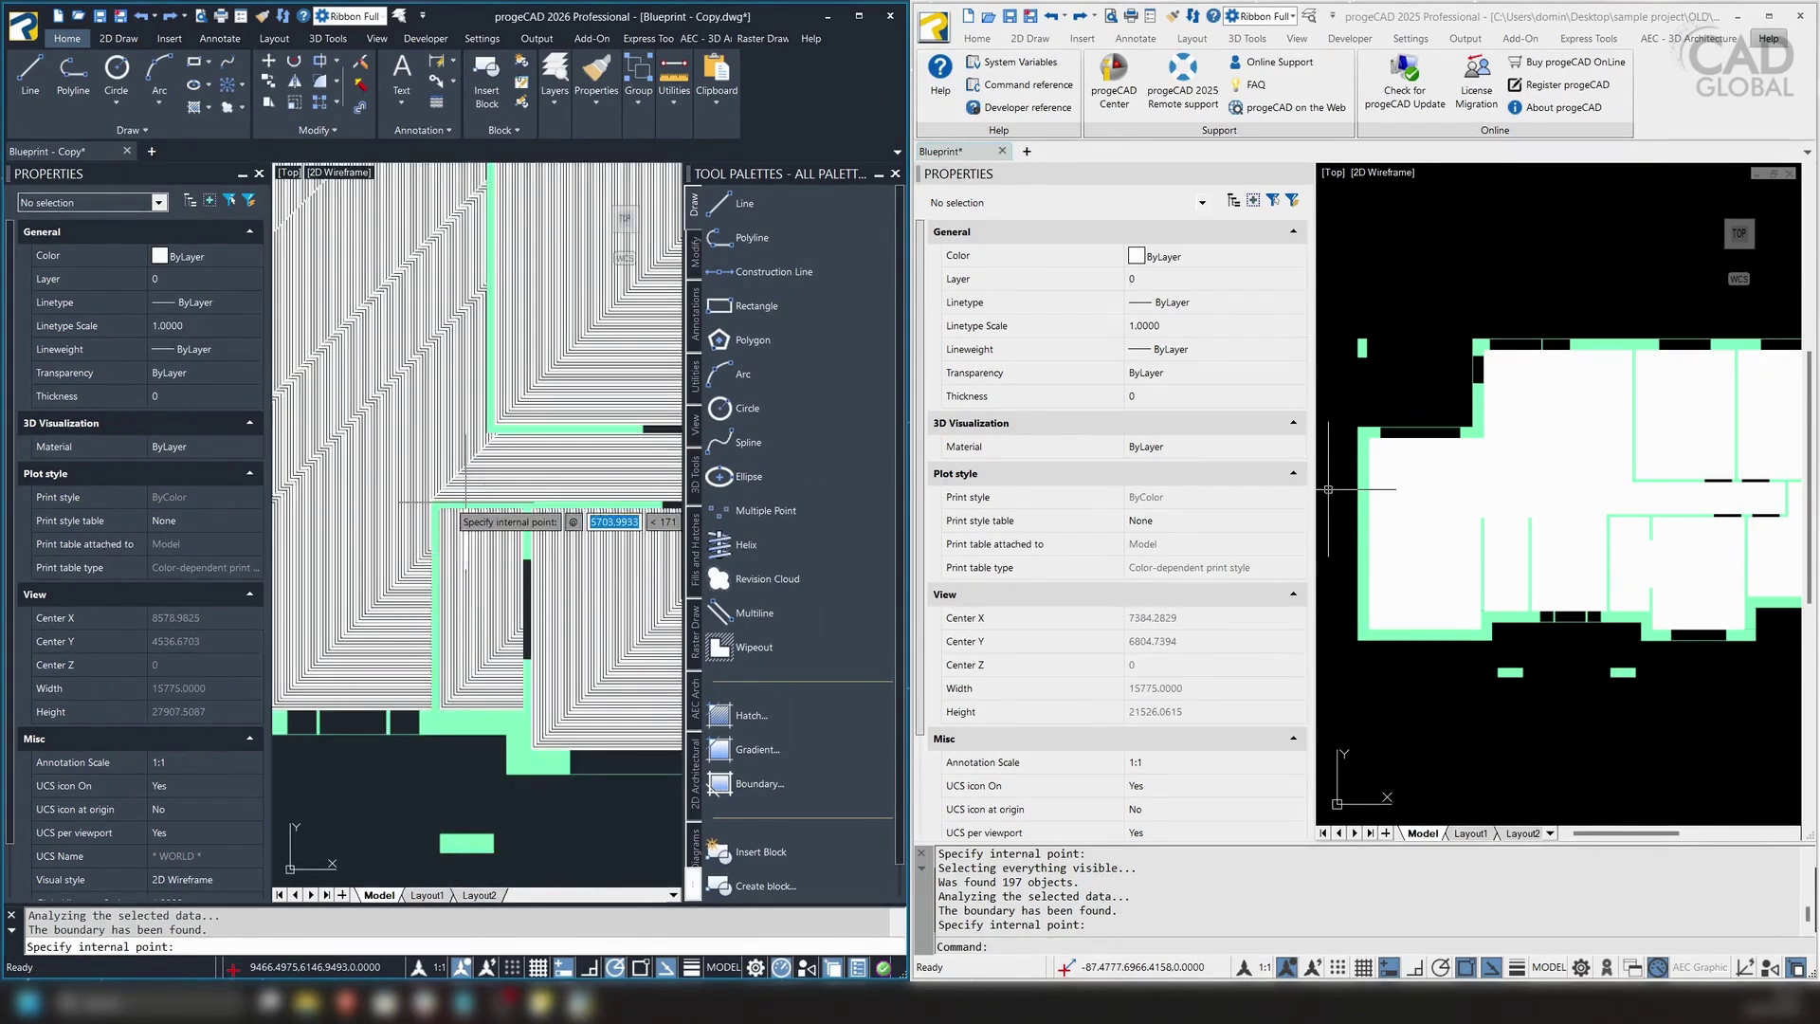
pyautogui.scroll(-6, 470, 507)
pyautogui.moveTo(471, 508); pyautogui.dragTo(503, 572, button='middle')
pyautogui.scroll(6, 445, 479)
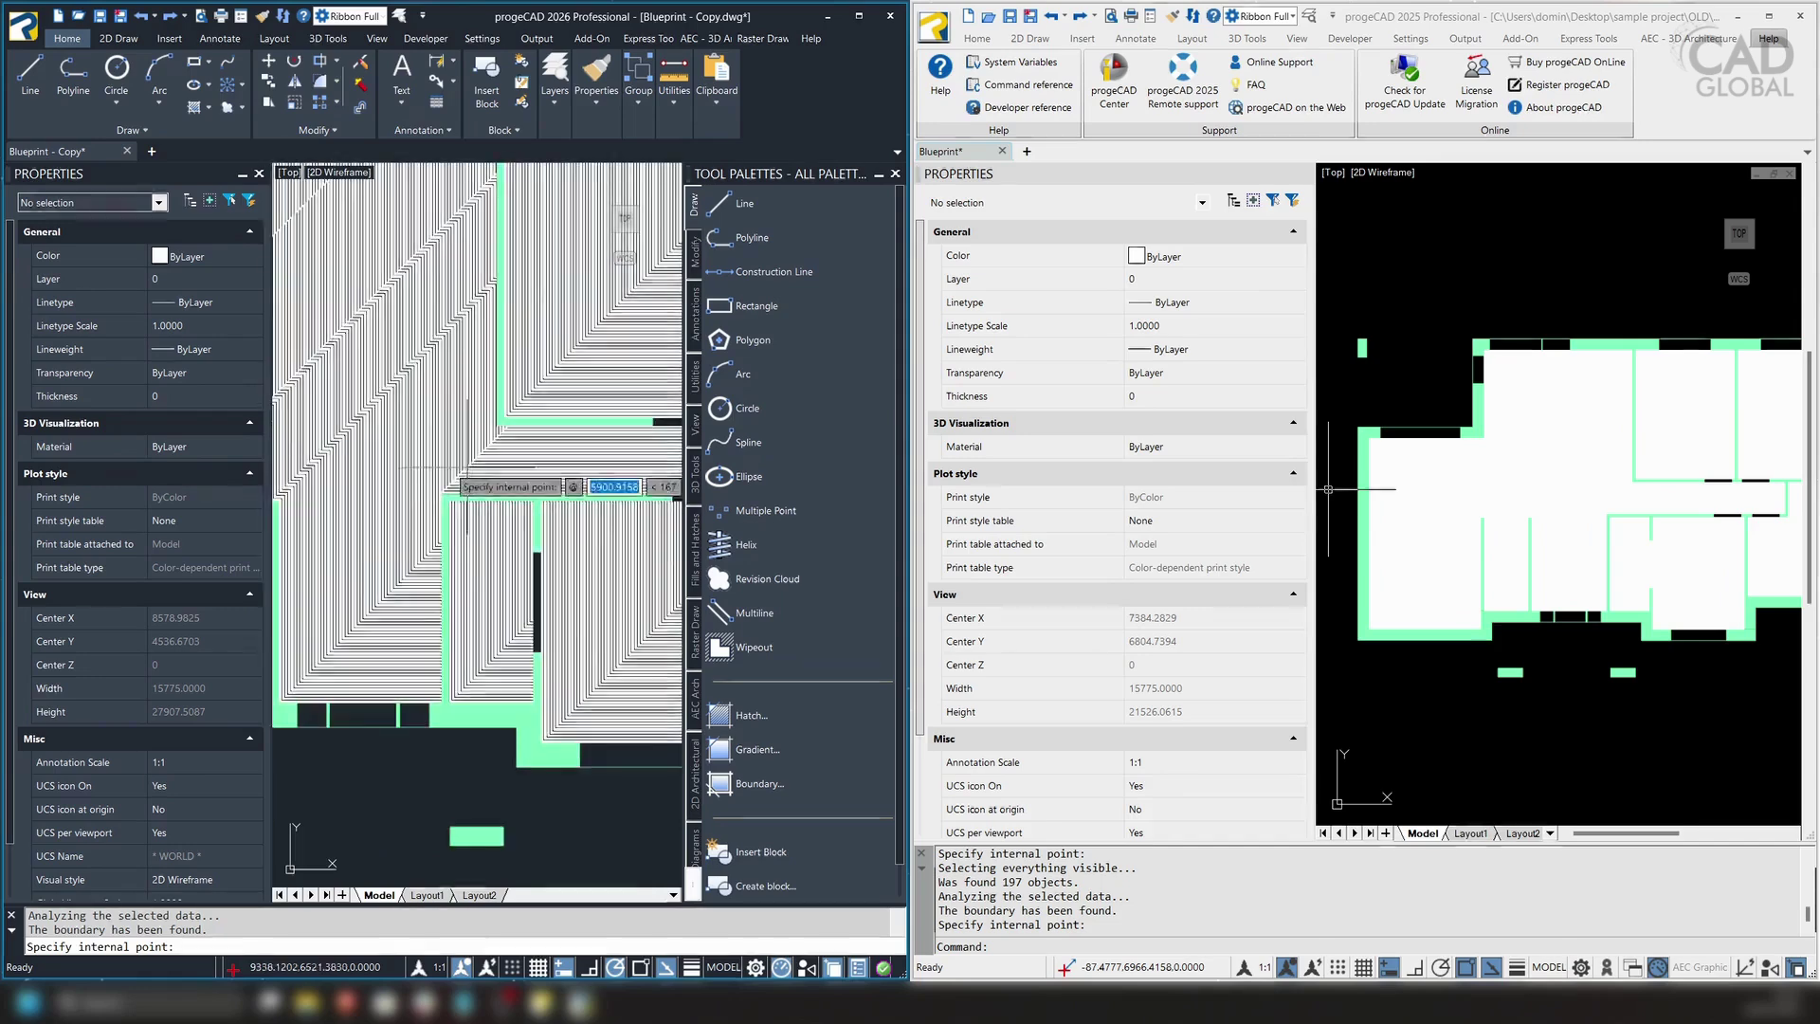
pyautogui.press('Return')
pyautogui.click(428, 744)
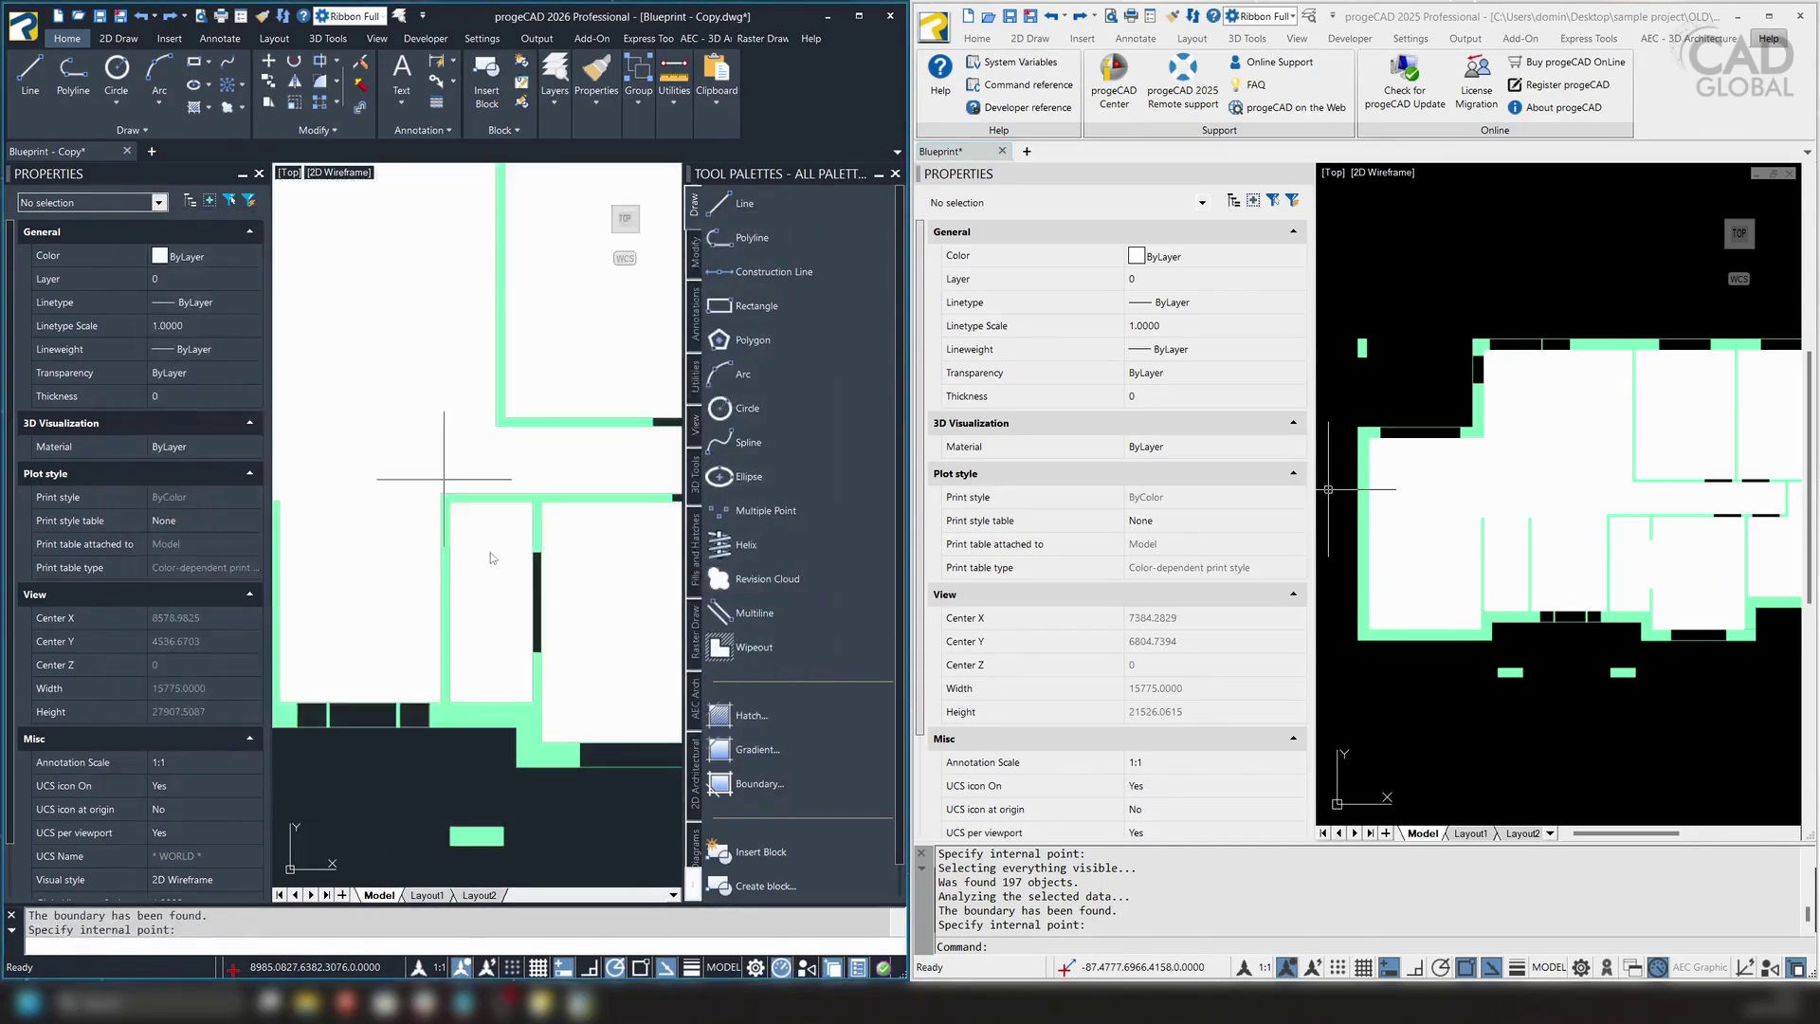
pyautogui.scroll(-6, 483, 522)
pyautogui.scroll(4, 485, 505)
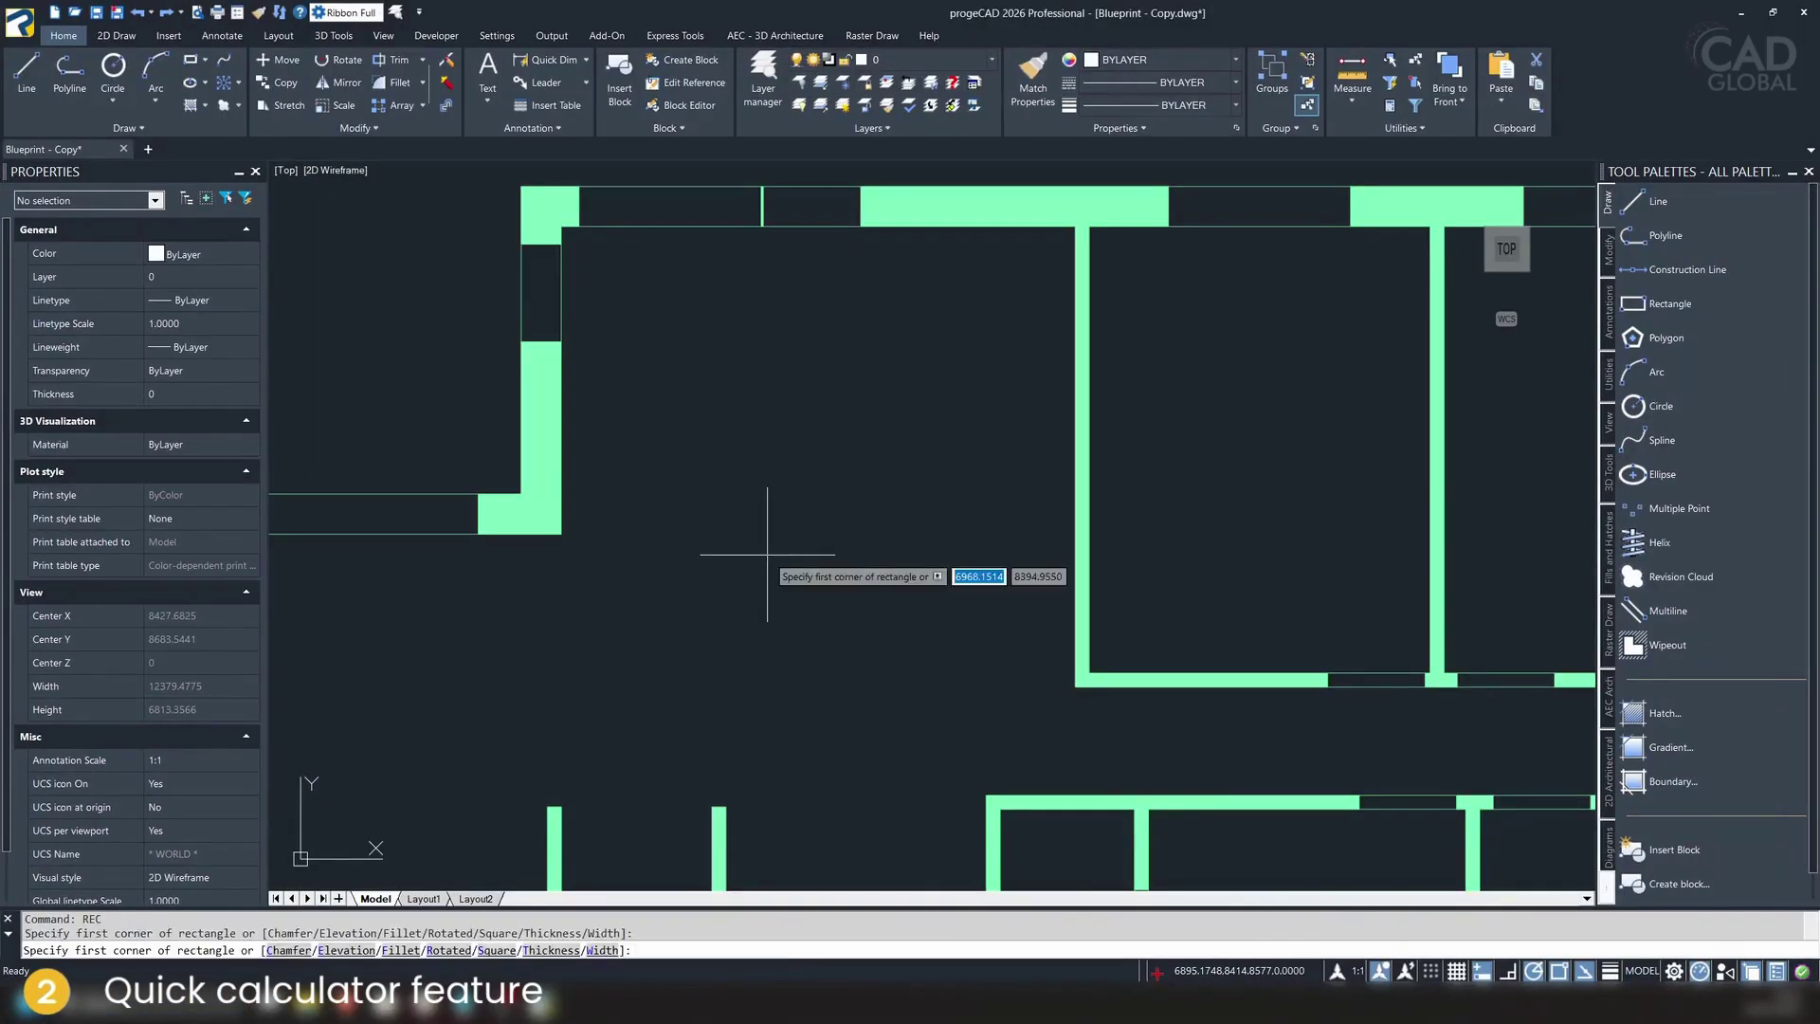
# Draw a 3000 by 2000 rectangle inside the large upper room of the Blueprint - Copy.dwg floor plan
pyautogui.click(733, 585)
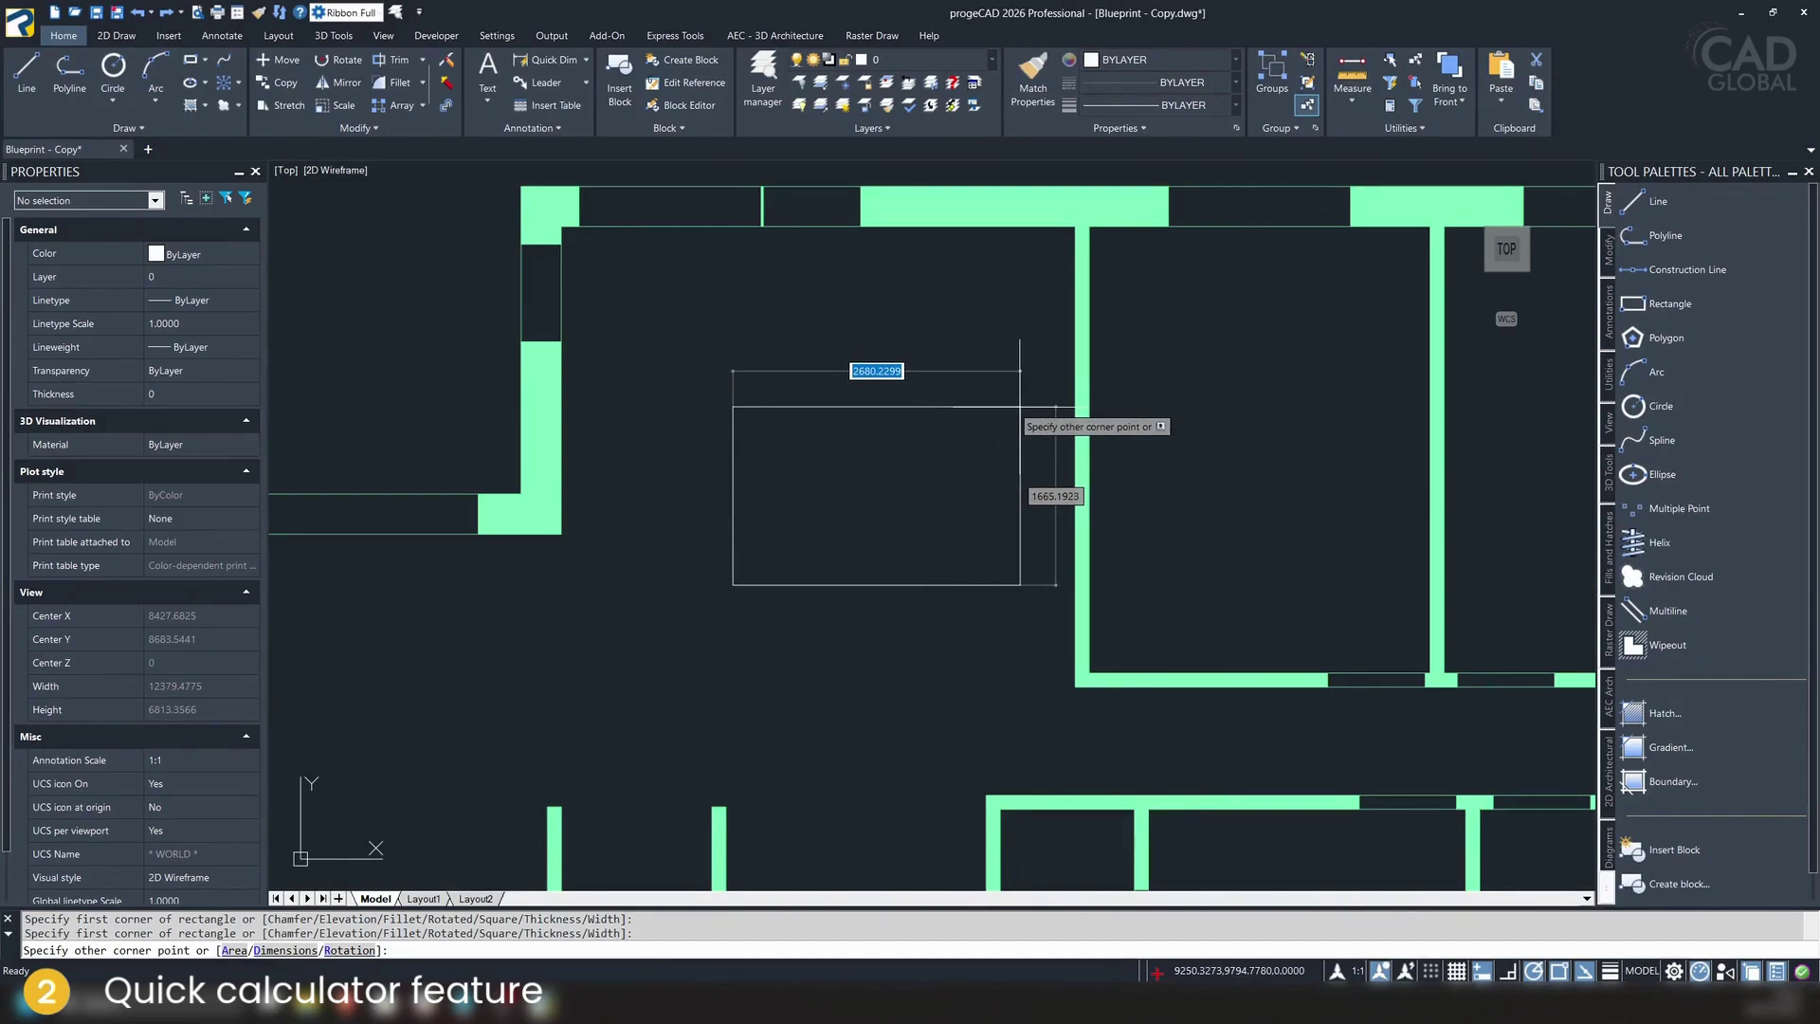
pyautogui.write('300')
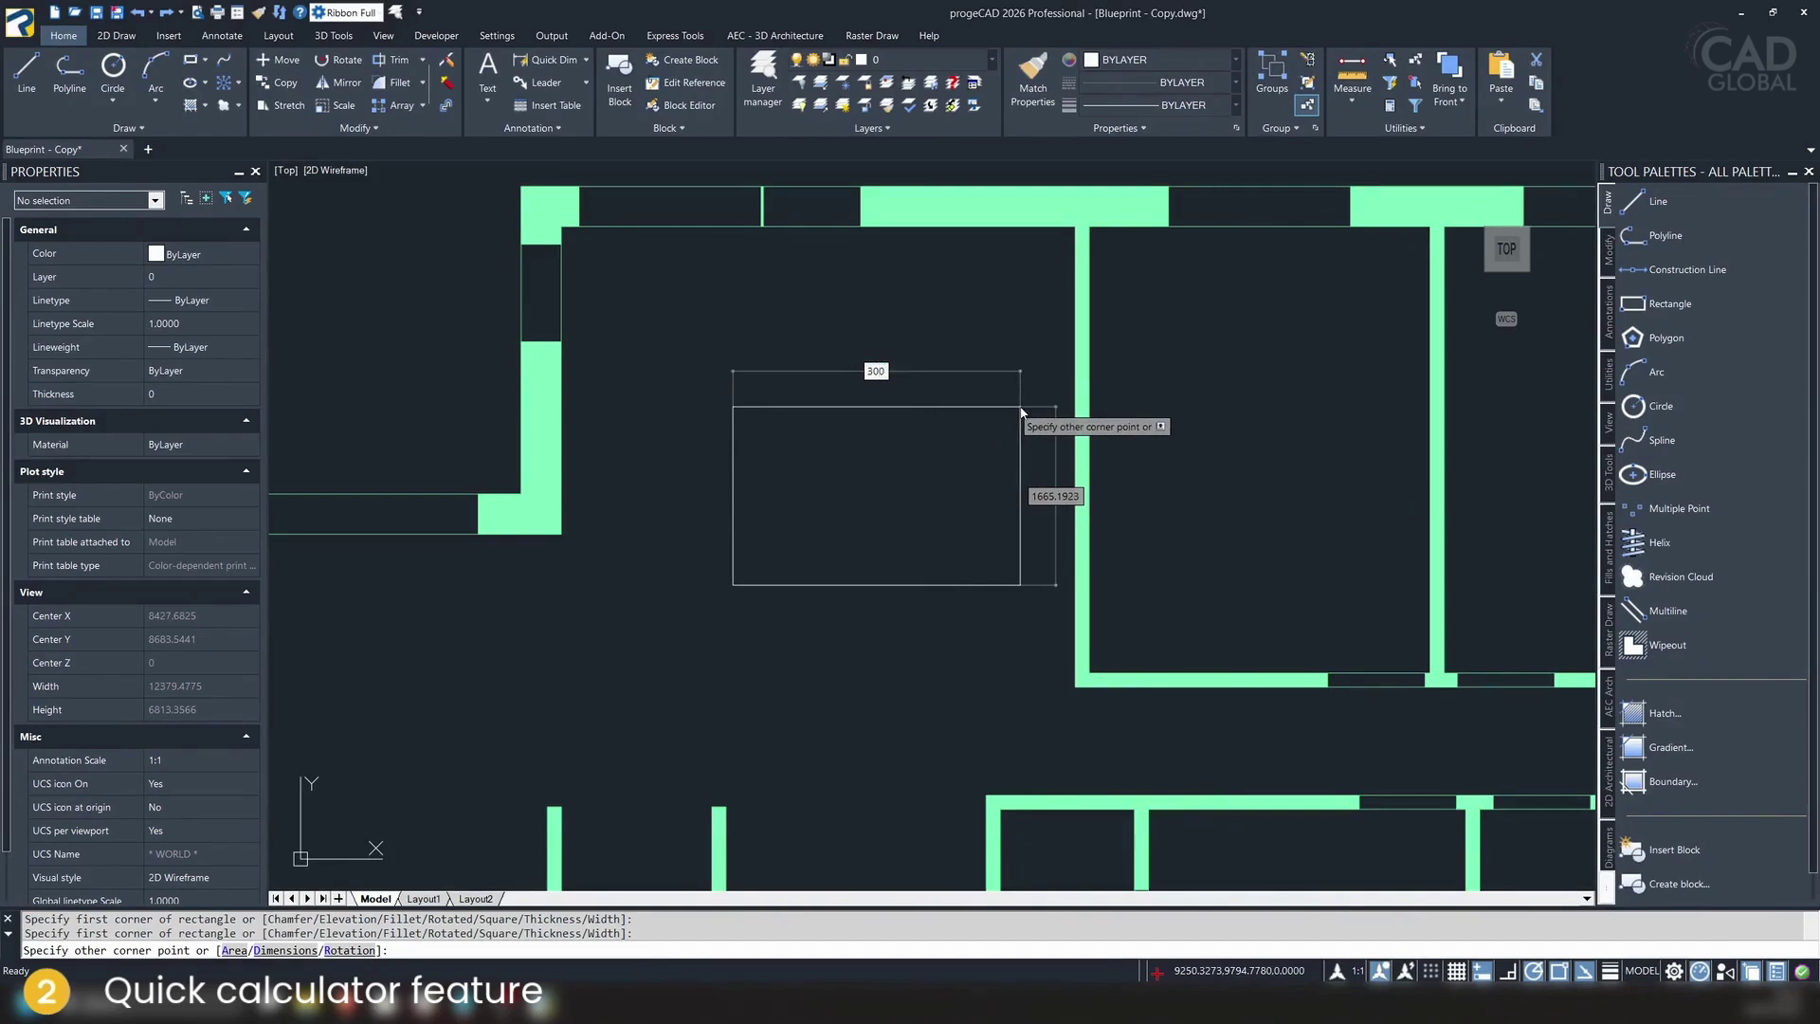
pyautogui.write('0')
pyautogui.press('Tab')
pyautogui.write('200')
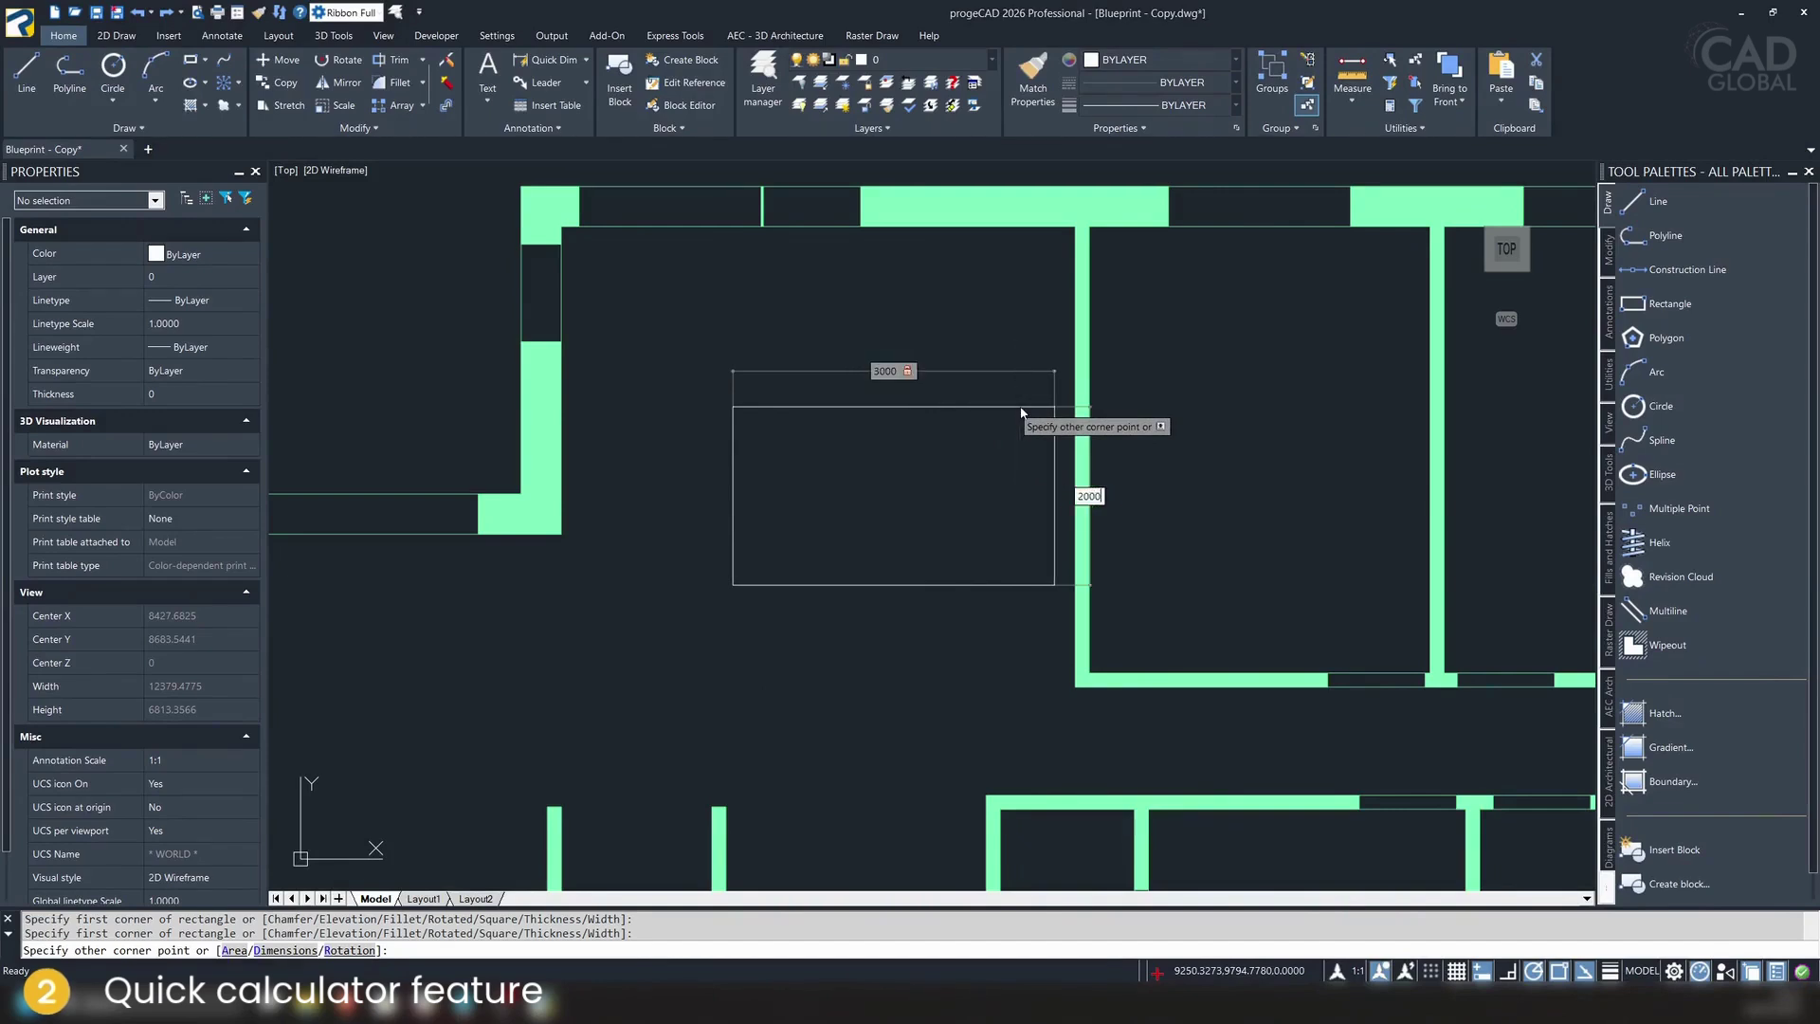
pyautogui.write('0')
pyautogui.press('Return')
# Select the new rectangle and examine its geometry and rectangle shape properties, including area, length and width
pyautogui.click(732, 383)
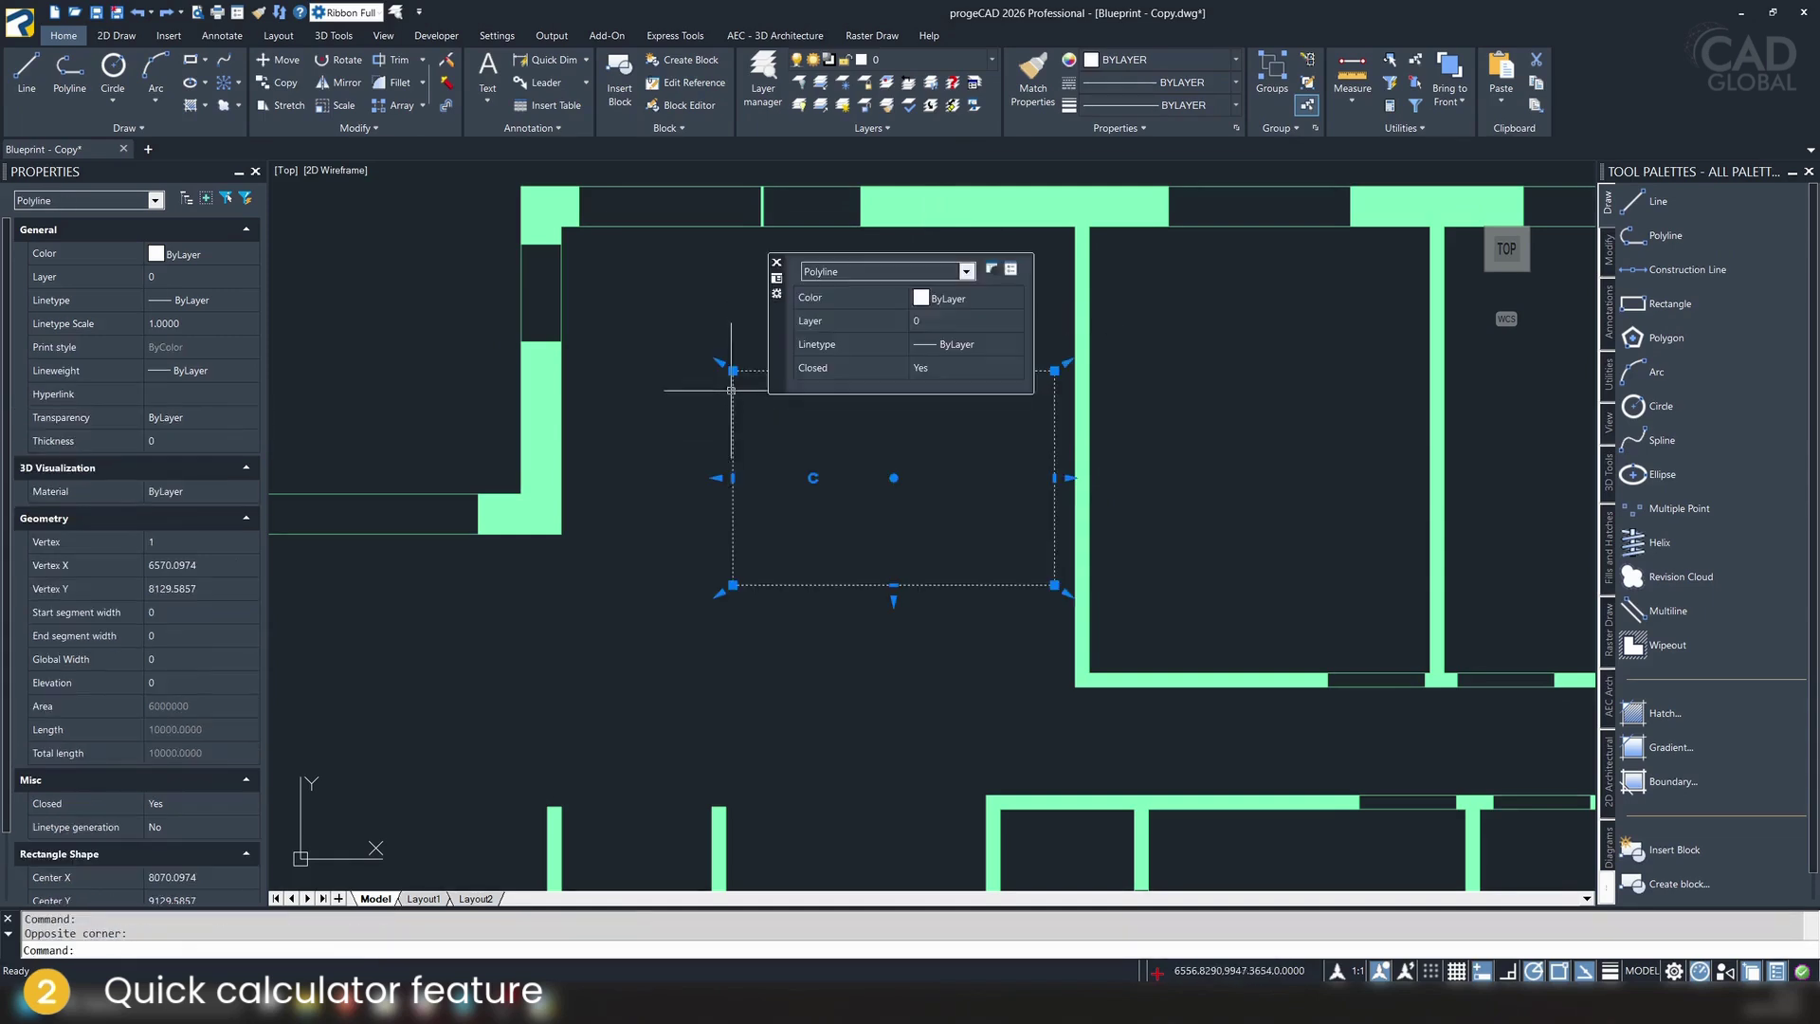
pyautogui.press('Escape')
pyautogui.click(885, 574)
pyautogui.click(715, 613)
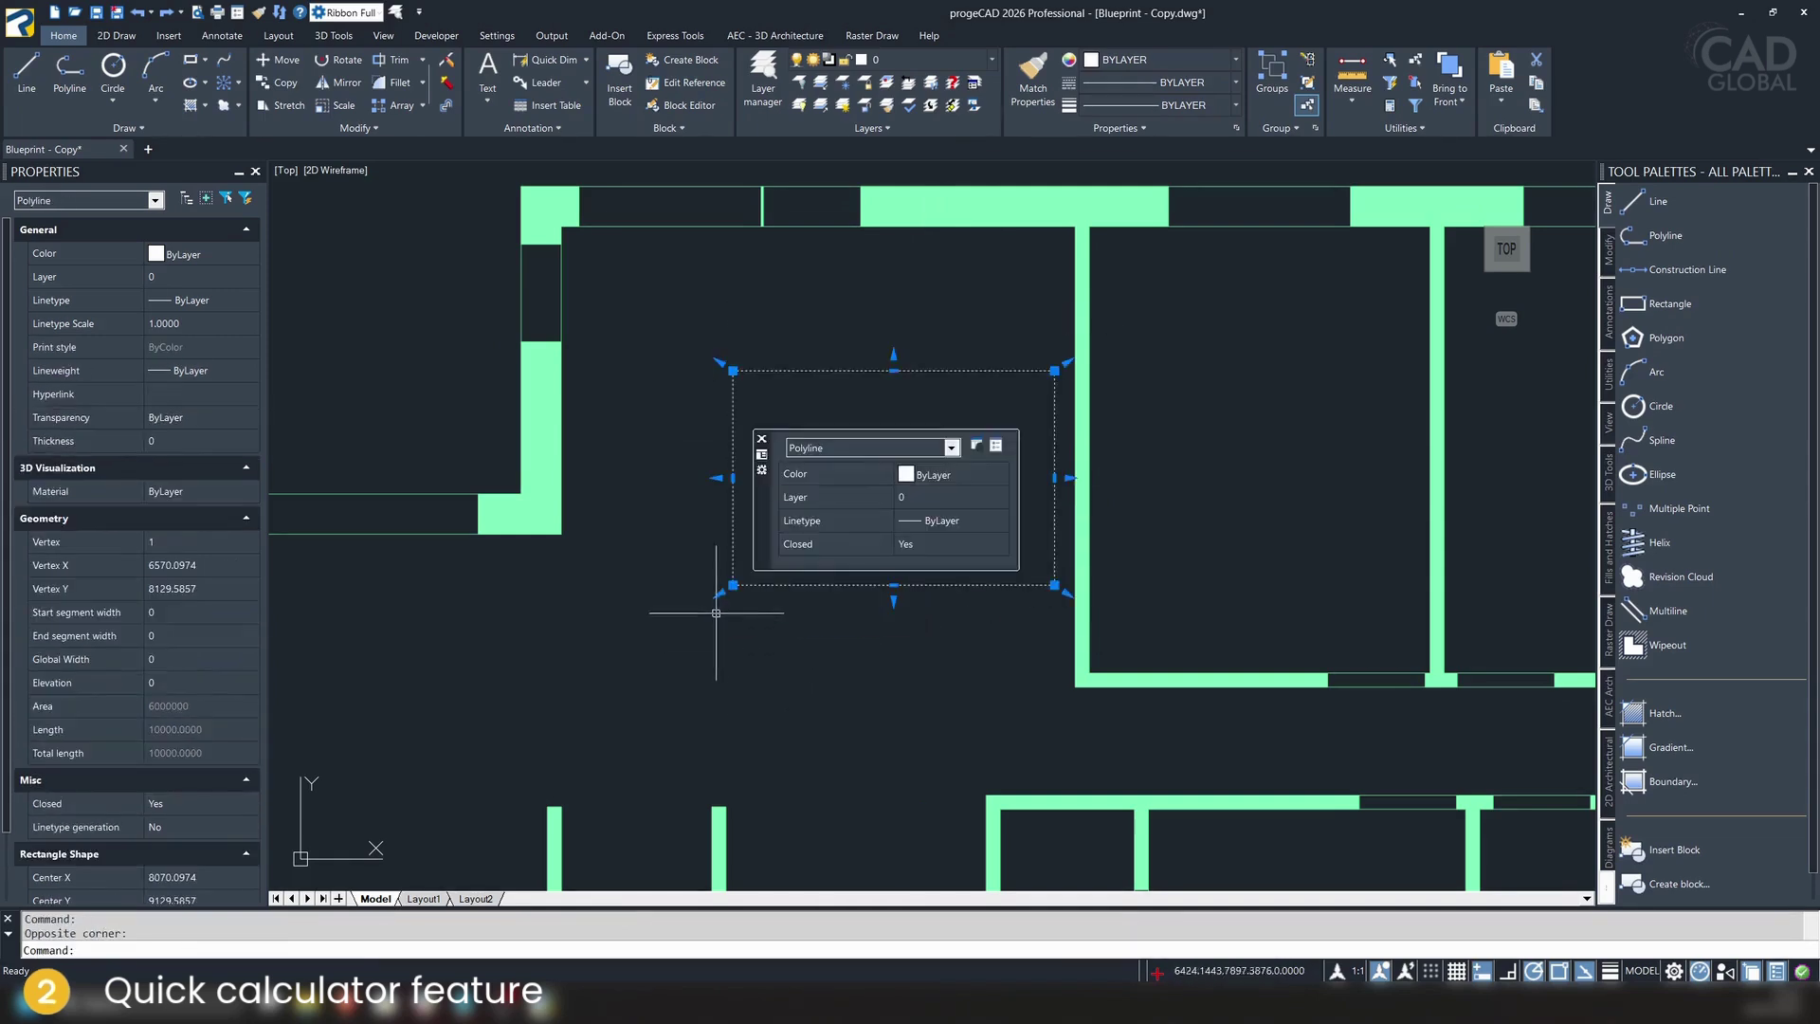
pyautogui.scroll(-2, 133, 804)
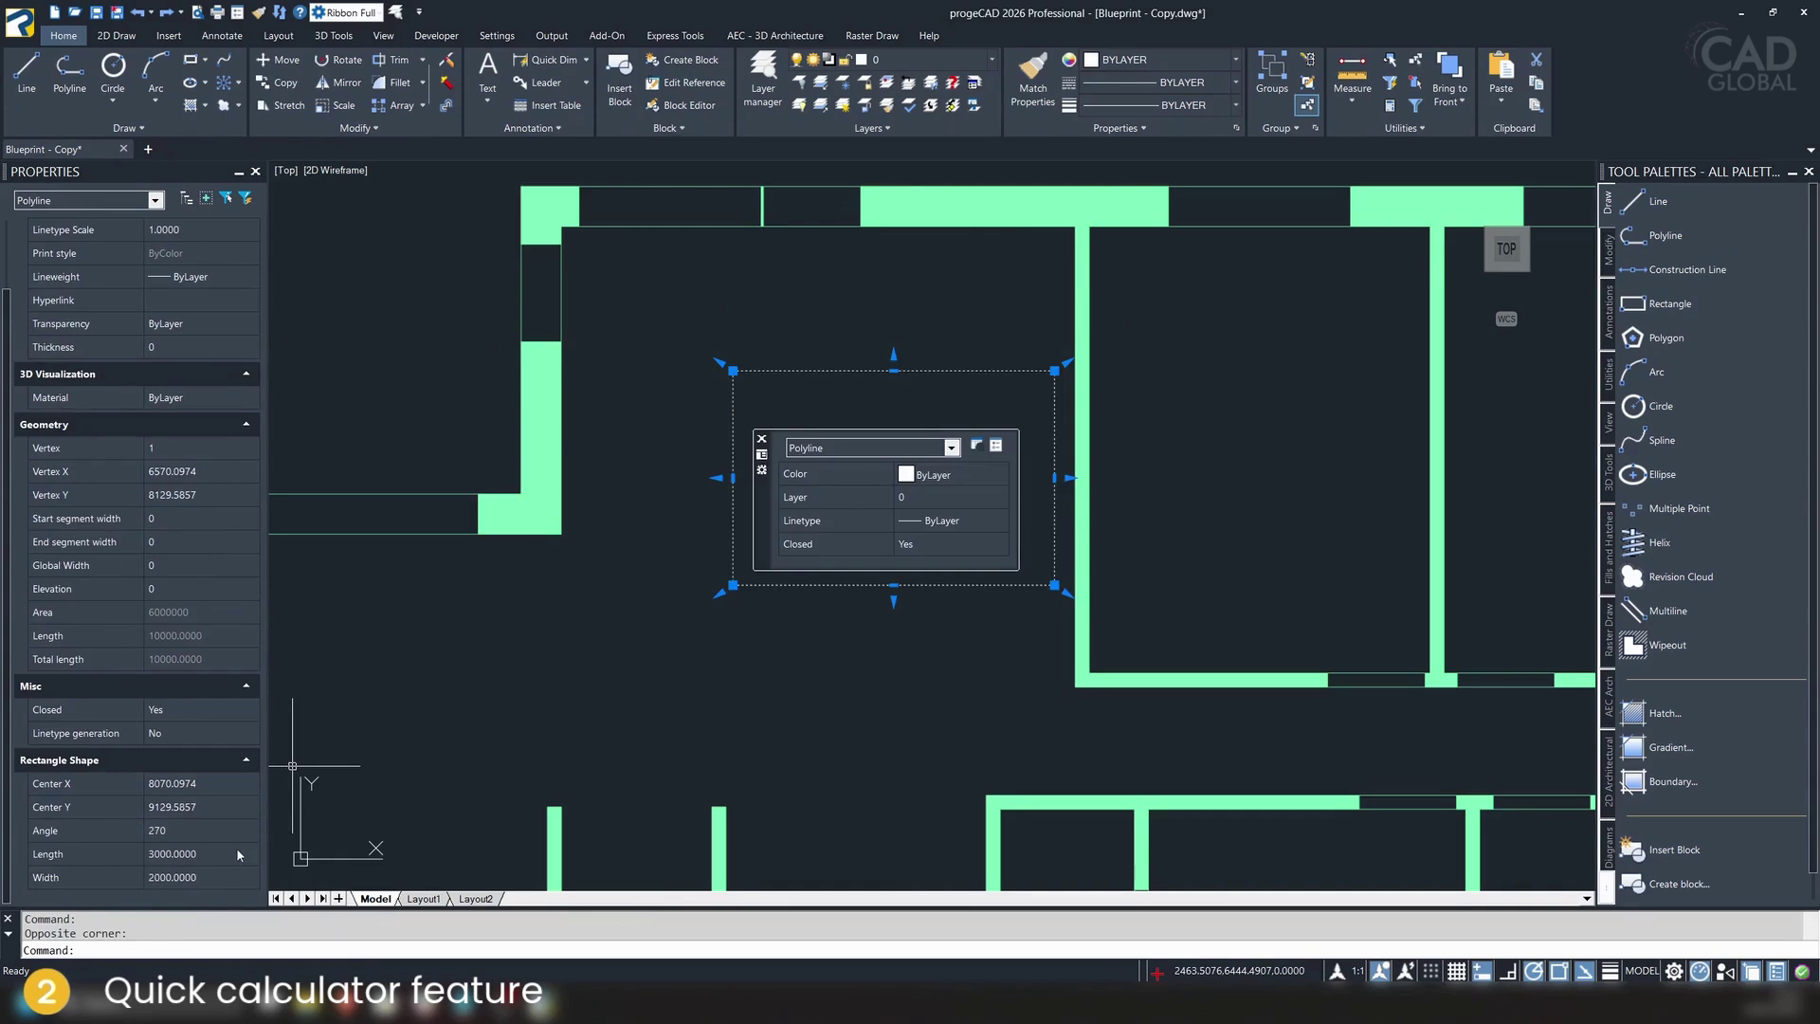
pyautogui.scroll(2, 161, 679)
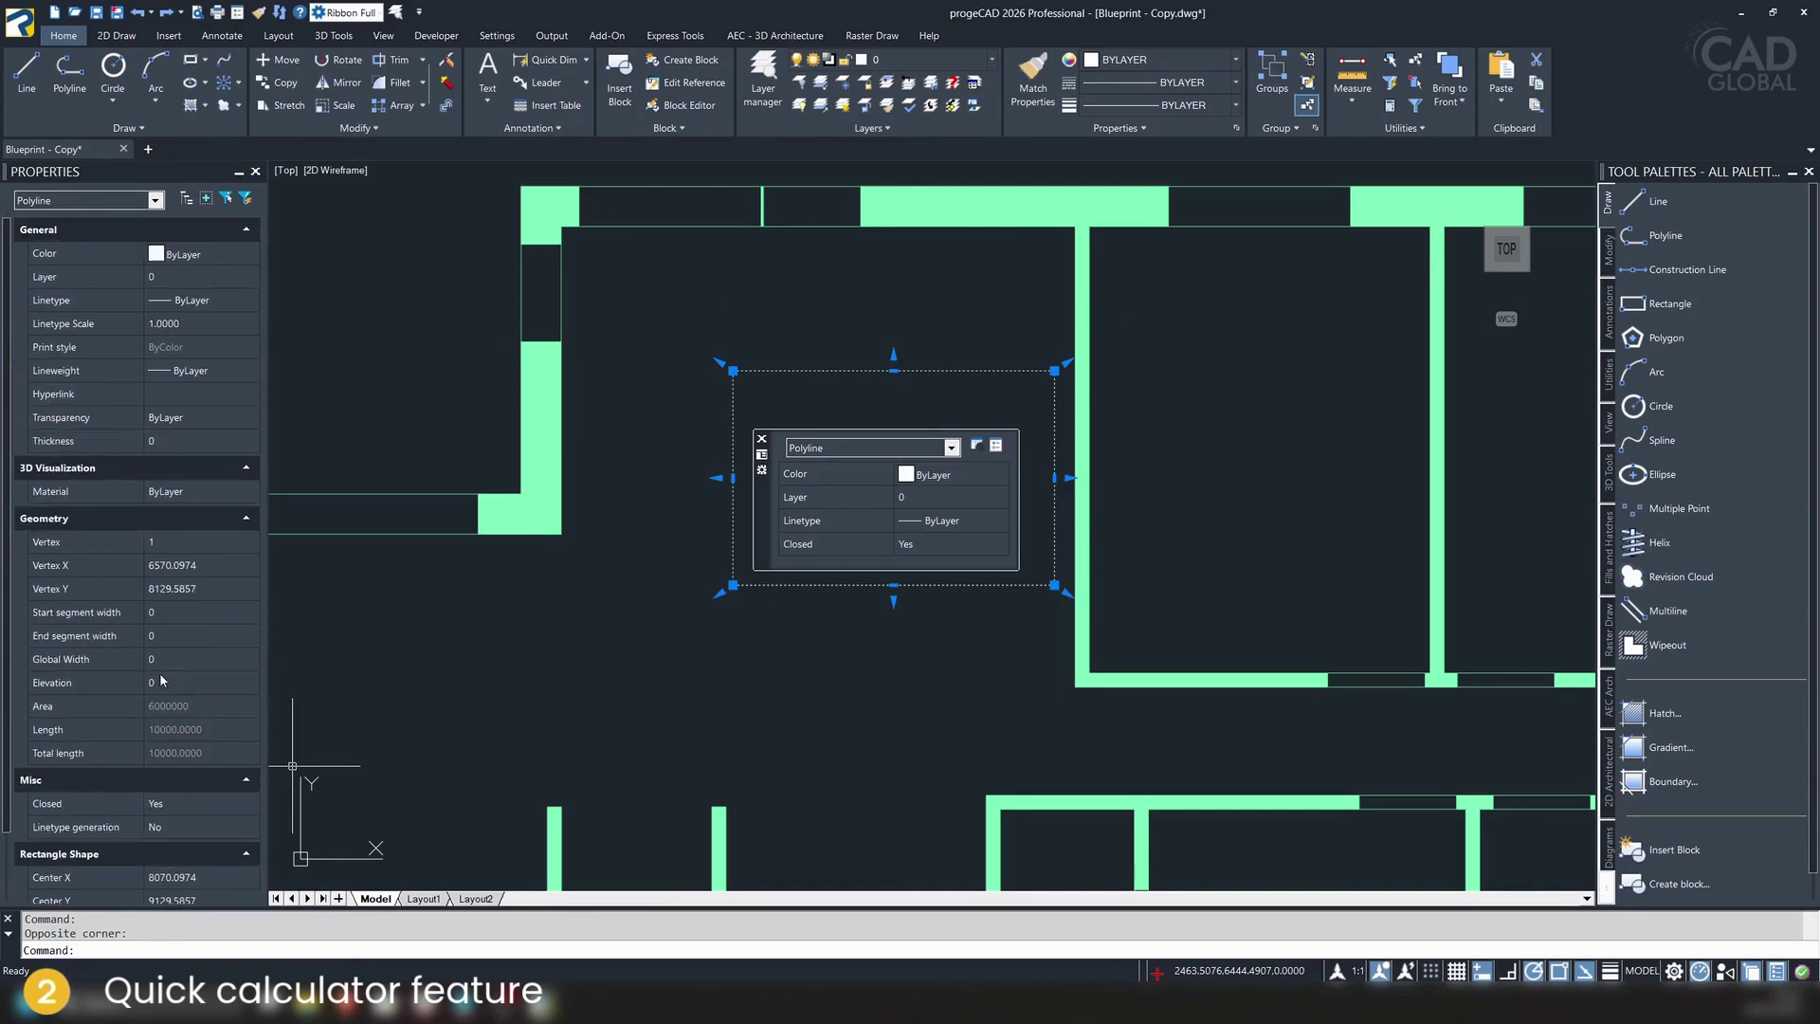
pyautogui.scroll(-2, 118, 801)
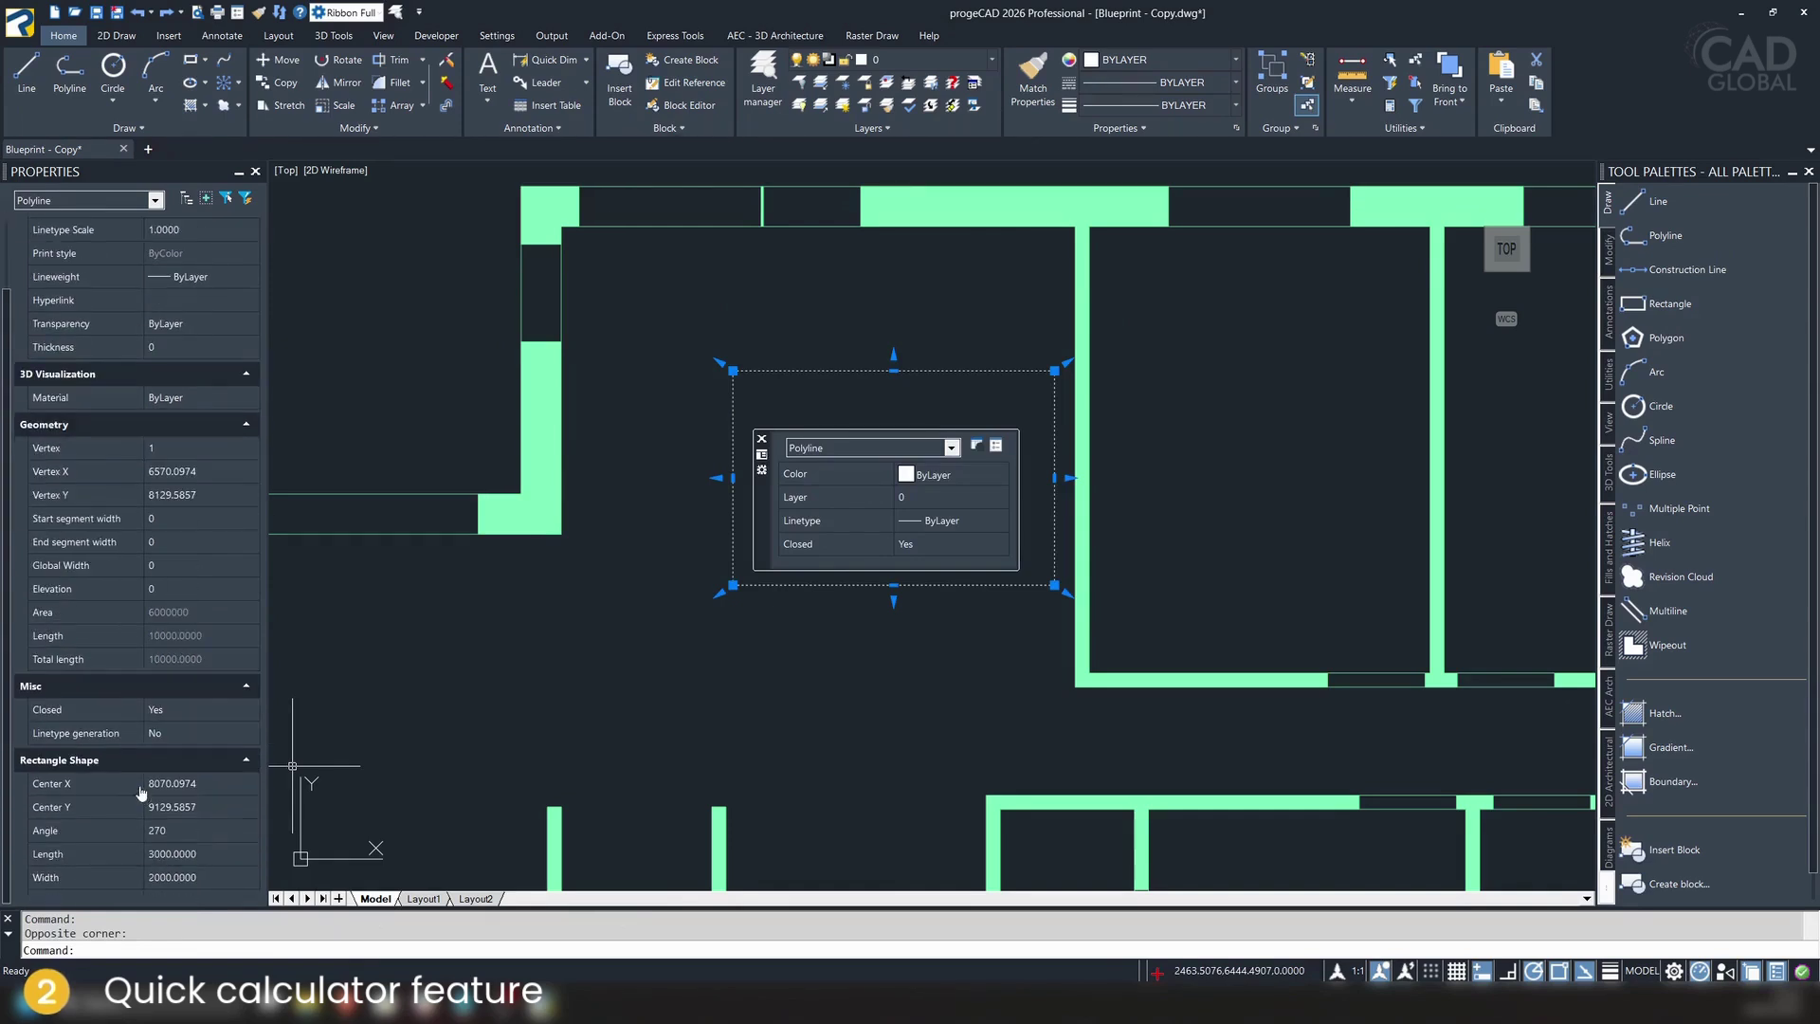
# Use the quick calculator on the rectangle's Length property to multiply 3000 by 2 and apply 6000 as the length
pyautogui.click(211, 877)
pyautogui.click(212, 858)
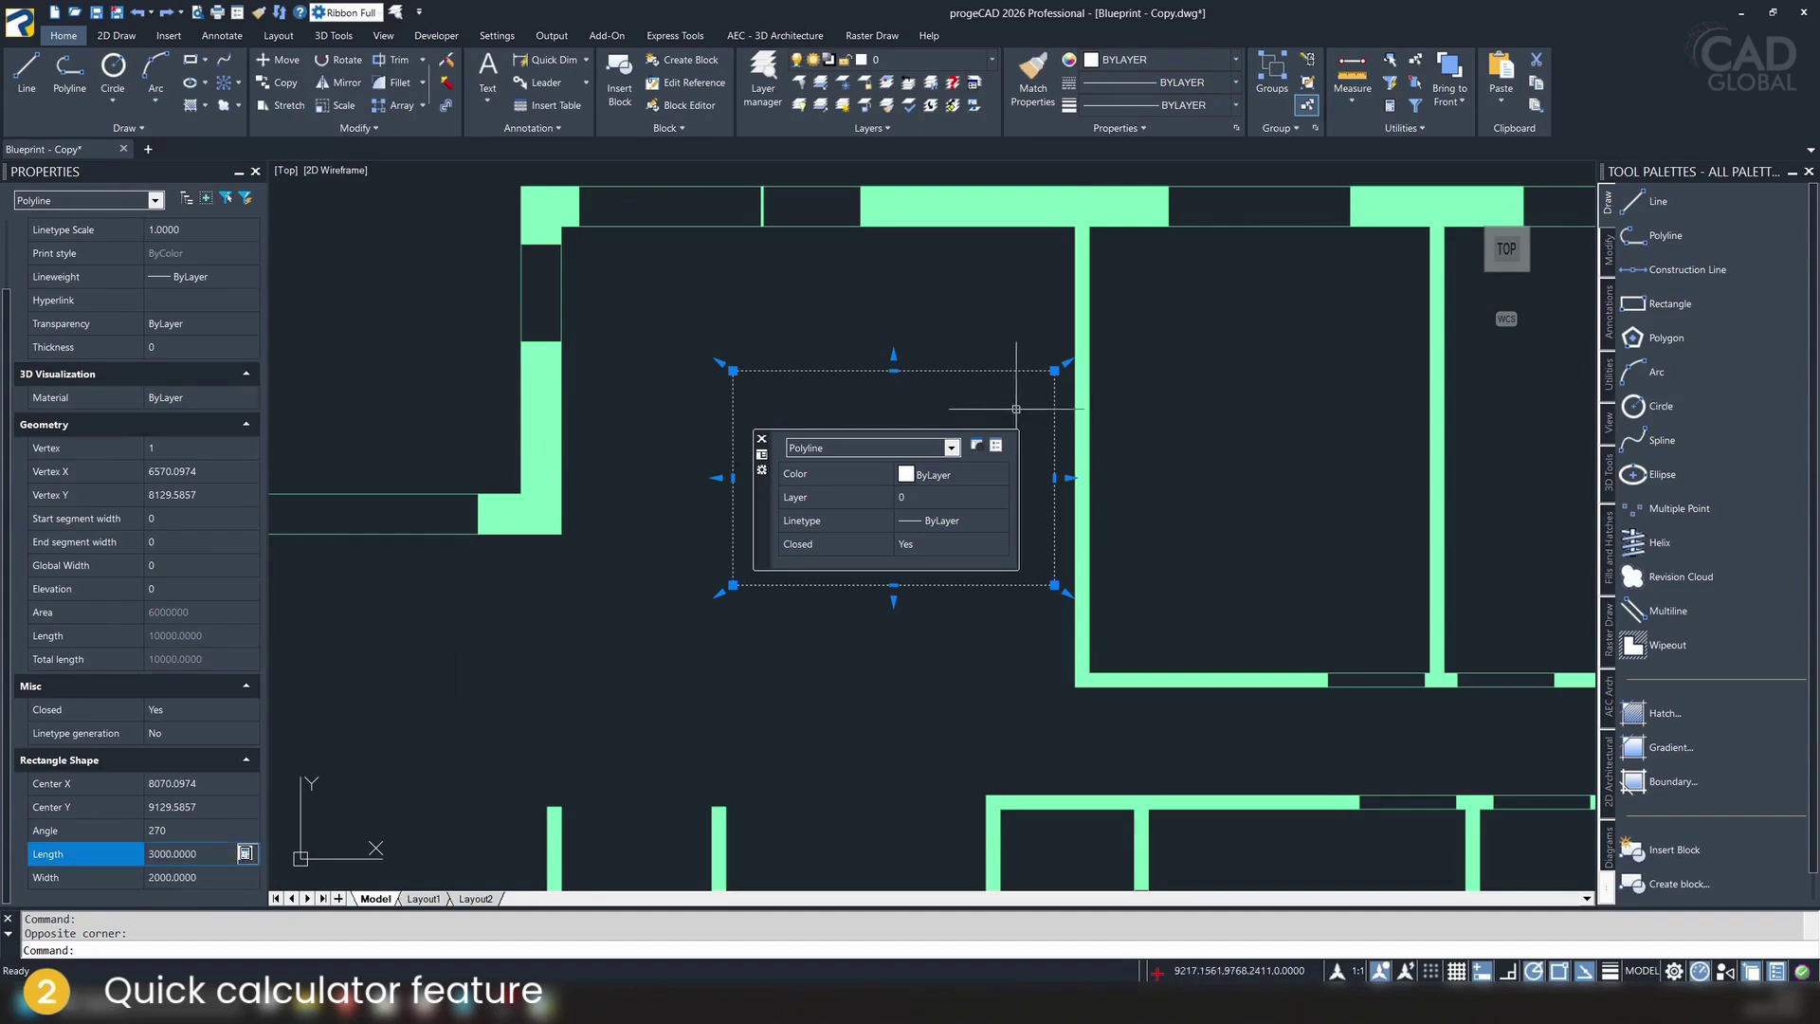
pyautogui.click(245, 853)
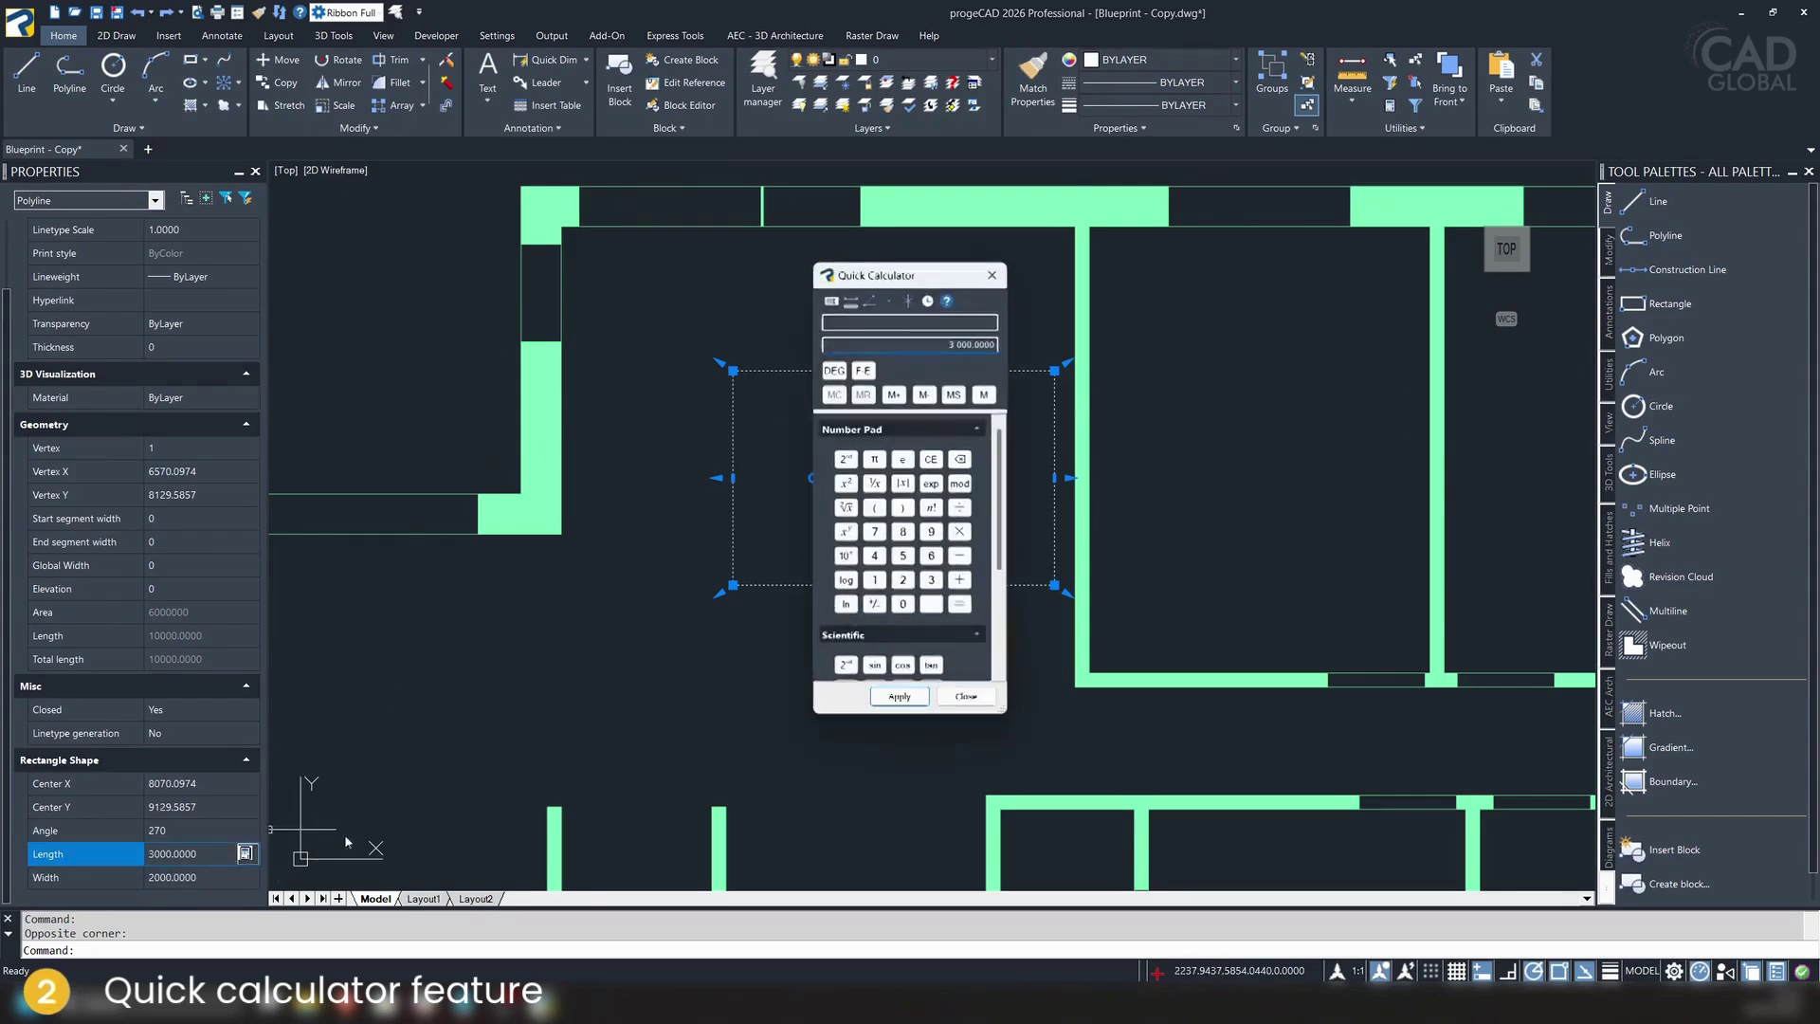
pyautogui.moveTo(910, 280); pyautogui.dragTo(1207, 254)
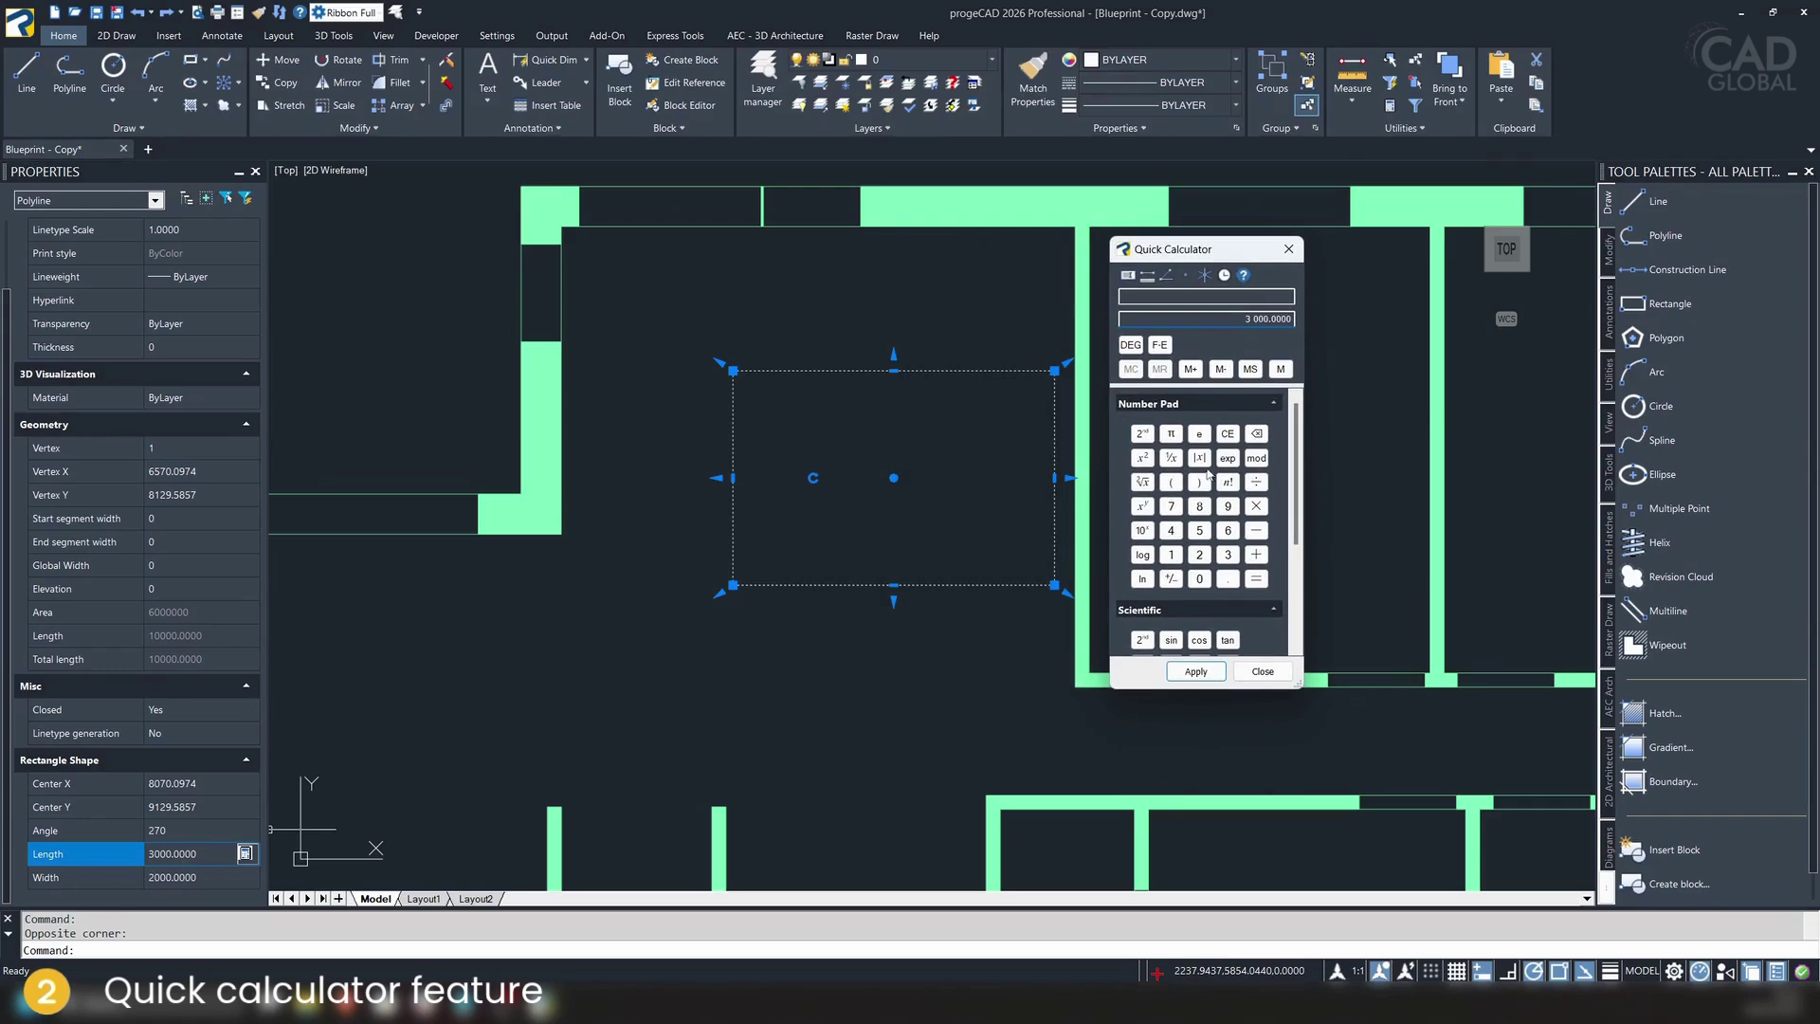
pyautogui.click(1258, 507)
pyautogui.click(1200, 556)
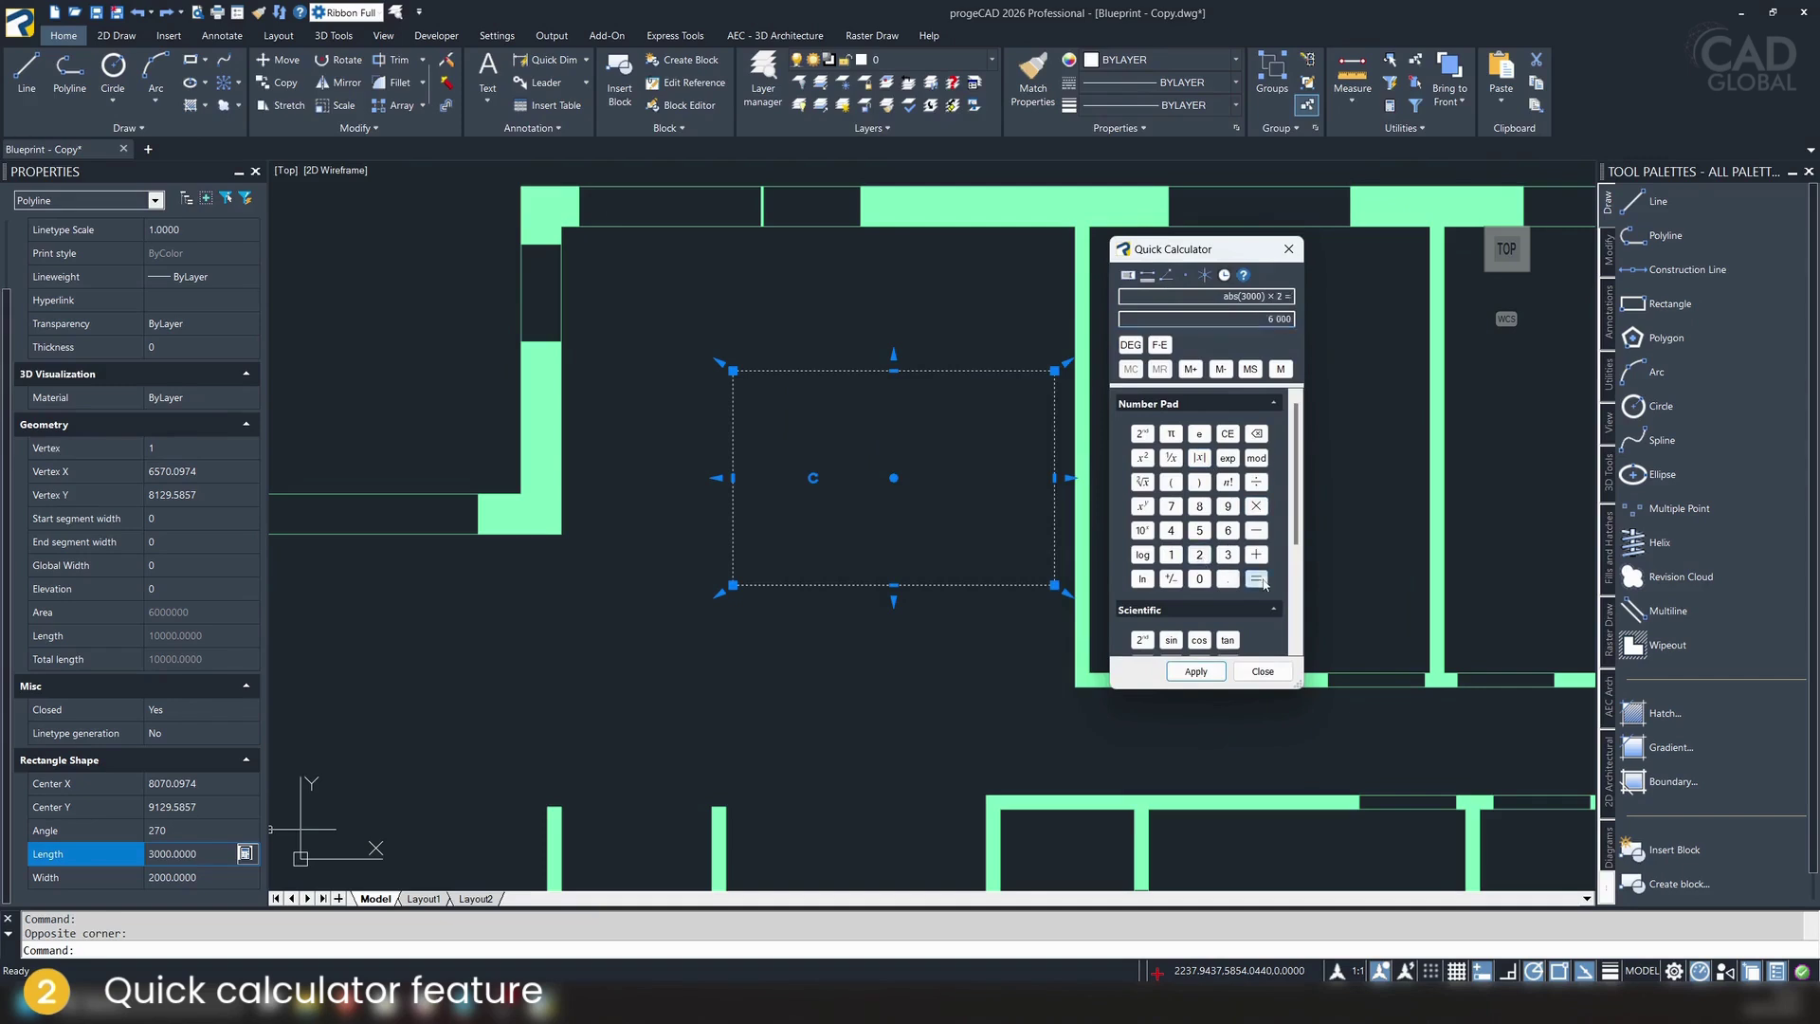
pyautogui.click(1218, 673)
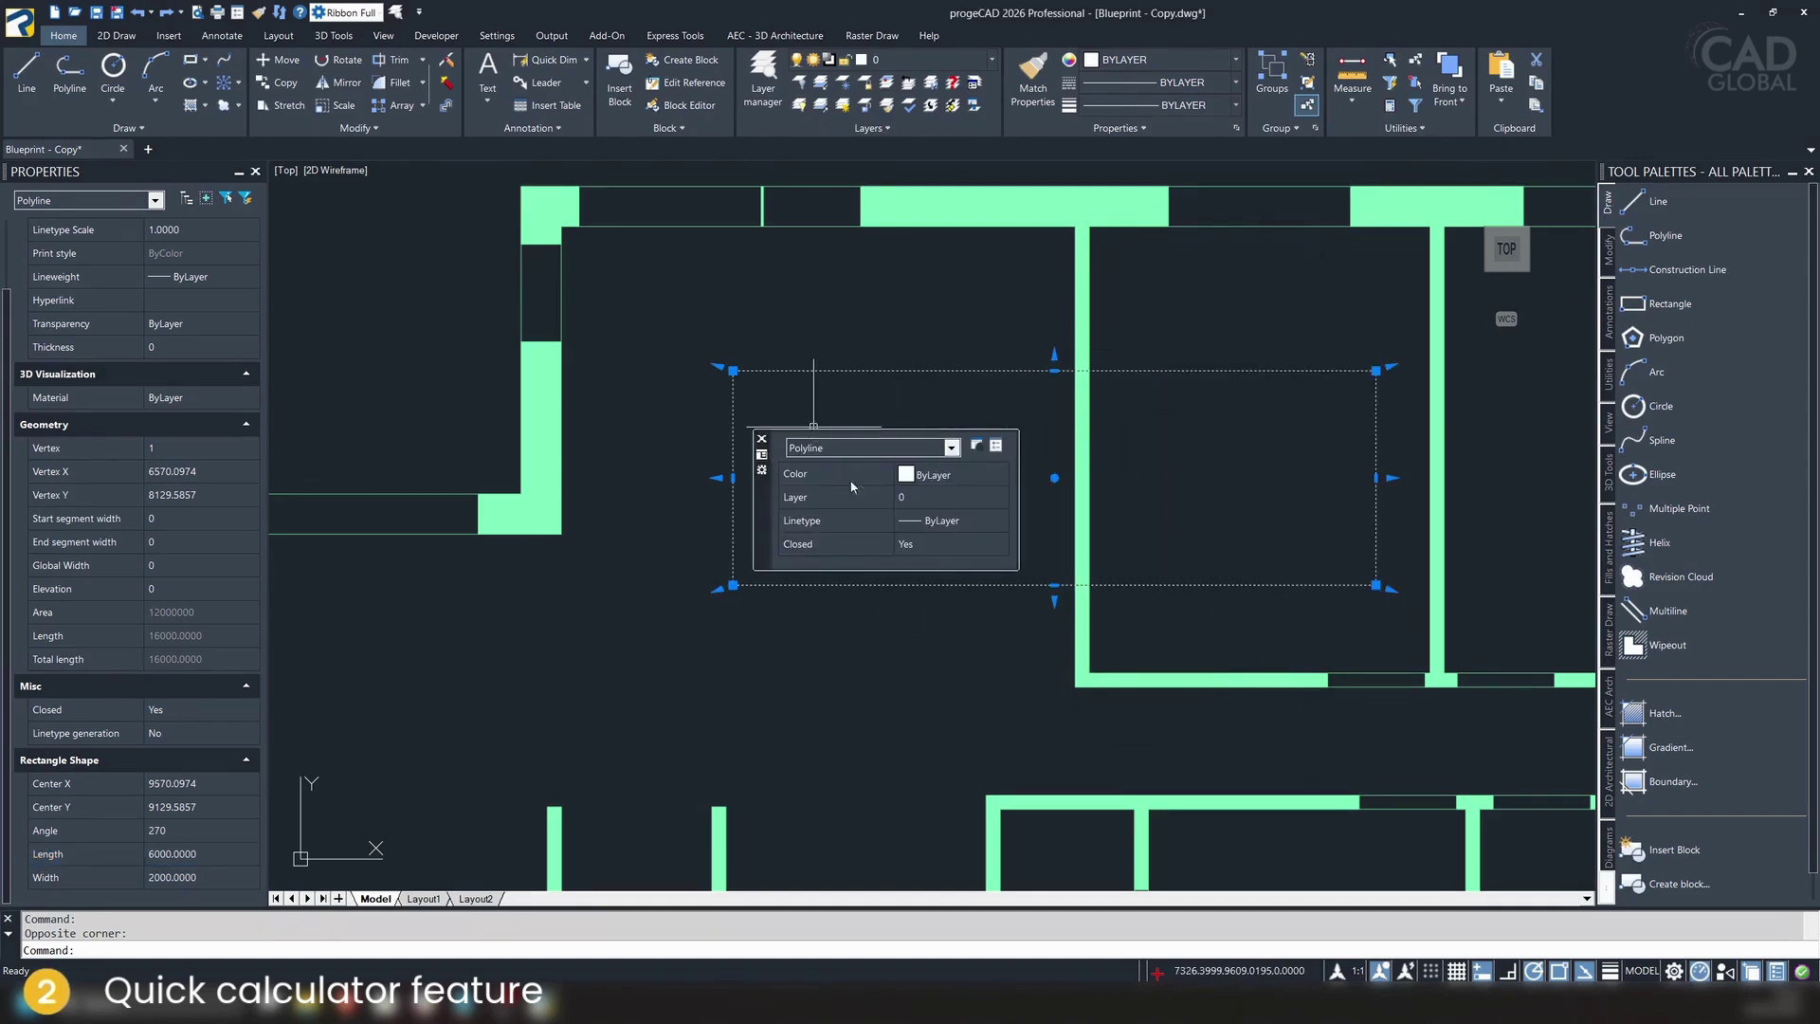
# Reopen the quick calculator for the rectangle's length, look through its function sections and close it without applying a value
pyautogui.click(190, 854)
pyautogui.click(244, 853)
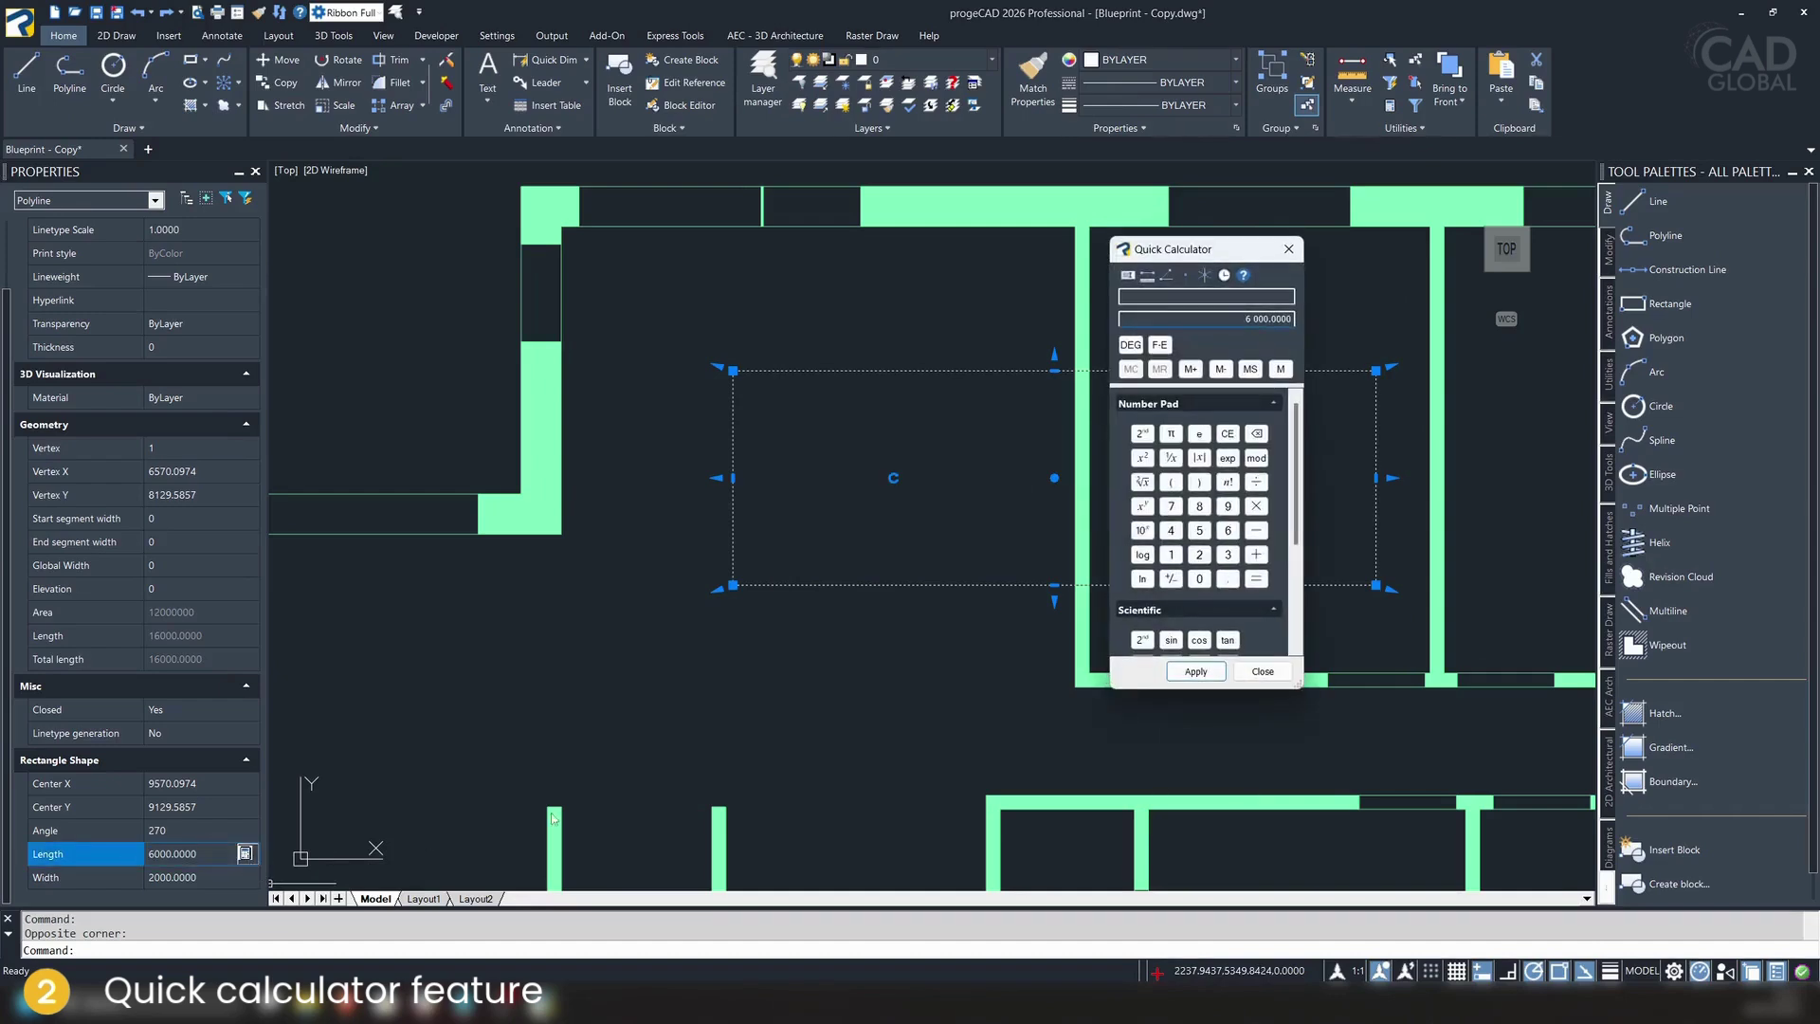
pyautogui.scroll(-1, 1155, 541)
pyautogui.moveTo(1295, 531); pyautogui.dragTo(1287, 291)
pyautogui.click(1288, 252)
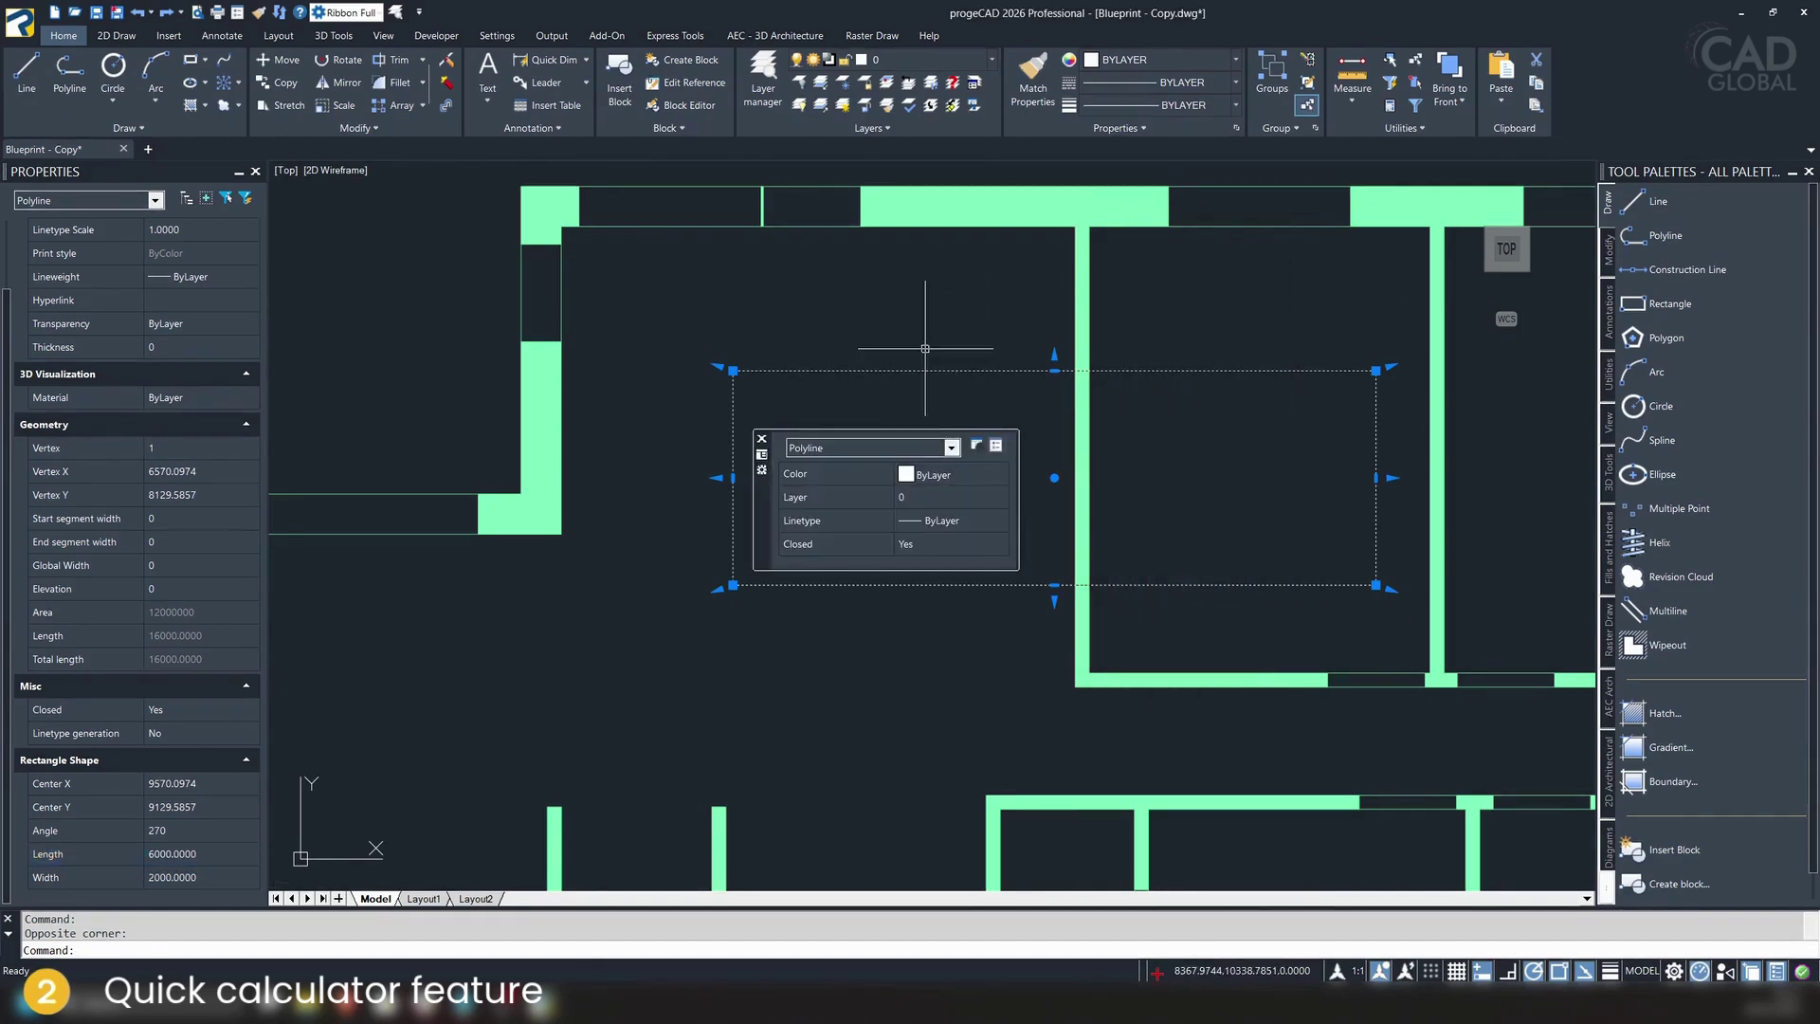
# Close the Quick Properties palette, agree to disable it at the next selection, and deselect the rectangle
pyautogui.moveTo(912, 375); pyautogui.dragTo(855, 474, button='middle')
pyautogui.click(761, 439)
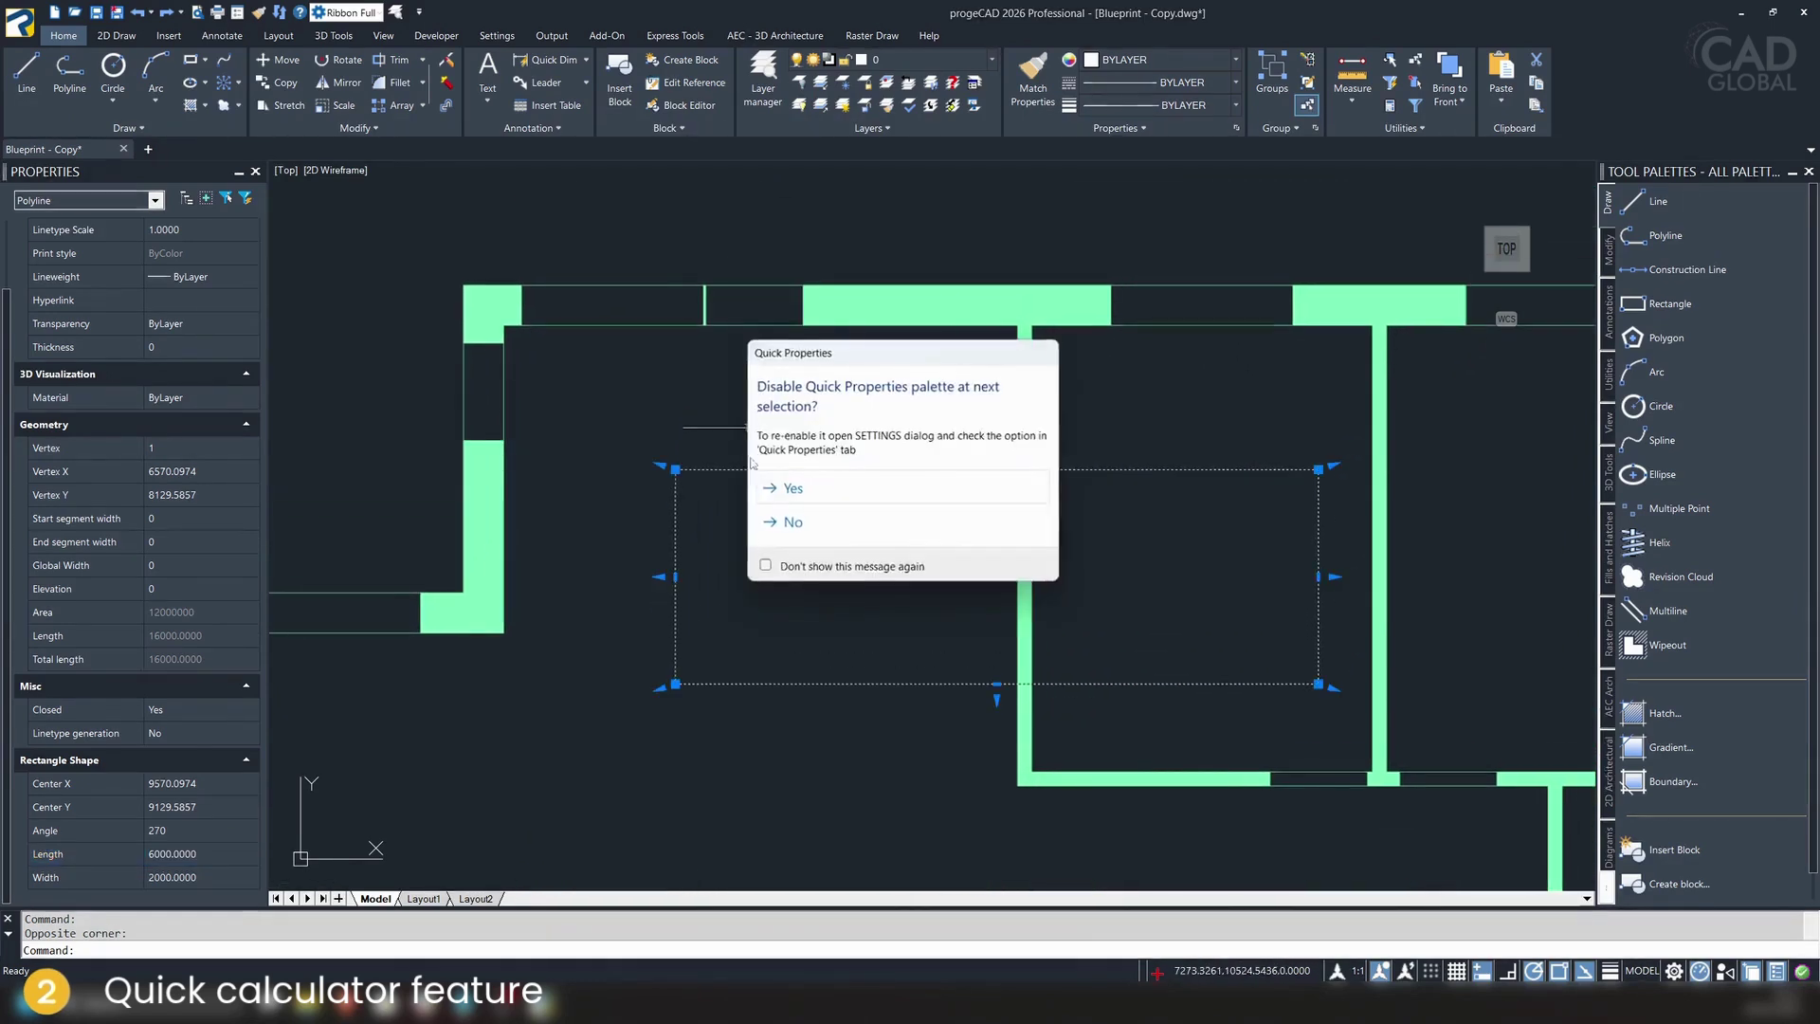
pyautogui.click(819, 480)
pyautogui.scroll(-4, 970, 479)
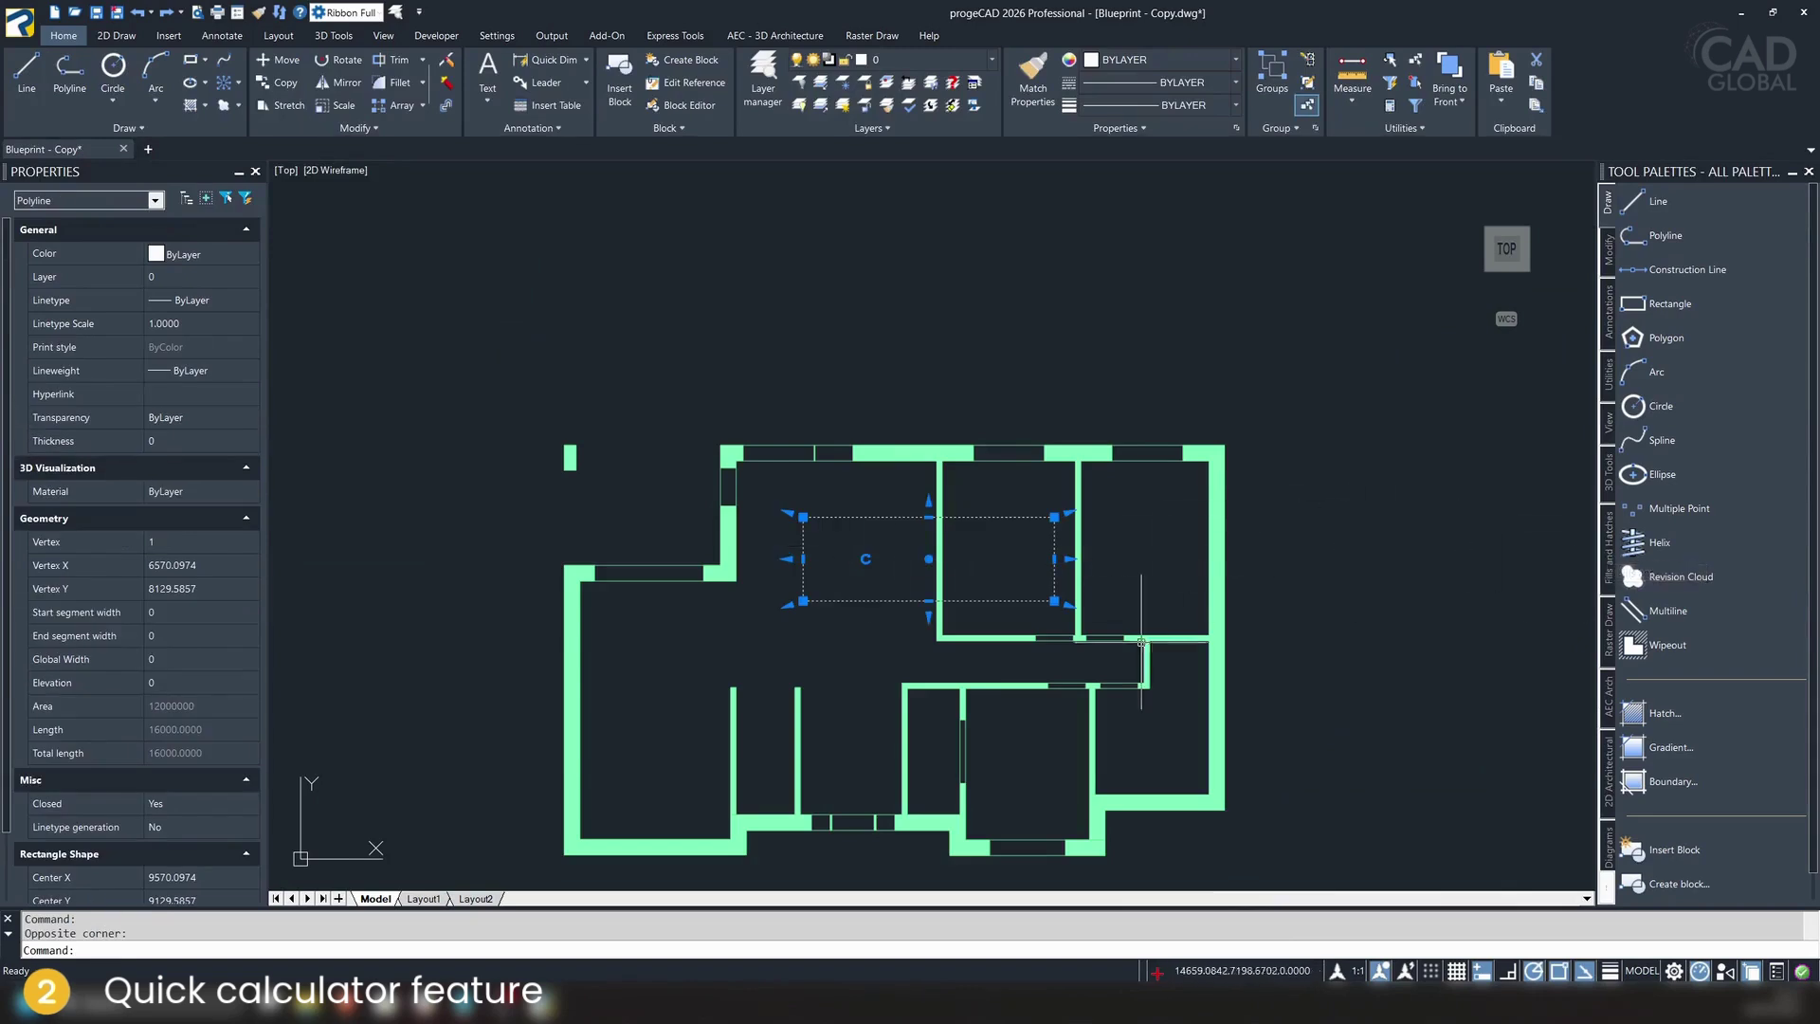
pyautogui.press('Escape')
pyautogui.click(844, 499)
pyautogui.click(771, 638)
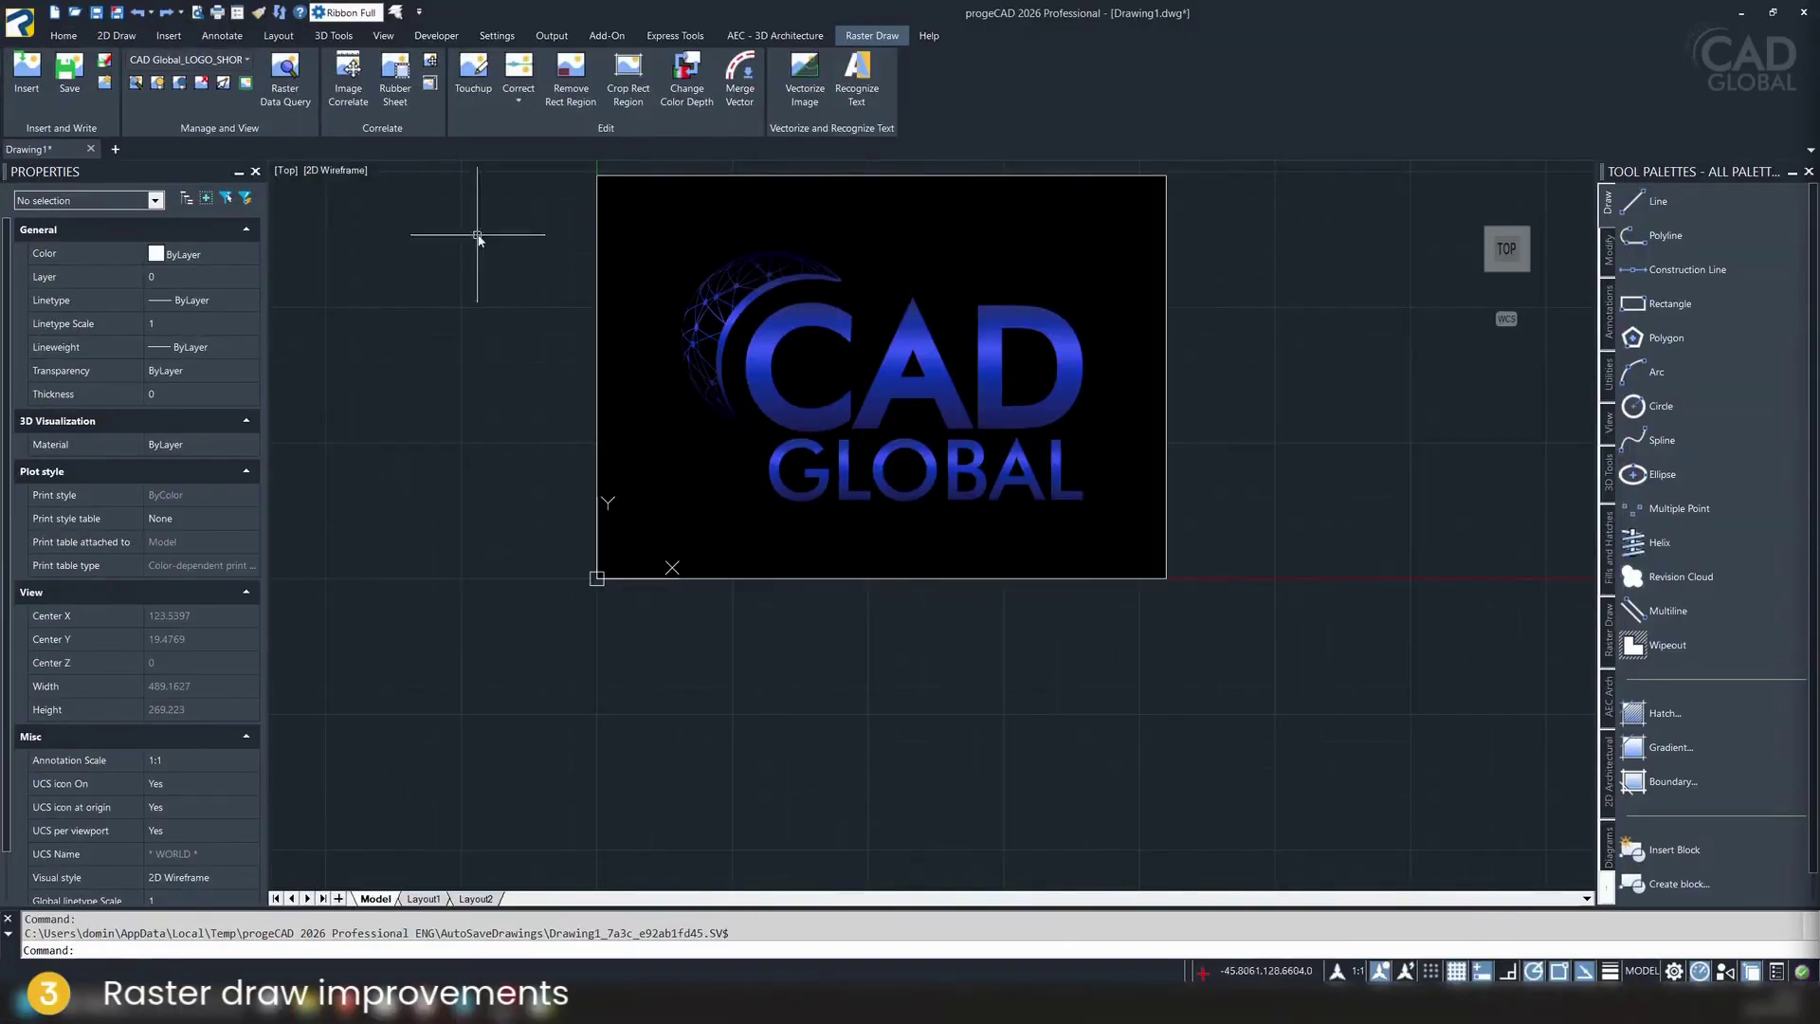
# Select the CAD Global logo image in Drawing1.dwg and mirror it from top to bottom with the raster Mirror correction
pyautogui.click(1223, 288)
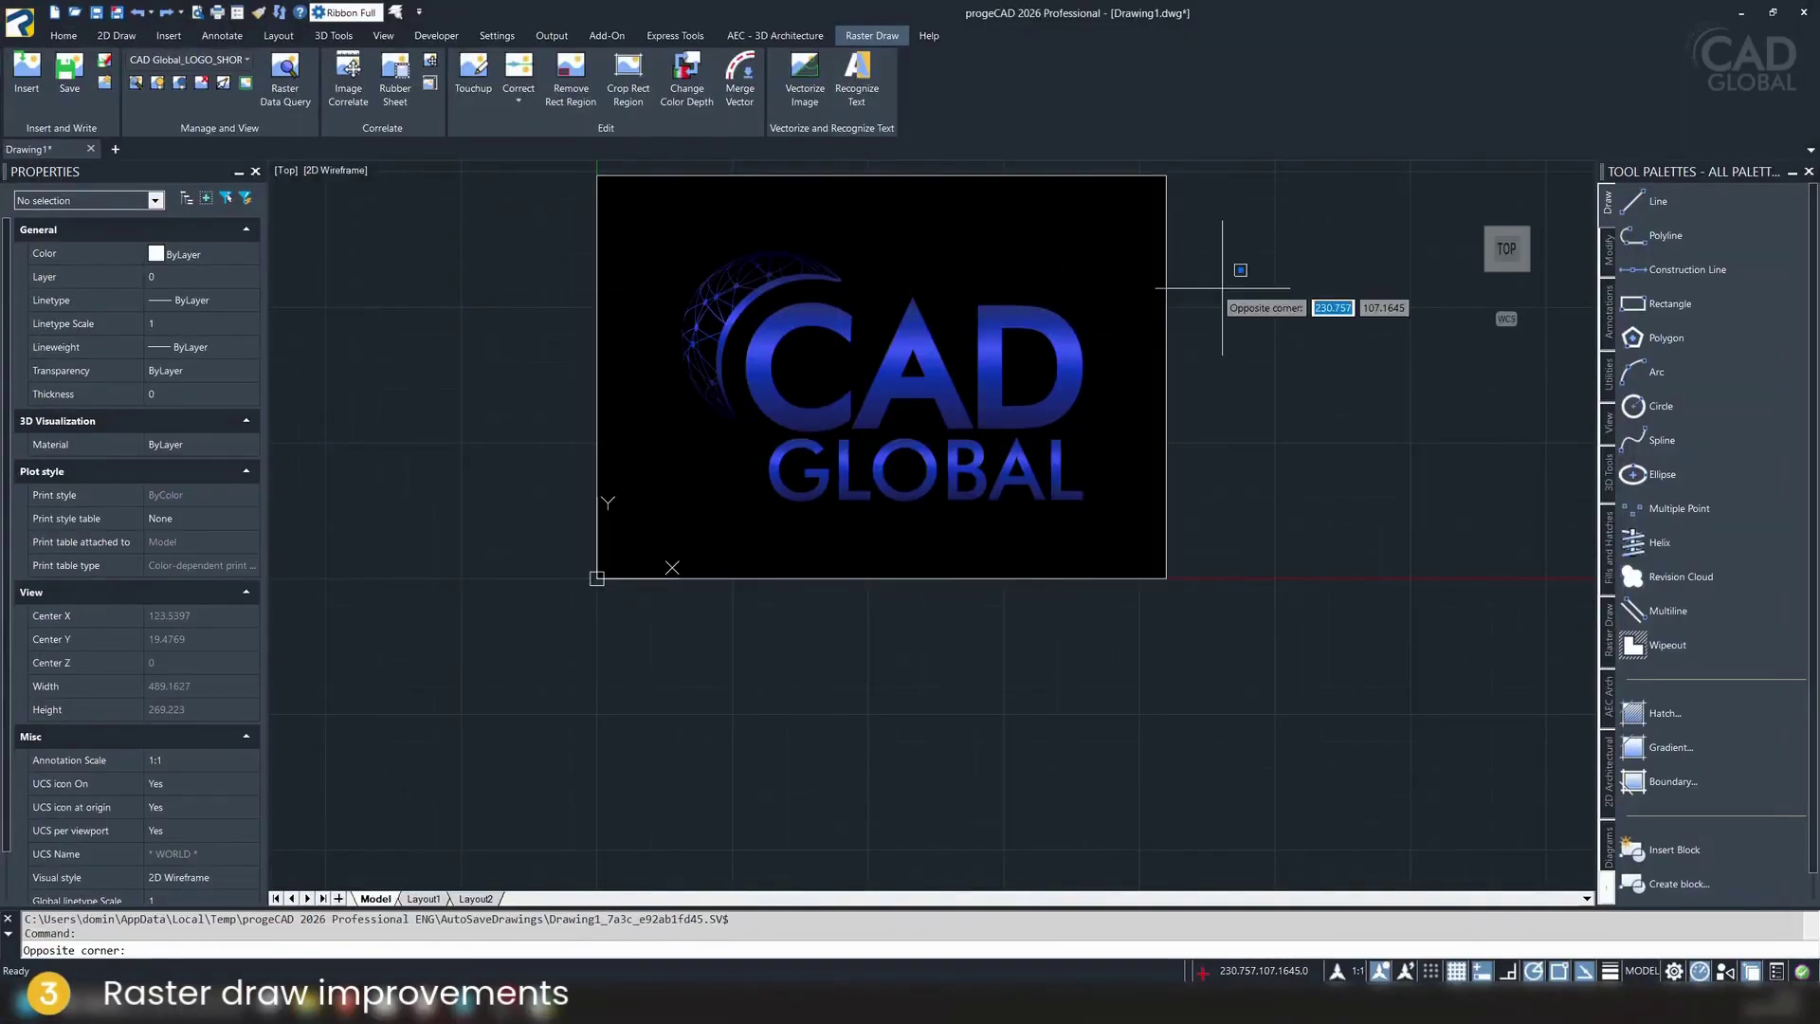
pyautogui.click(1119, 374)
pyautogui.moveTo(922, 418); pyautogui.dragTo(937, 493, button='middle')
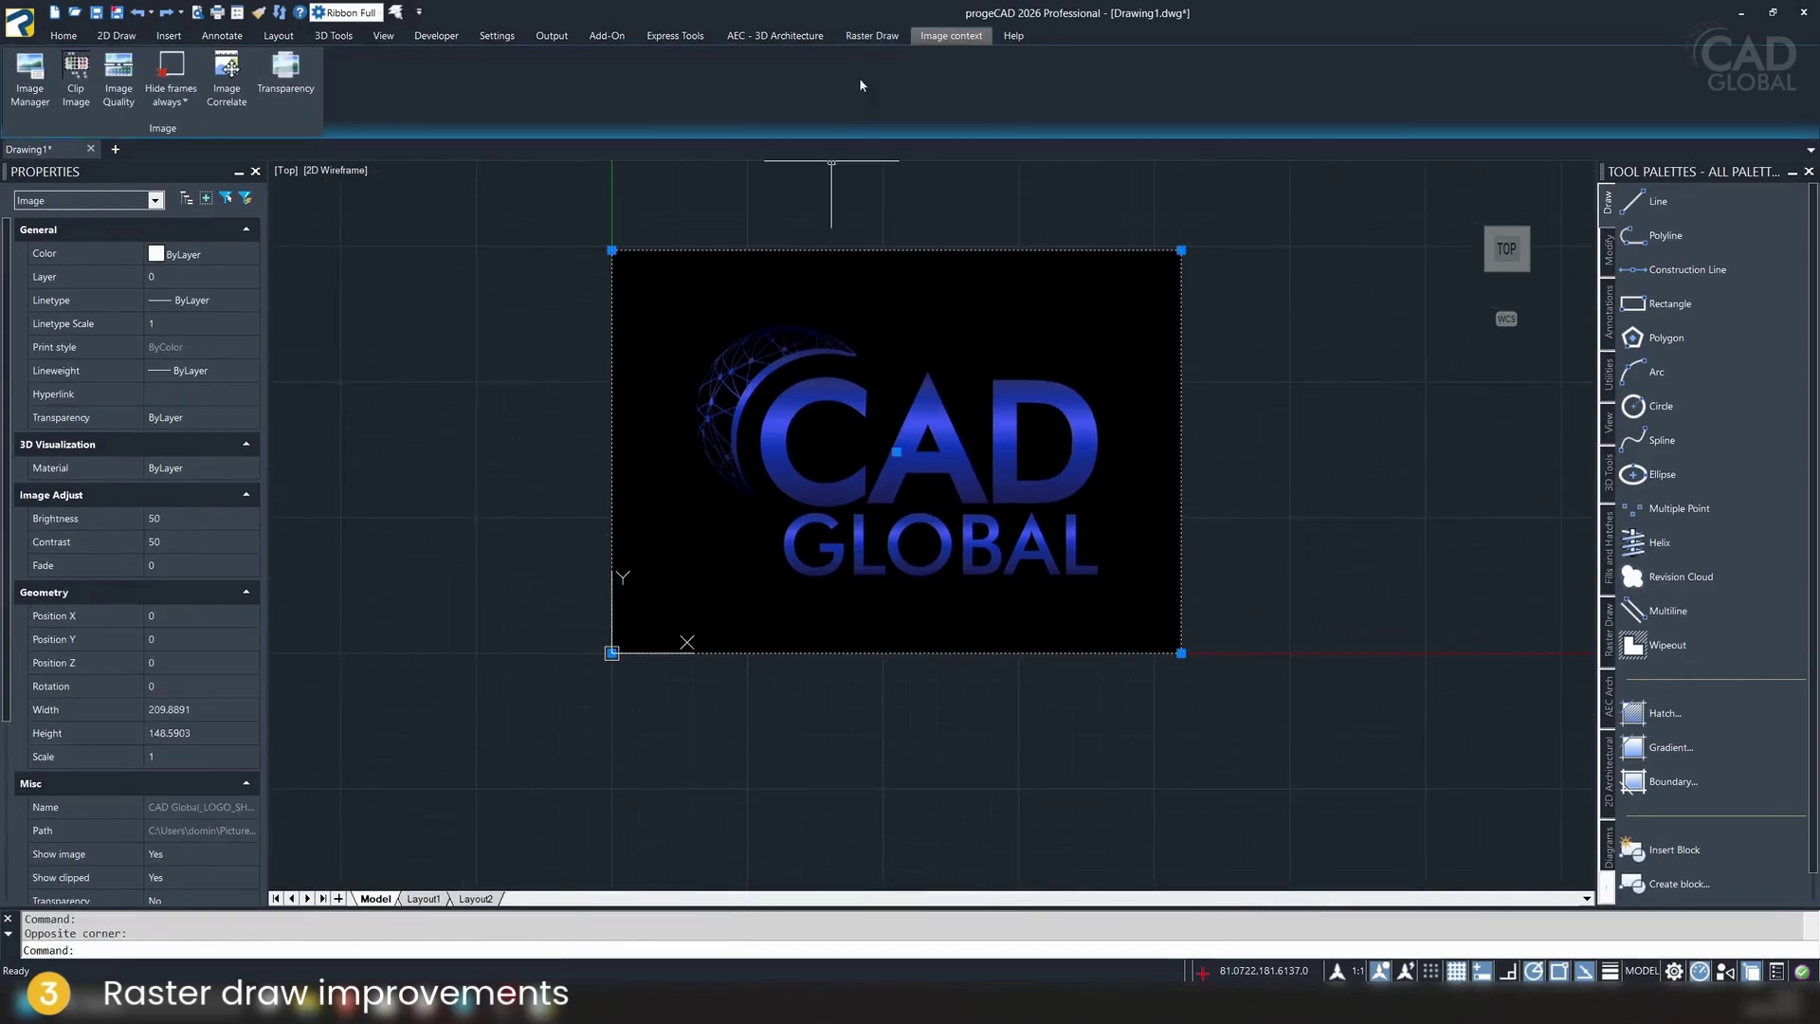
pyautogui.click(861, 29)
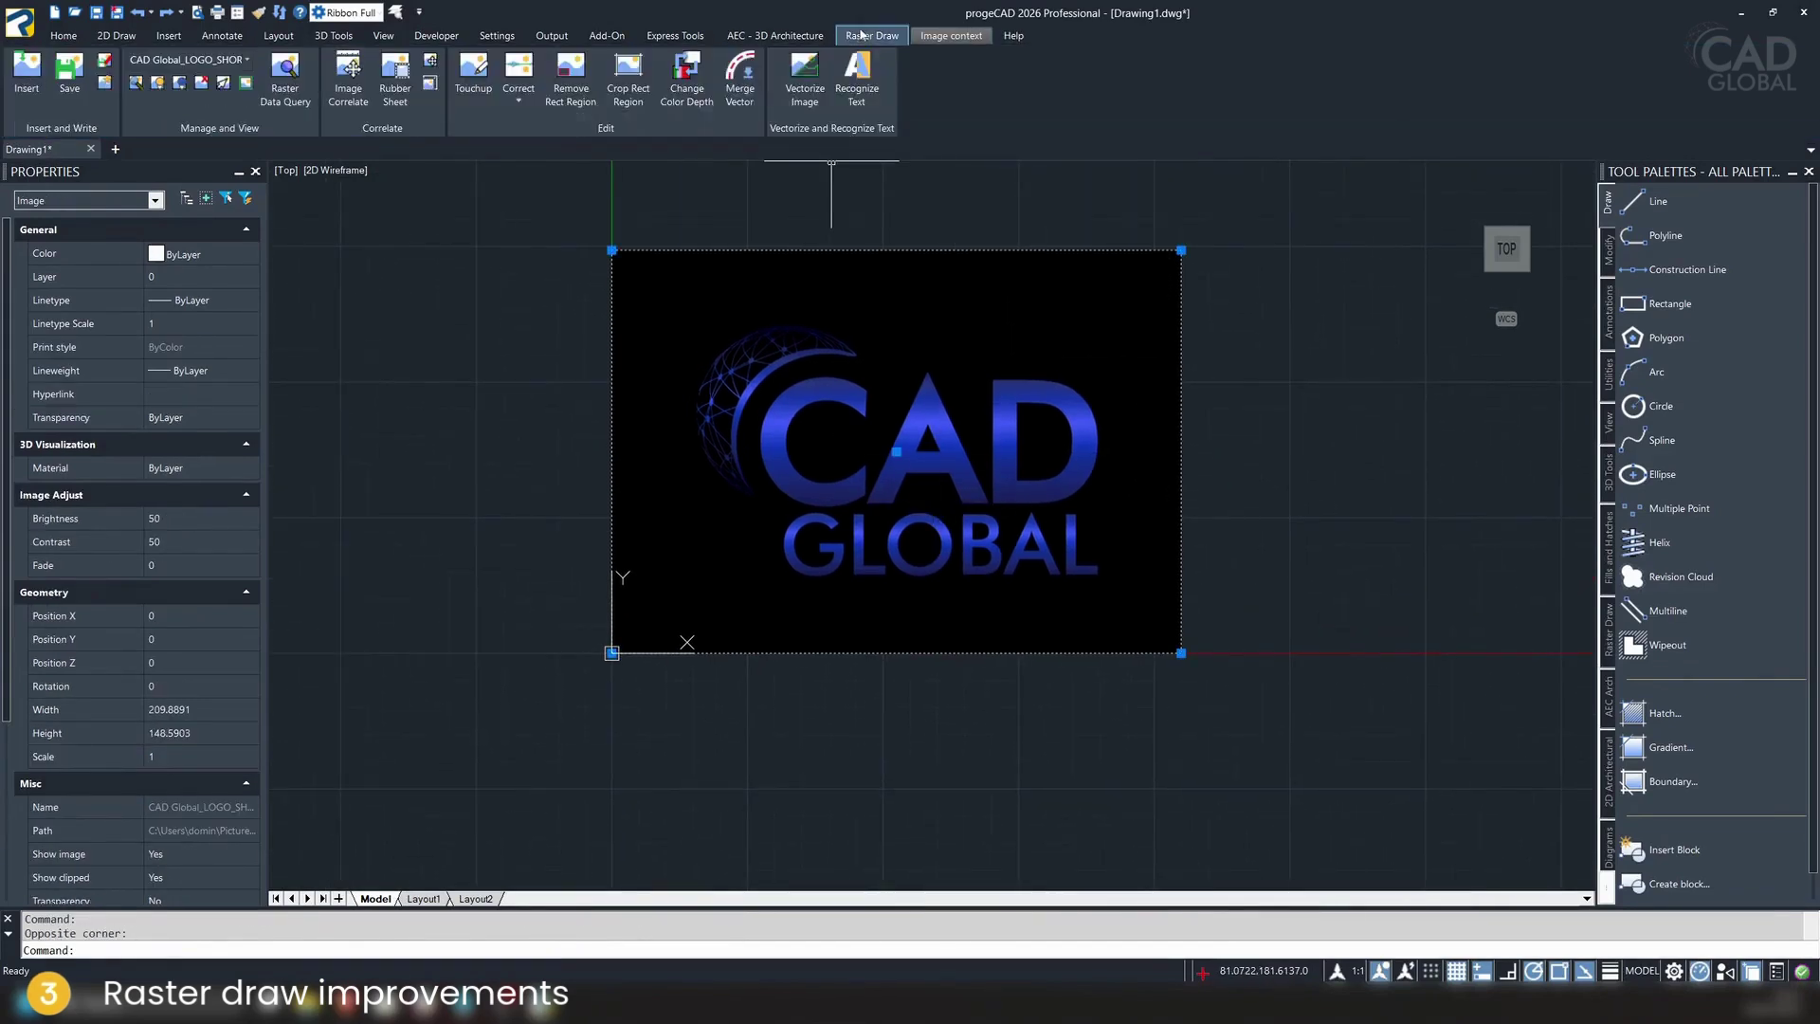
pyautogui.click(511, 102)
pyautogui.click(527, 254)
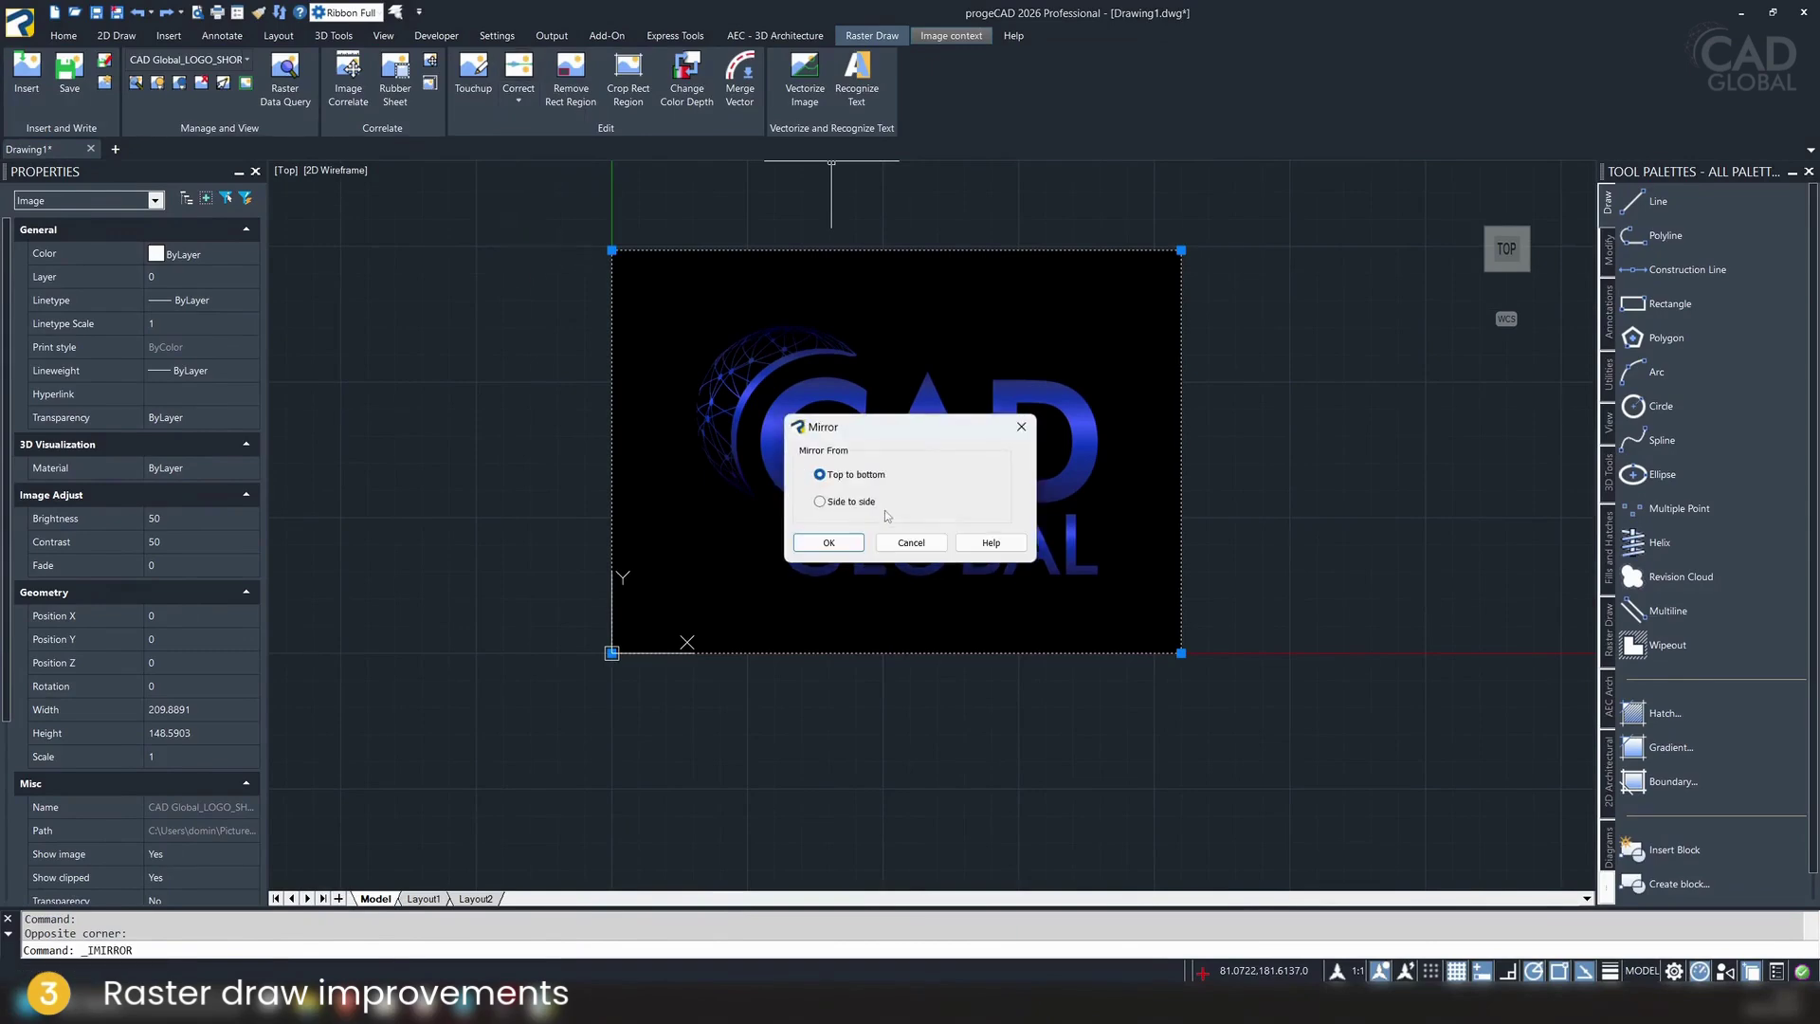
pyautogui.click(828, 542)
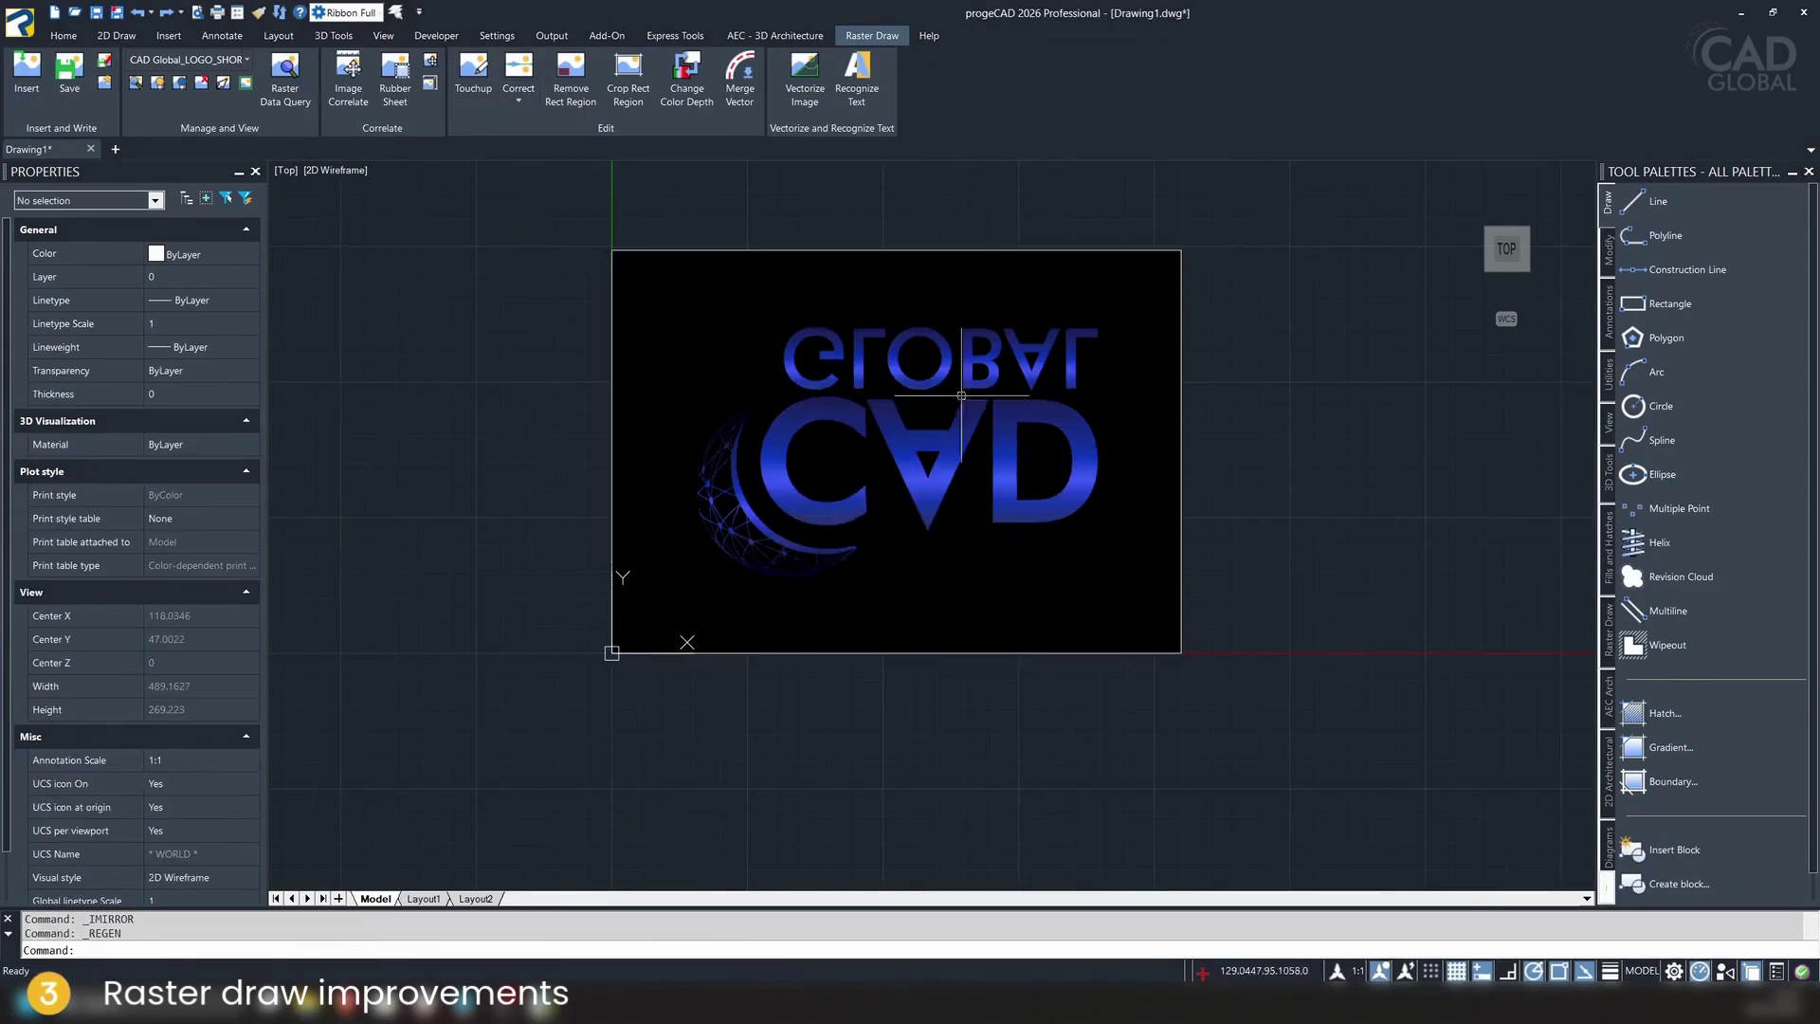
# Mirror the flipped logo image from top to bottom once more to turn it upright again
pyautogui.click(520, 100)
pyautogui.click(537, 247)
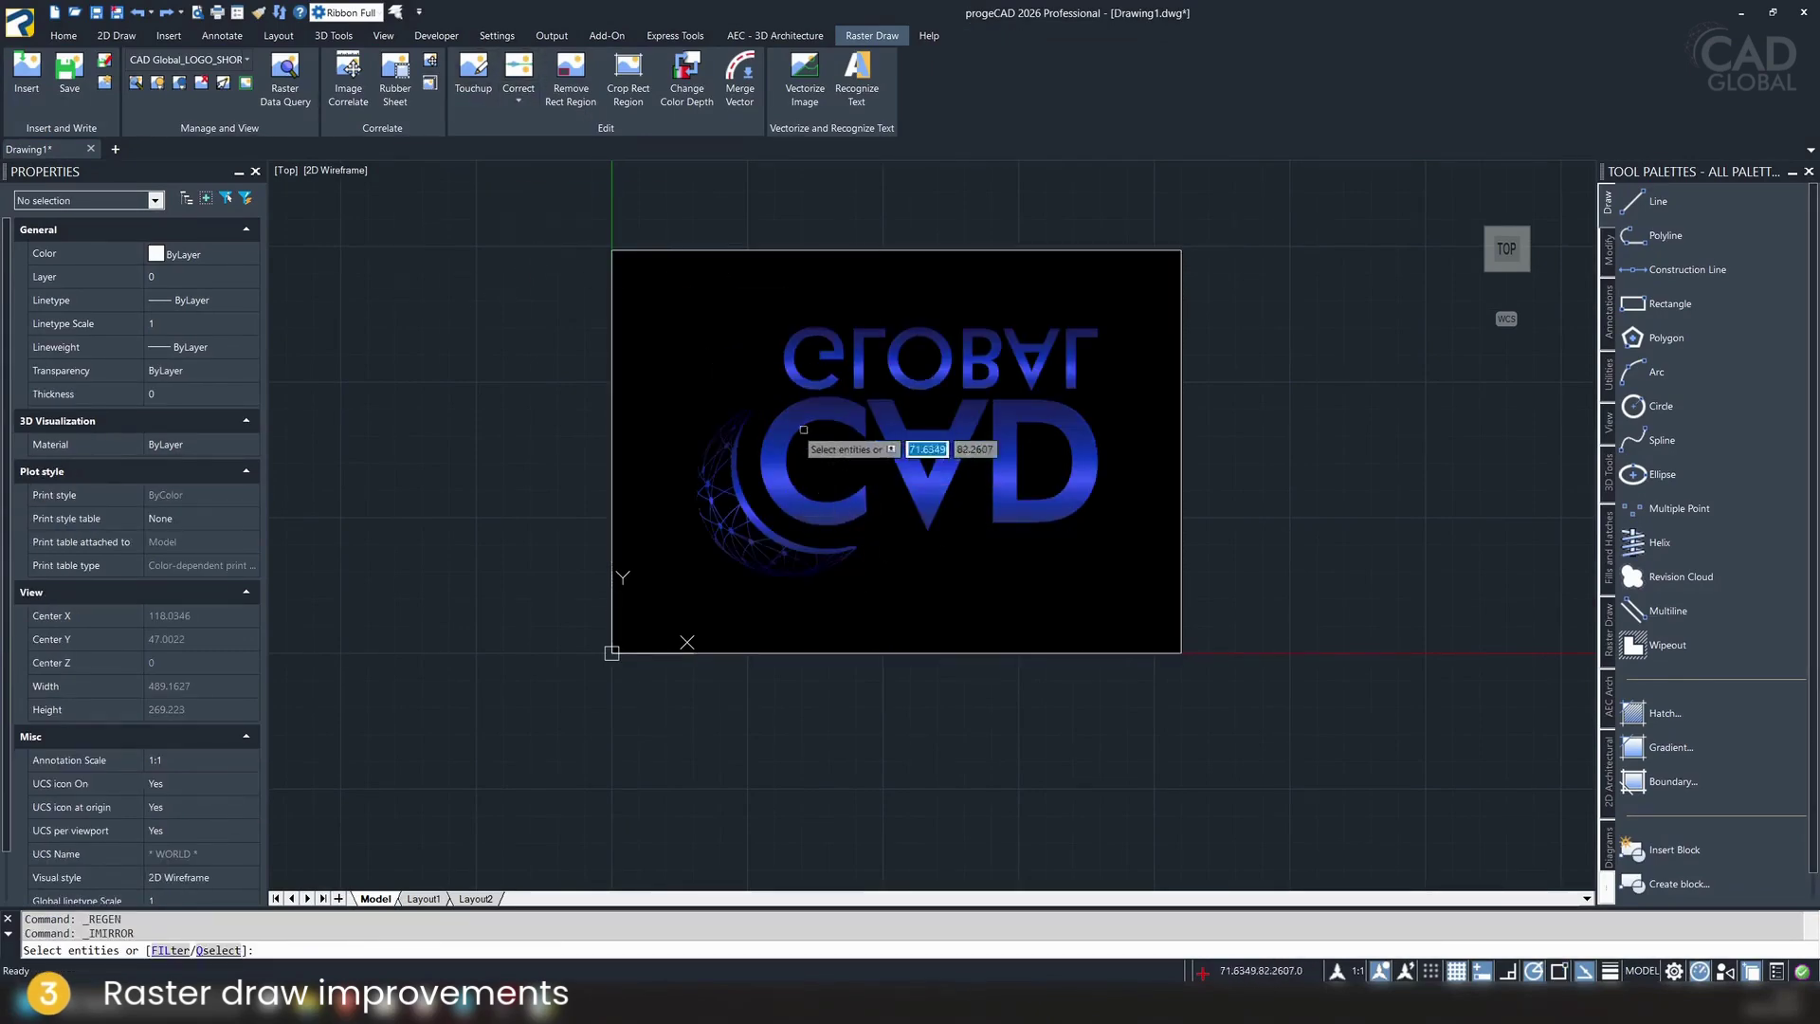
pyautogui.click(757, 229)
pyautogui.click(704, 271)
pyautogui.press('Return')
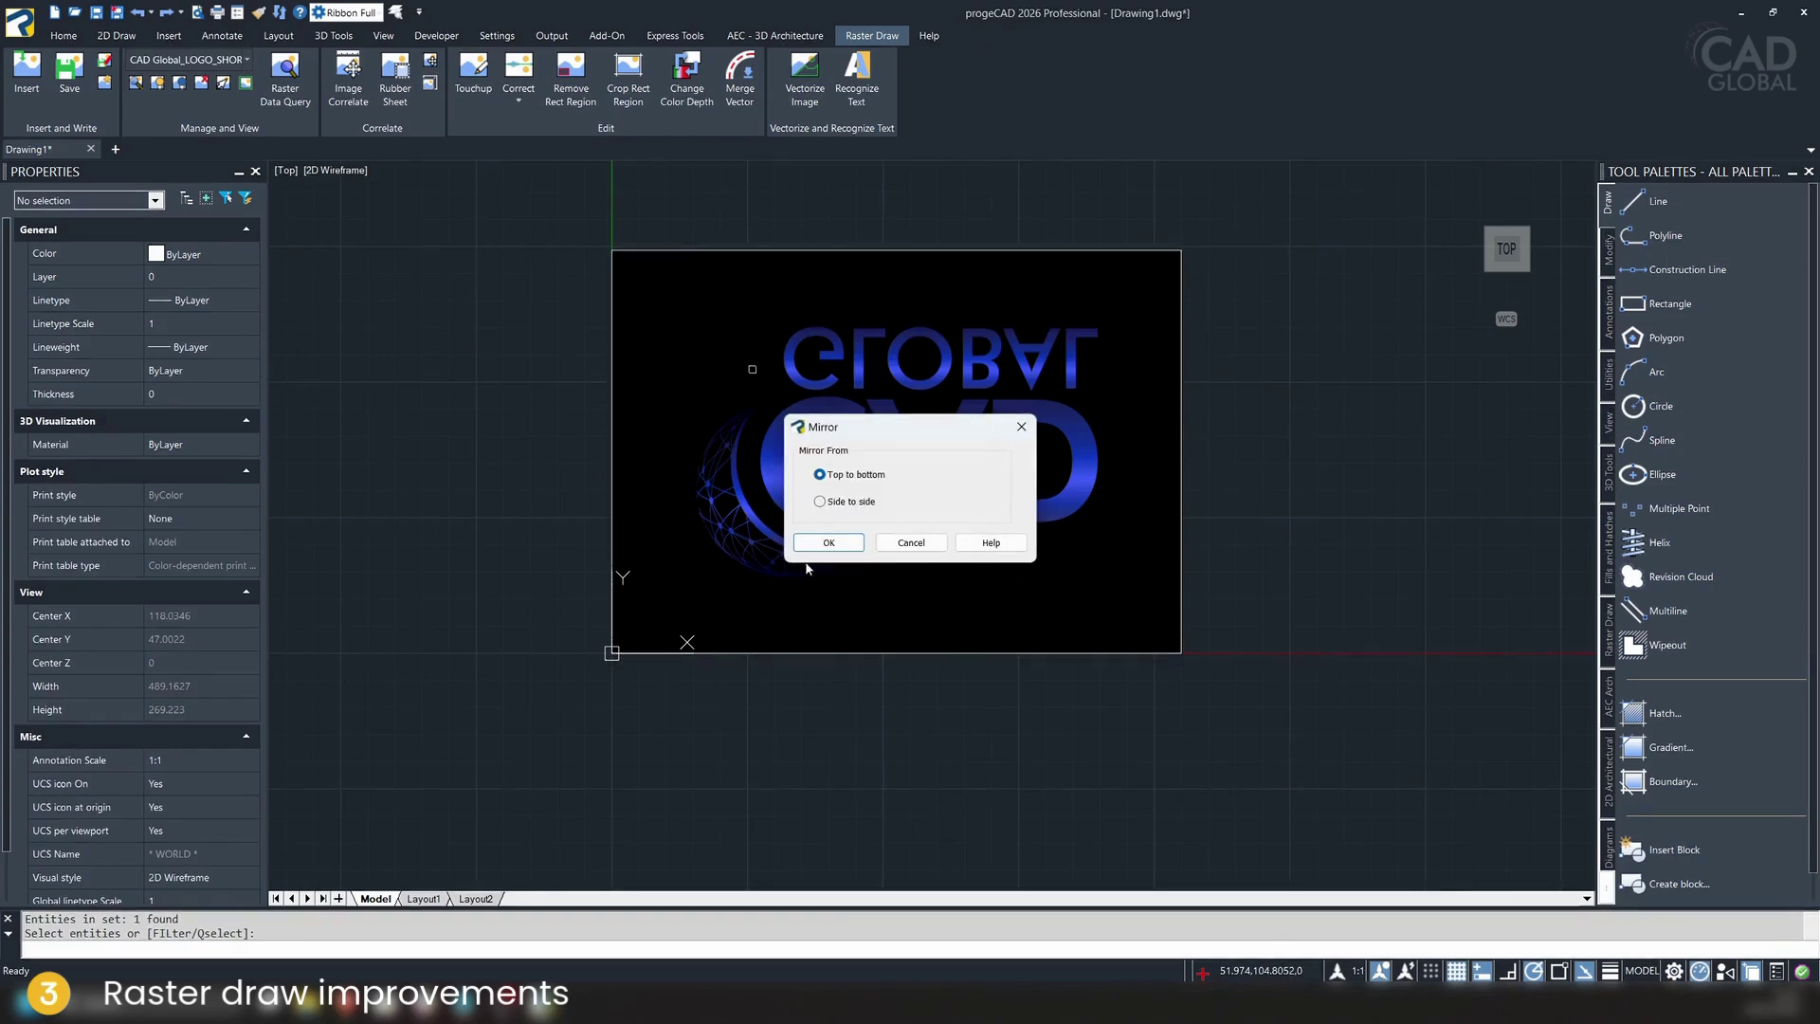
pyautogui.click(817, 544)
pyautogui.click(1248, 258)
pyautogui.press('Escape')
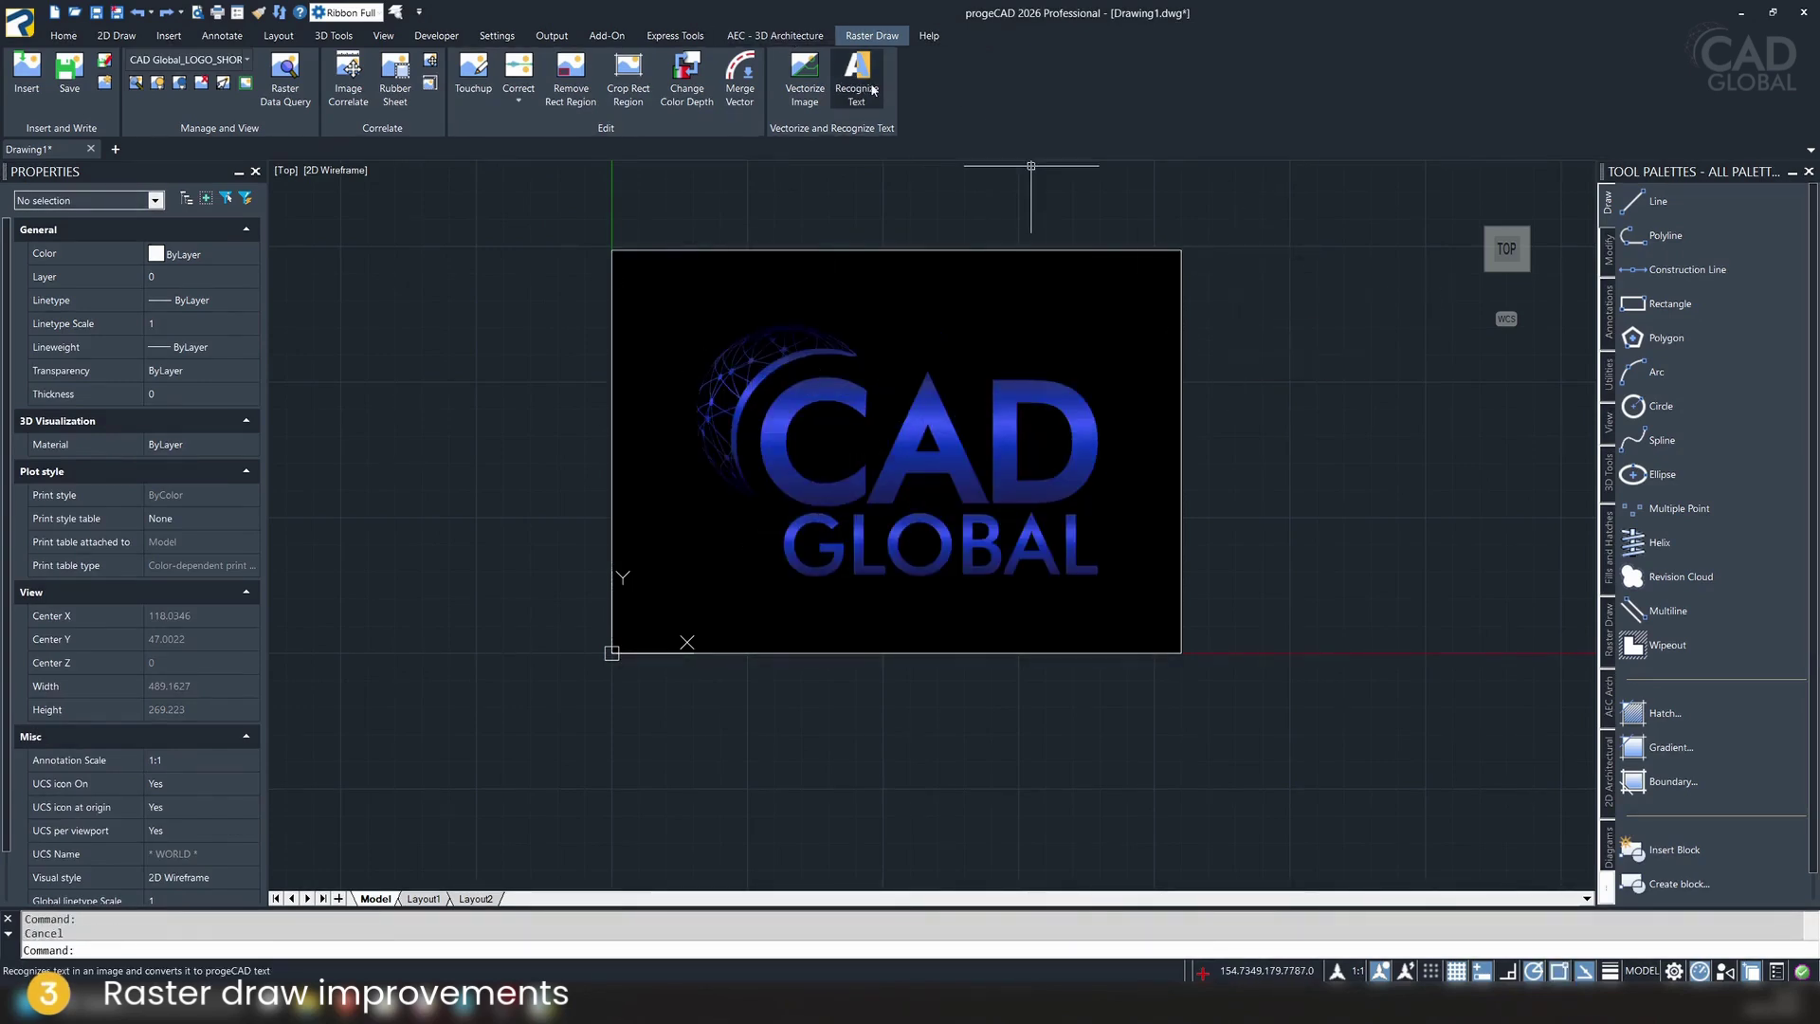
# Run Recognize Text on the logo image, framing the word GLOBAL, and accept the result with the output set to Text
pyautogui.click(873, 89)
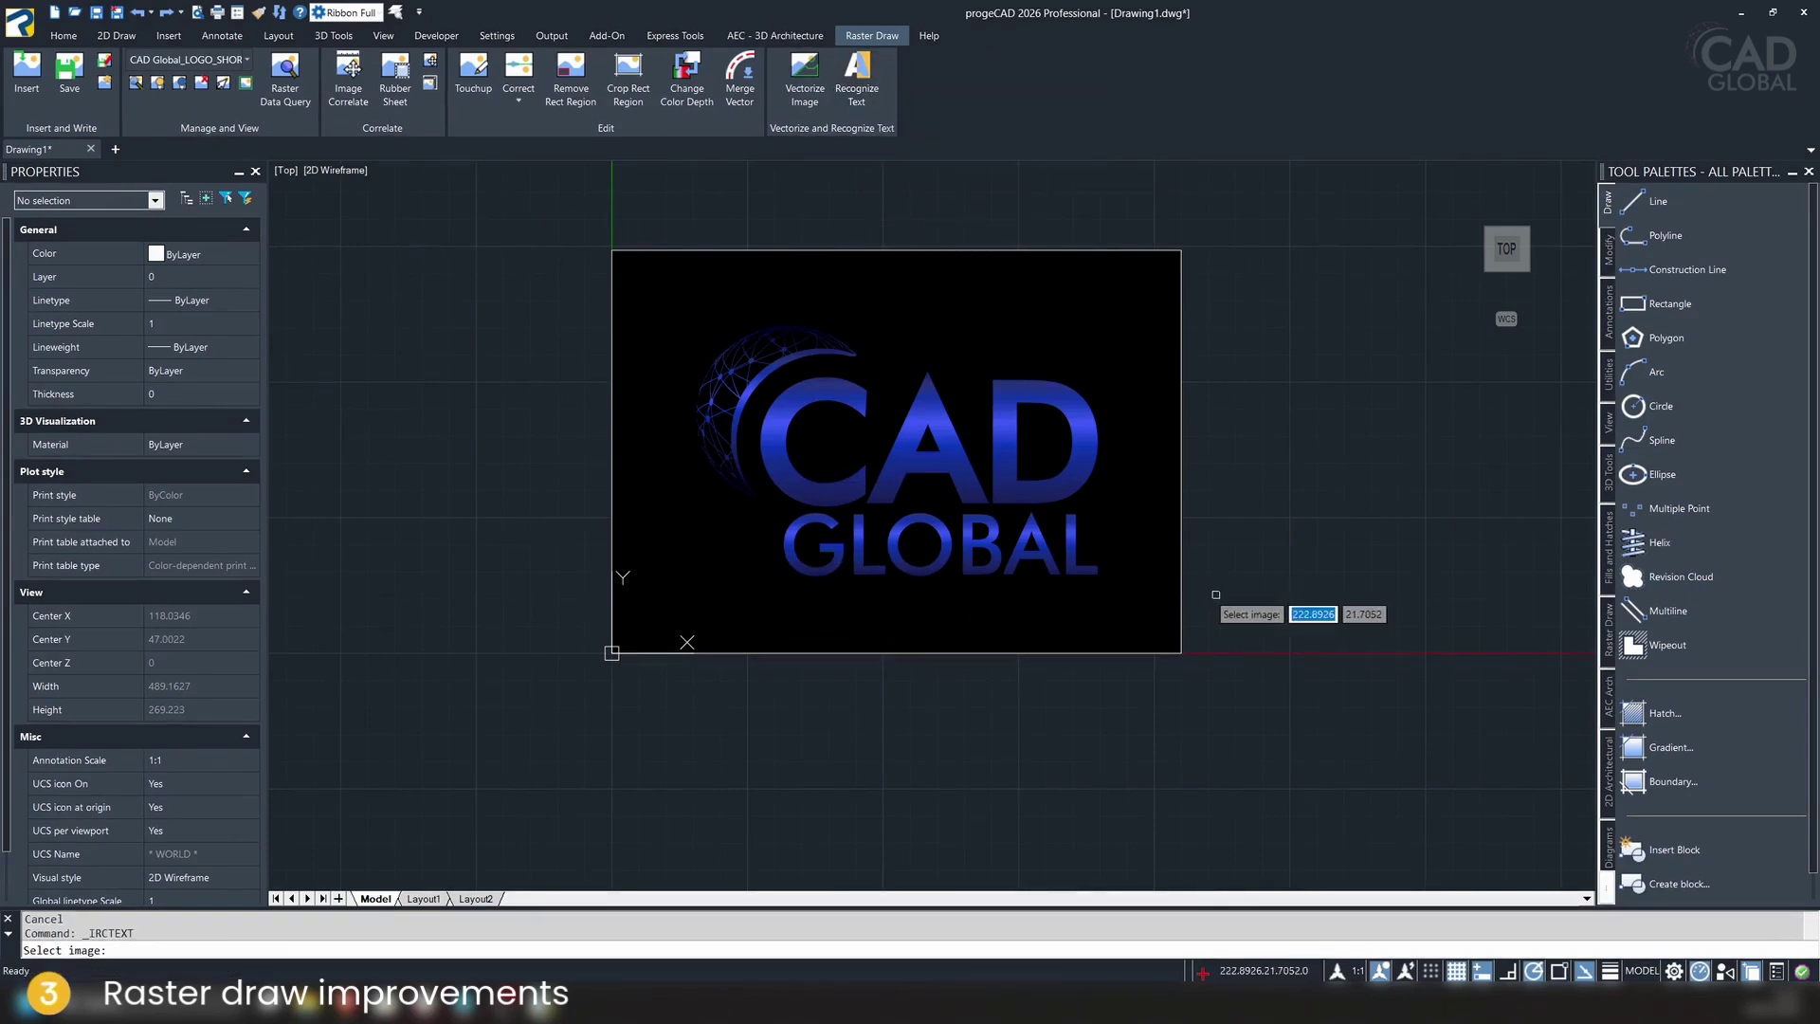
pyautogui.click(1168, 590)
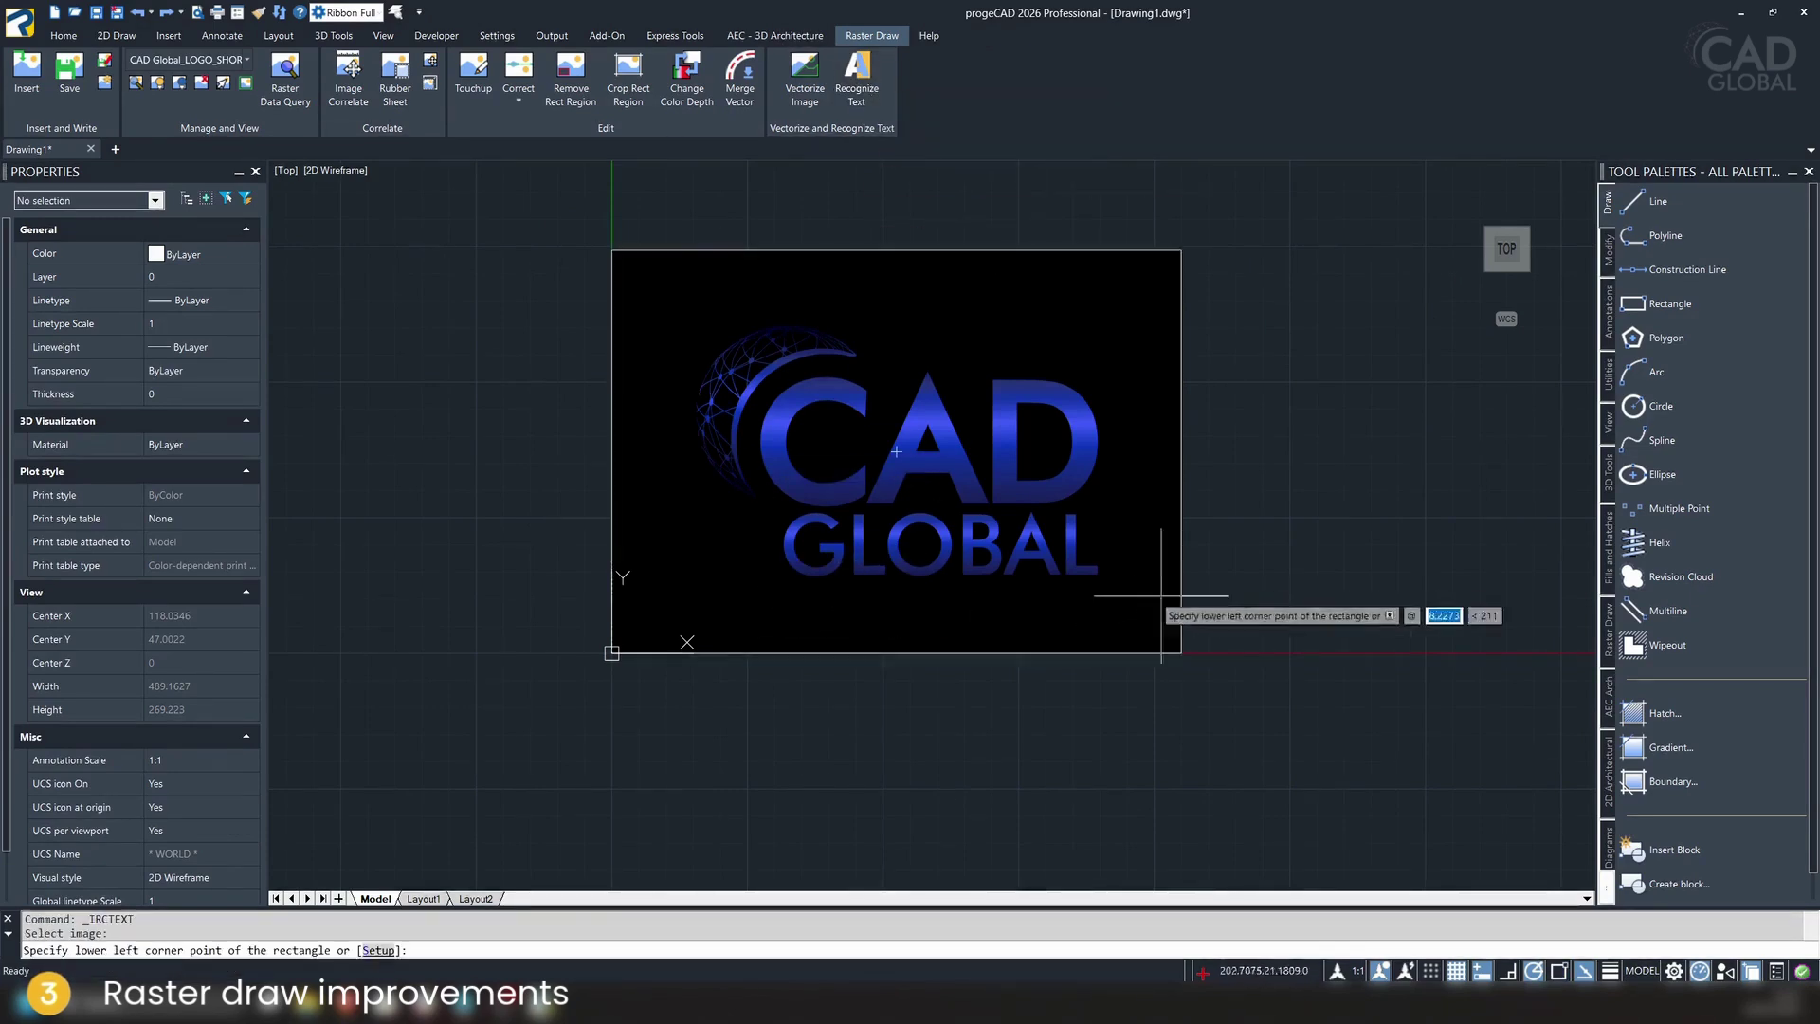
pyautogui.click(776, 598)
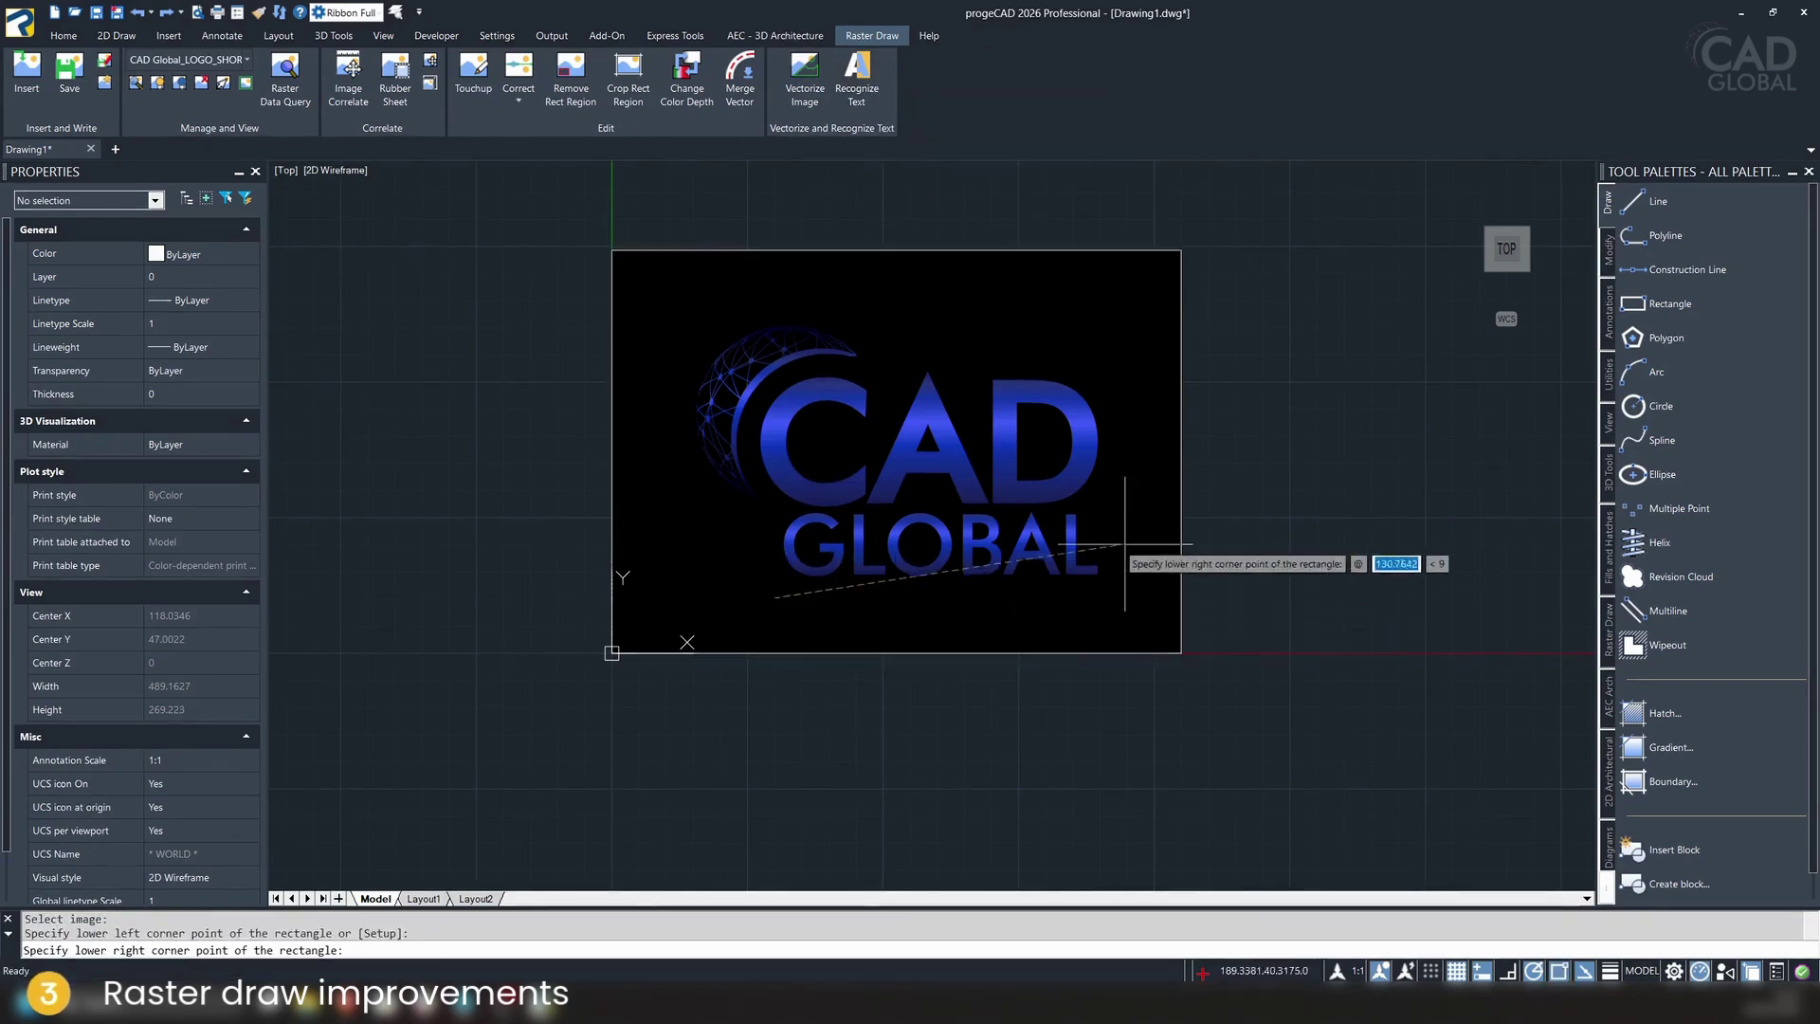
pyautogui.click(1104, 500)
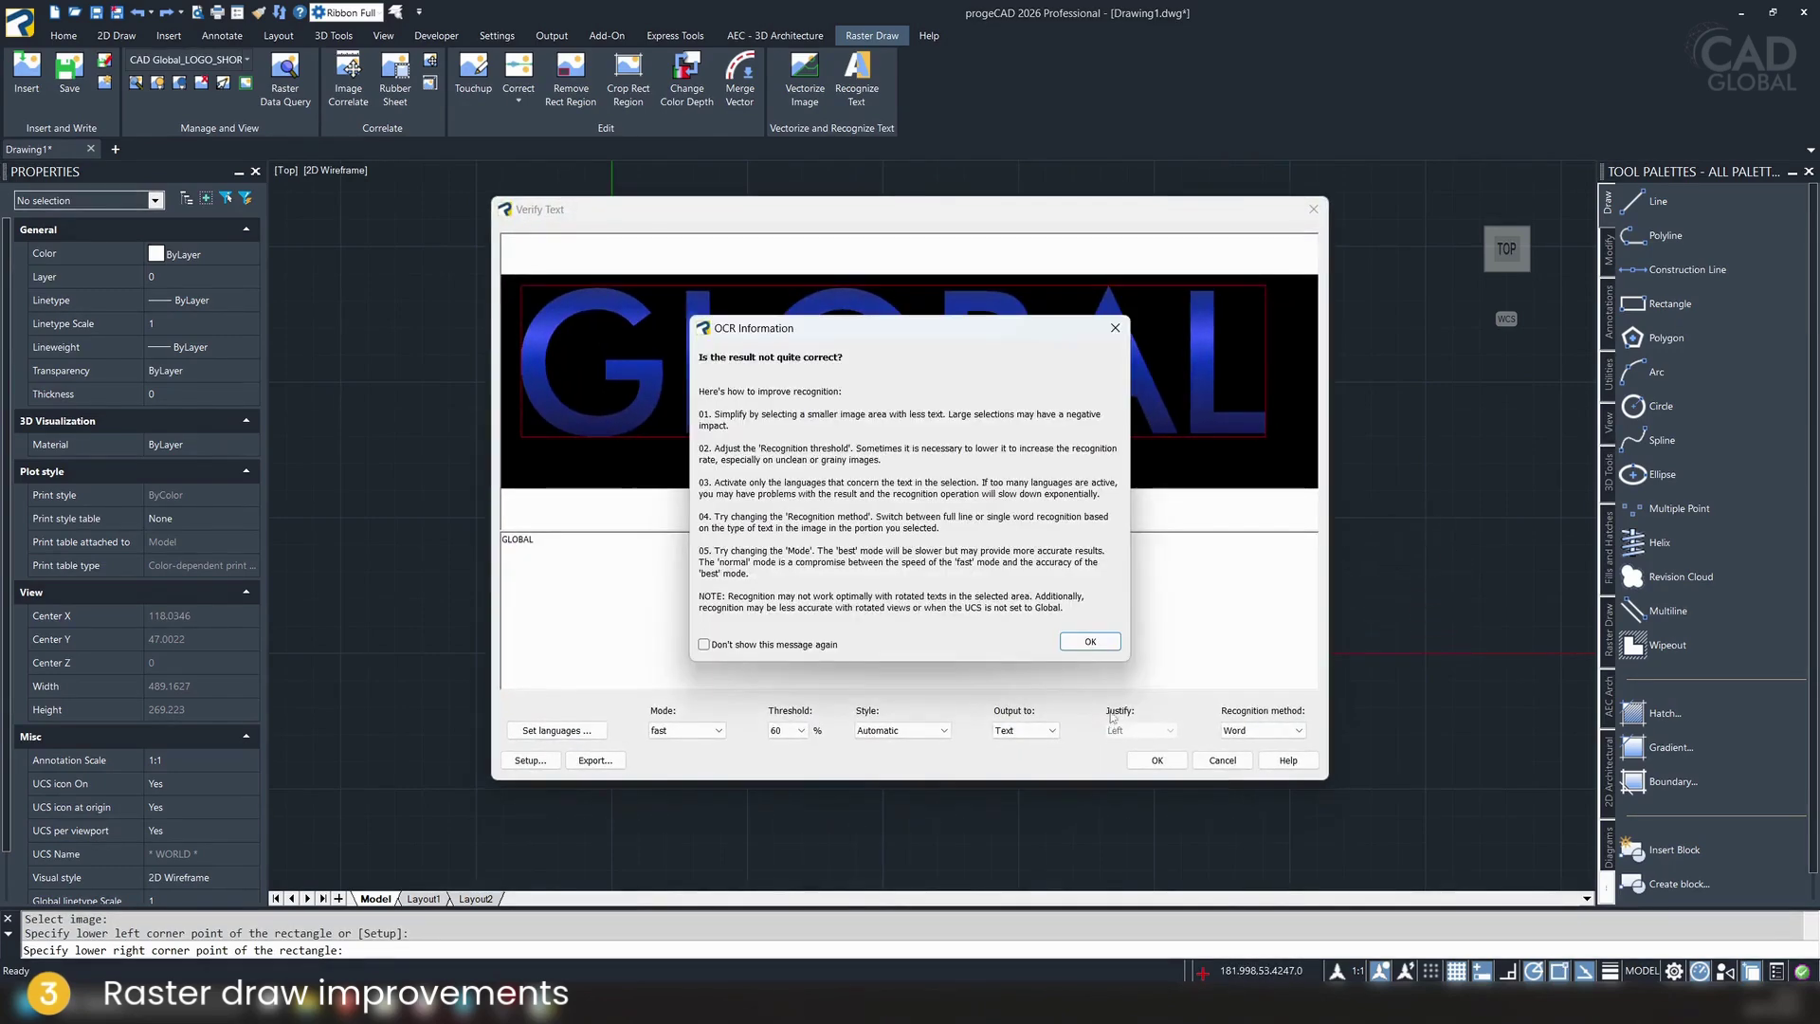
pyautogui.click(1105, 644)
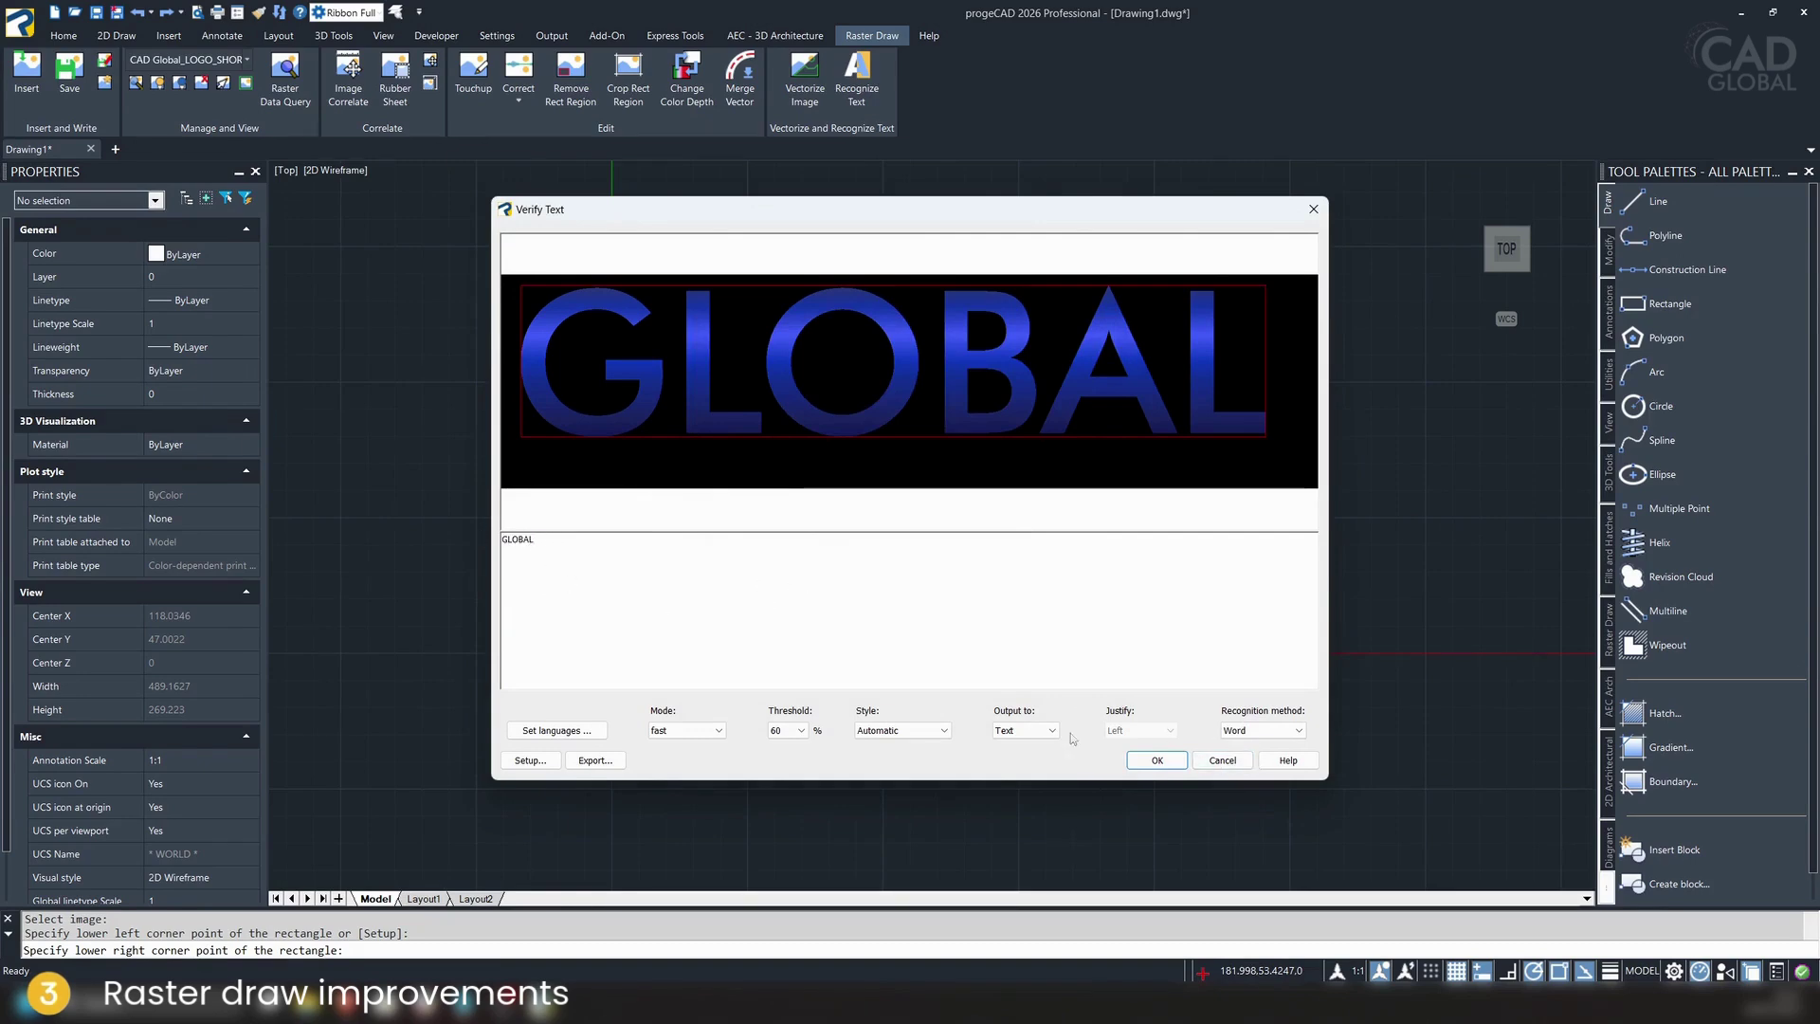
pyautogui.click(1156, 760)
# Move the recognized GLOBAL text straight down to sit below the image's own GLOBAL lettering, and deselect it
pyautogui.click(783, 574)
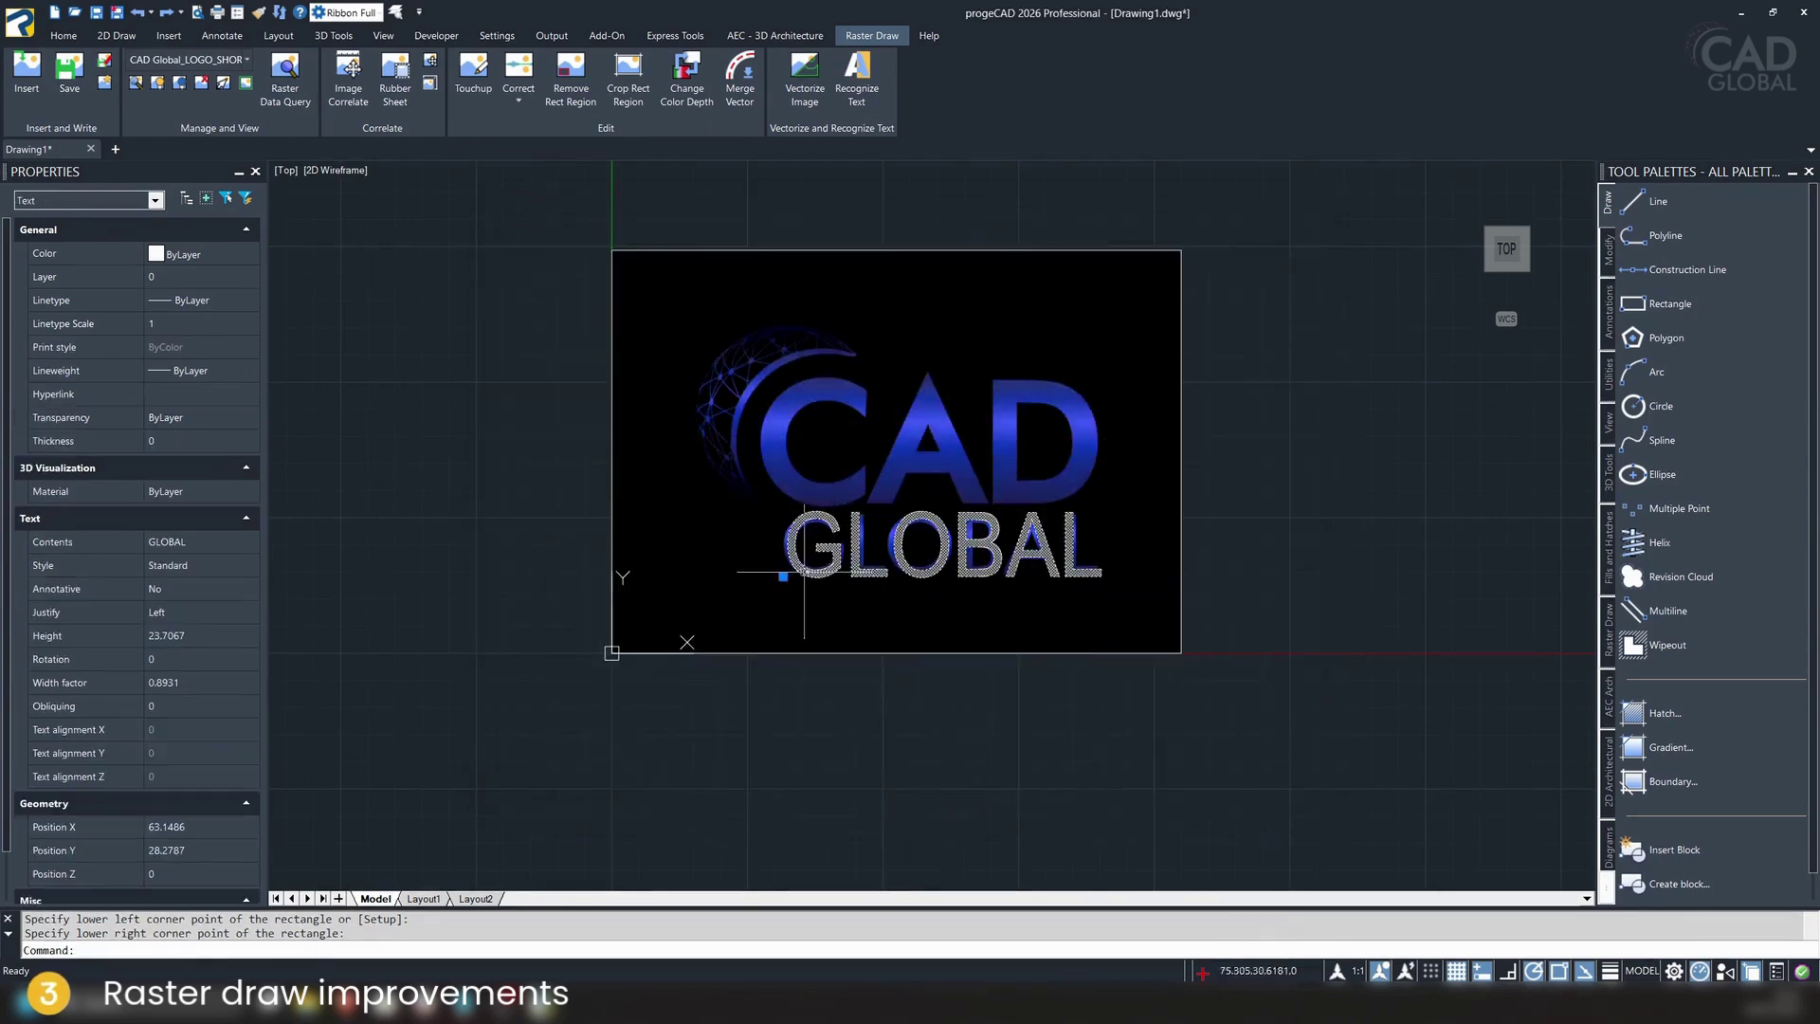
pyautogui.click(783, 576)
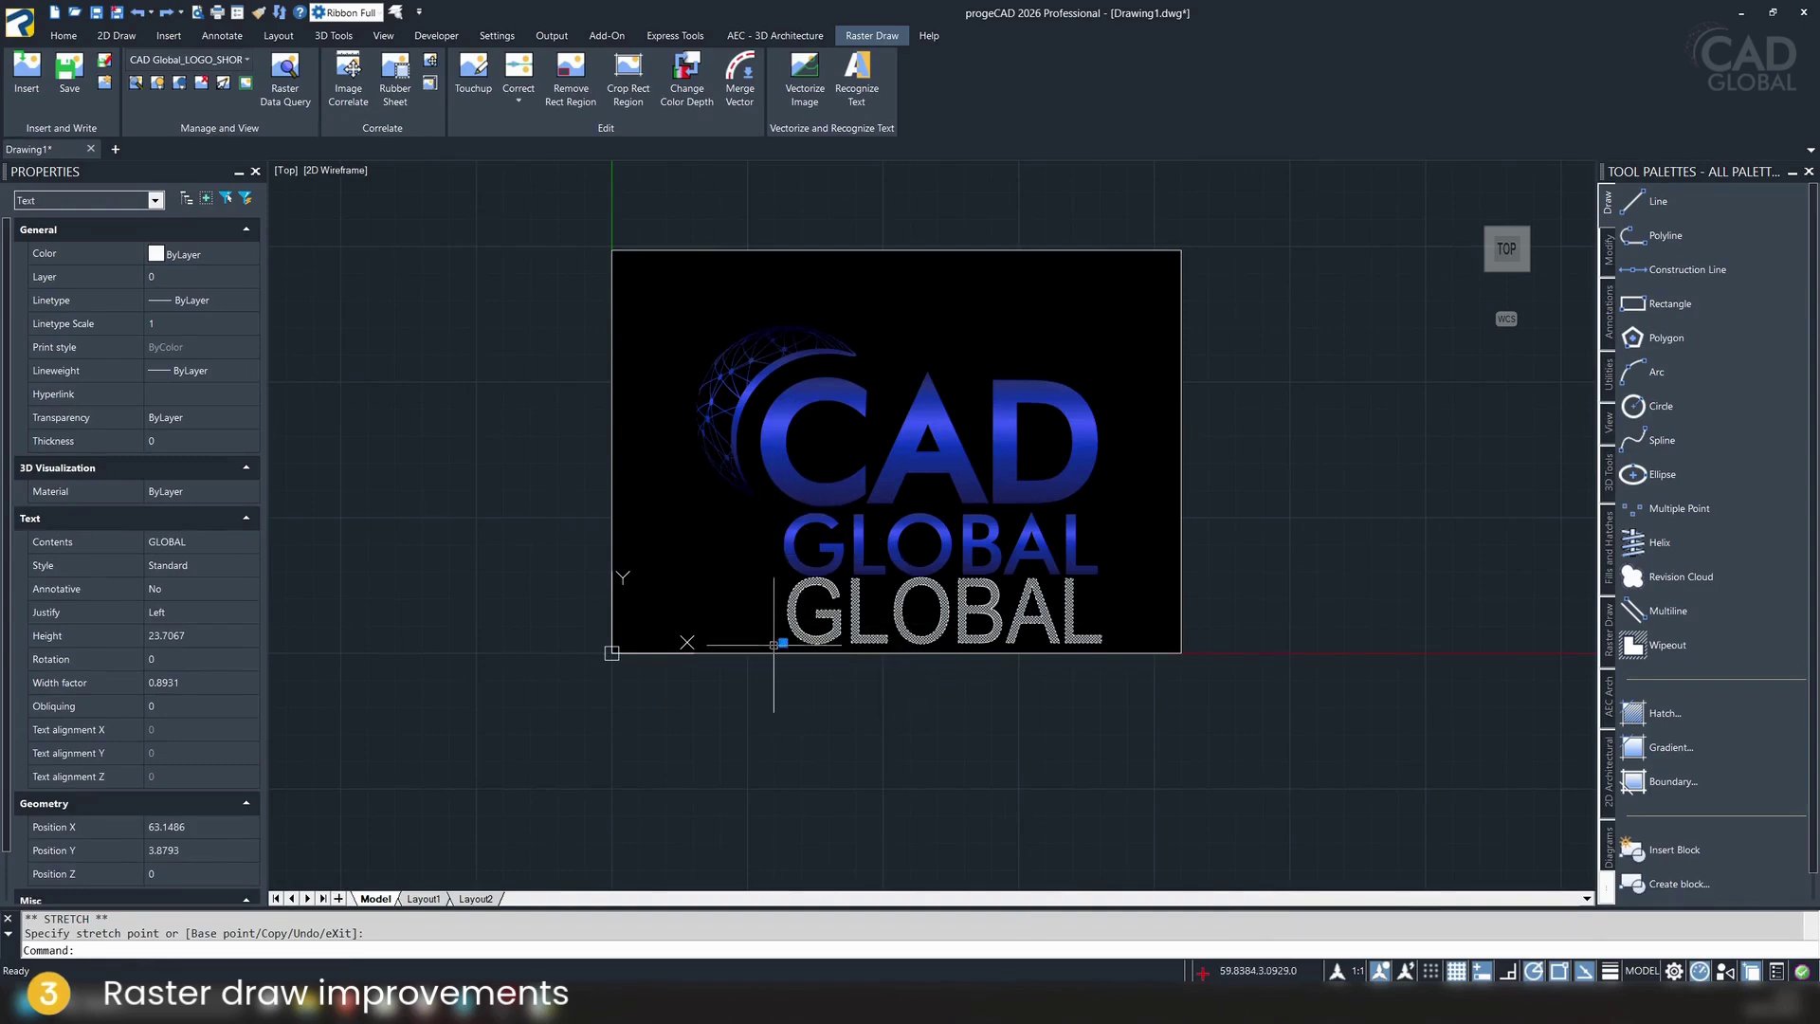
pyautogui.click(785, 643)
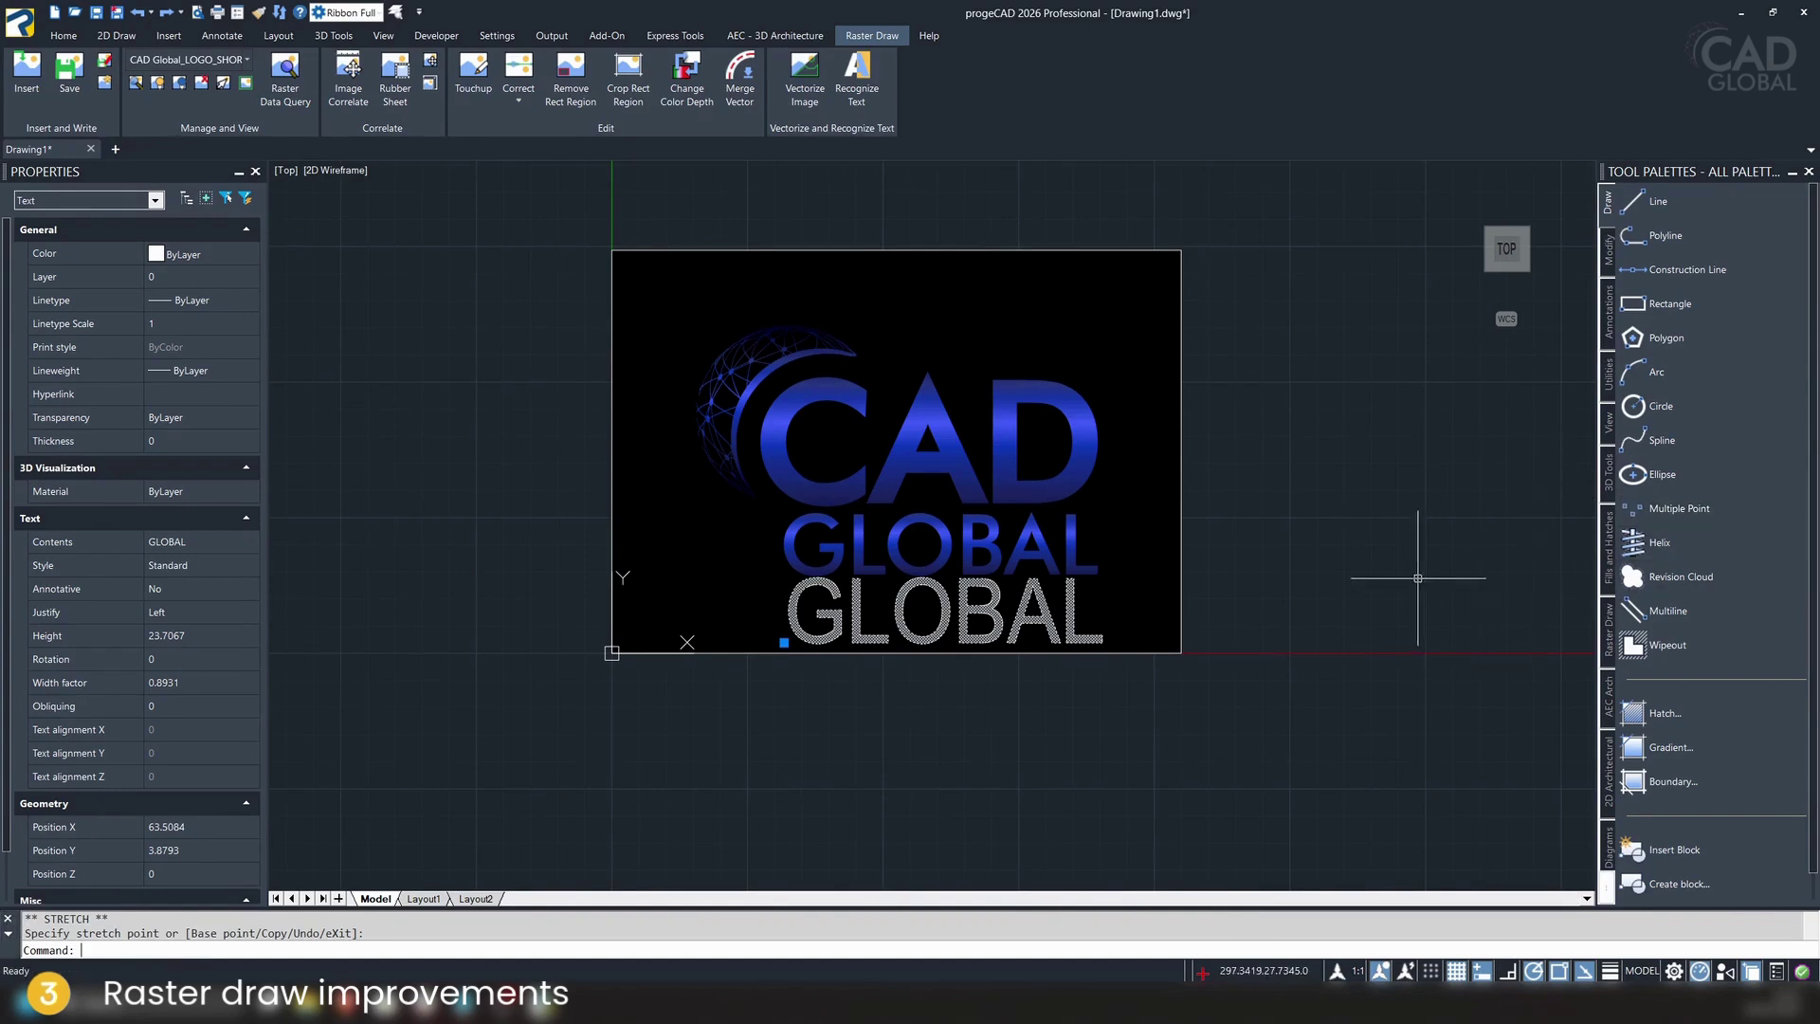
pyautogui.press('Escape')
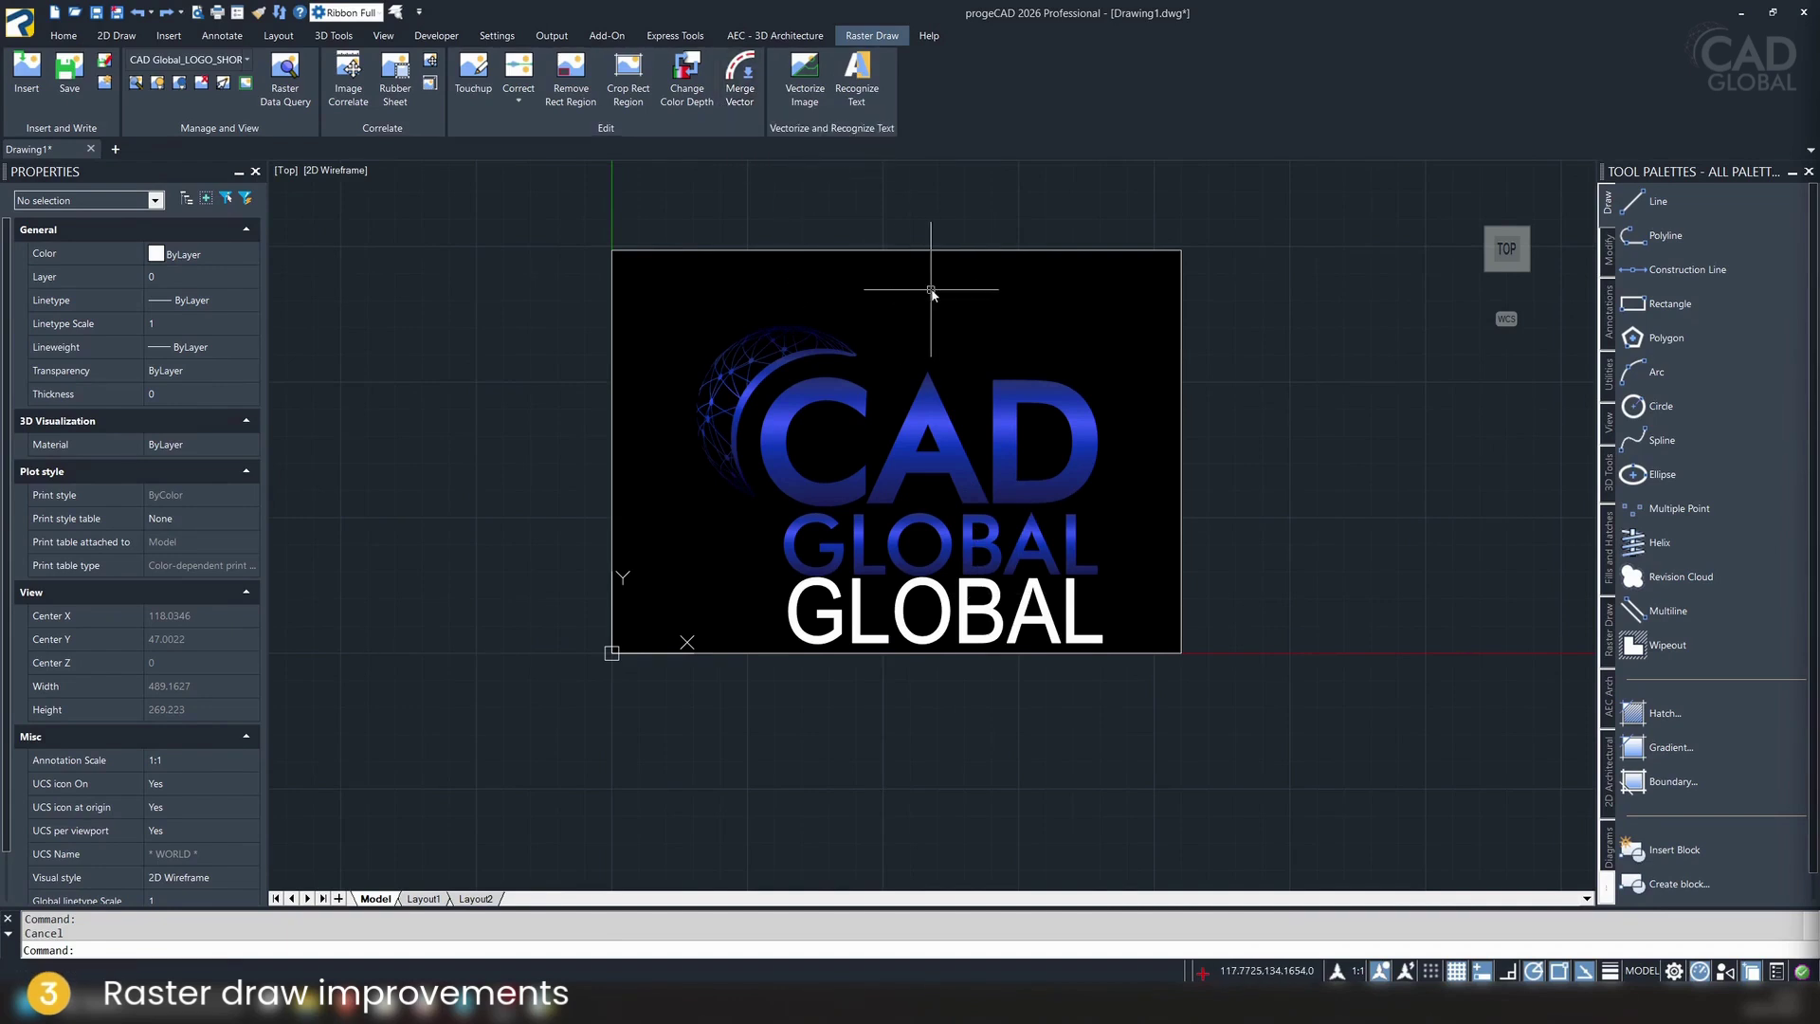
# Draw a rectangle around the logo and text, from inside the image's upper-left area to the image's lower-right corner
pyautogui.moveTo(942, 312); pyautogui.dragTo(836, 433, button='middle')
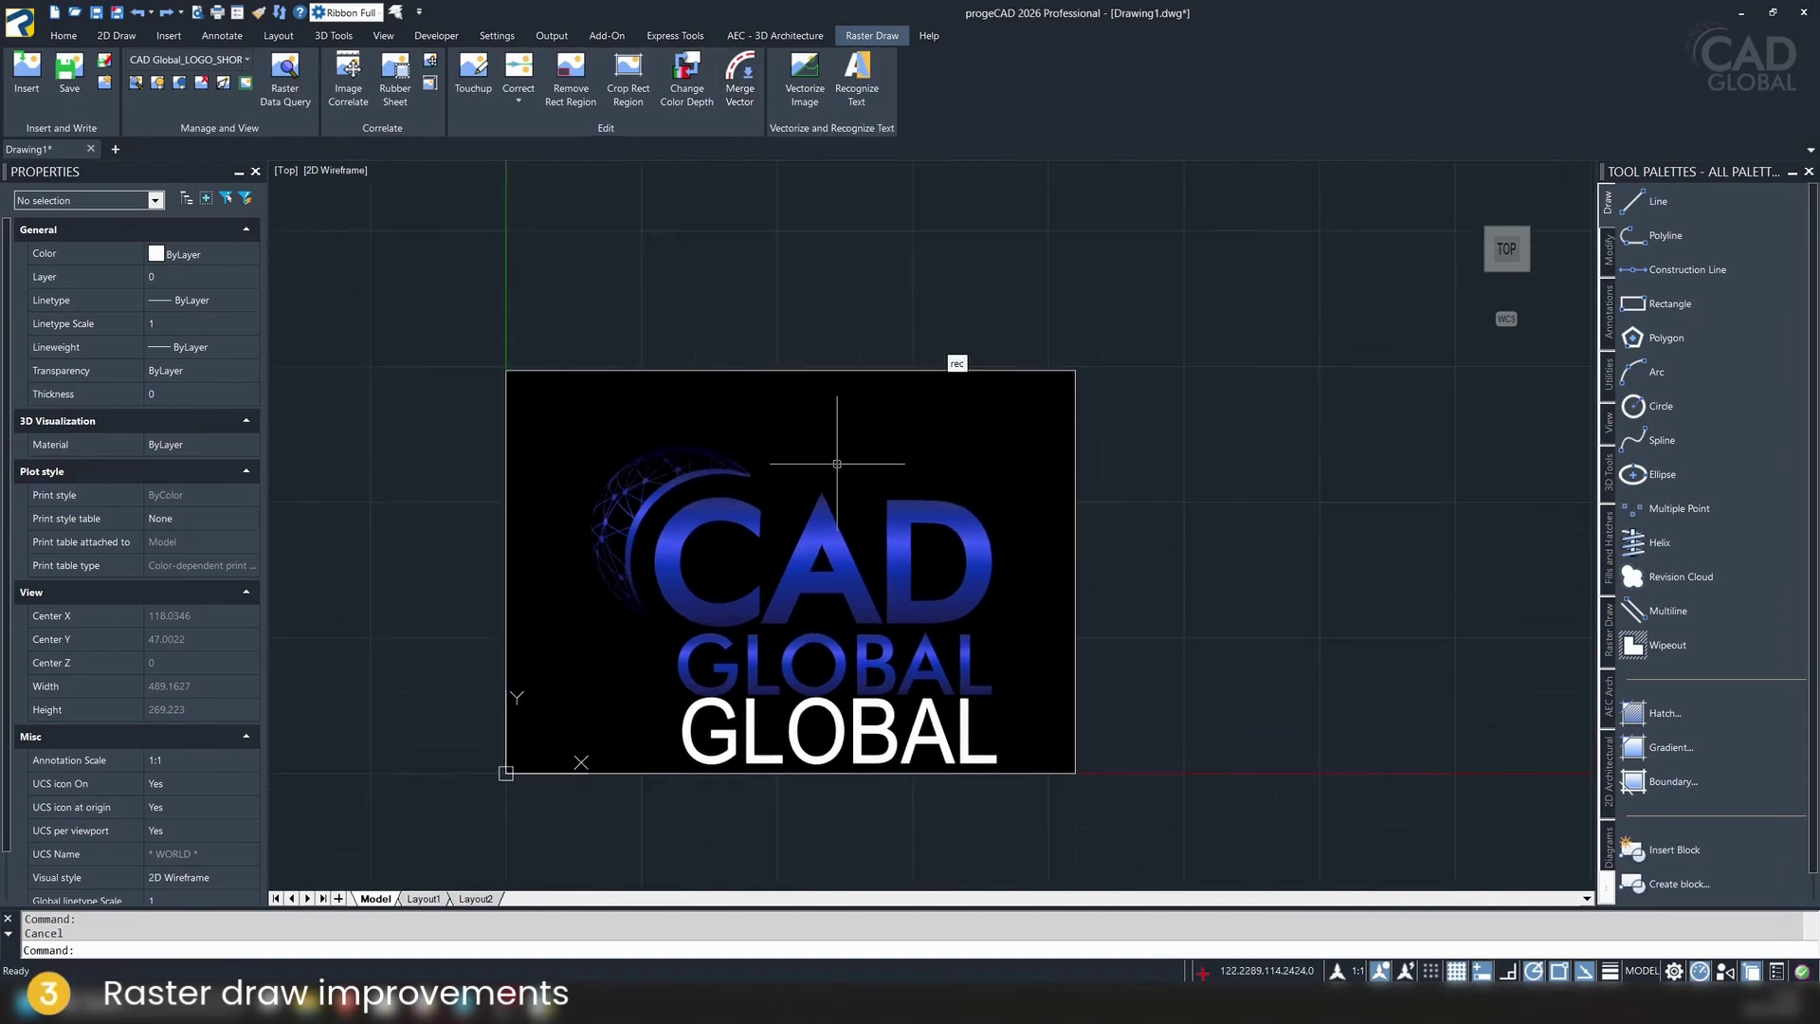
pyautogui.press('BackSpace')
pyautogui.press('Return')
pyautogui.click(583, 415)
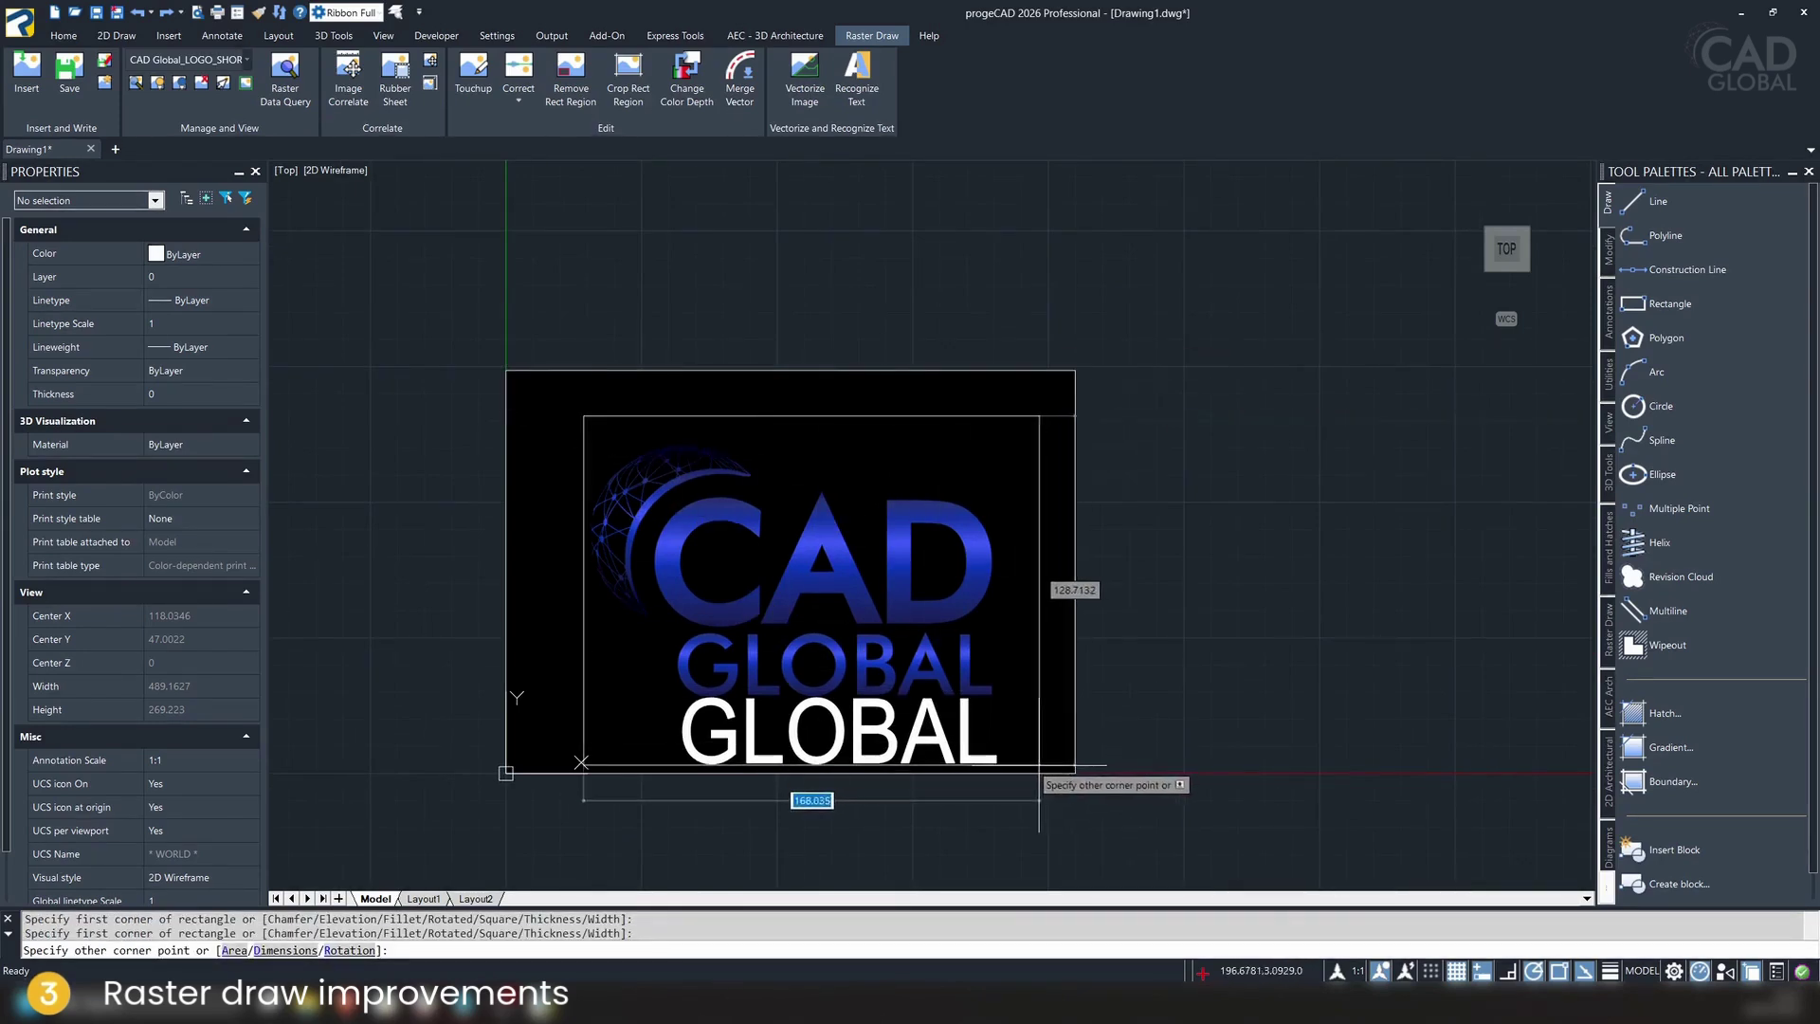
pyautogui.click(1075, 772)
pyautogui.press('Escape')
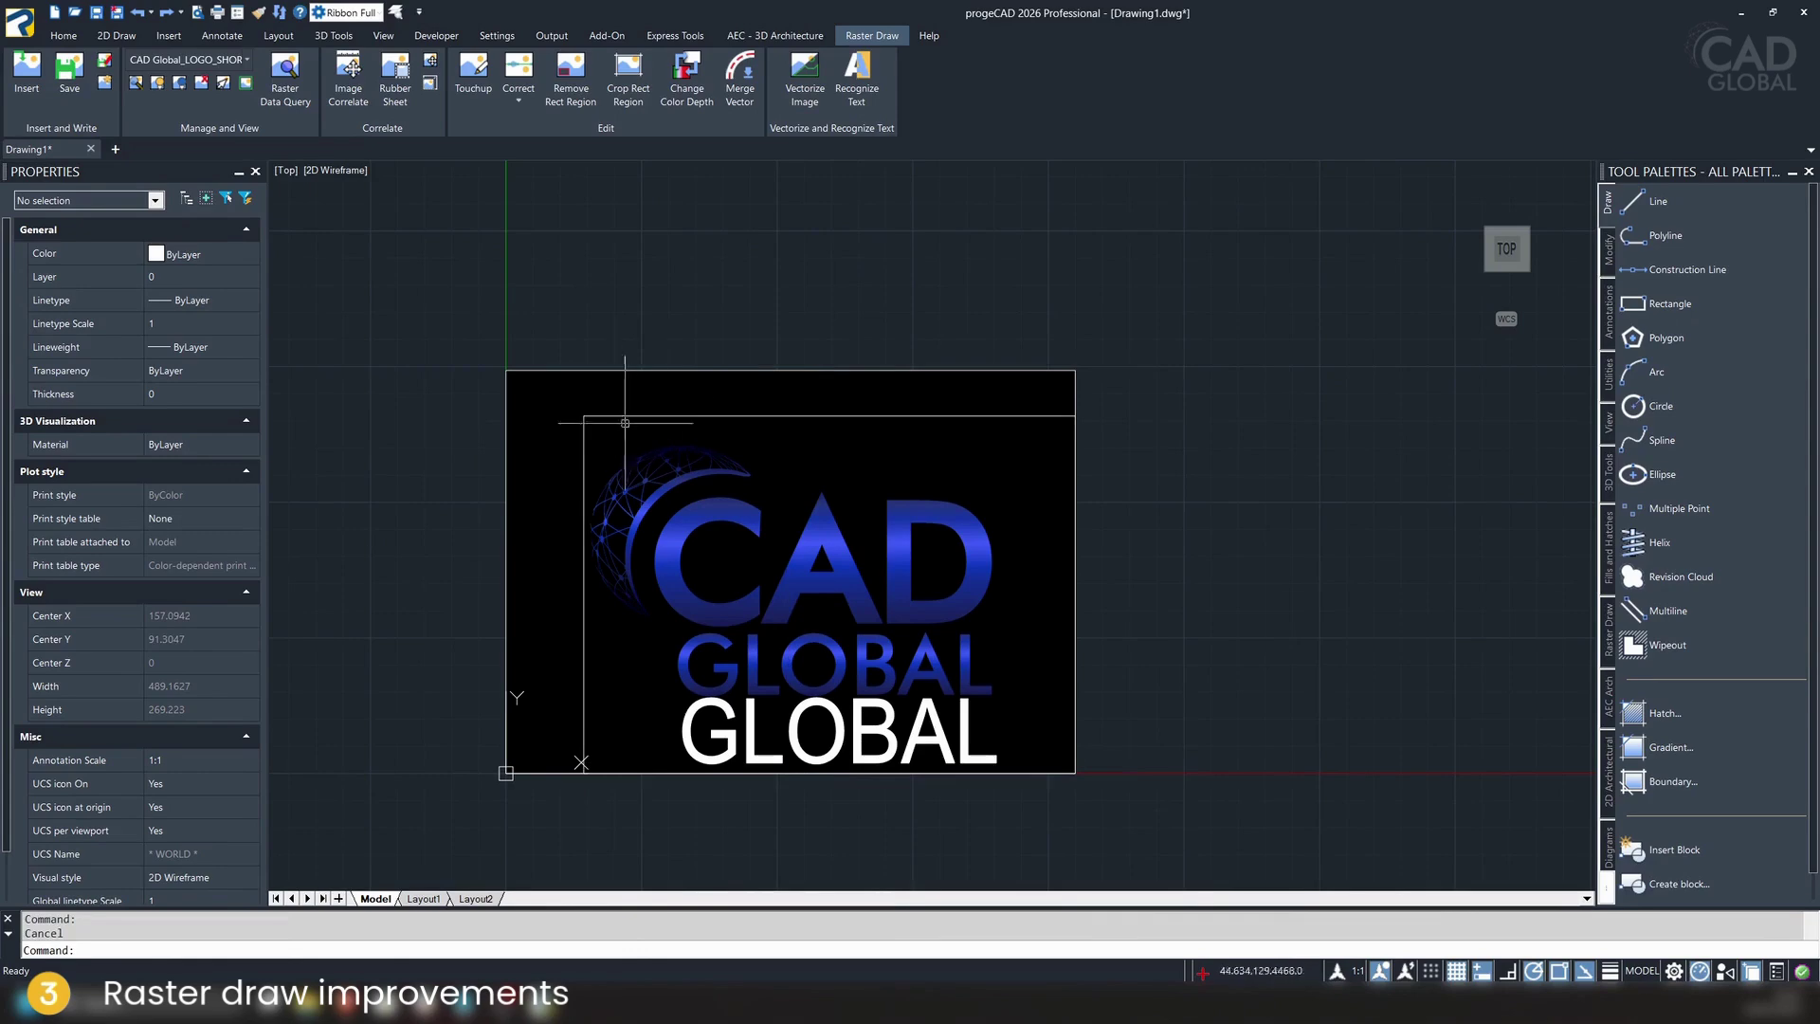
# Merge the rectangle and the GLOBAL text into the logo image with Merge Vector, deleting the vector entities after the merge
pyautogui.click(586, 415)
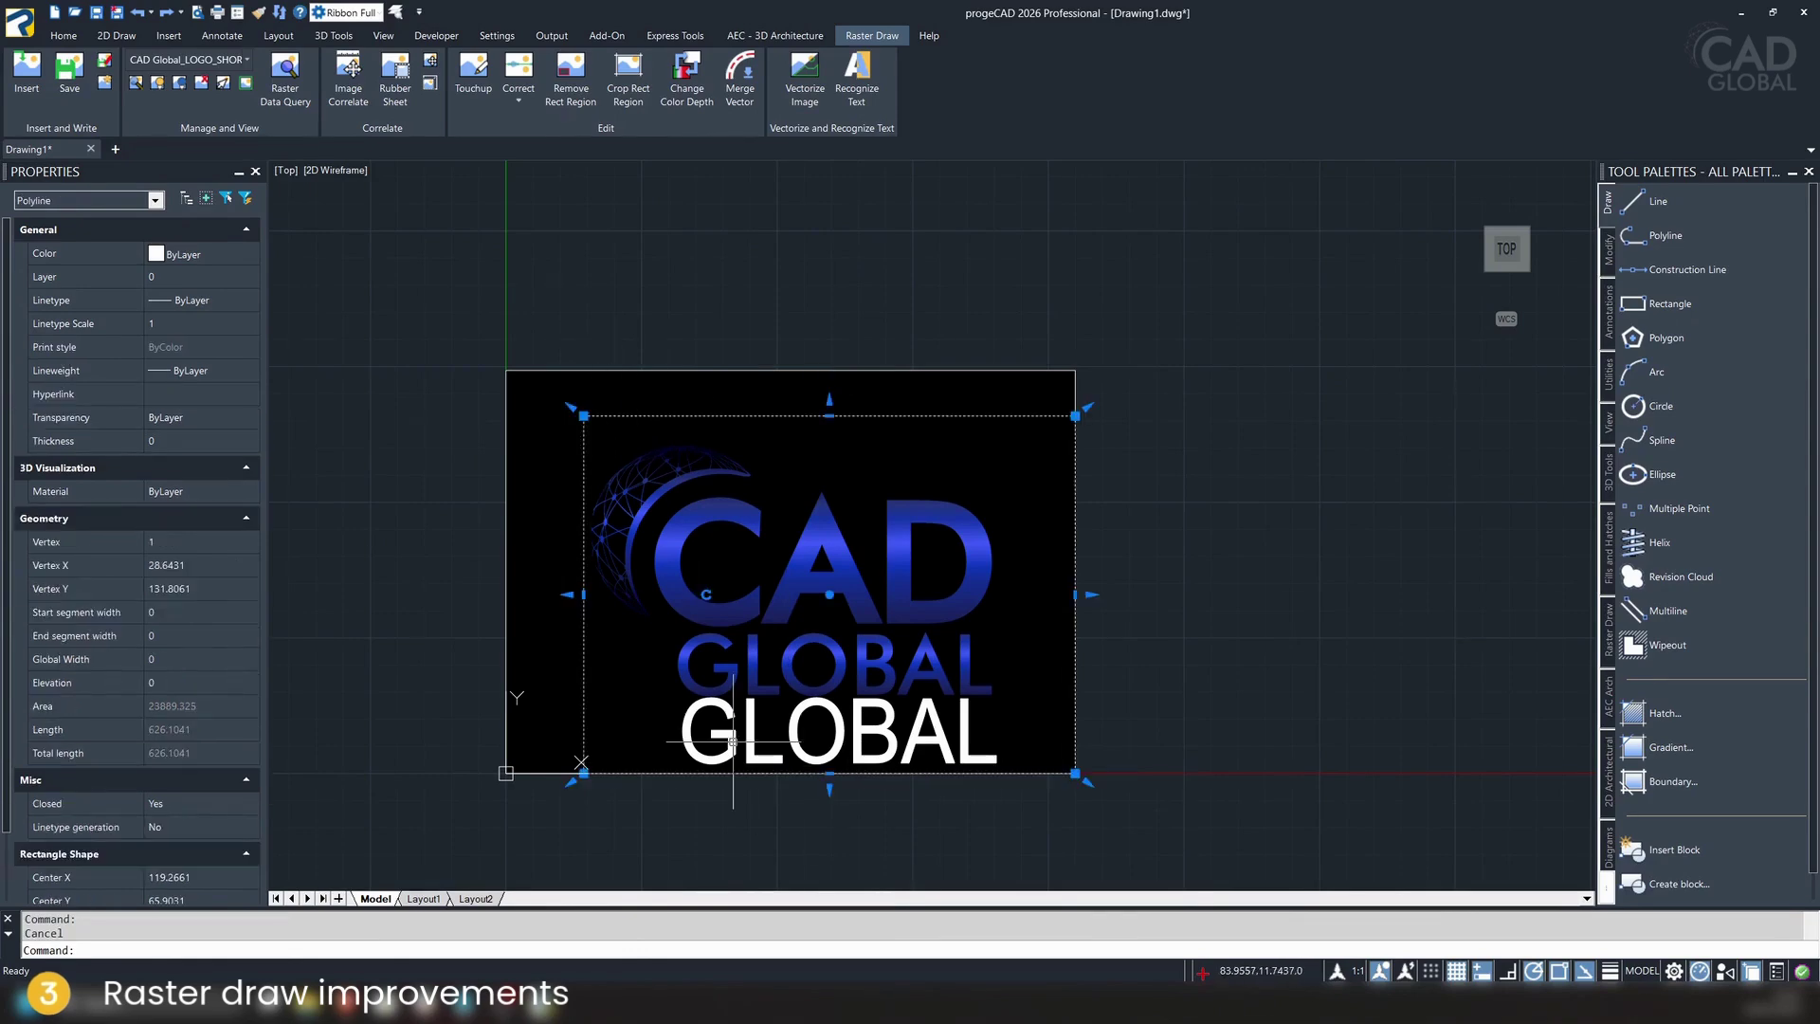
pyautogui.click(740, 71)
pyautogui.click(438, 343)
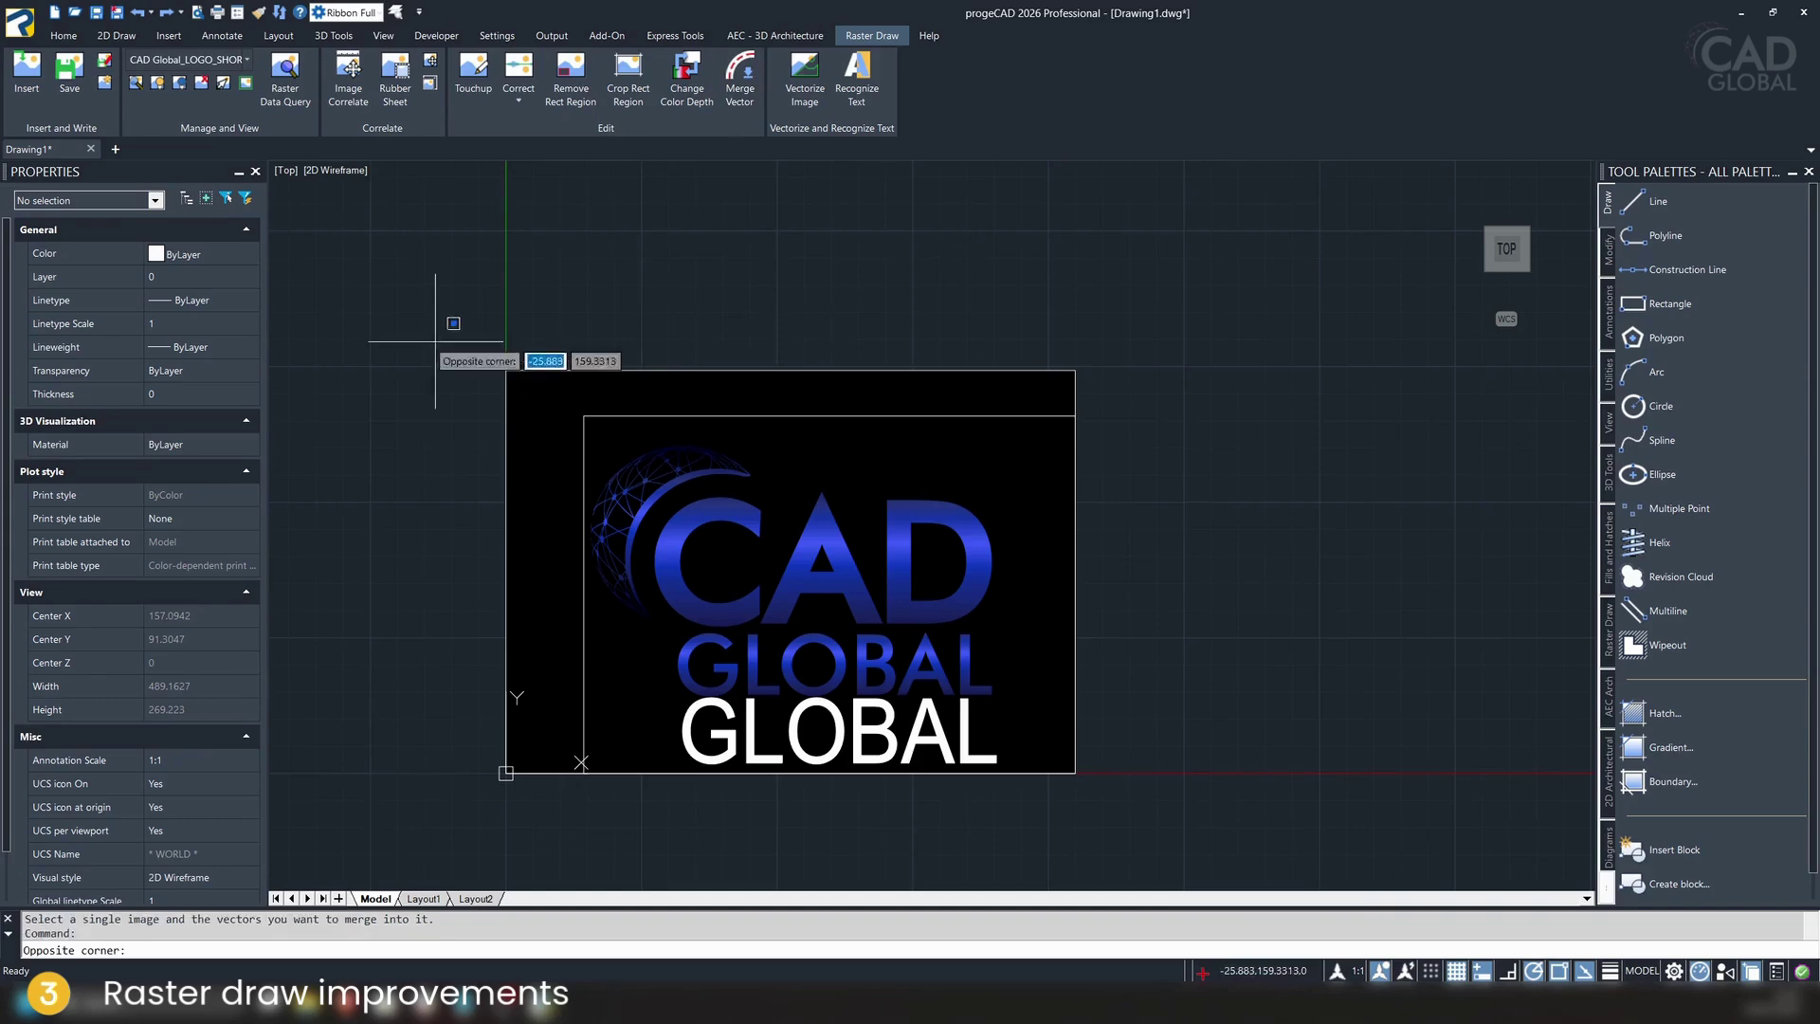
pyautogui.click(1128, 811)
pyautogui.press('Return')
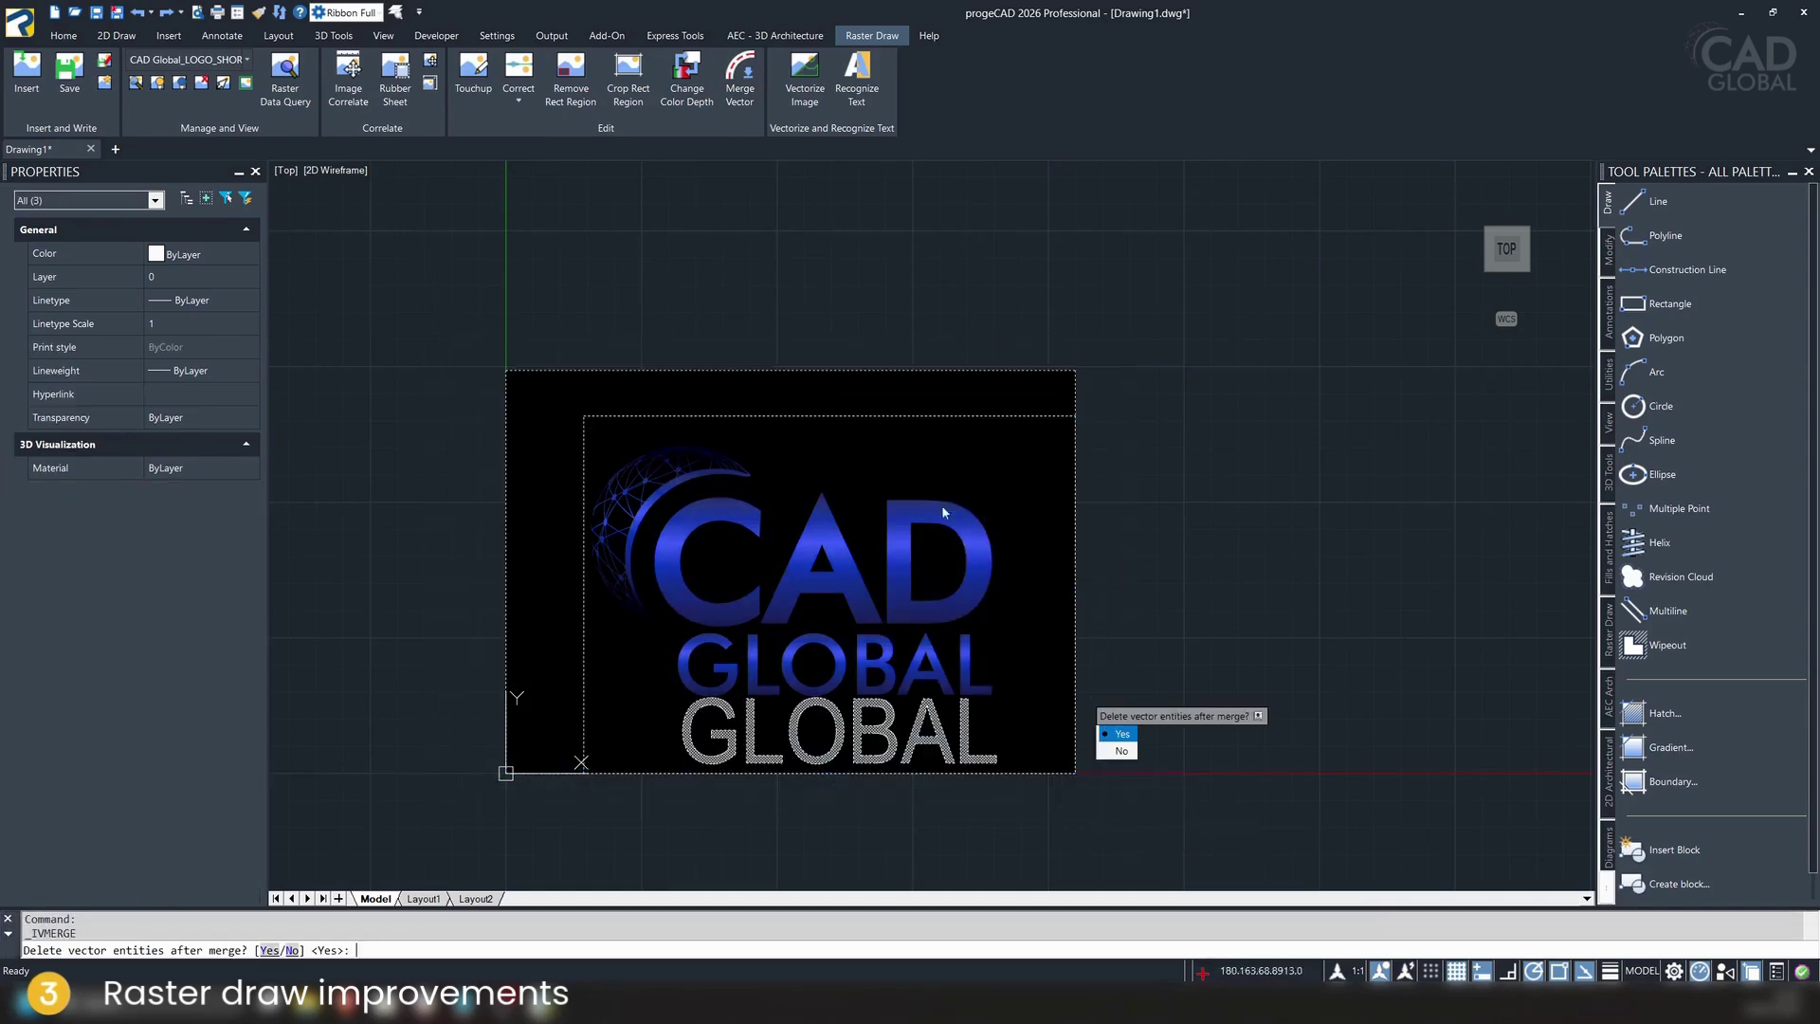
pyautogui.click(1121, 735)
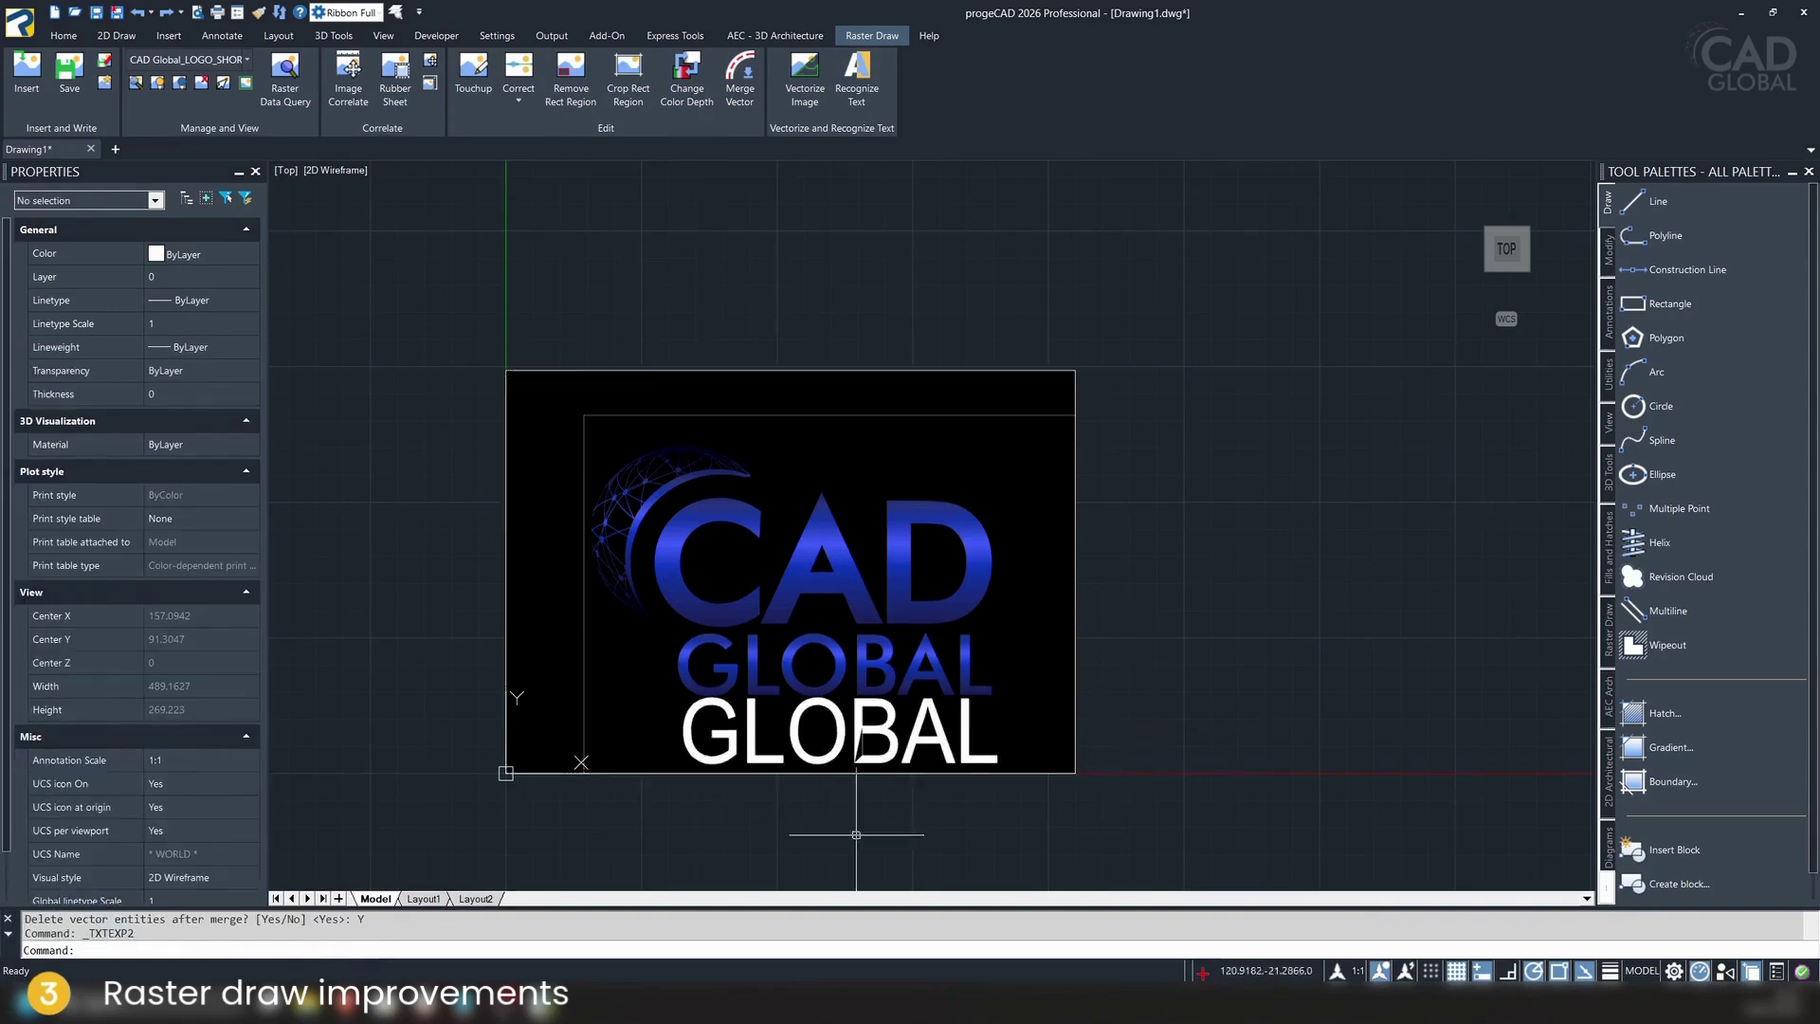
pyautogui.click(1027, 720)
pyautogui.click(830, 765)
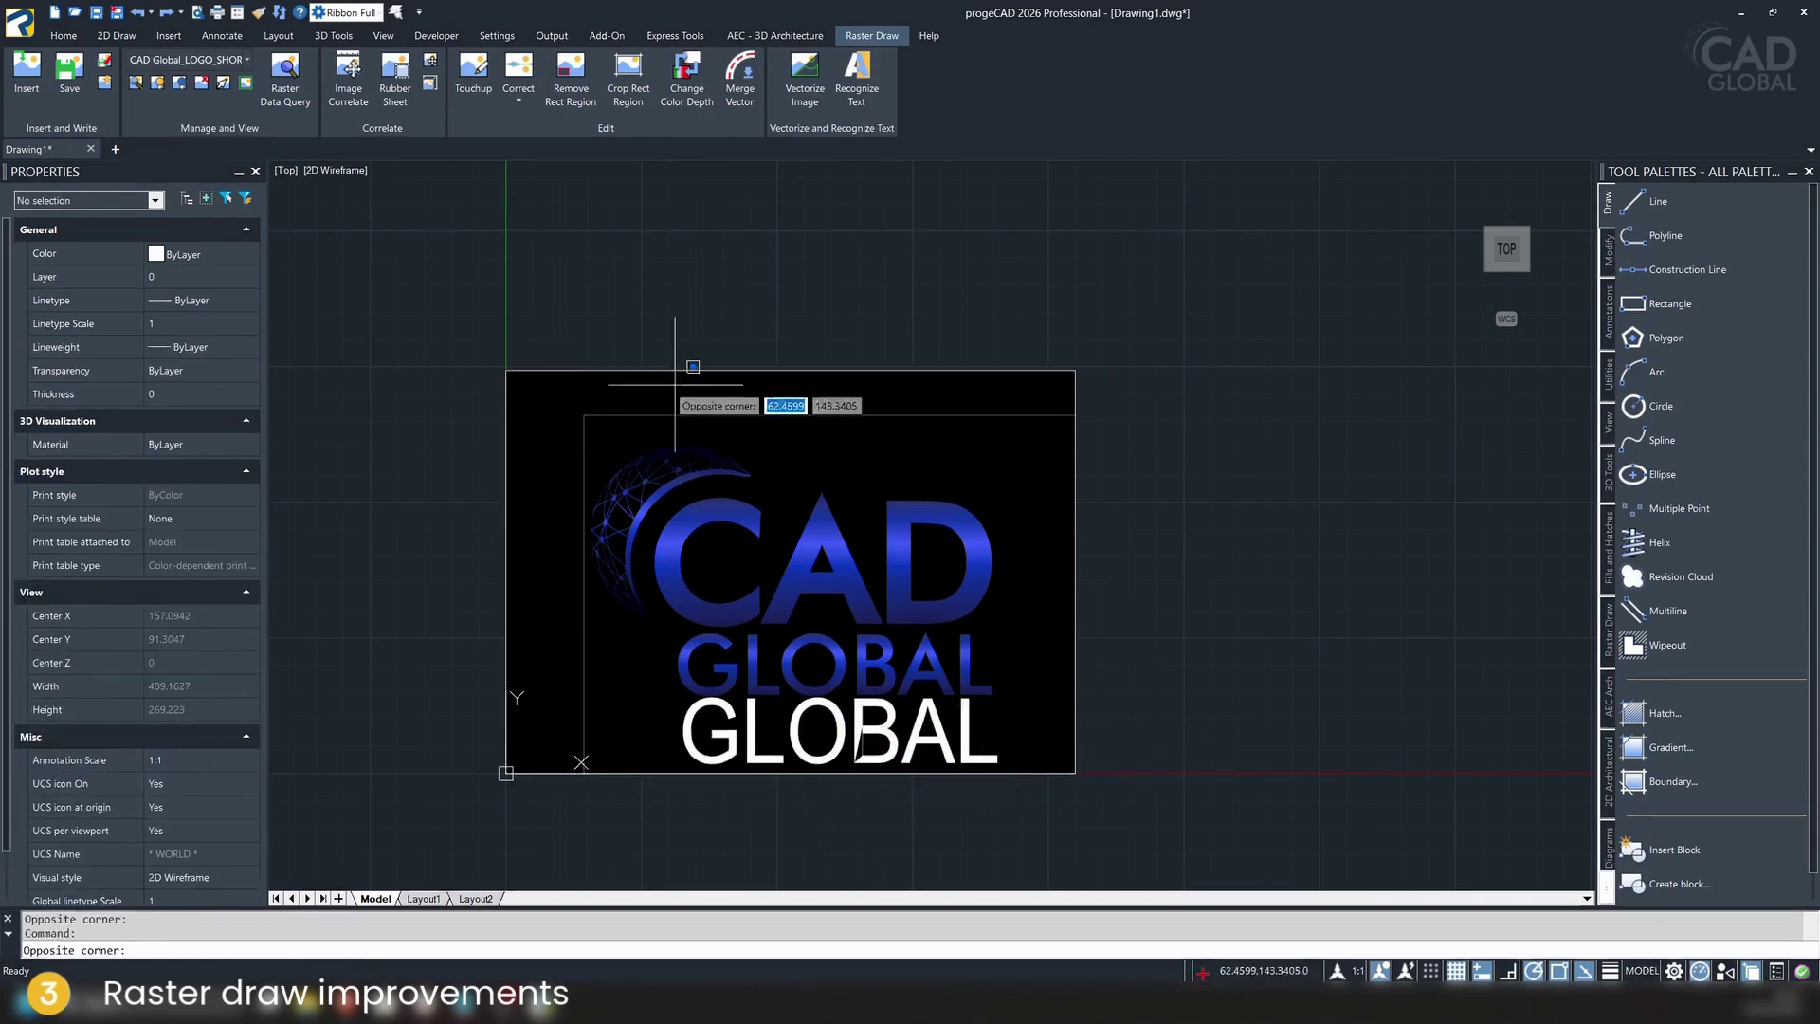
# Examine the merged white GLOBAL lettering up close and window-select the whole image area to check what remains as separate entities
pyautogui.scroll(8, 701, 763)
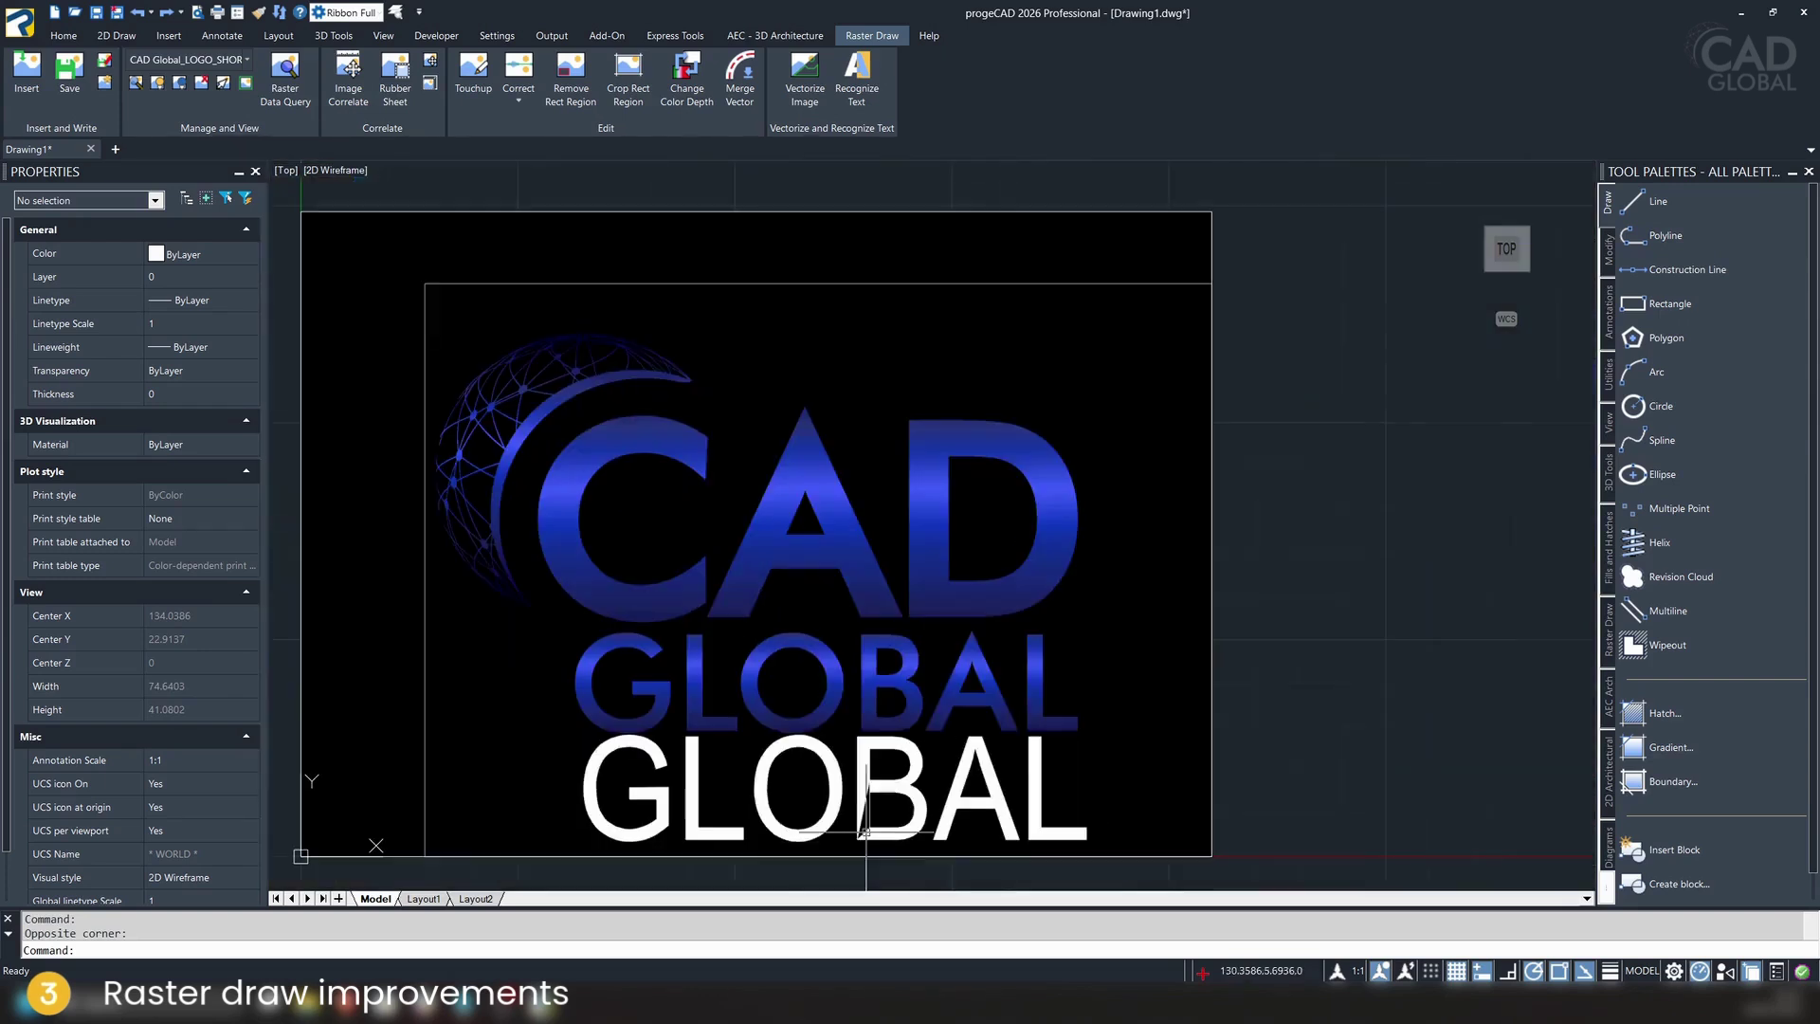
pyautogui.scroll(-6, 867, 815)
pyautogui.click(659, 225)
pyautogui.click(659, 226)
pyautogui.scroll(-2, 854, 542)
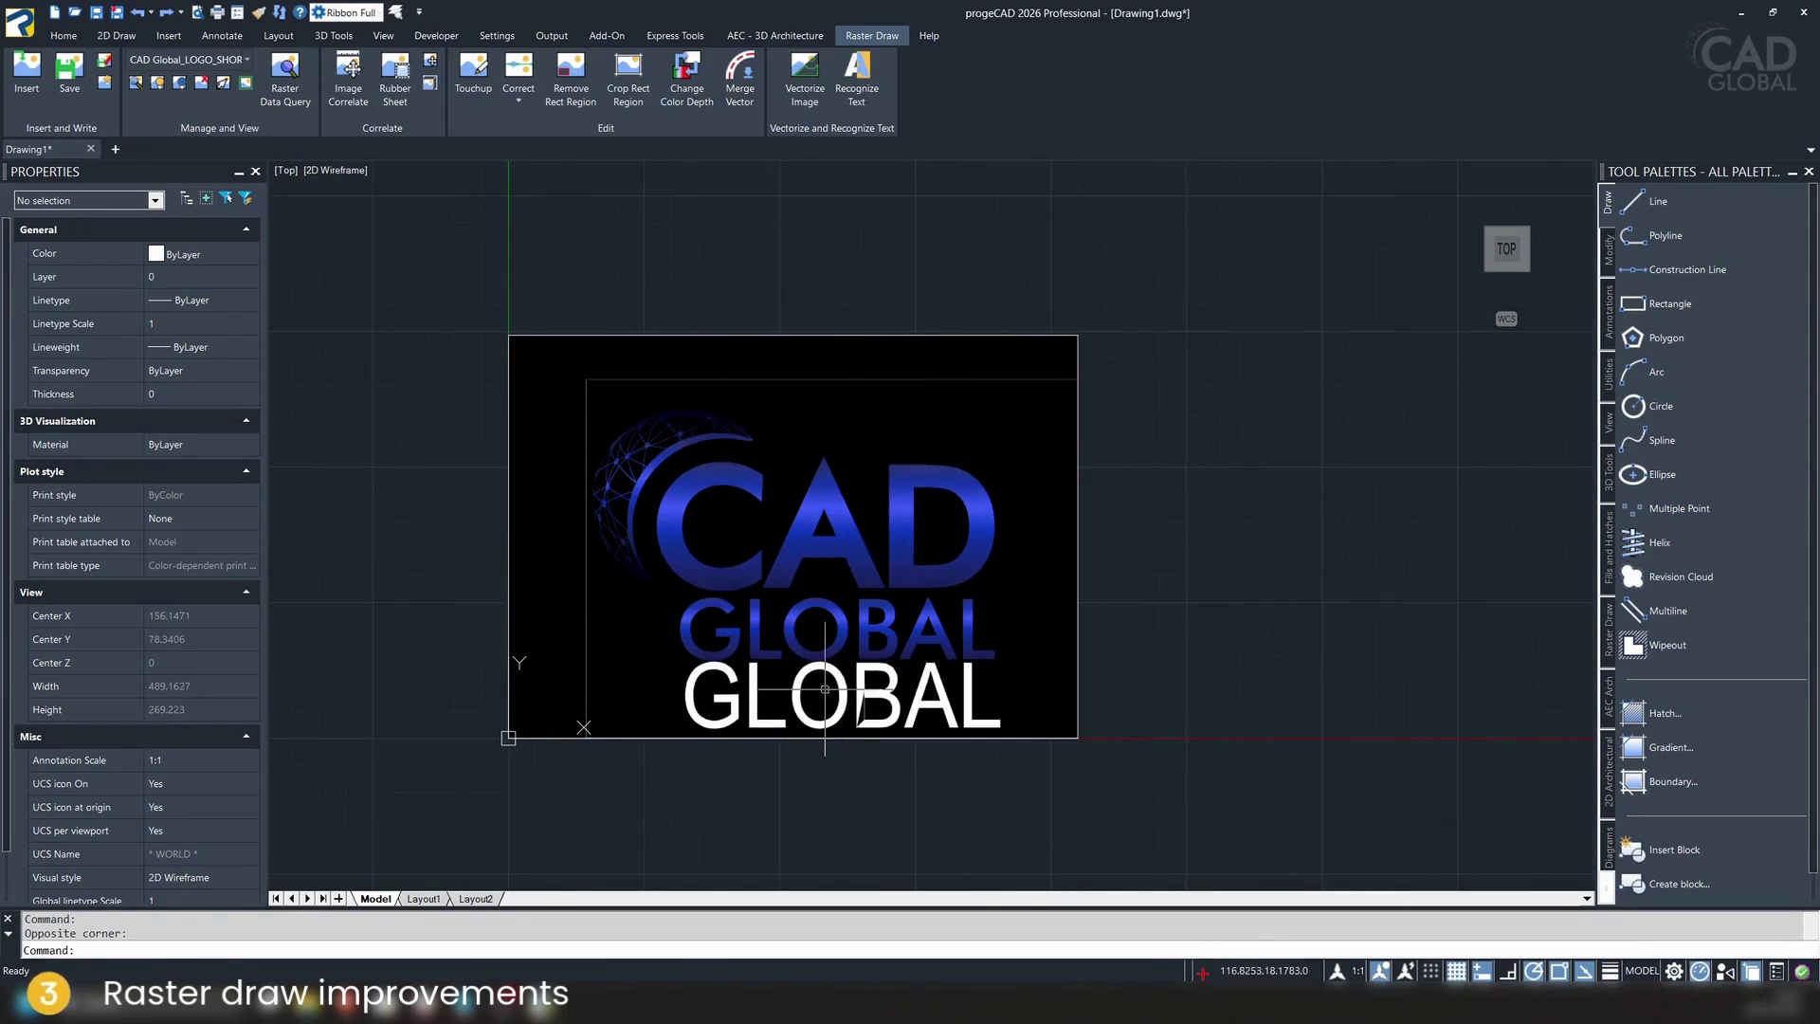
pyautogui.moveTo(875, 291); pyautogui.dragTo(896, 299, button='middle')
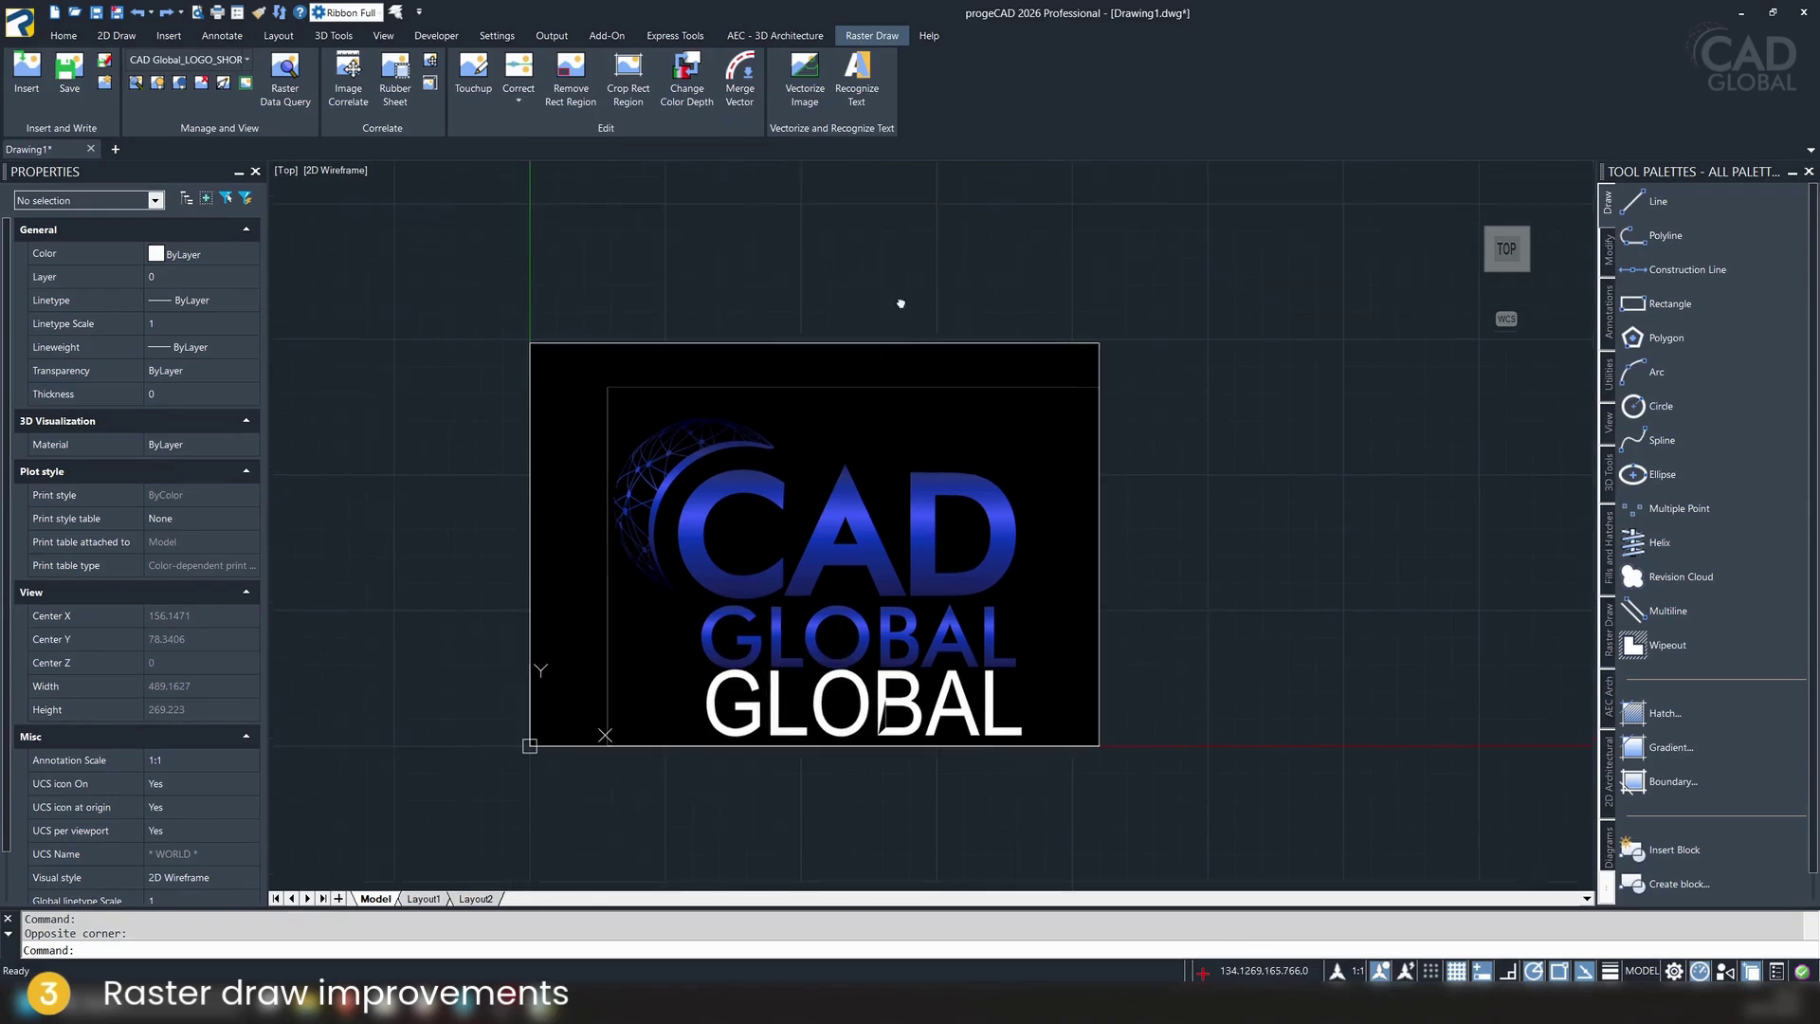
pyautogui.click(1155, 298)
pyautogui.click(389, 726)
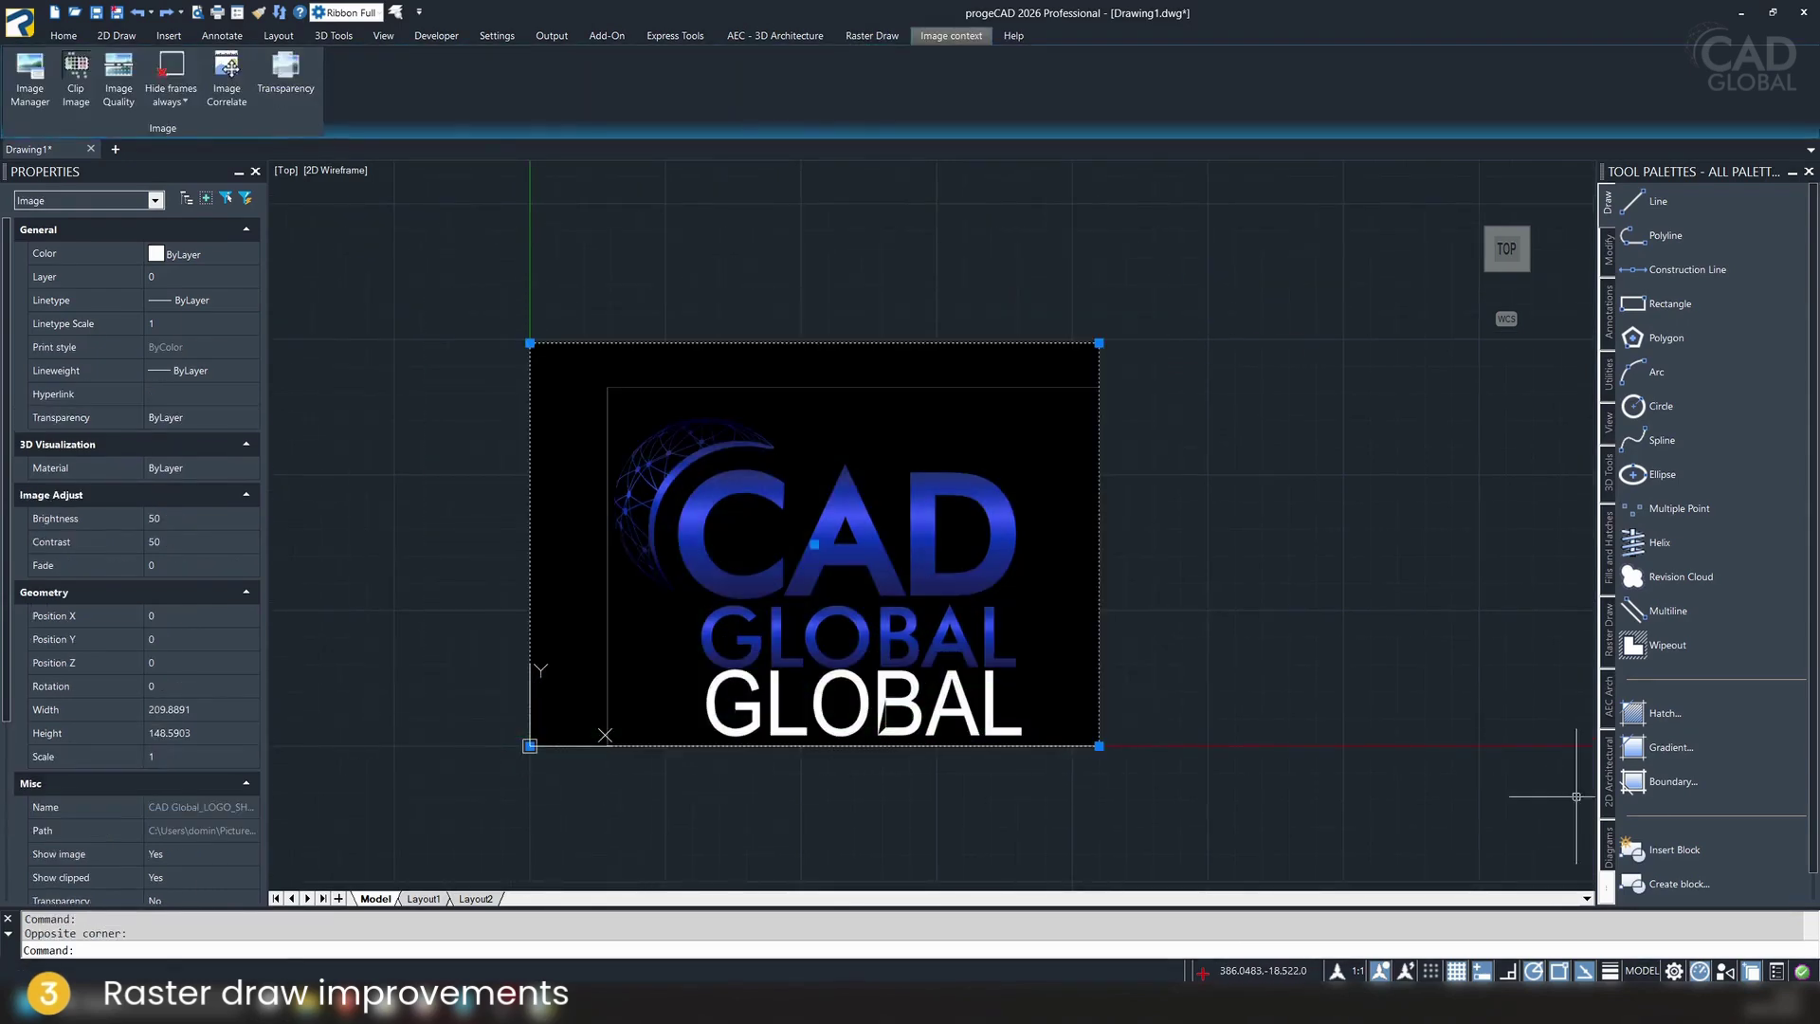
pyautogui.press('Escape')
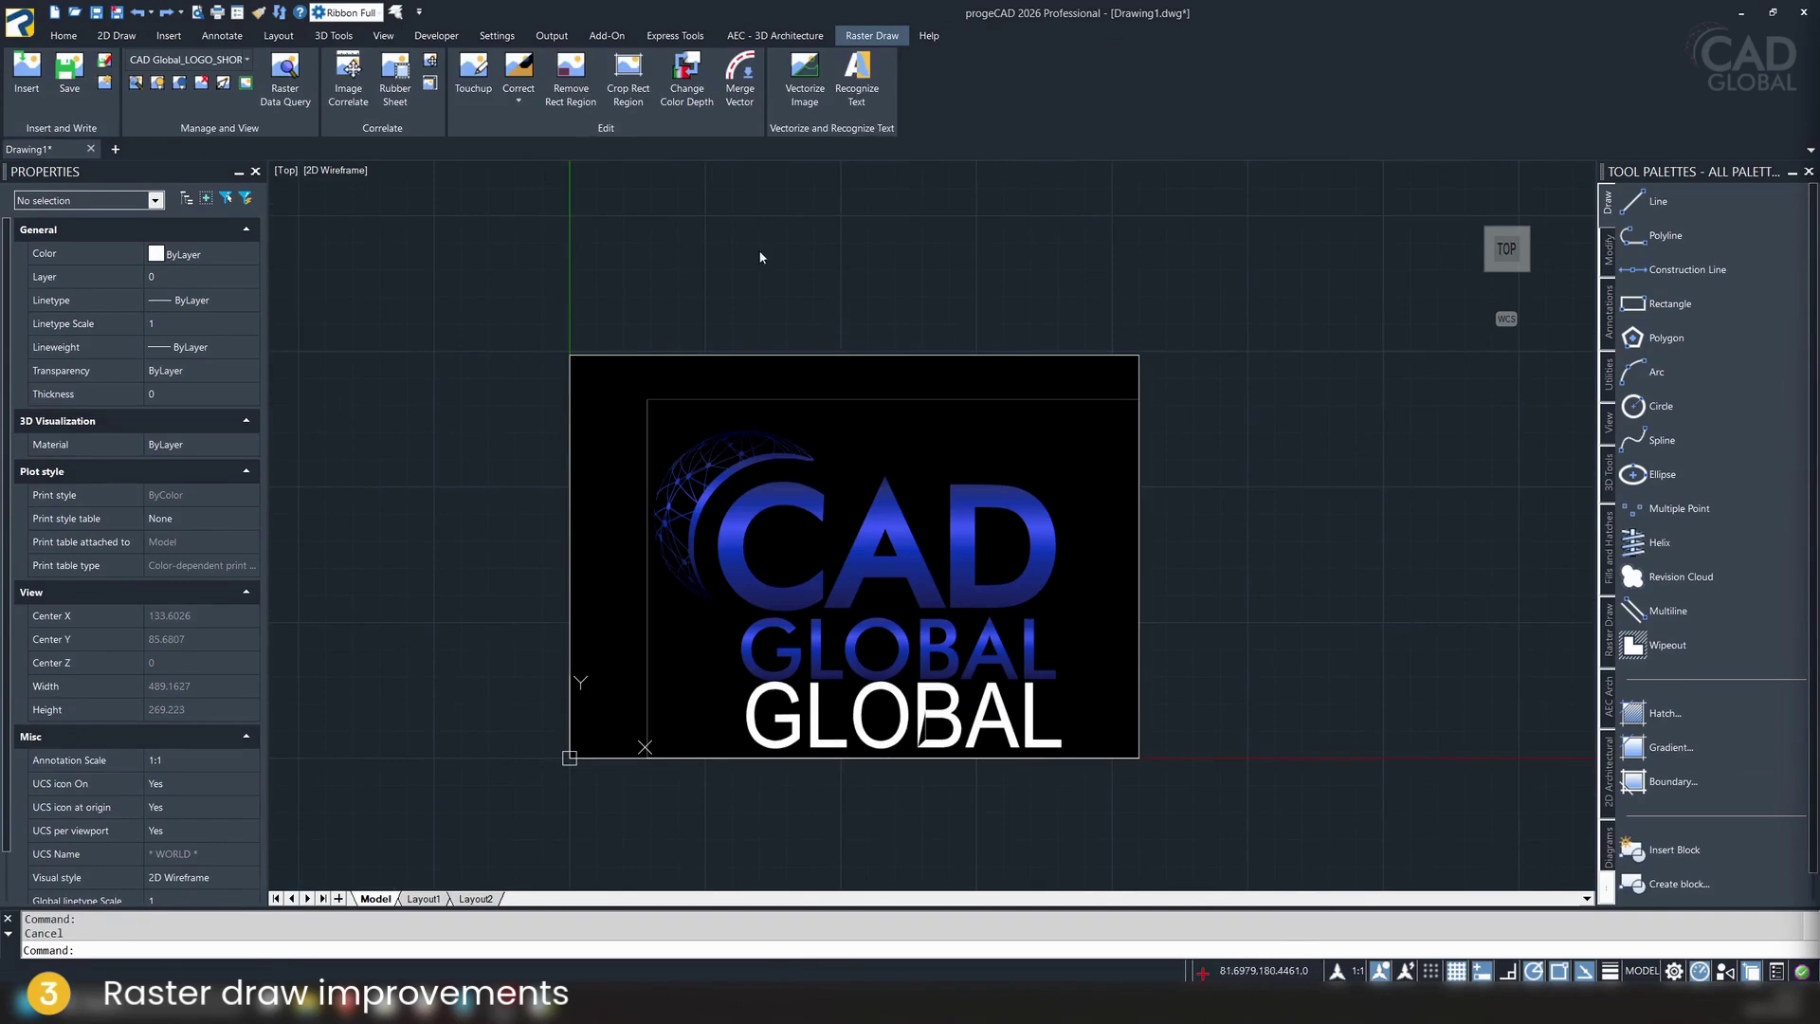
# Invert the colors of the logo image with the Invert correction and reselect the image
pyautogui.click(518, 95)
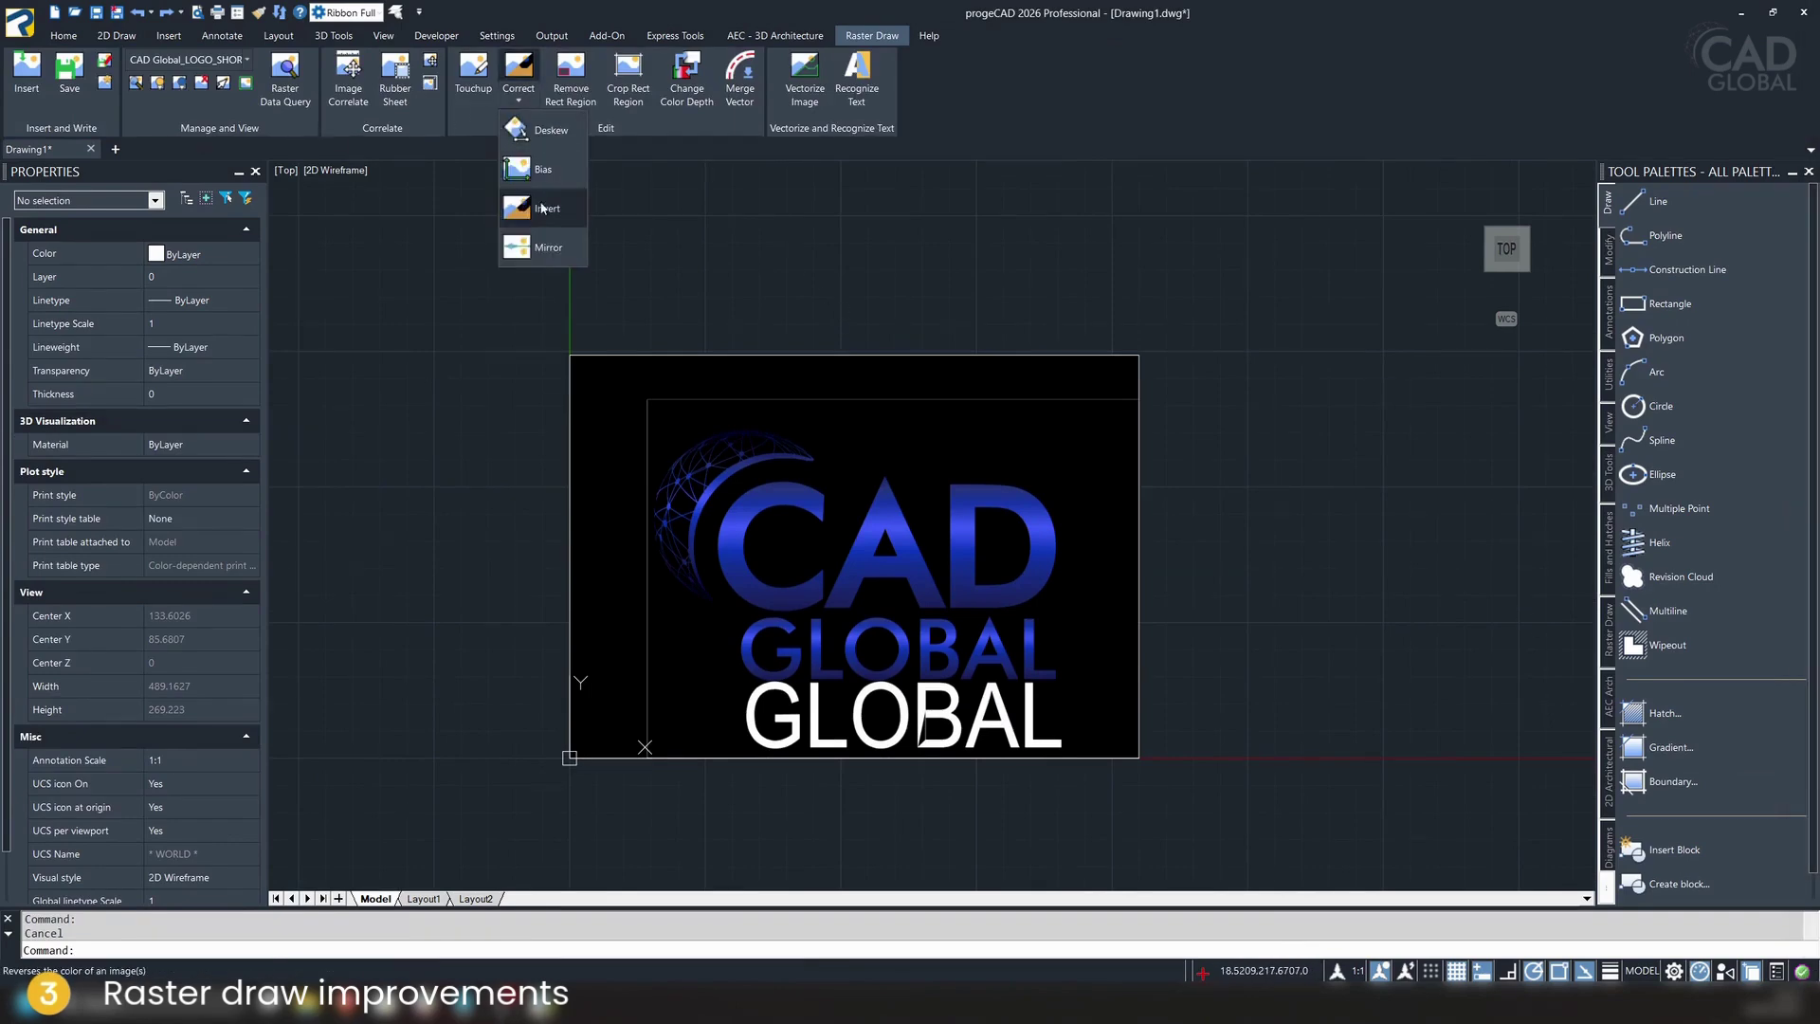
pyautogui.click(732, 324)
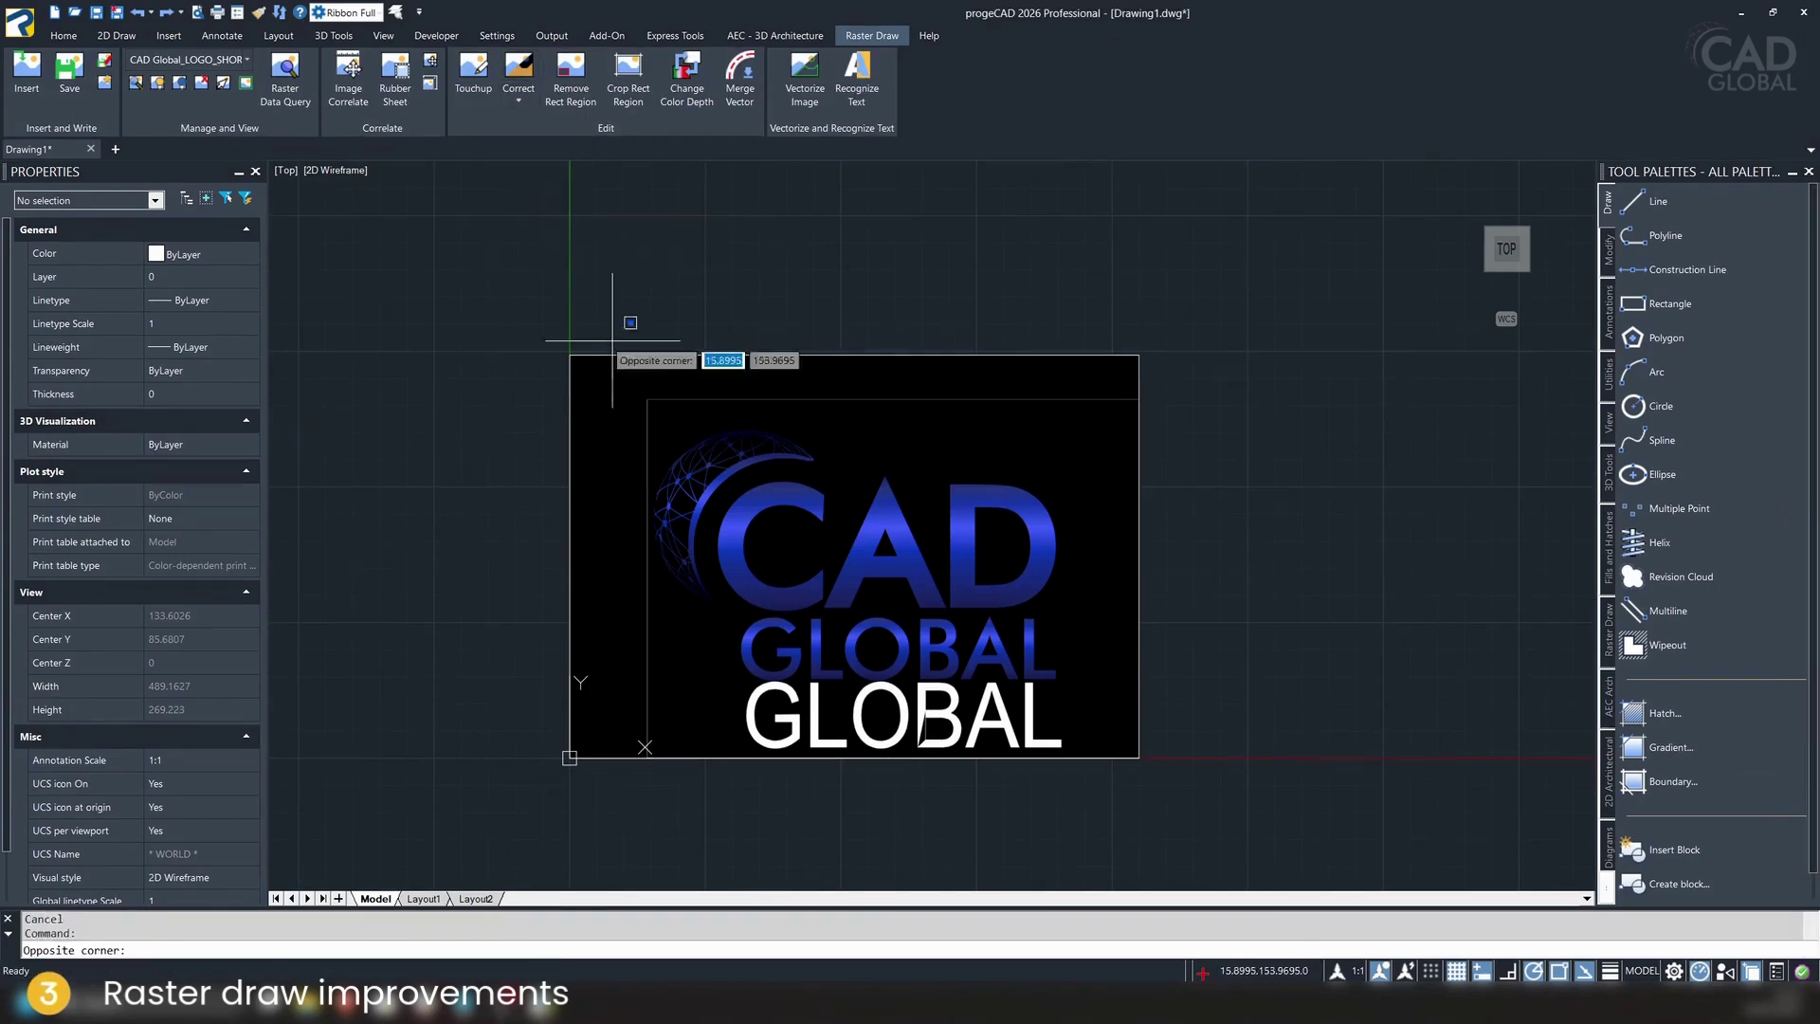
pyautogui.click(548, 394)
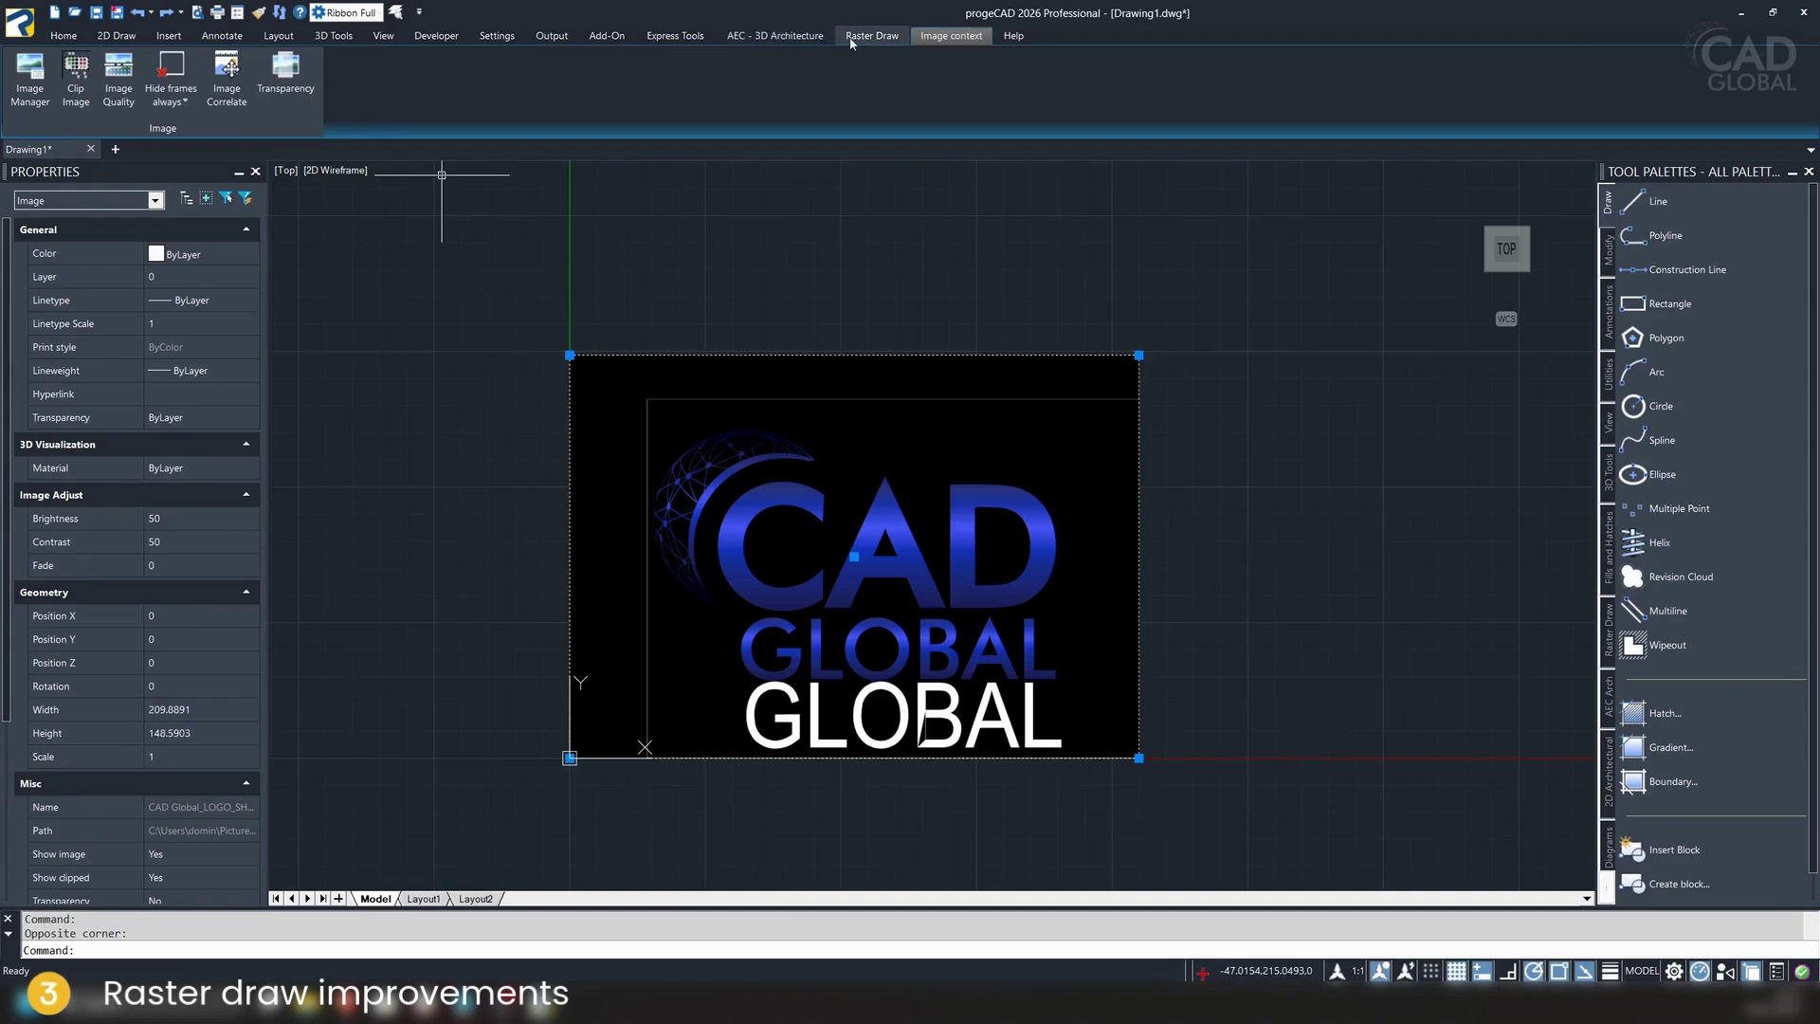
pyautogui.click(900, 42)
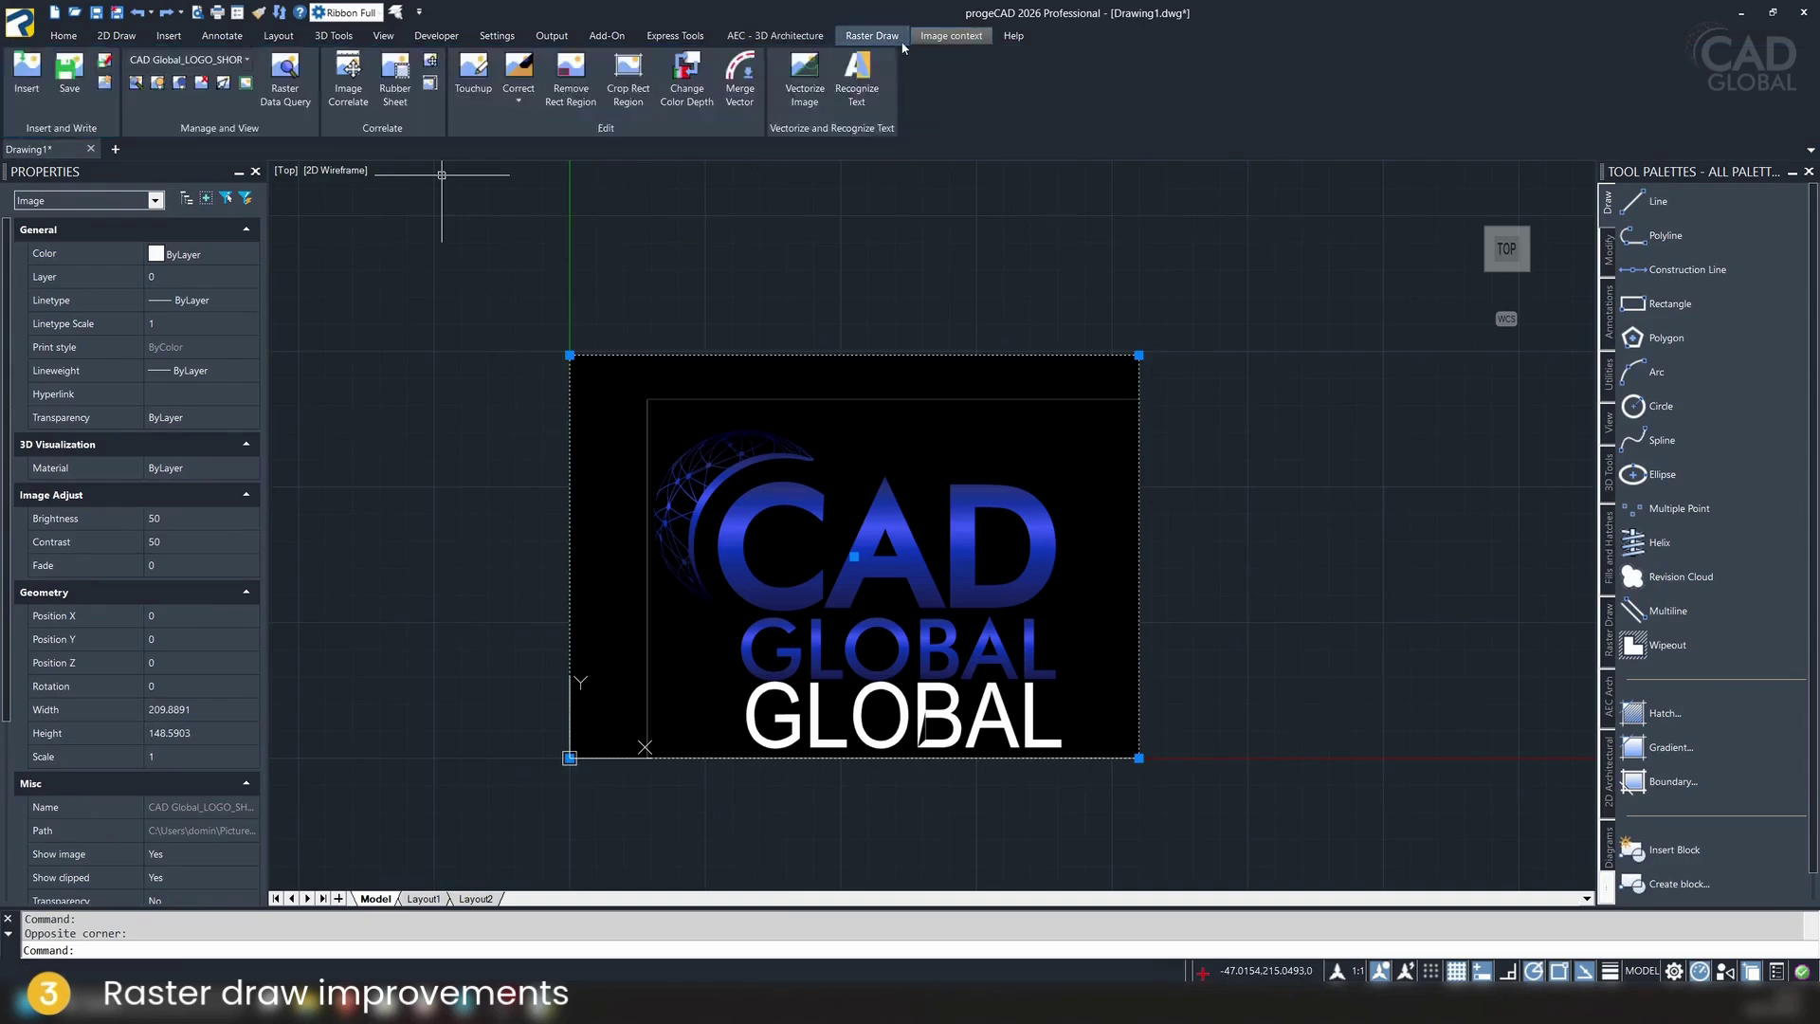
pyautogui.click(512, 103)
pyautogui.click(541, 208)
pyautogui.moveTo(715, 345); pyautogui.dragTo(480, 378)
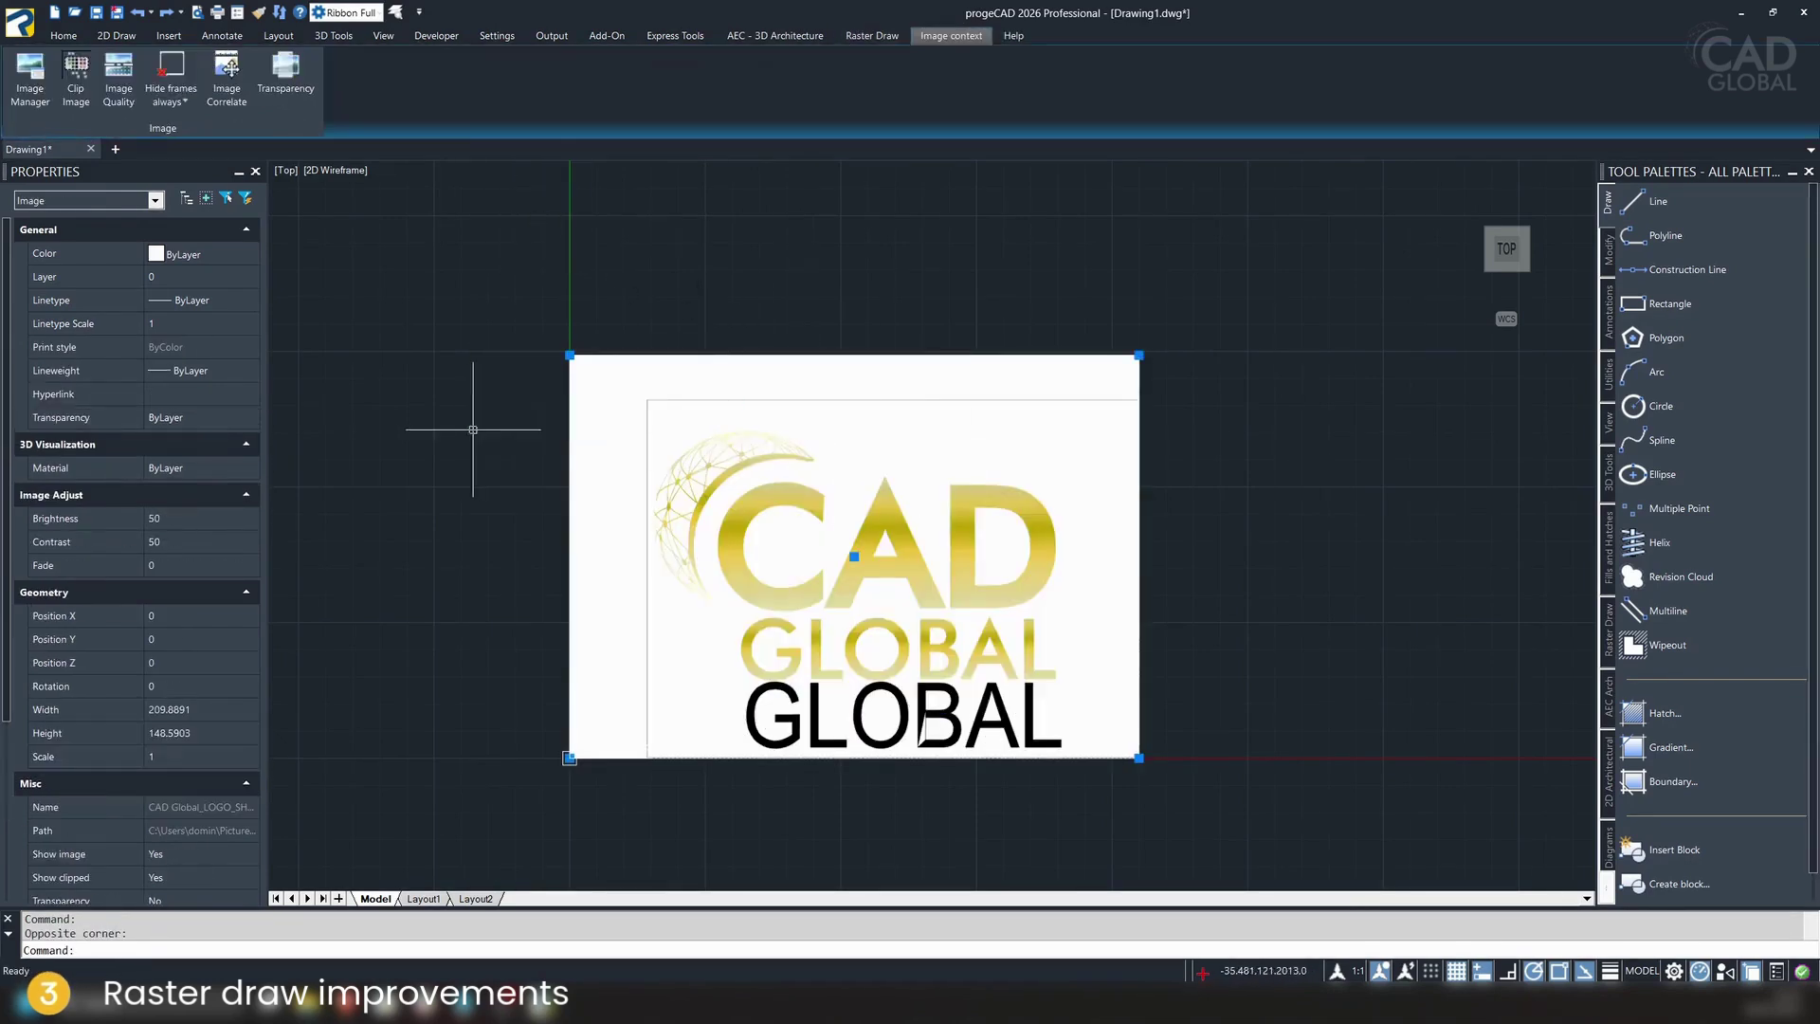
# Invert the selected logo image a second time to bring back its original colors
pyautogui.click(872, 36)
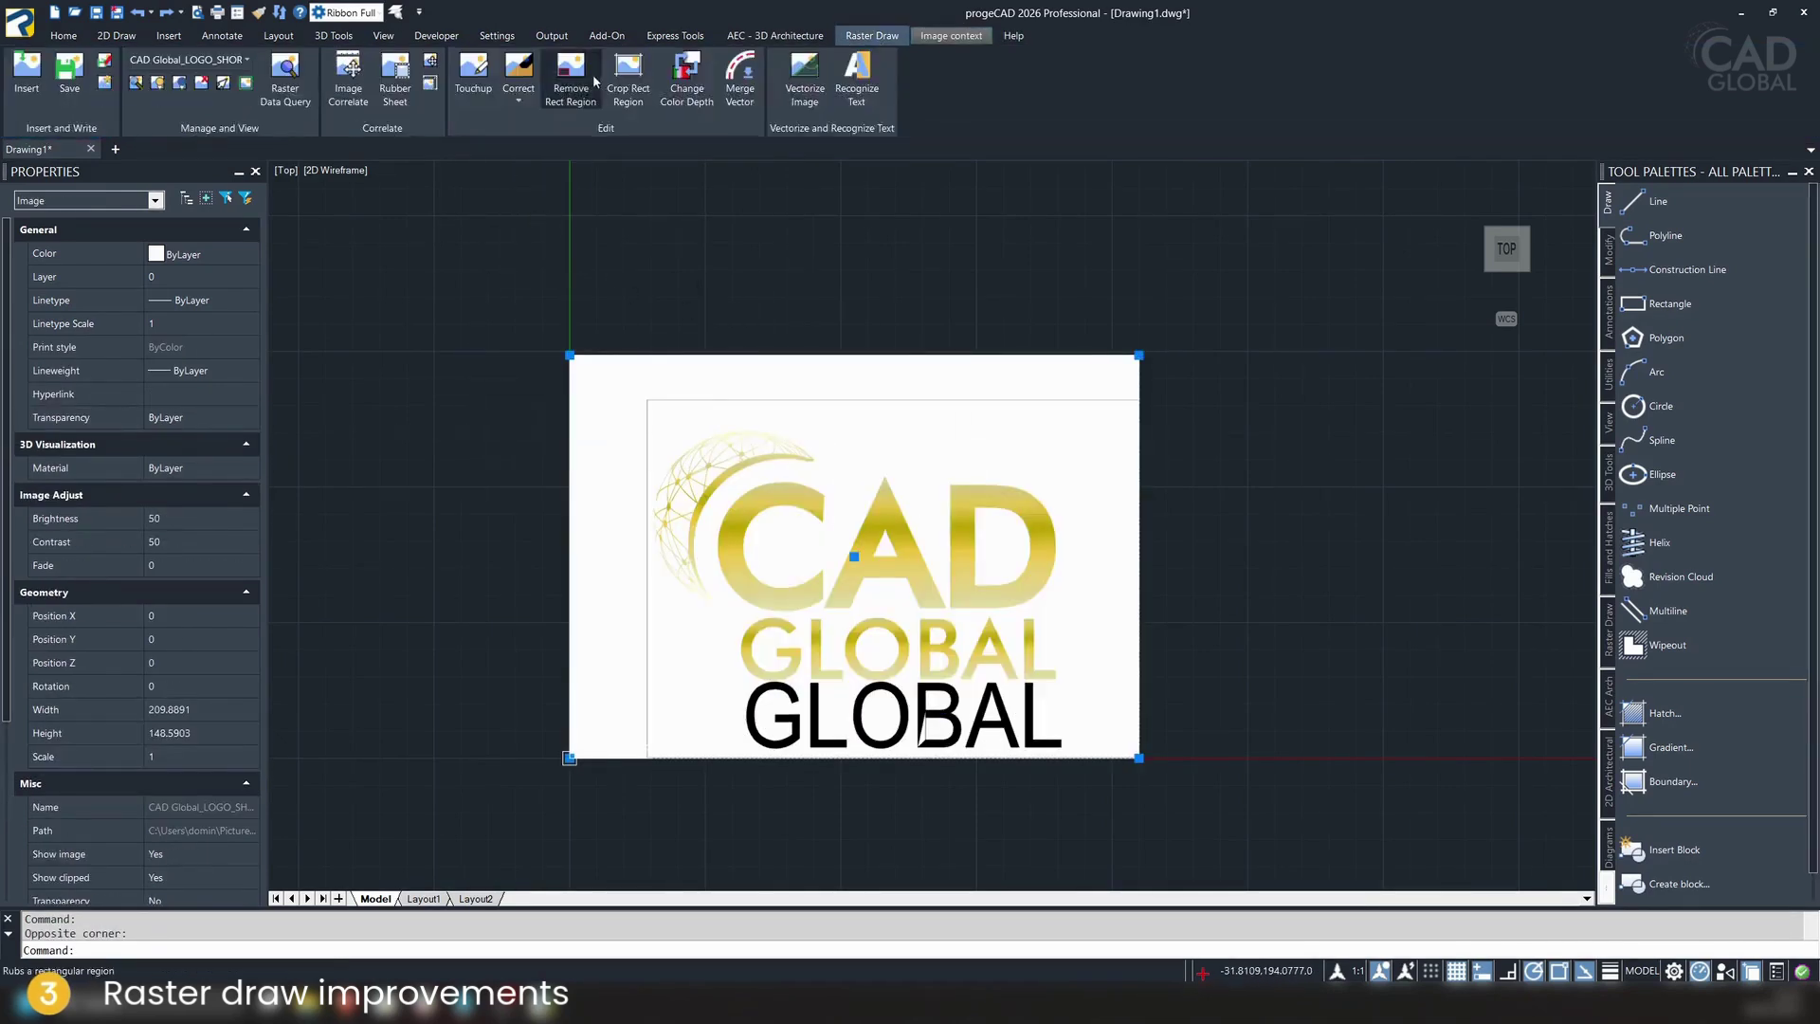
pyautogui.click(503, 100)
pyautogui.click(549, 216)
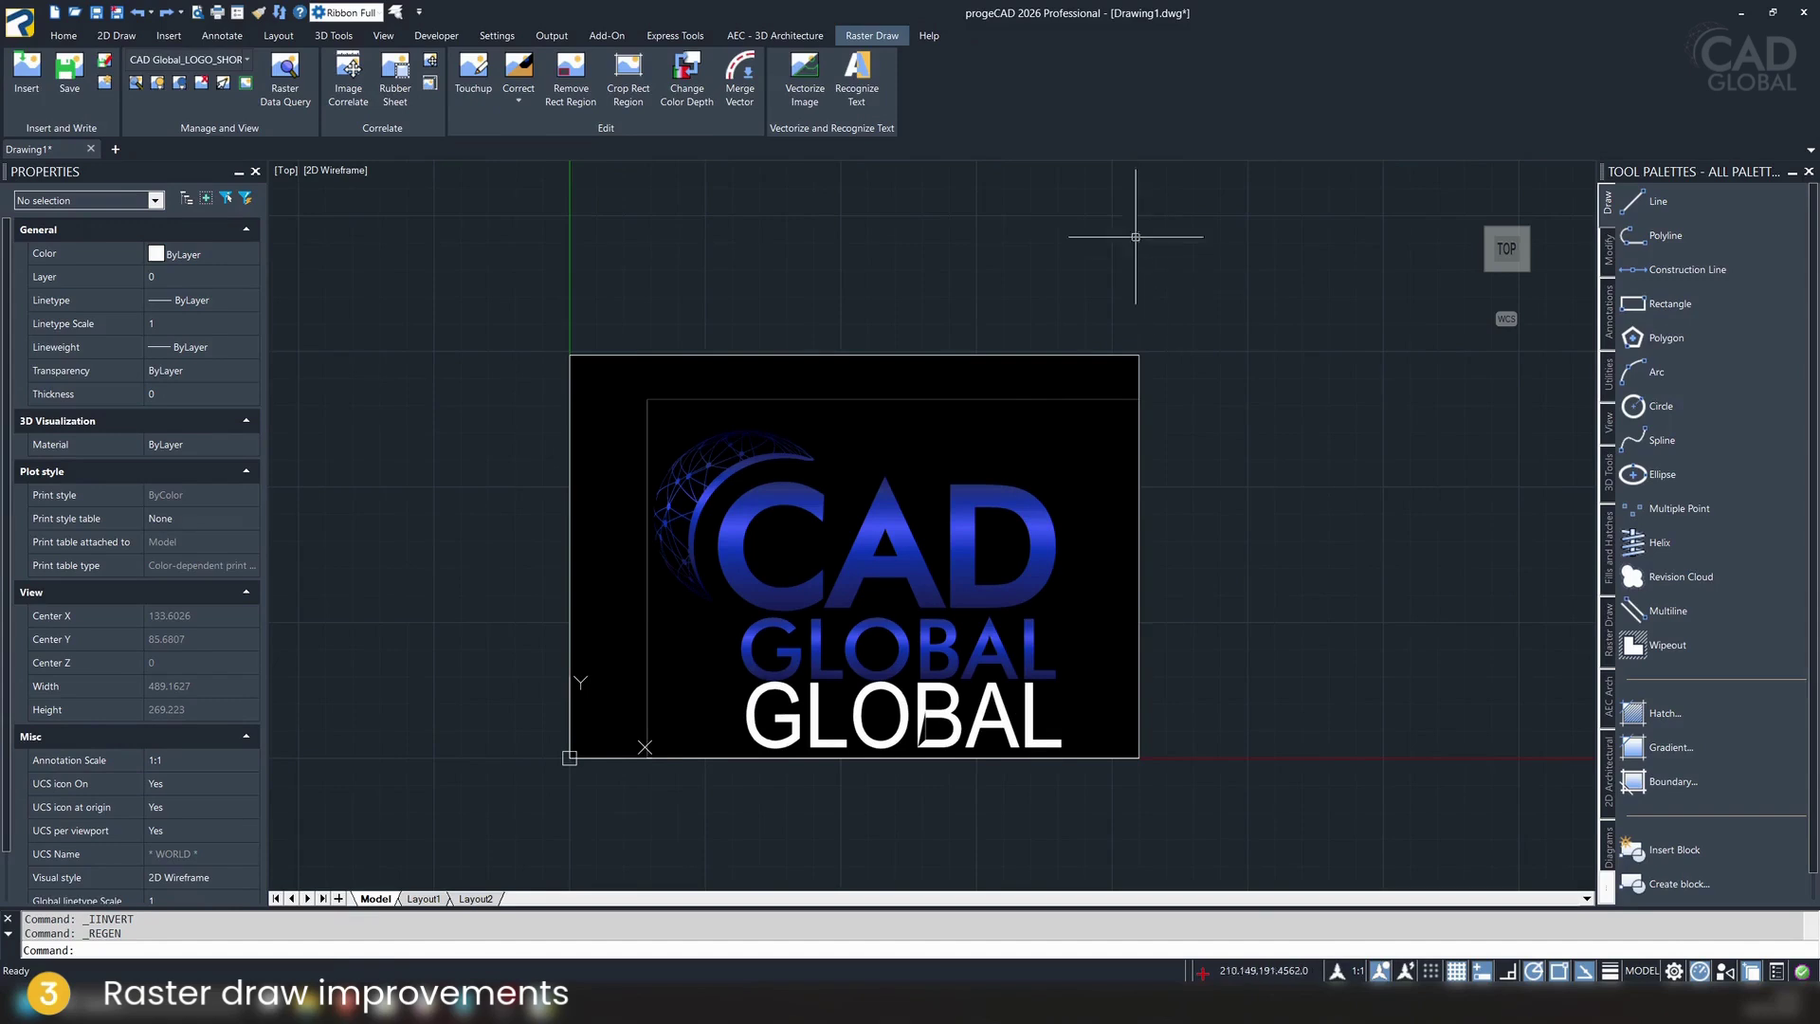
# Vectorize a rectangular area of the image covering the logo and text, using Zhang-Suen thinning, red entities and optimized polylines
pyautogui.click(815, 95)
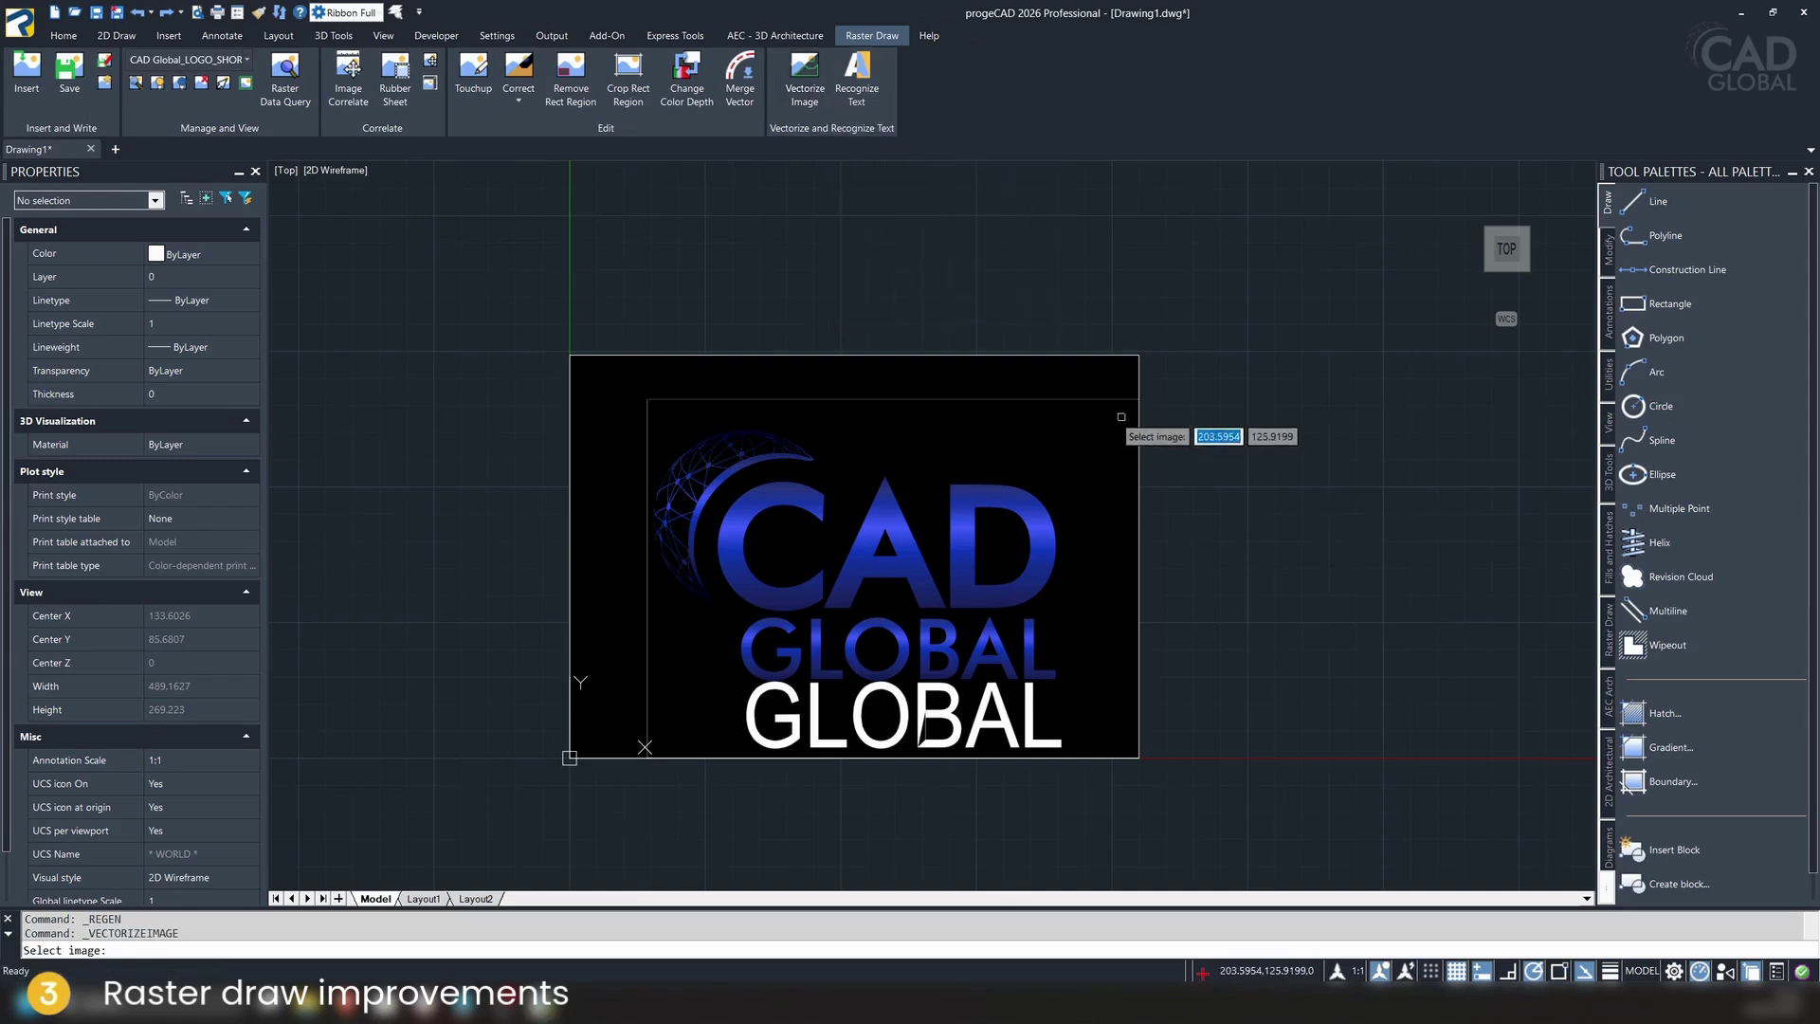
pyautogui.click(1141, 375)
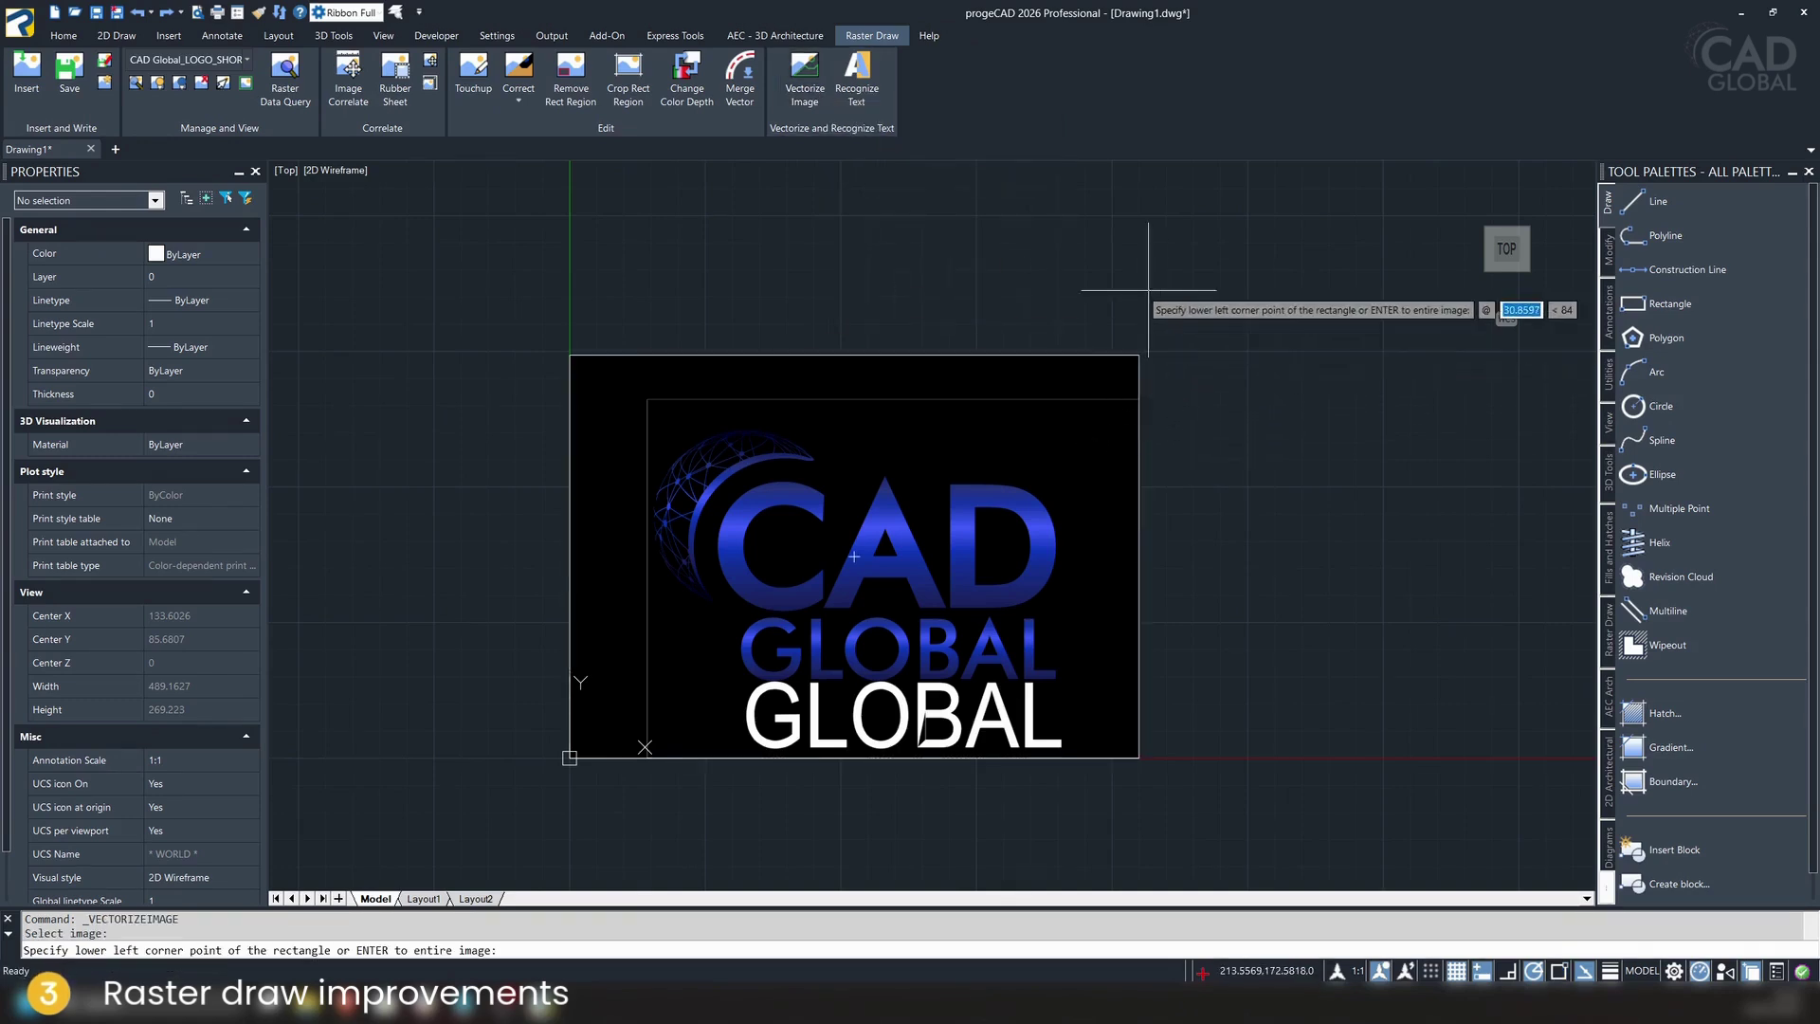
pyautogui.click(599, 379)
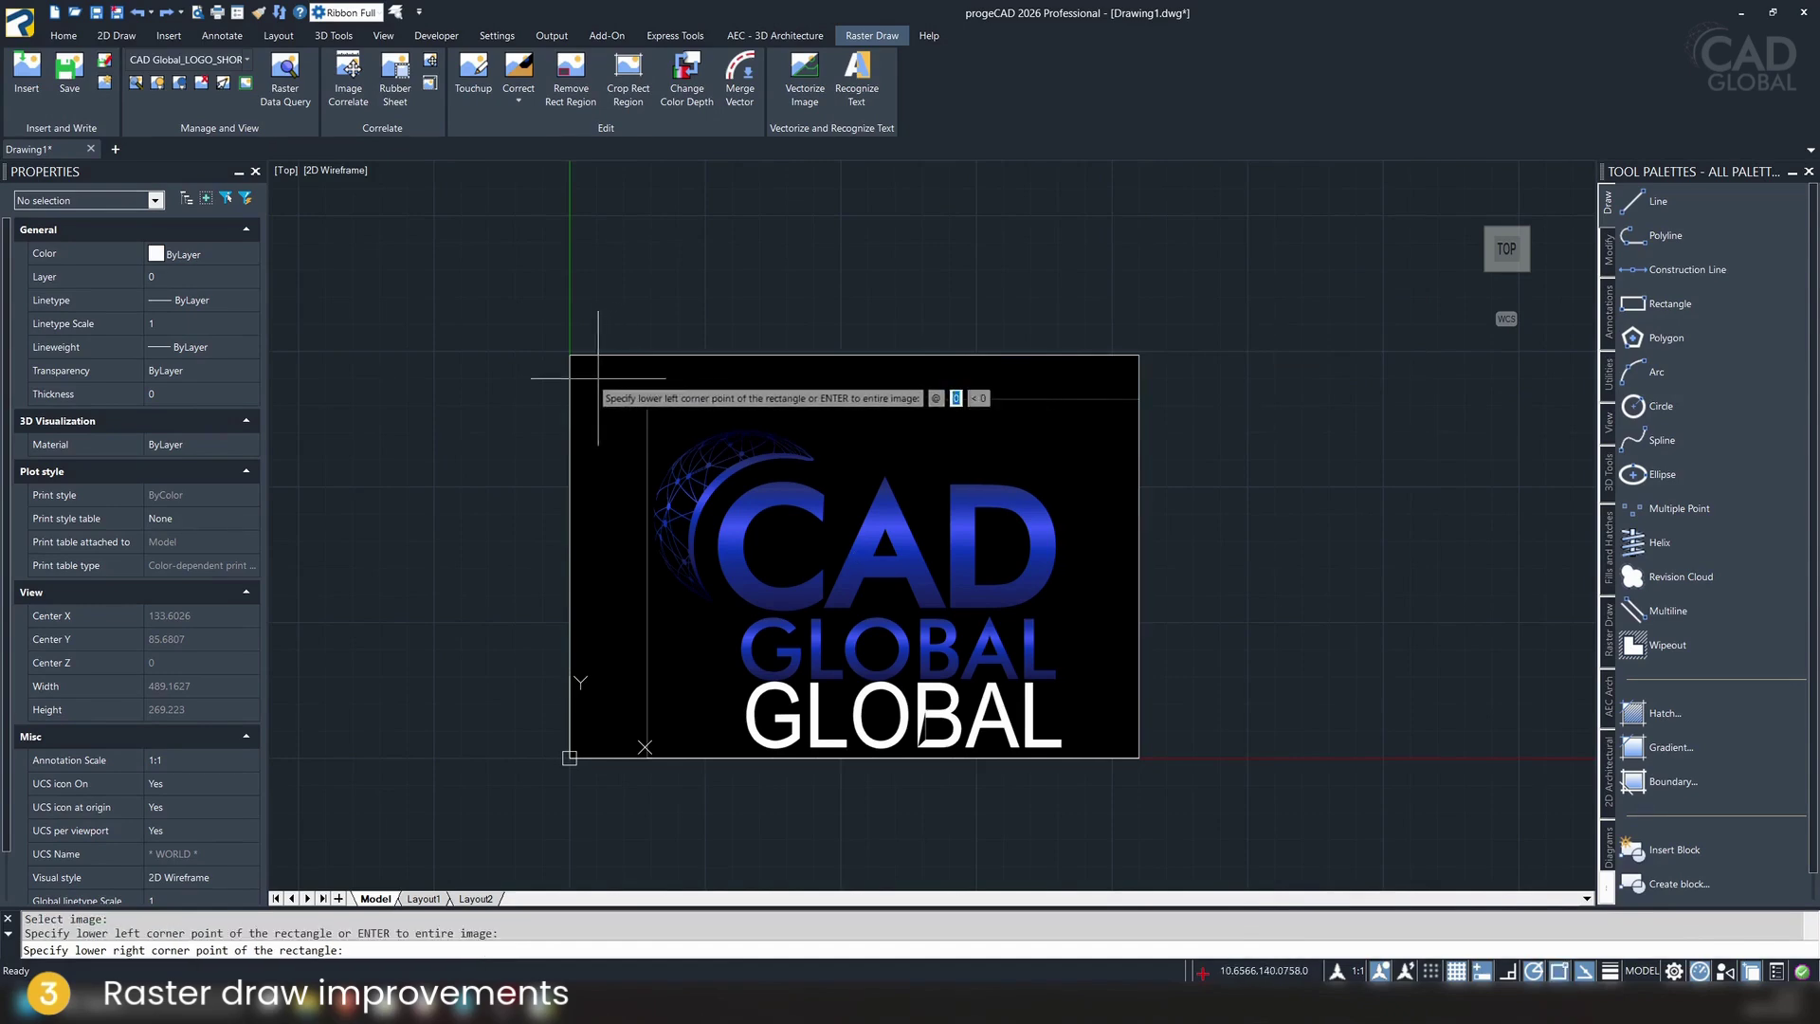
pyautogui.click(612, 756)
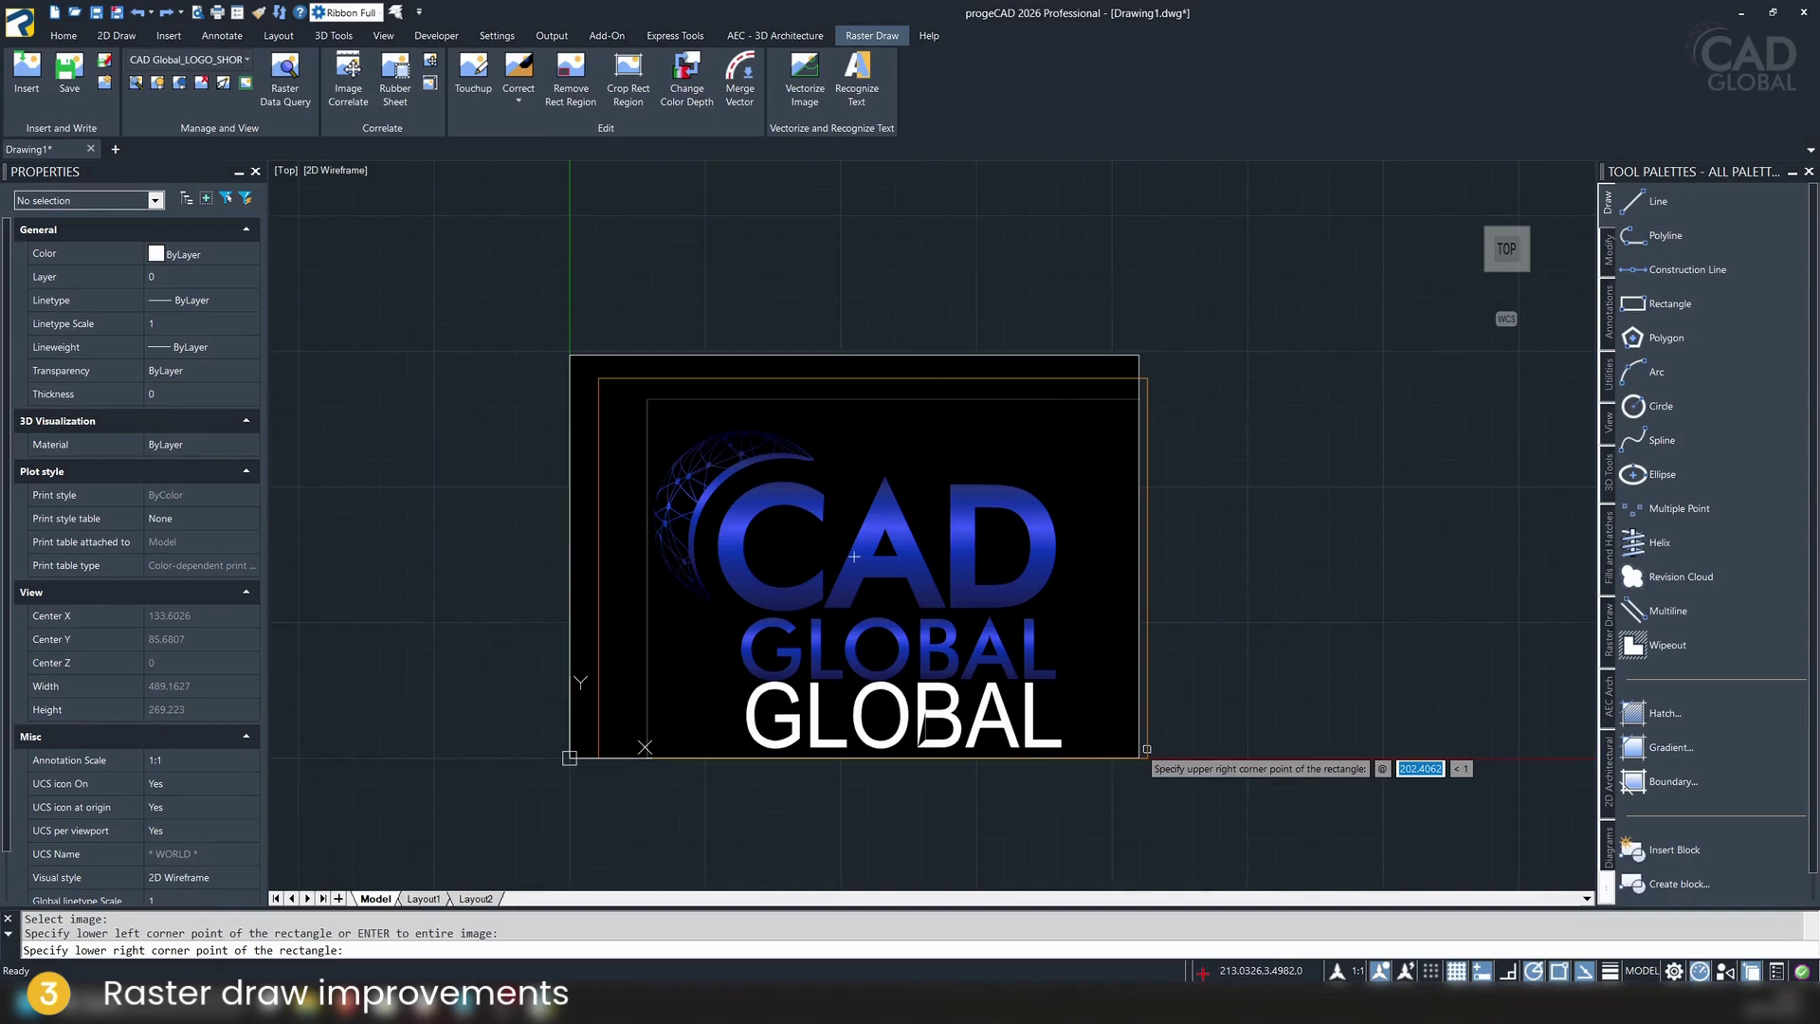
pyautogui.click(1147, 750)
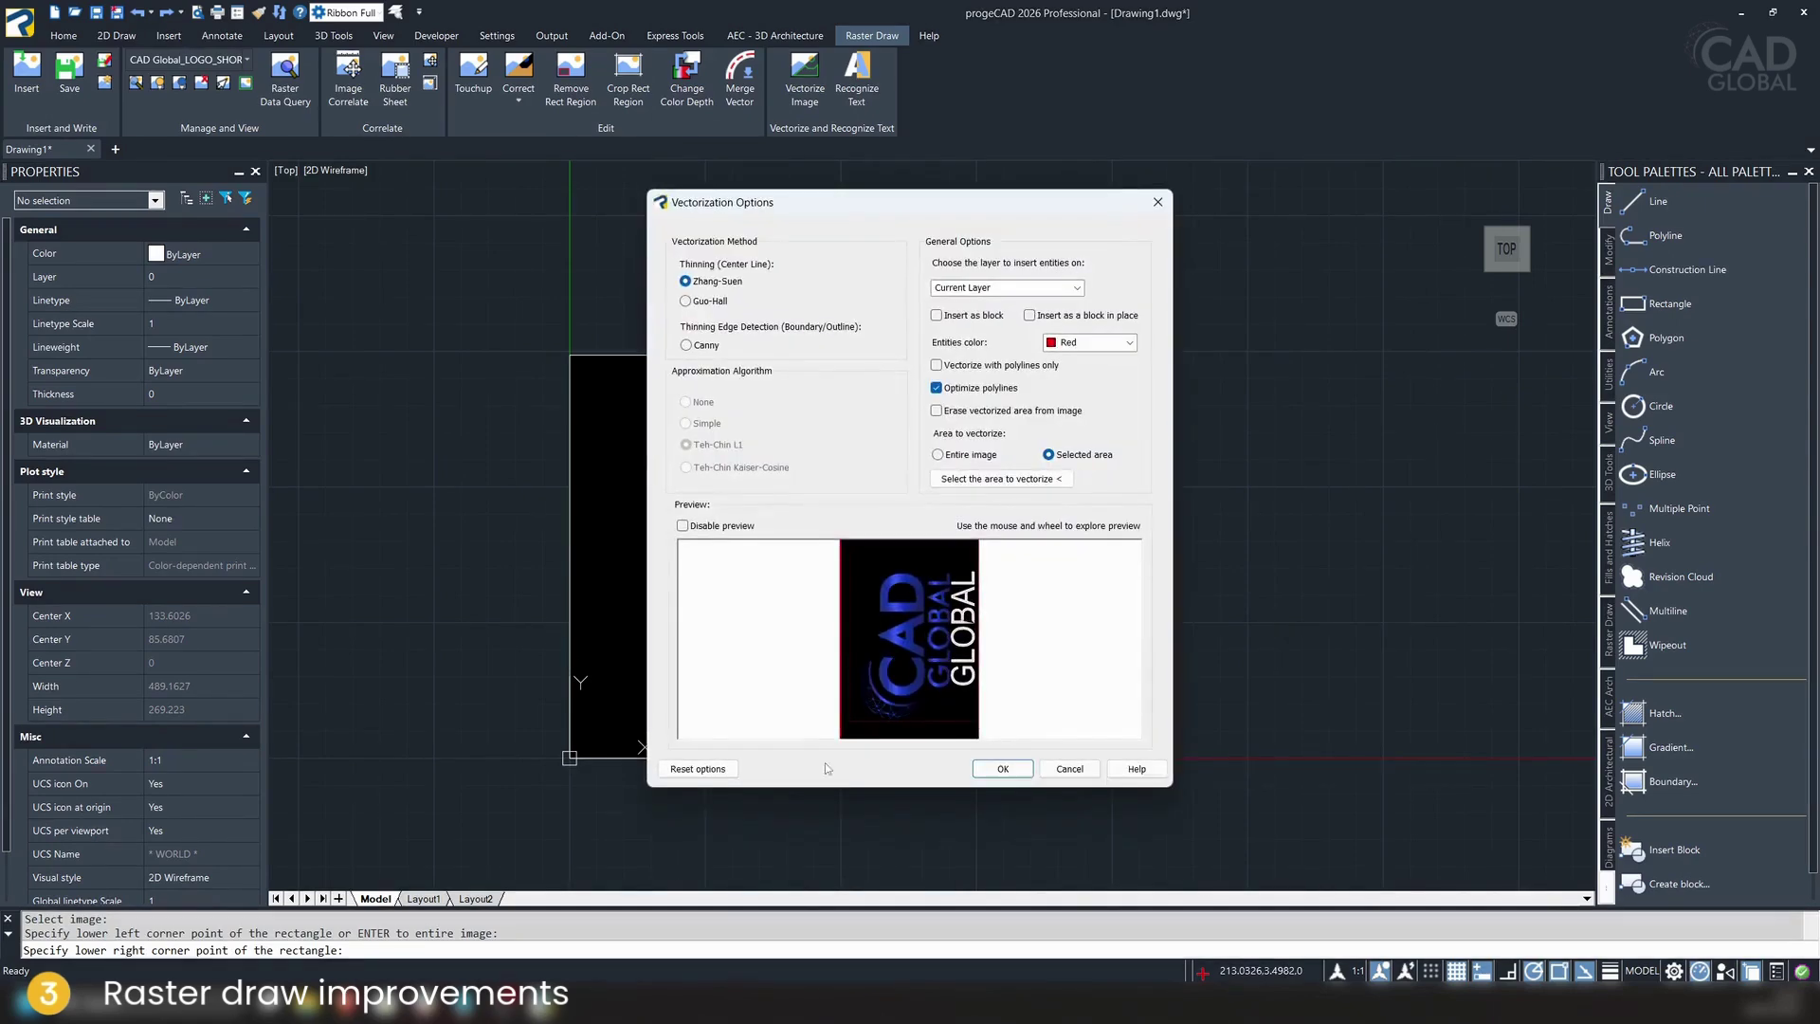
pyautogui.click(1011, 772)
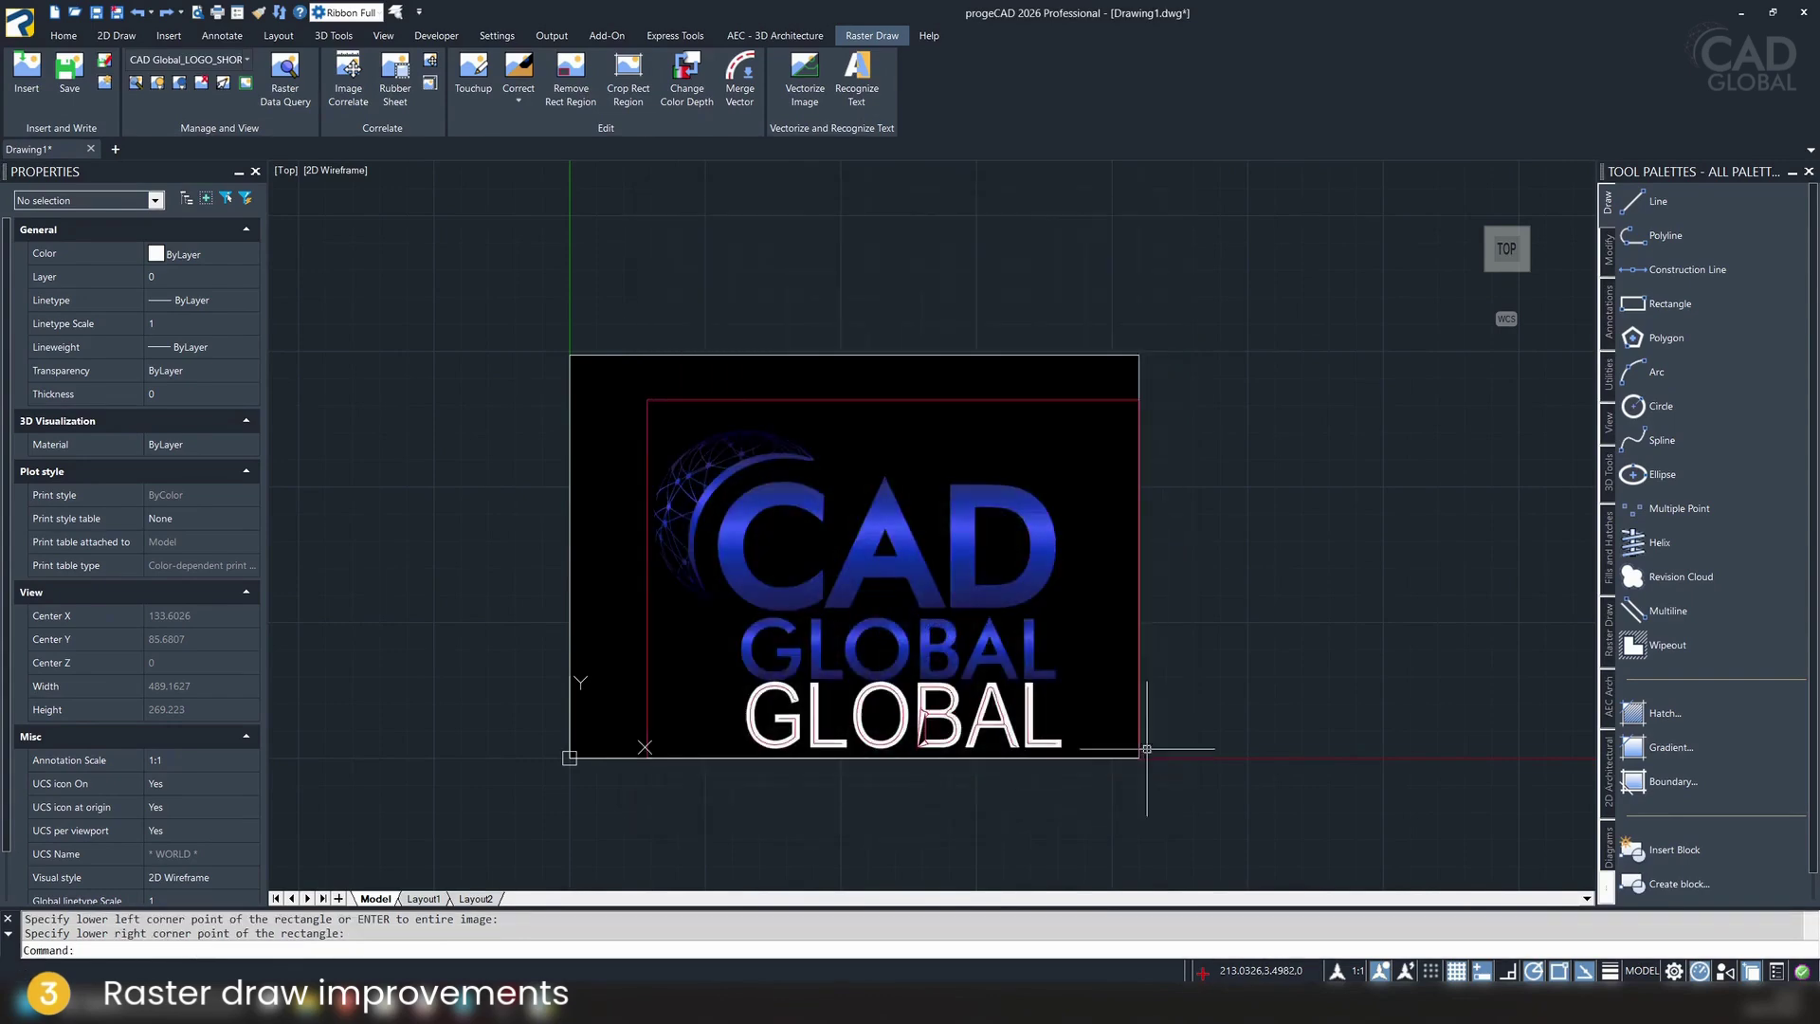
# Stretch the upper-left corner of the red frame polyline out beyond the image, and undo the grip edit
pyautogui.click(648, 452)
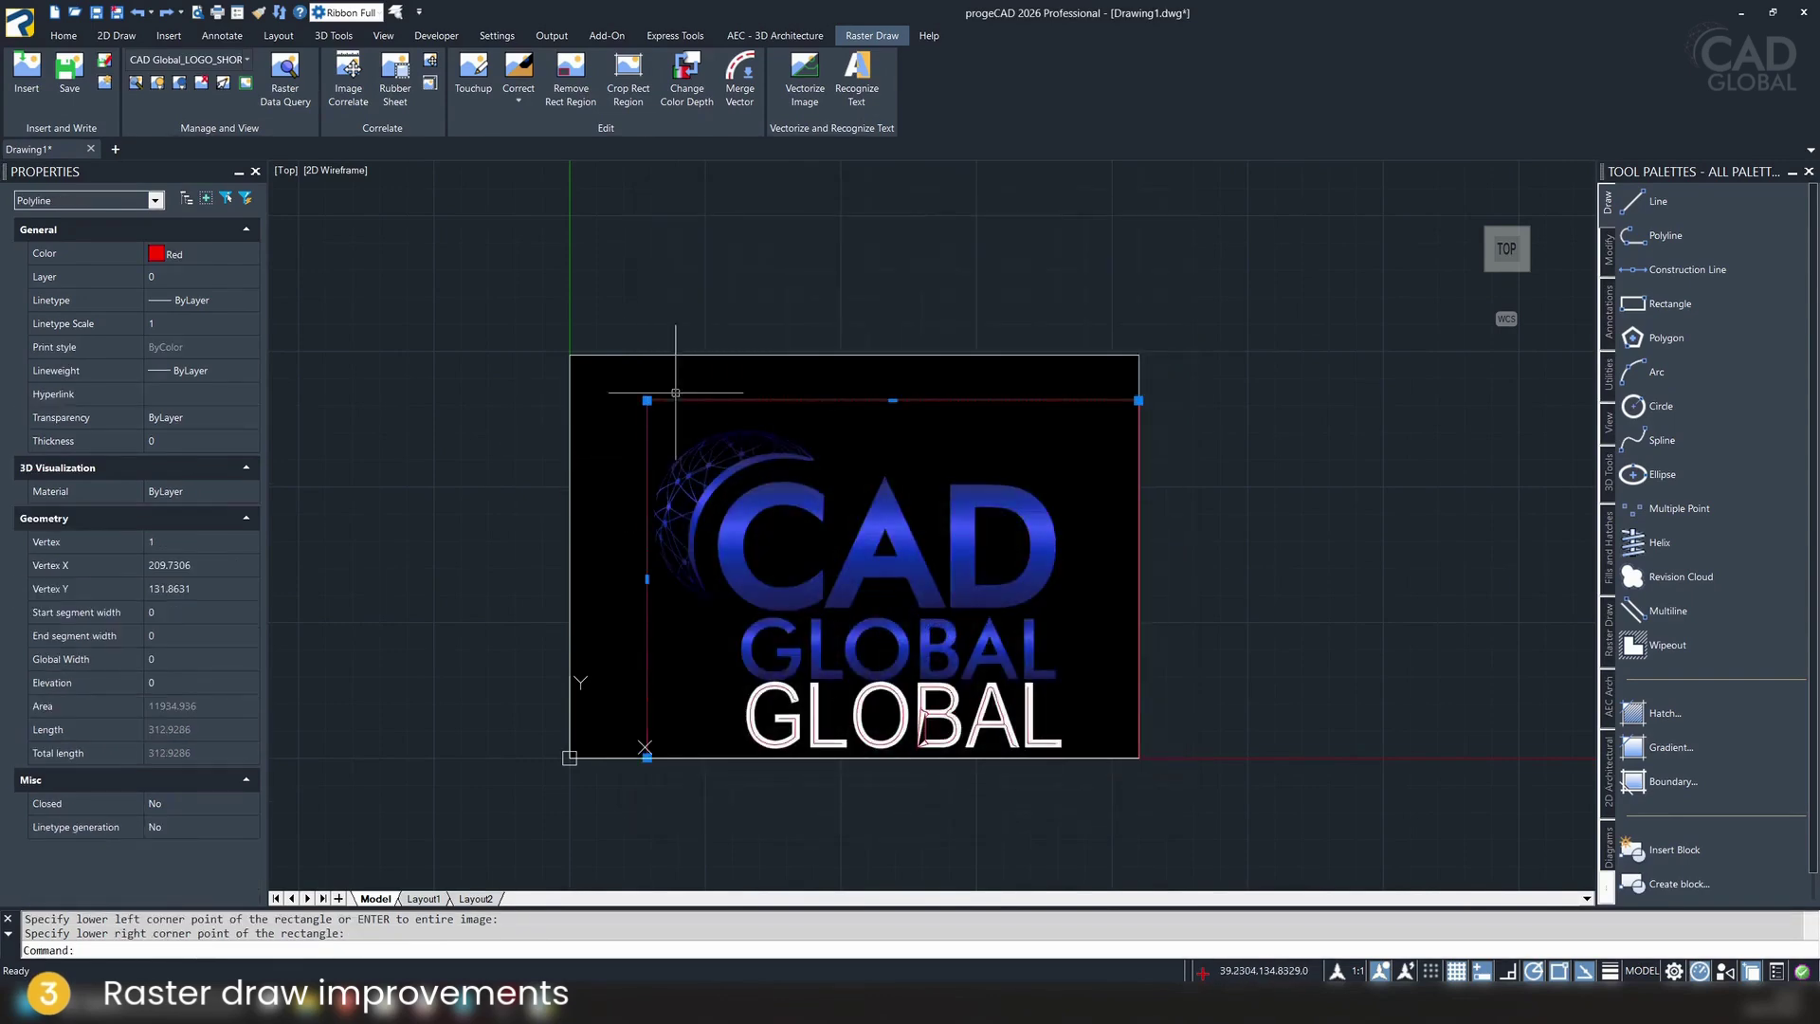
pyautogui.click(647, 400)
pyautogui.click(577, 243)
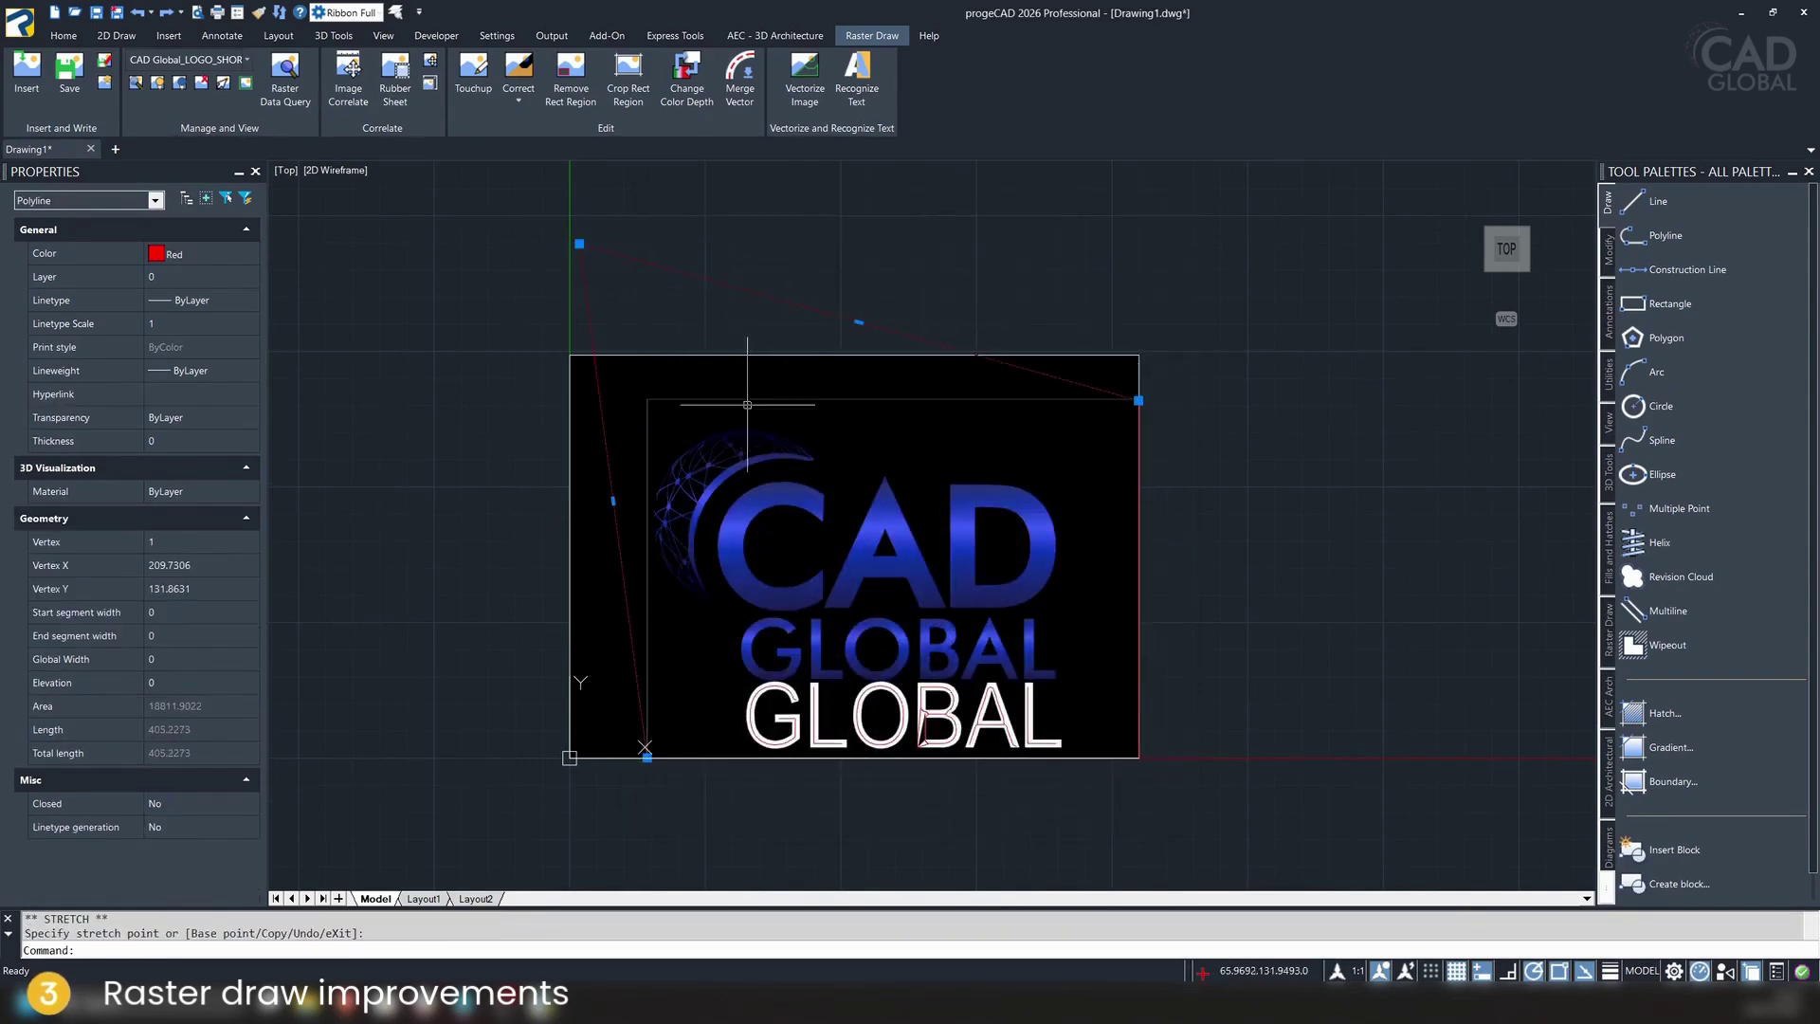
pyautogui.hotkey('ctrl', 'z')
pyautogui.hotkey('ctrl', 'z')
# Examine the red vector lines traced inside the letter B, and window-select the entities across the whole image
pyautogui.scroll(6, 927, 716)
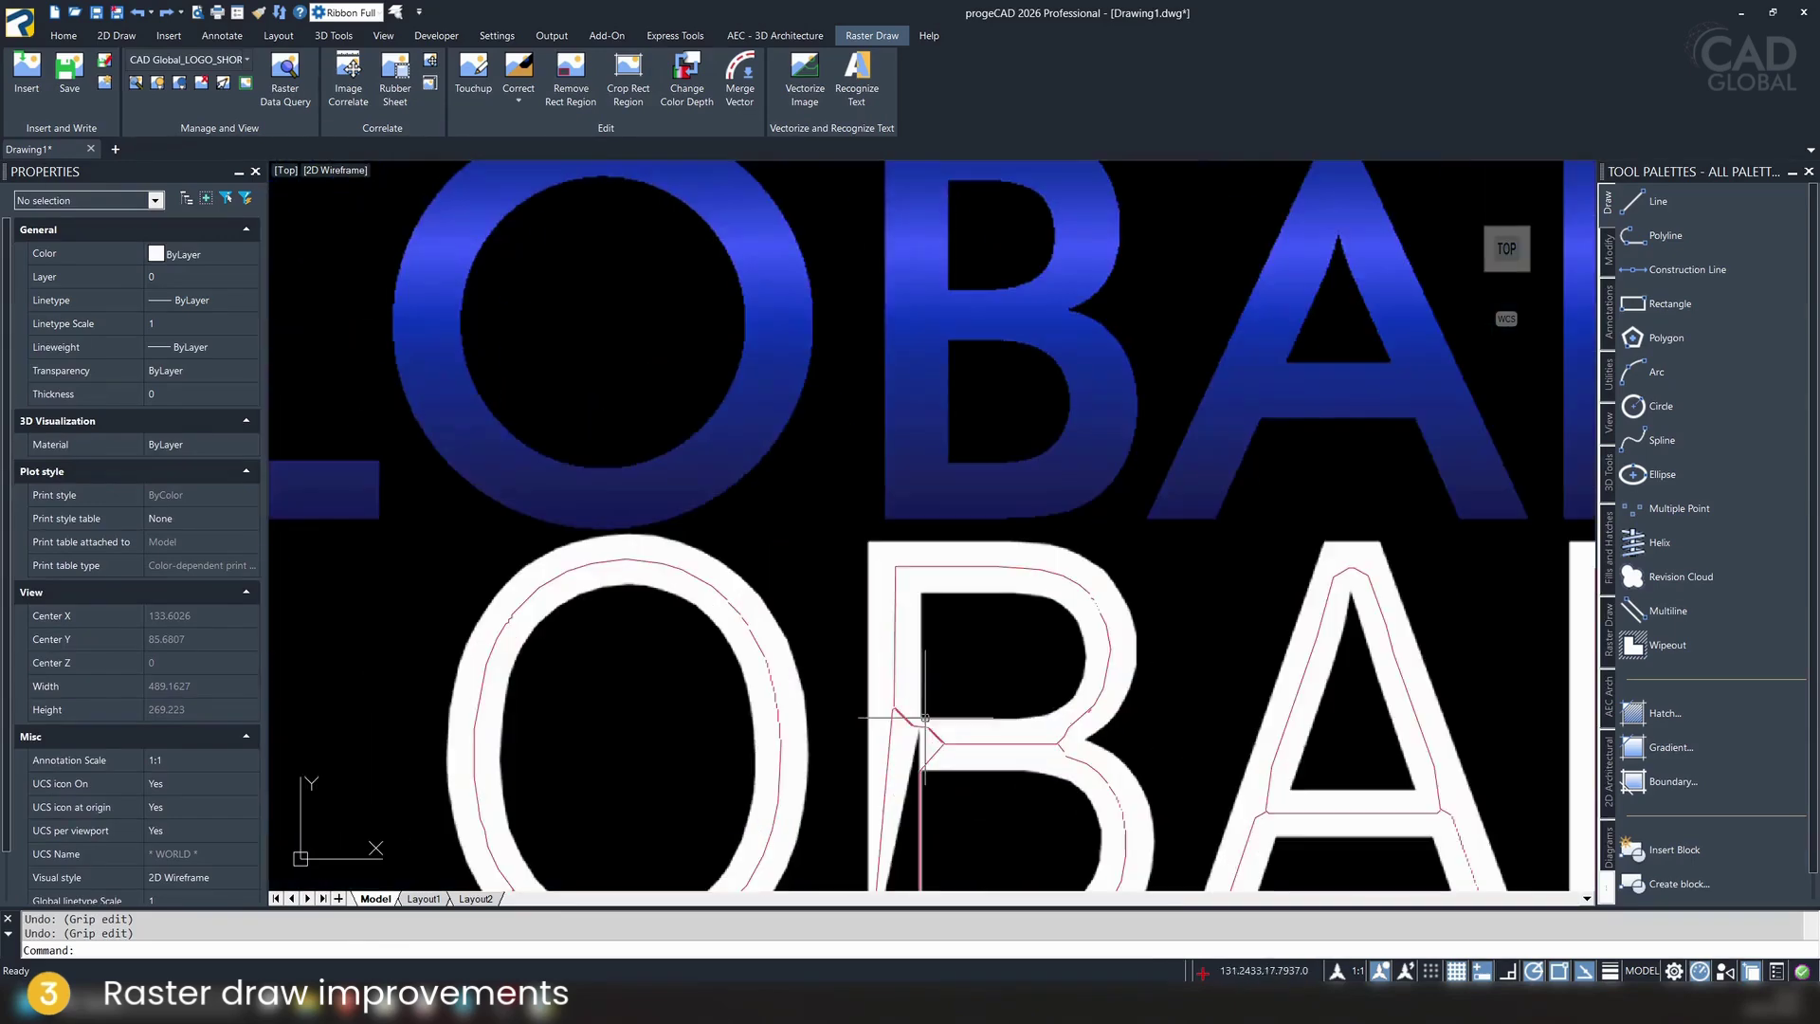
pyautogui.click(894, 671)
pyautogui.press('Escape')
pyautogui.scroll(-8, 926, 375)
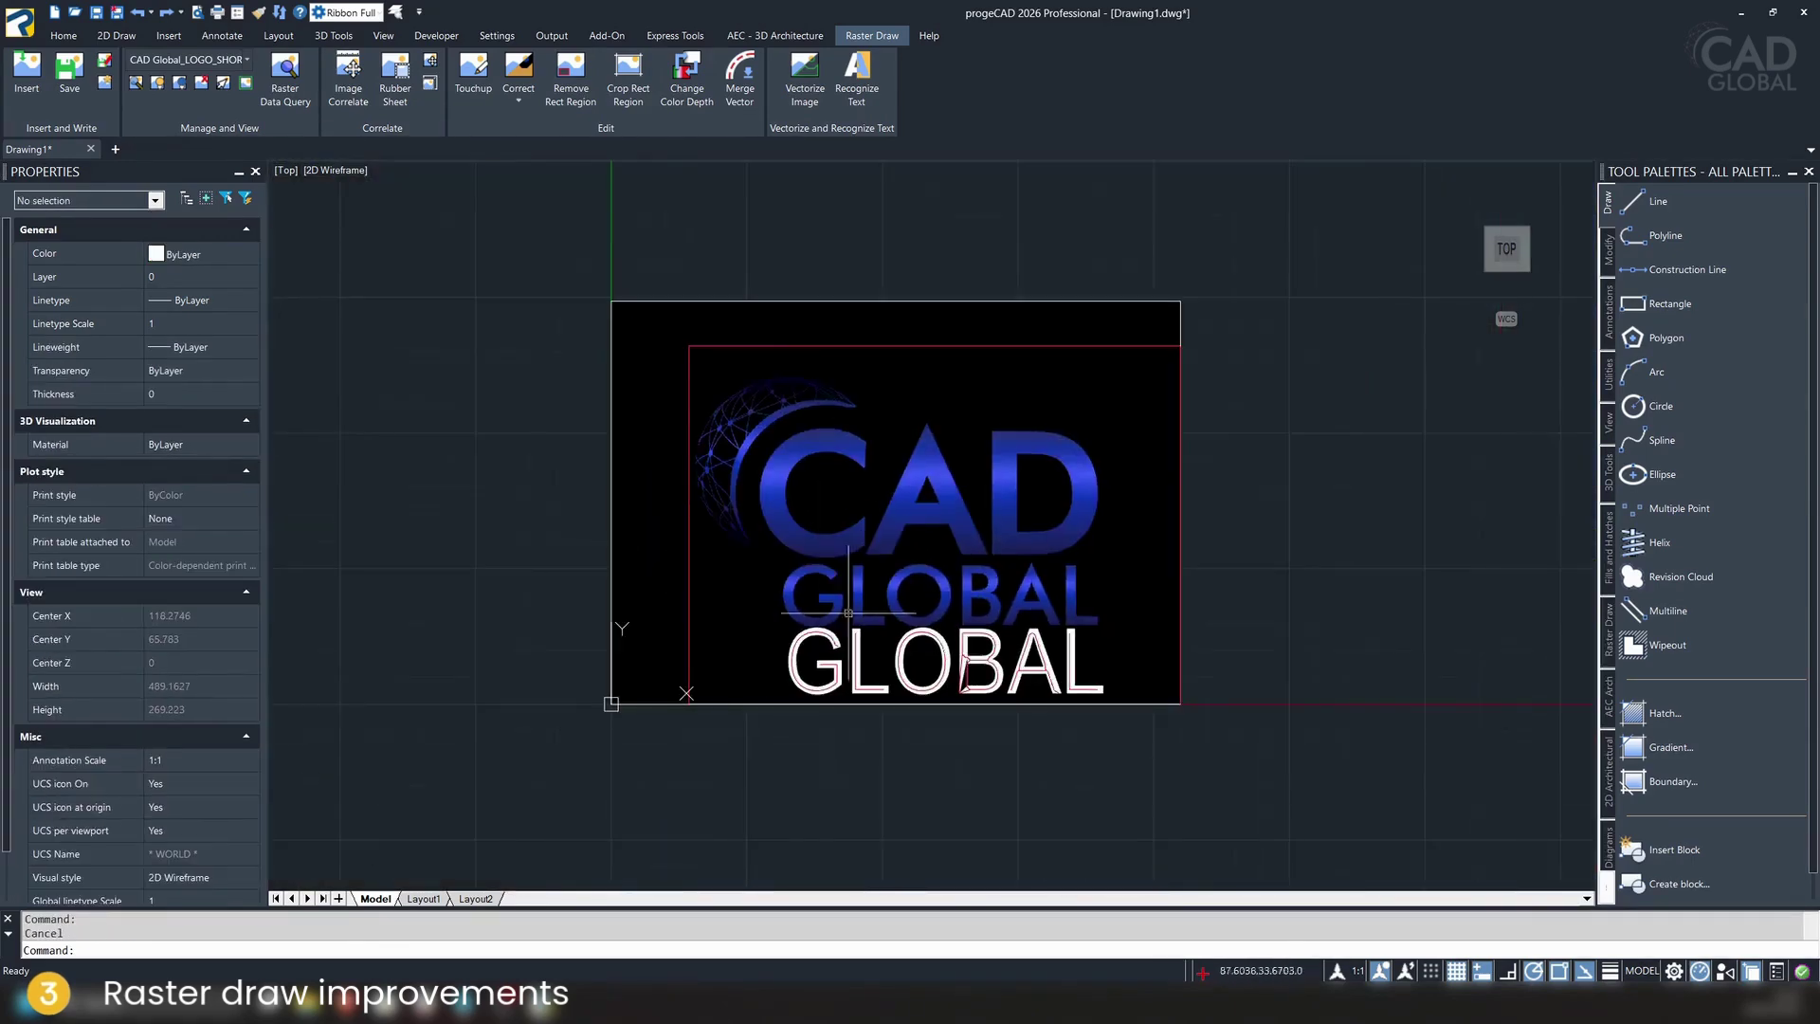
pyautogui.click(548, 227)
pyautogui.click(1301, 744)
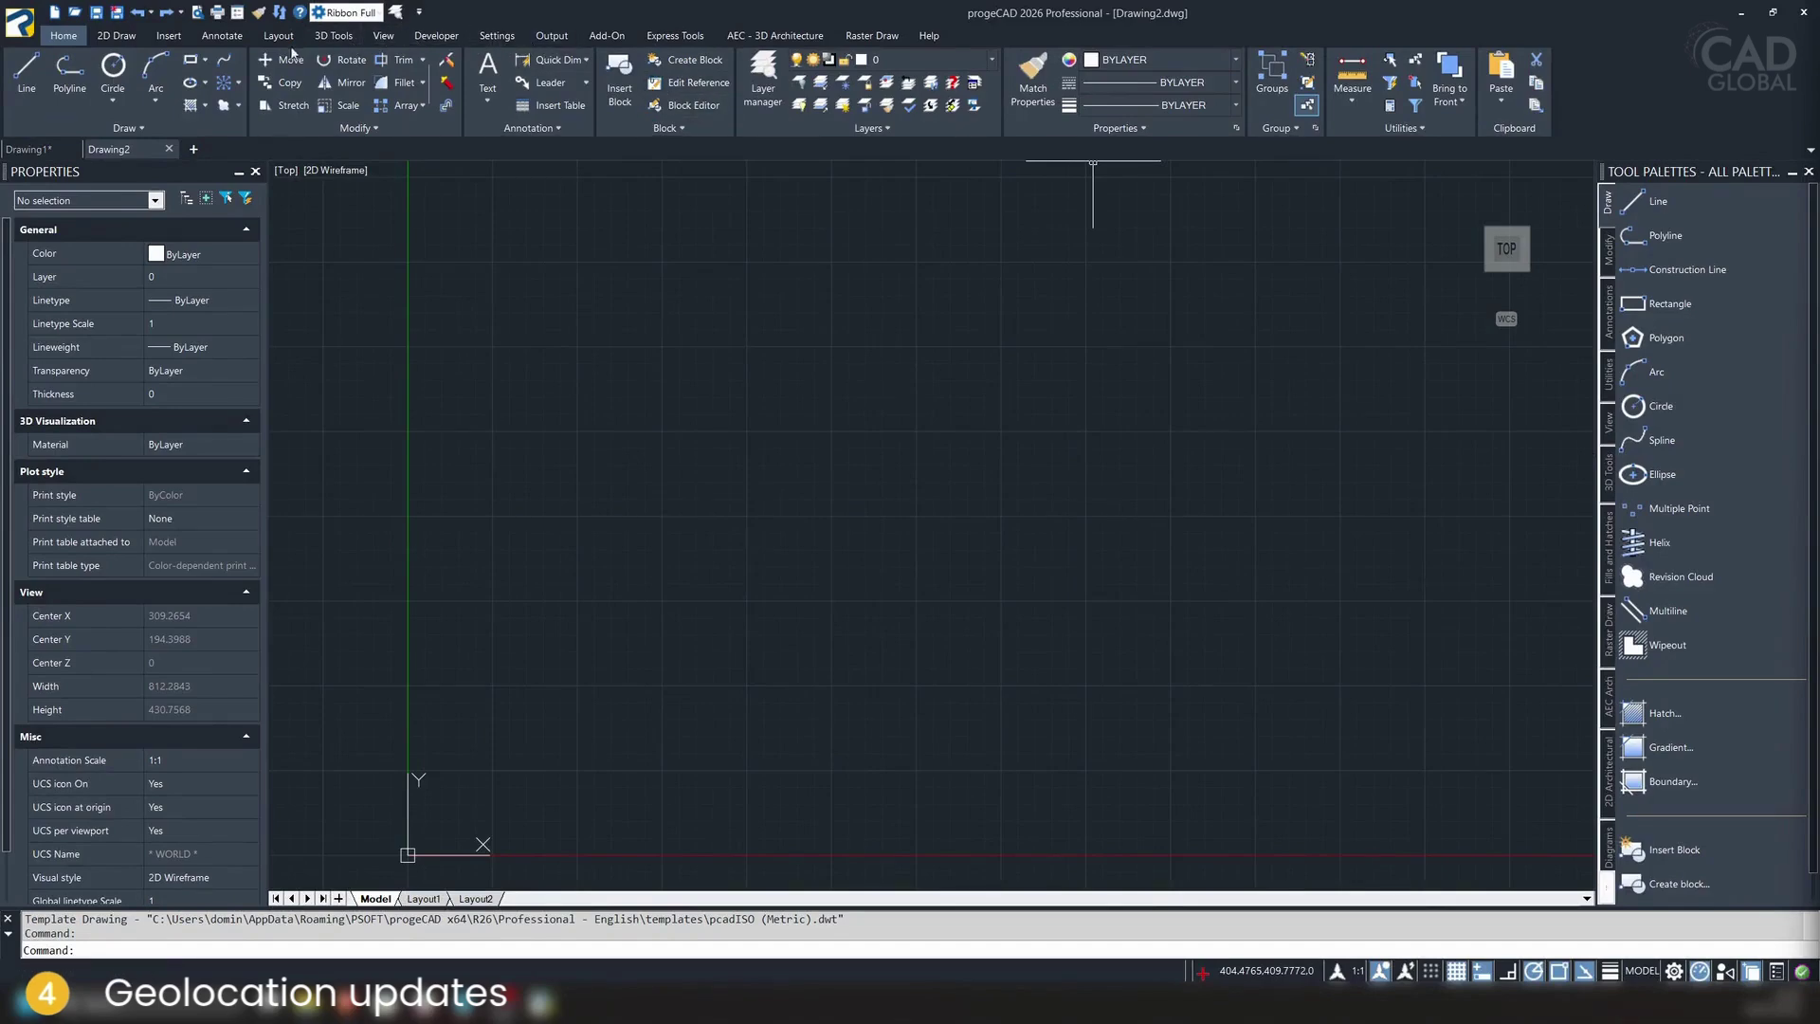
# Start Set Location, search the address "Zagreb croatia" and load City of Zagreb as the geographic location
pyautogui.click(170, 36)
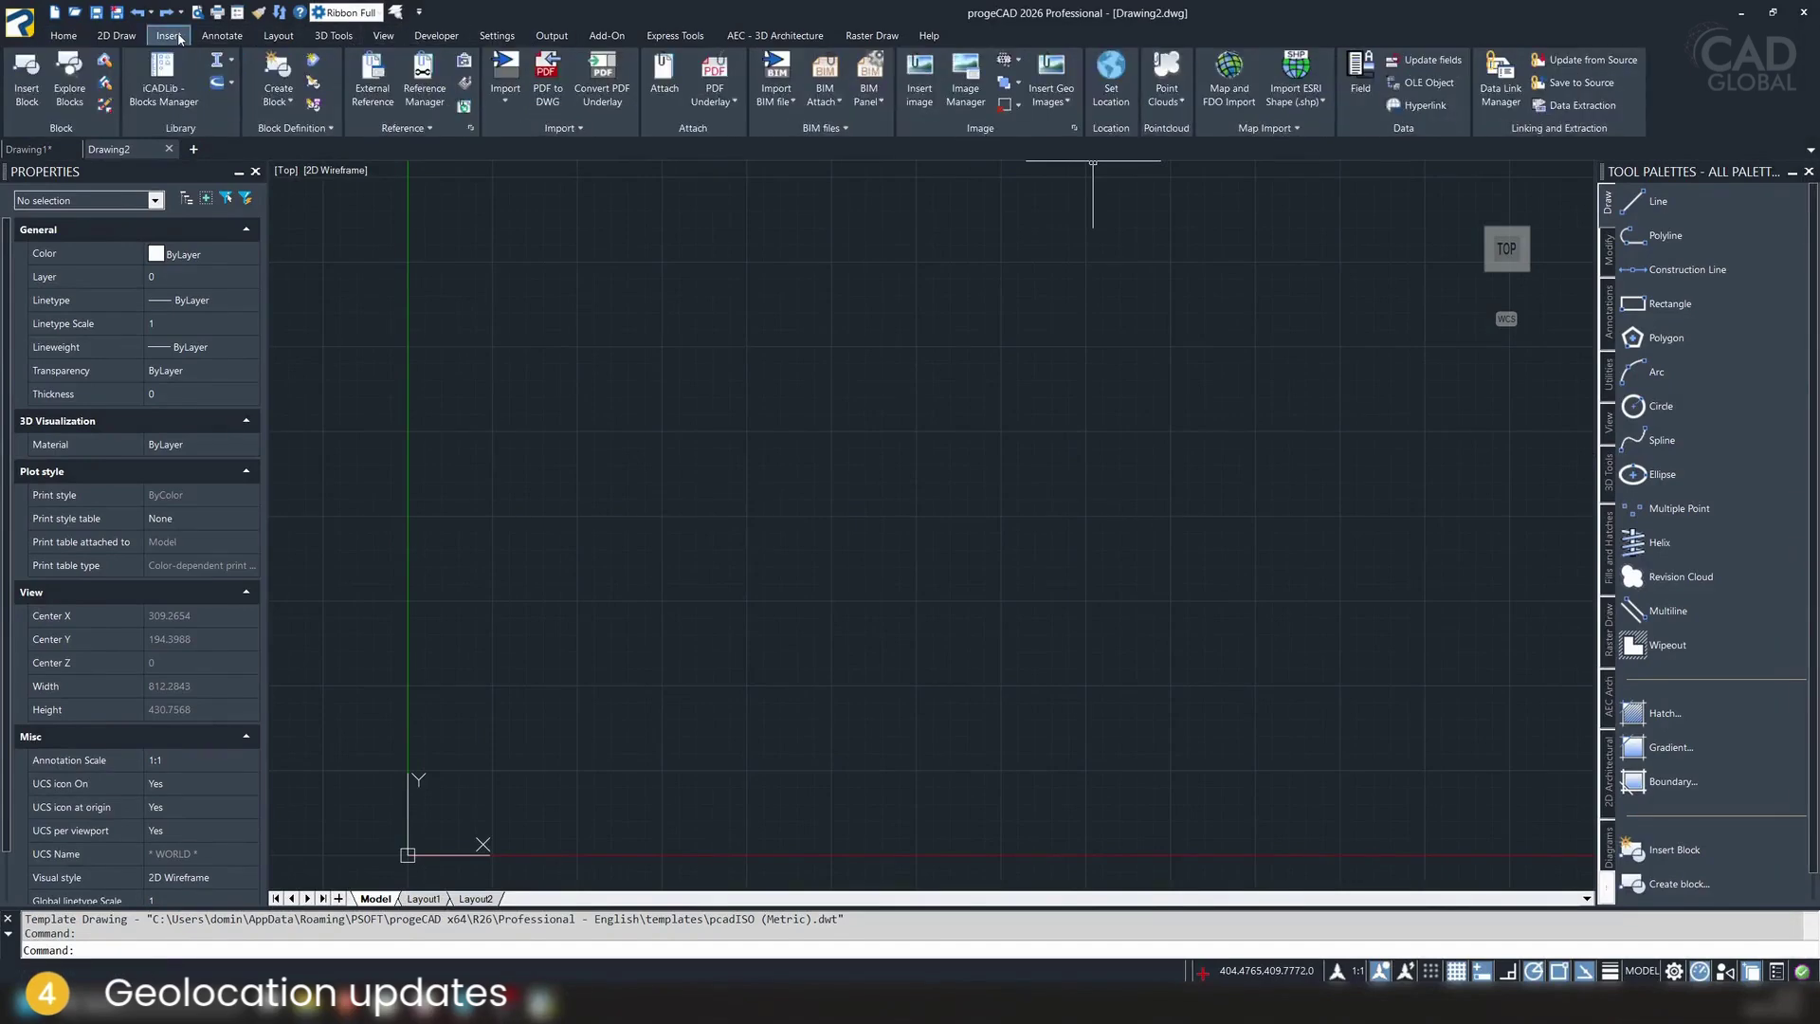
pyautogui.click(1113, 76)
pyautogui.click(981, 457)
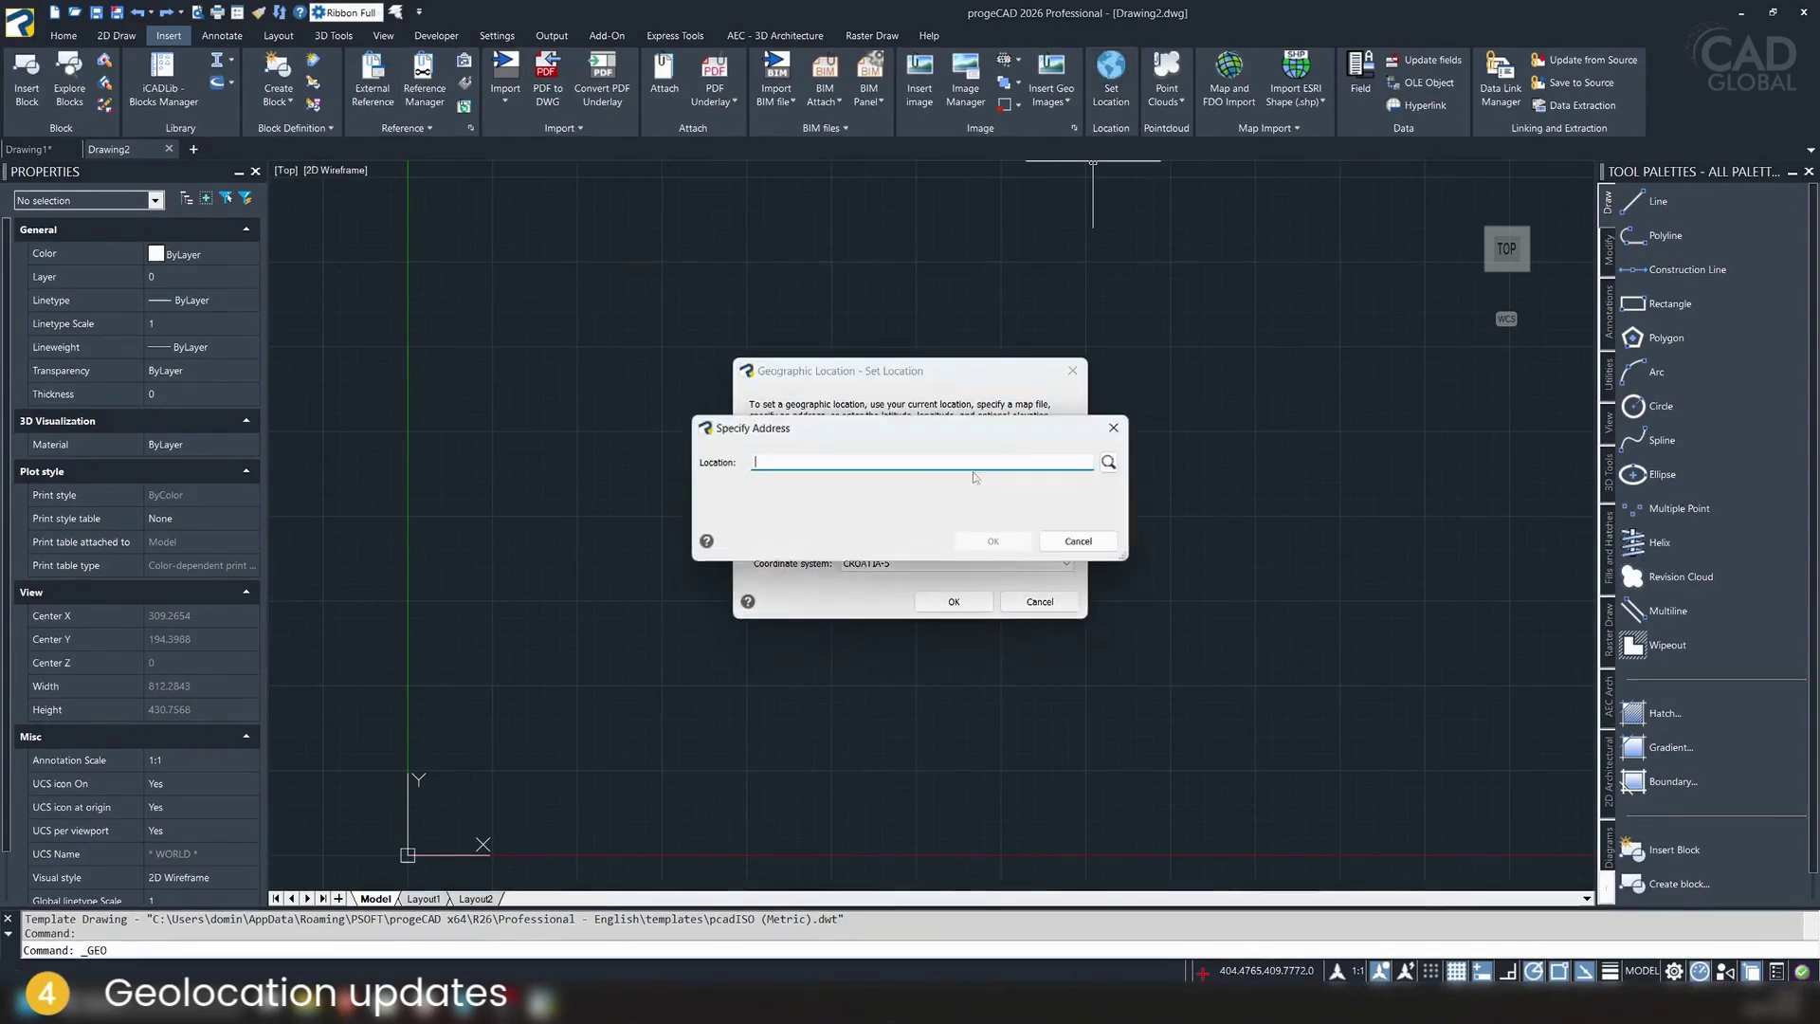
pyautogui.press('capslock')
pyautogui.write('Z')
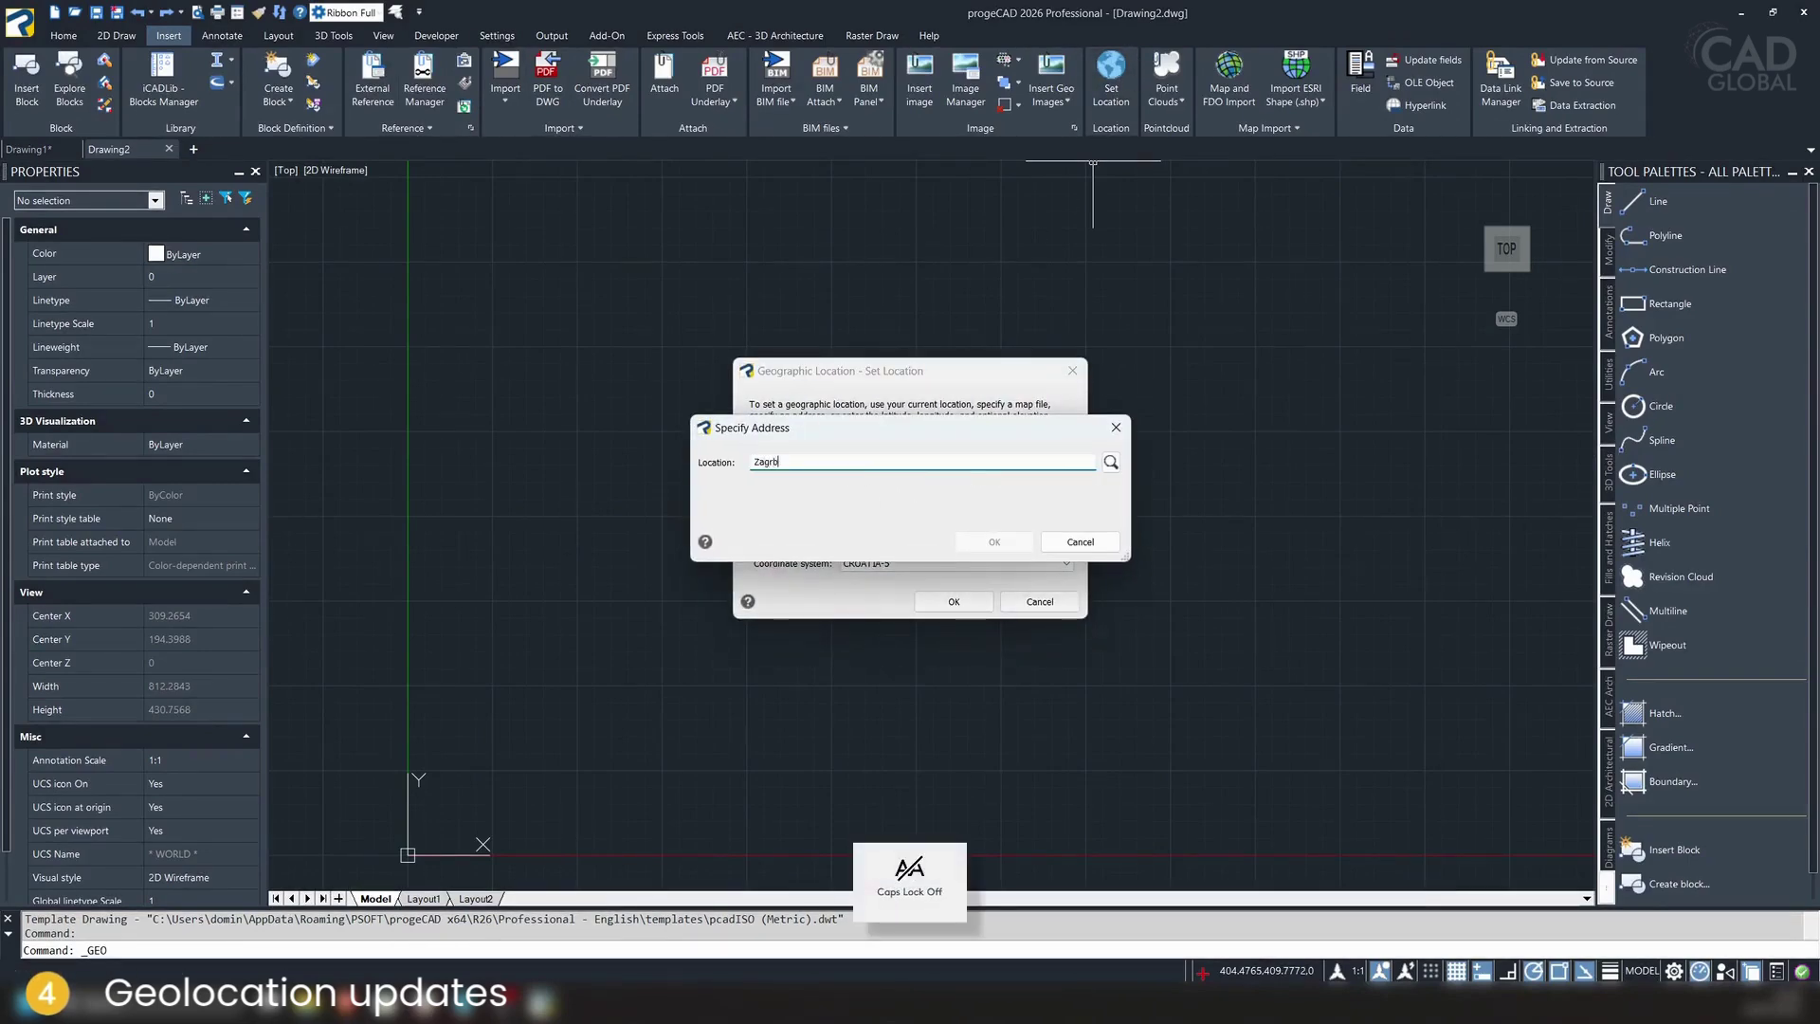
pyautogui.write('agreb croatia')
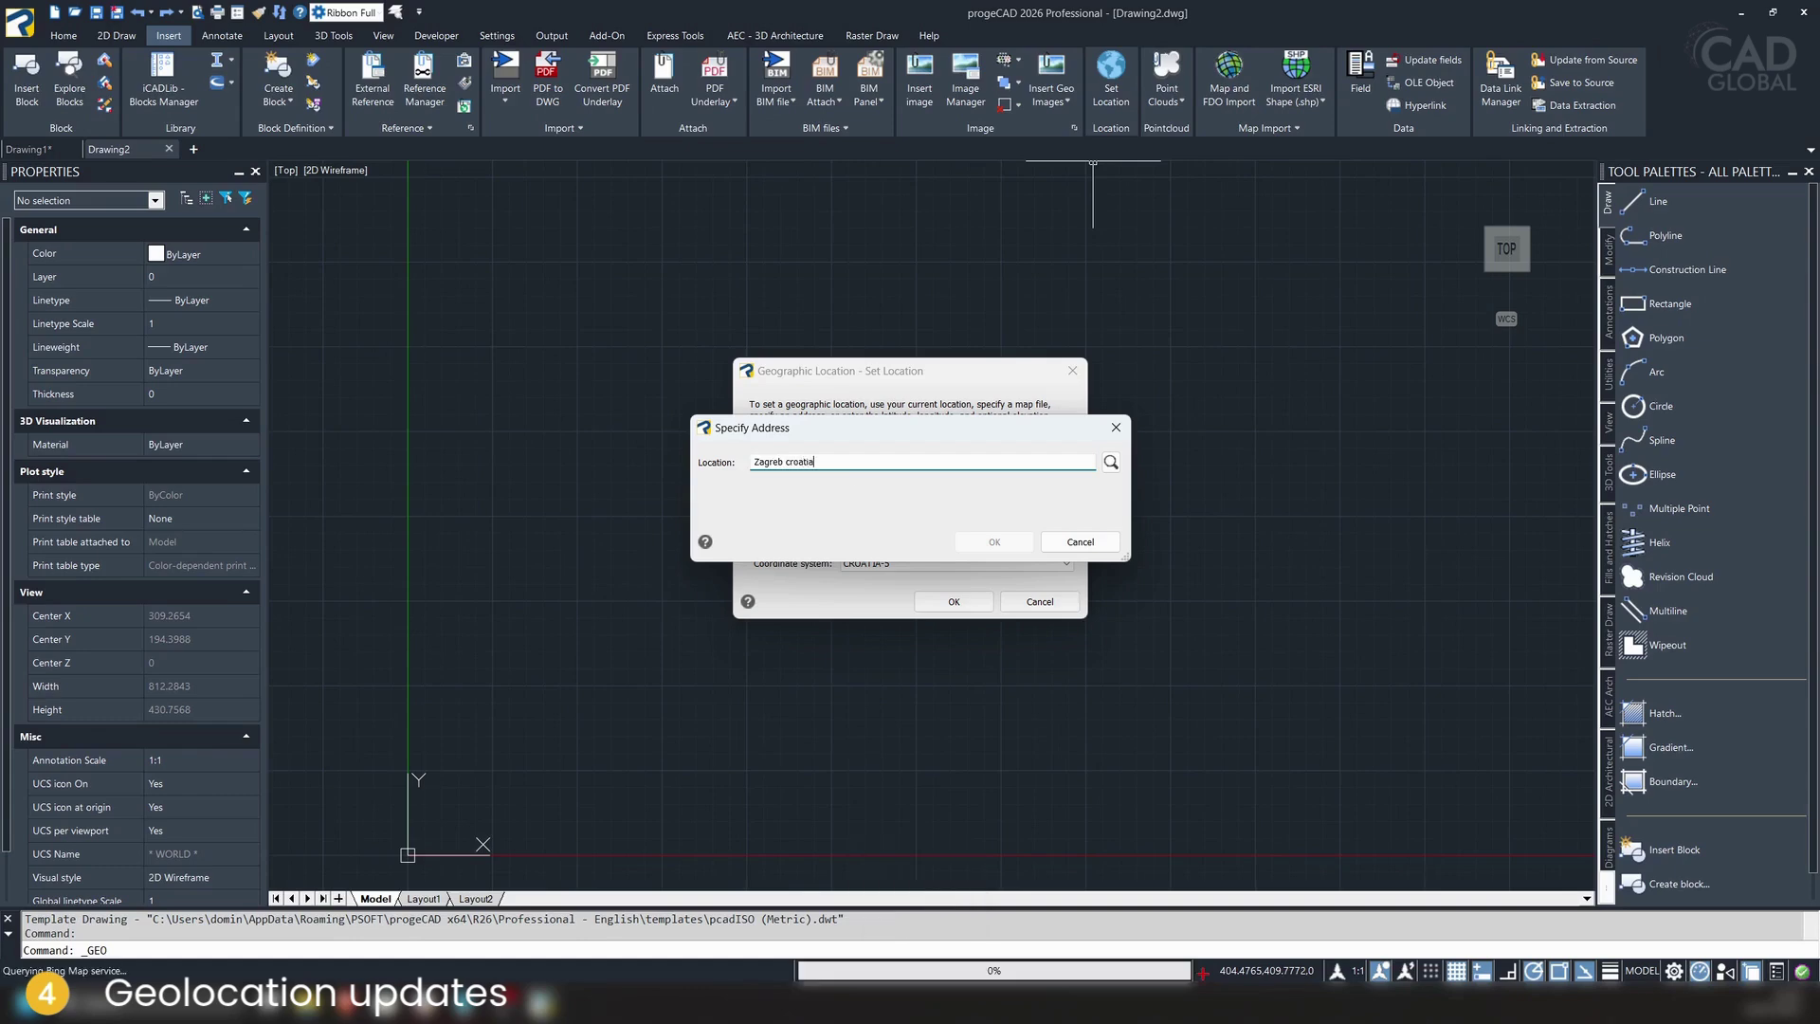
pyautogui.click(822, 480)
pyautogui.click(886, 503)
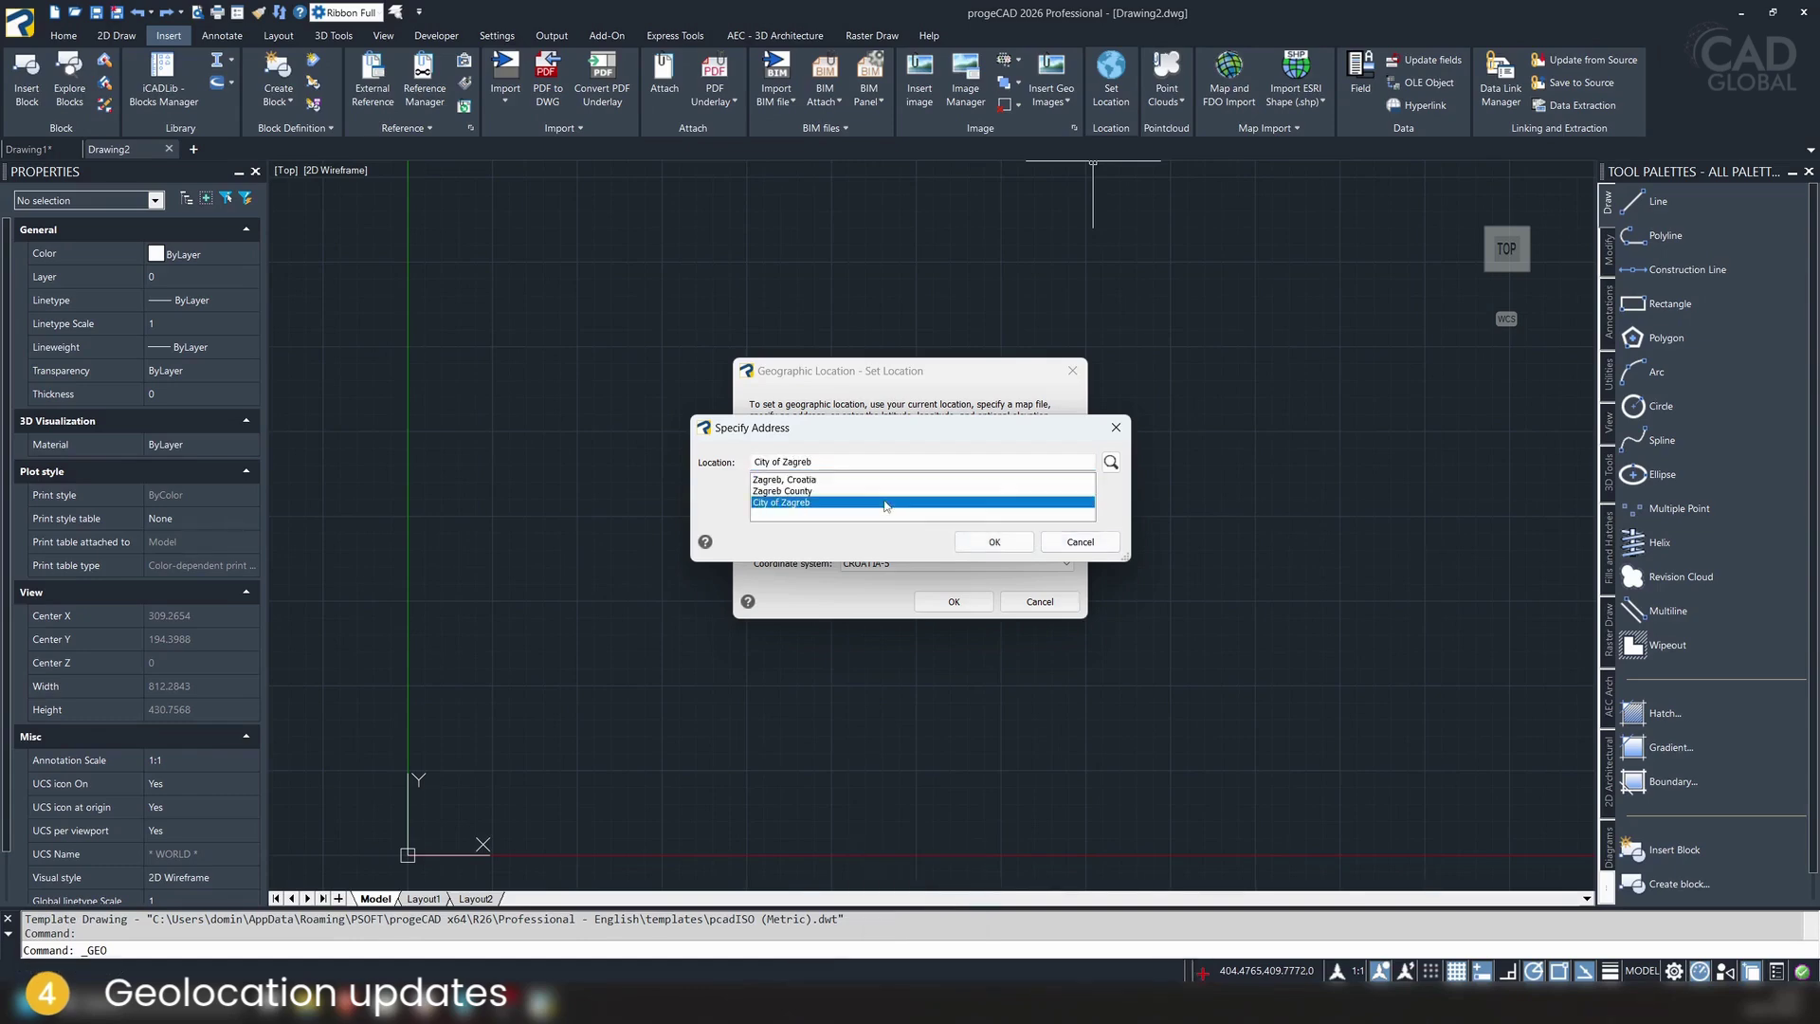
pyautogui.click(992, 538)
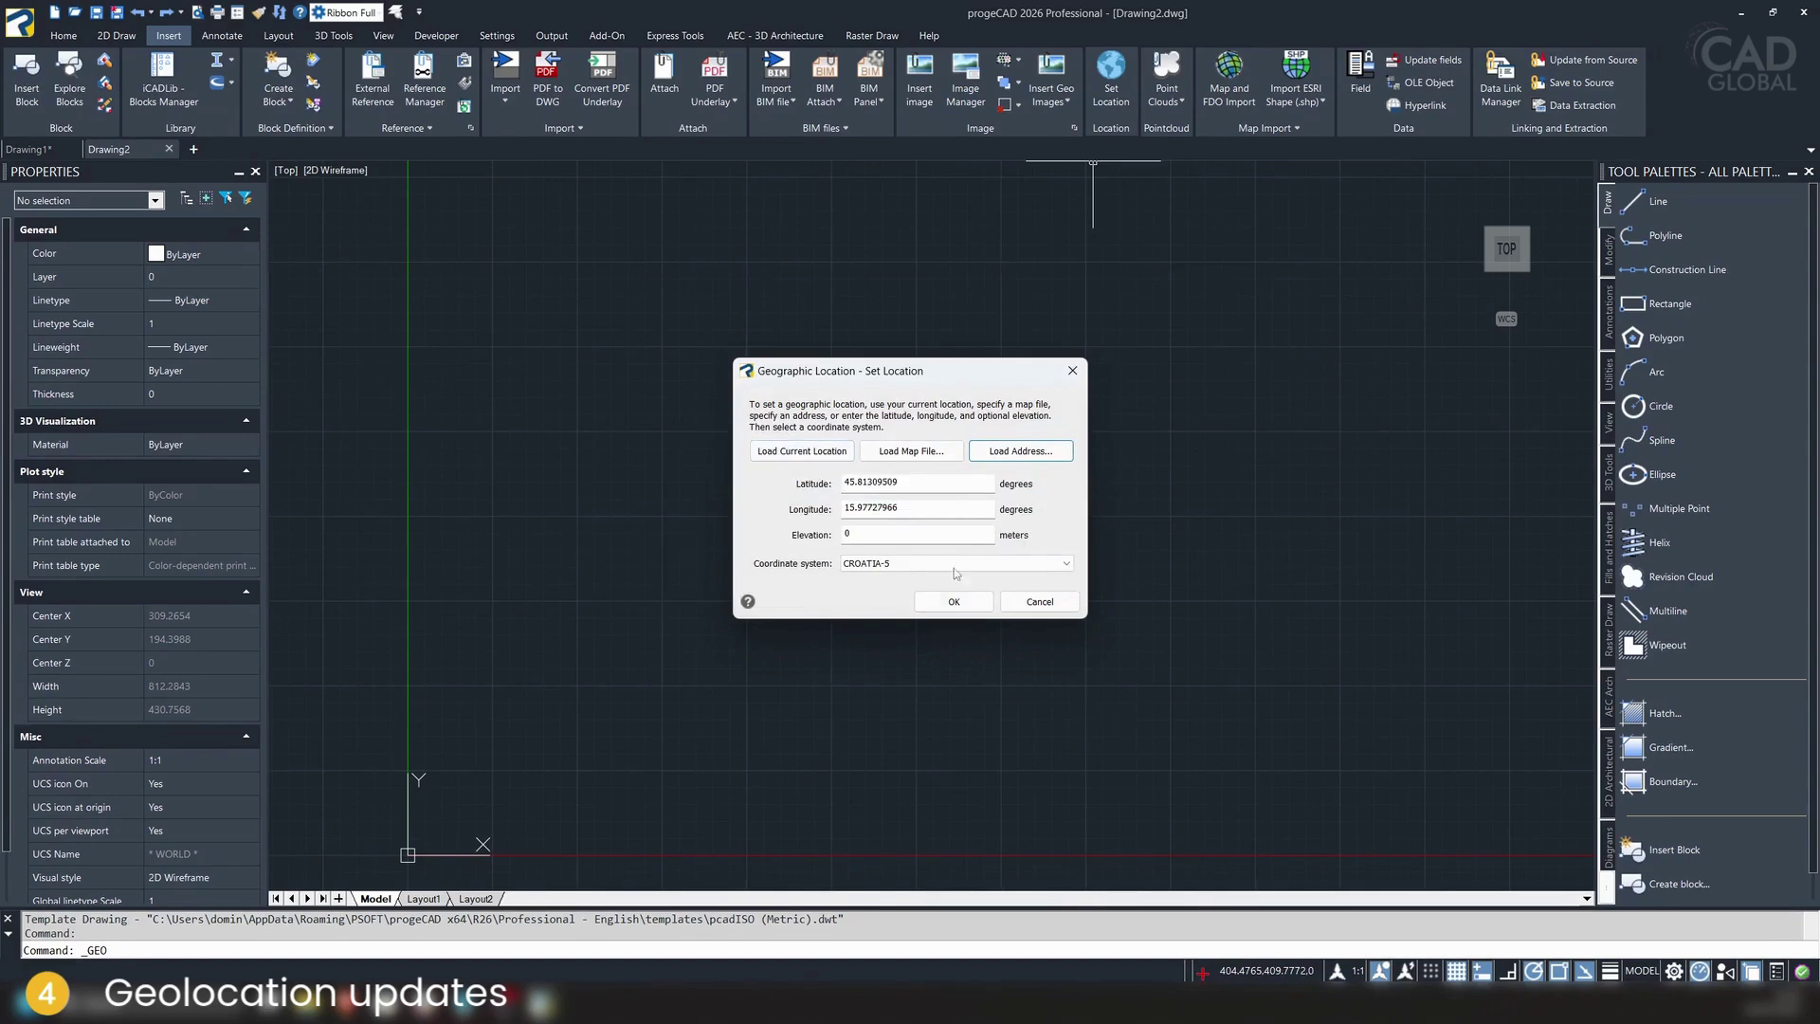
# Accept the CROATIA-5 coordinate system and place the location at point 0,0,0 with a north direction angle of 90
pyautogui.click(955, 604)
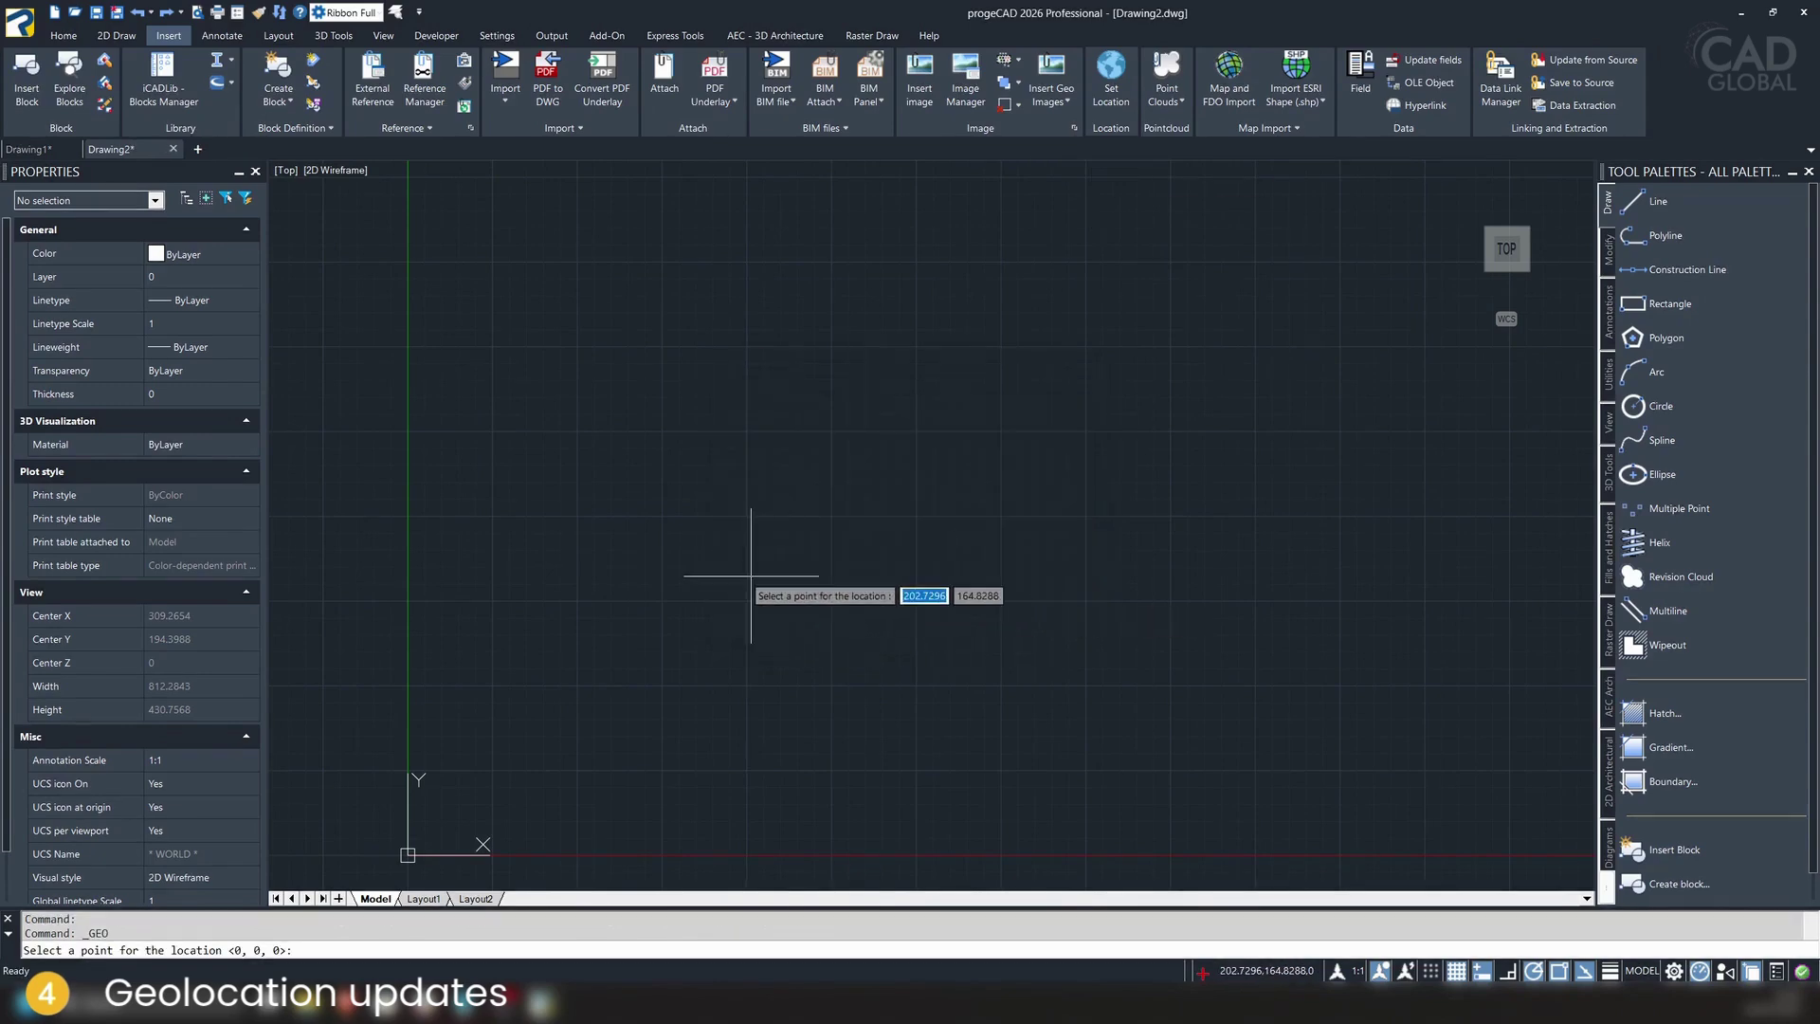
pyautogui.press('Return')
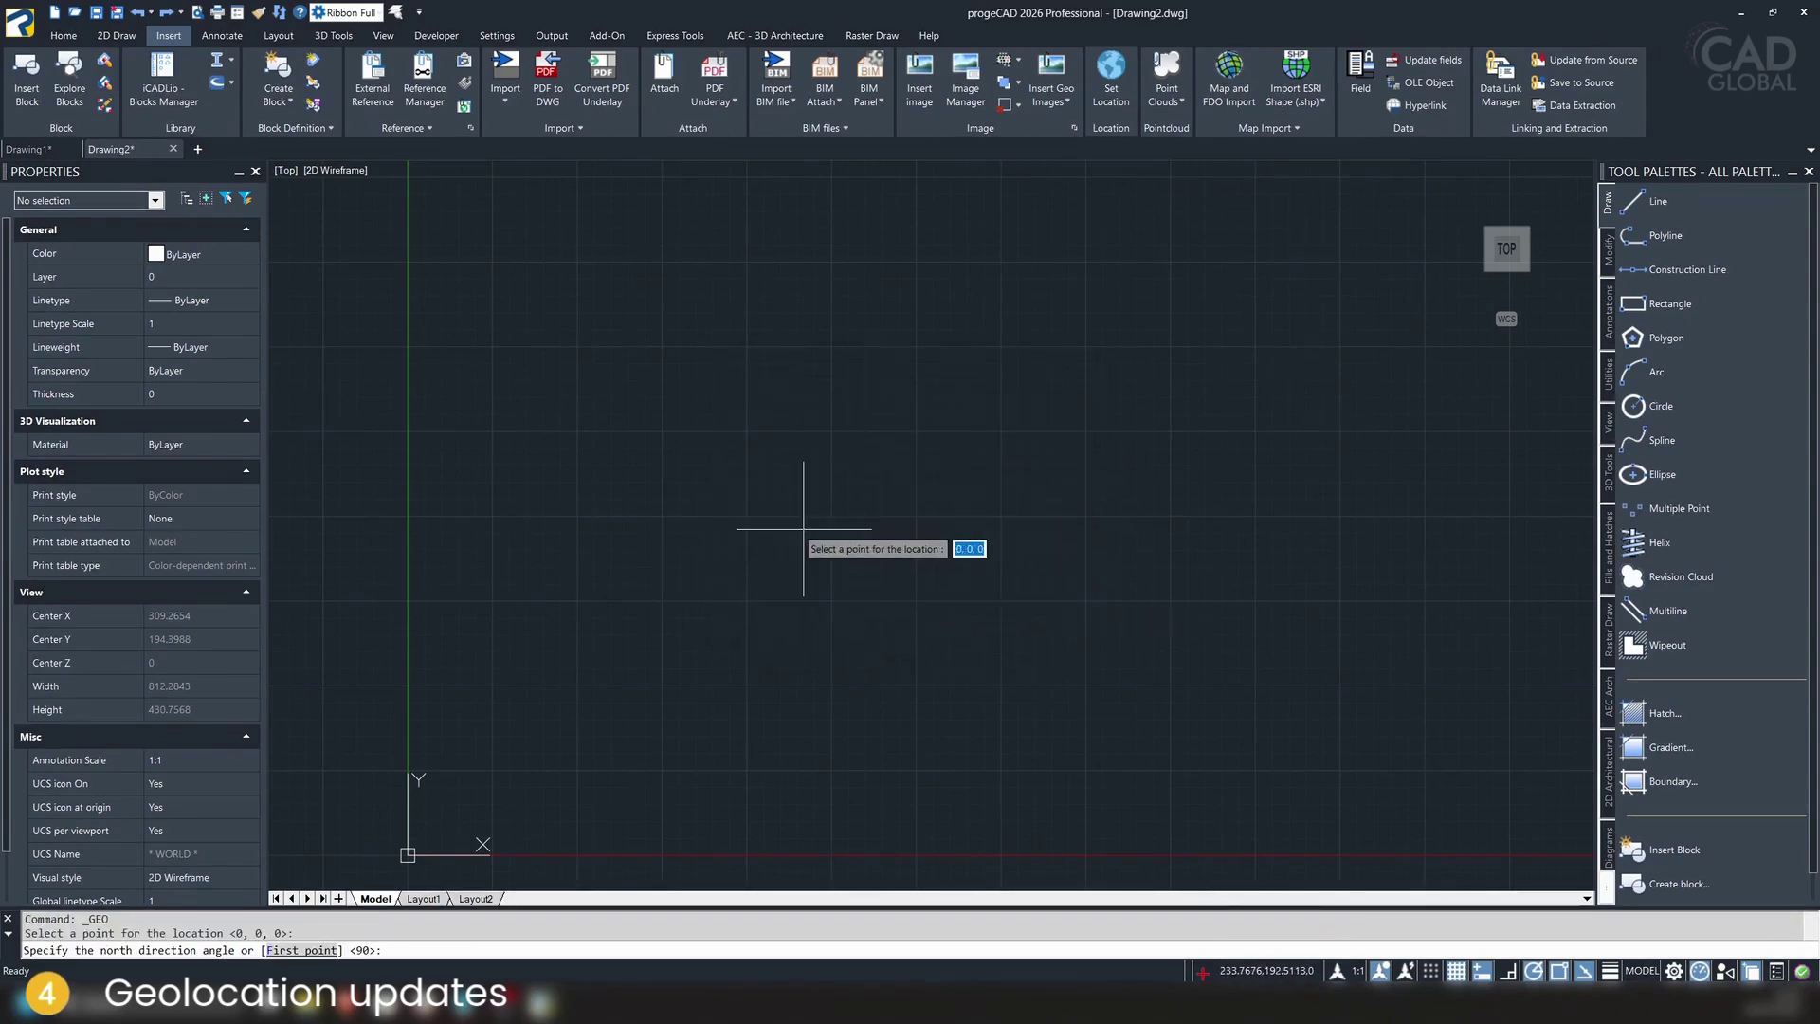
pyautogui.press('Return')
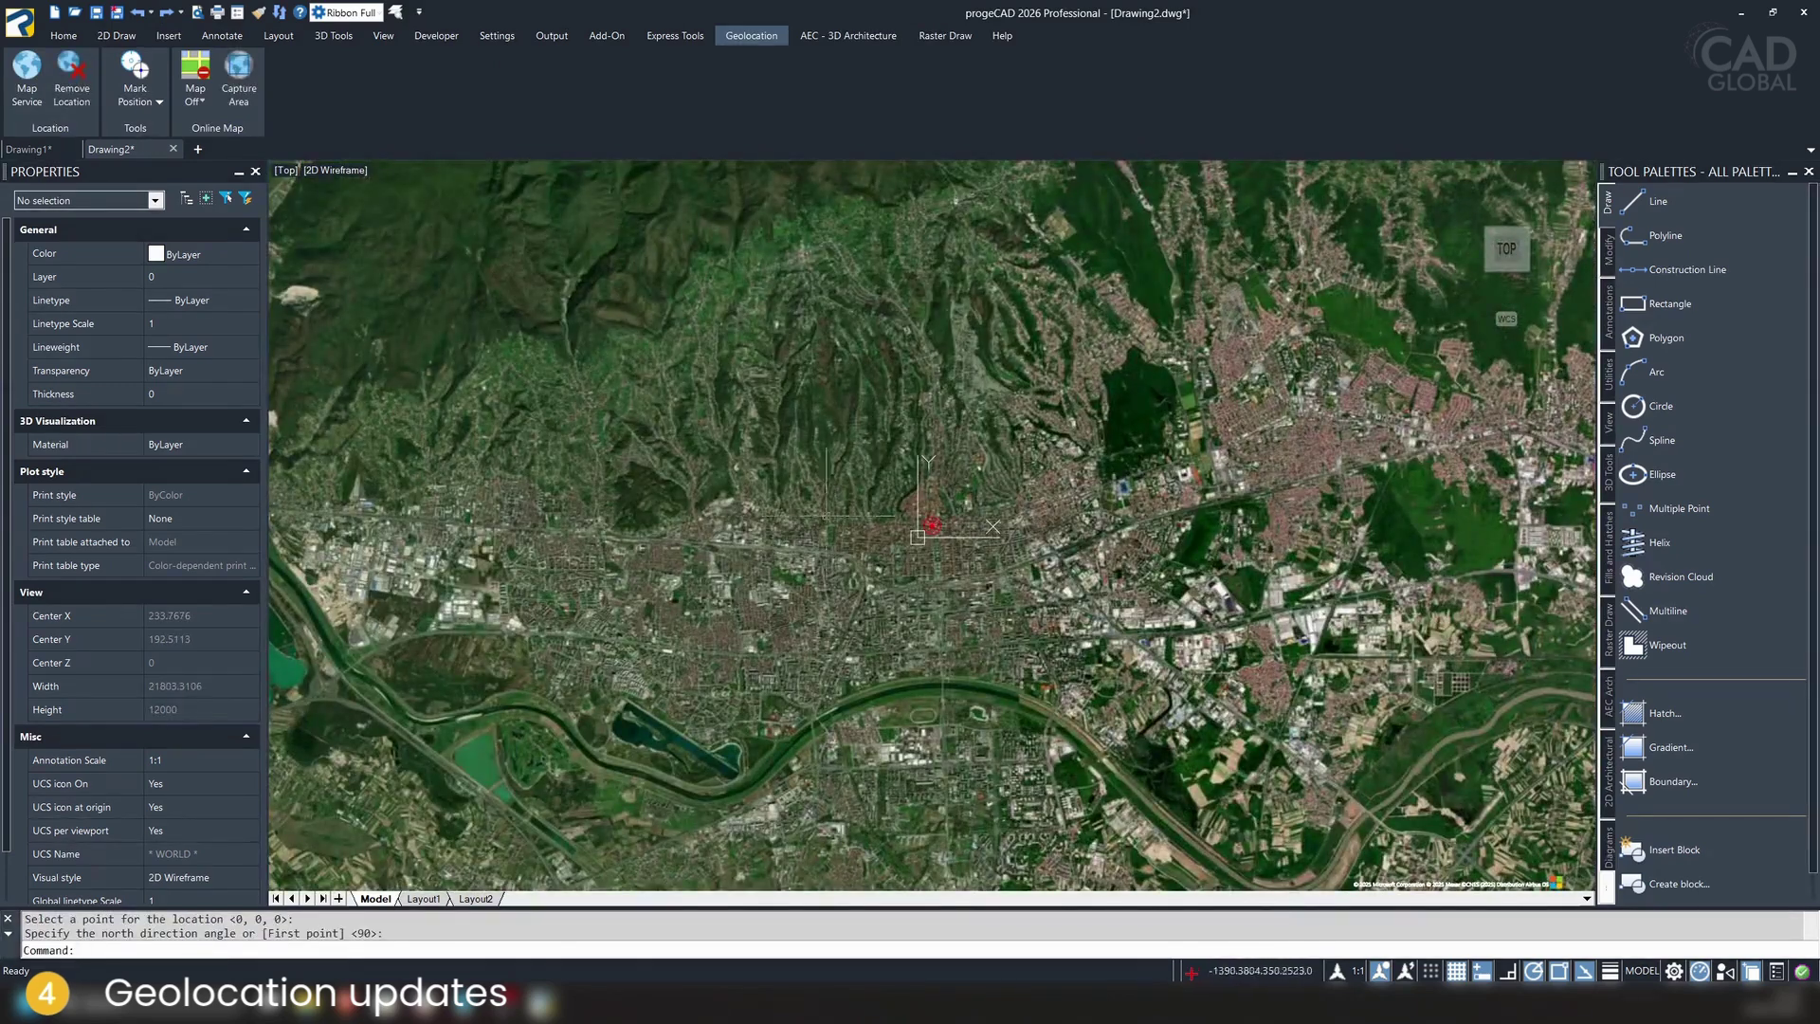
# Switch the online map type to Road, change it to Hybrid, and set it back to Road
pyautogui.scroll(2, 895, 557)
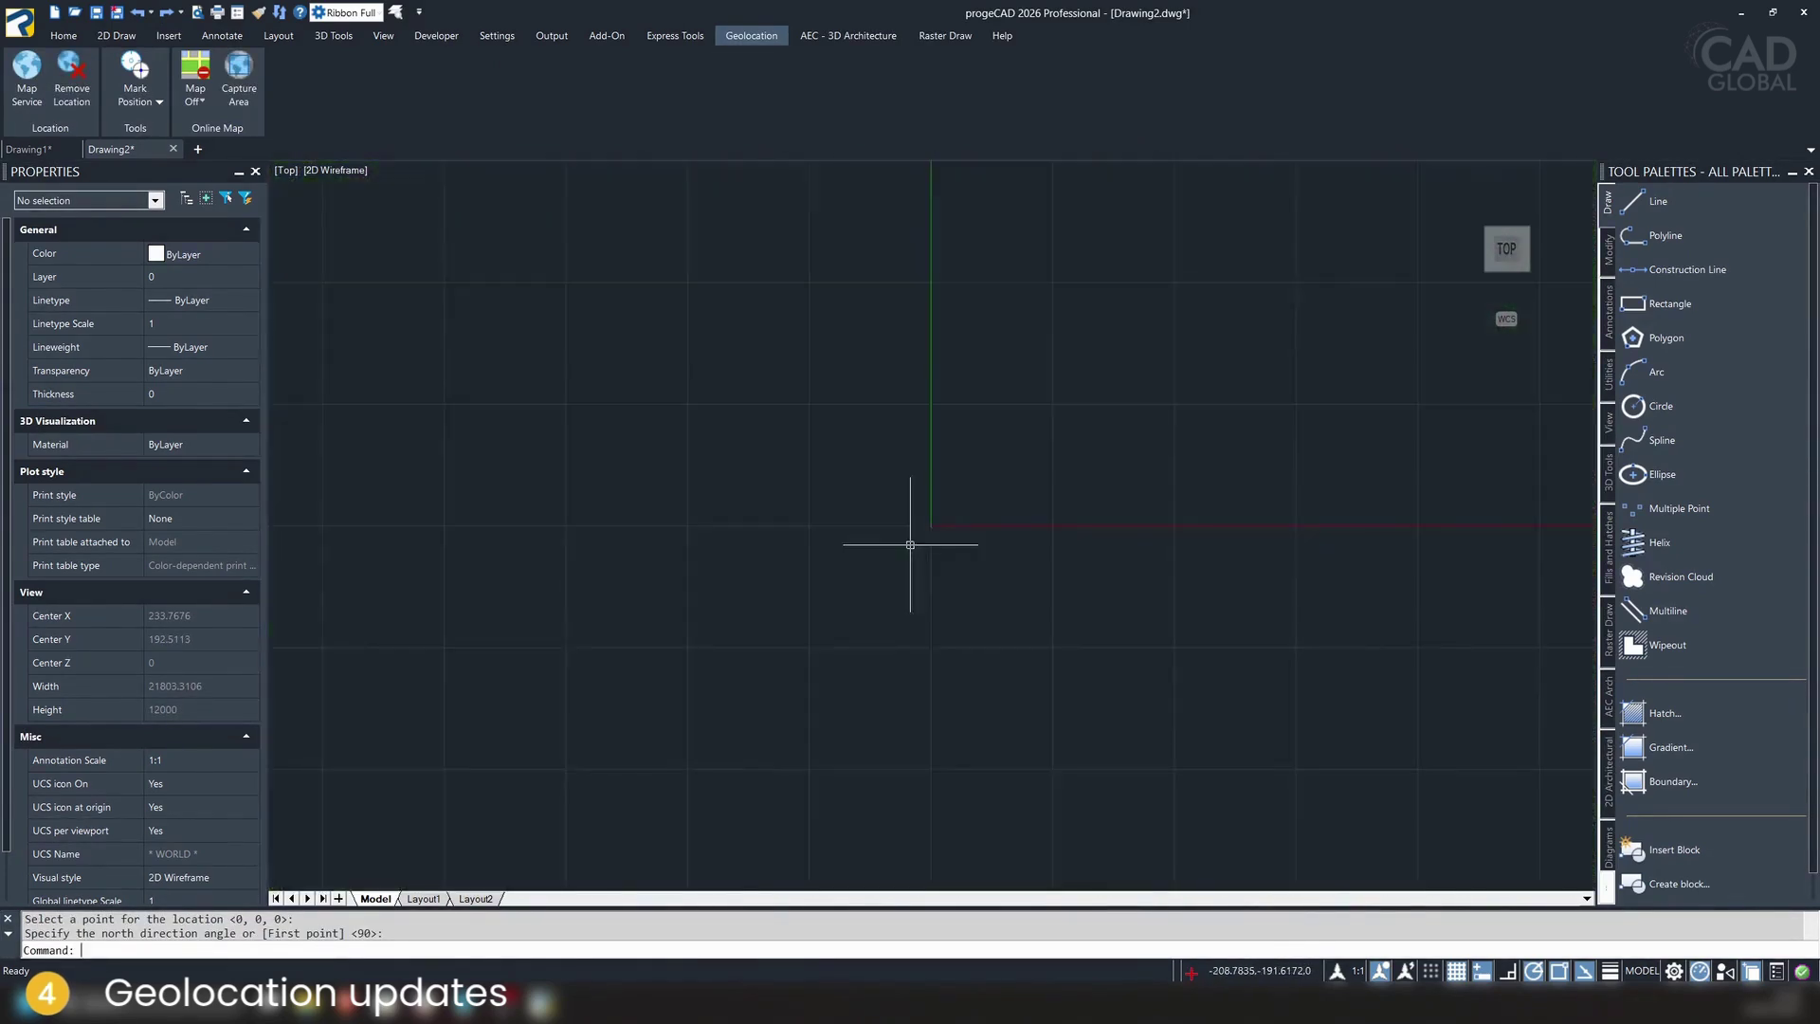
pyautogui.scroll(2, 928, 524)
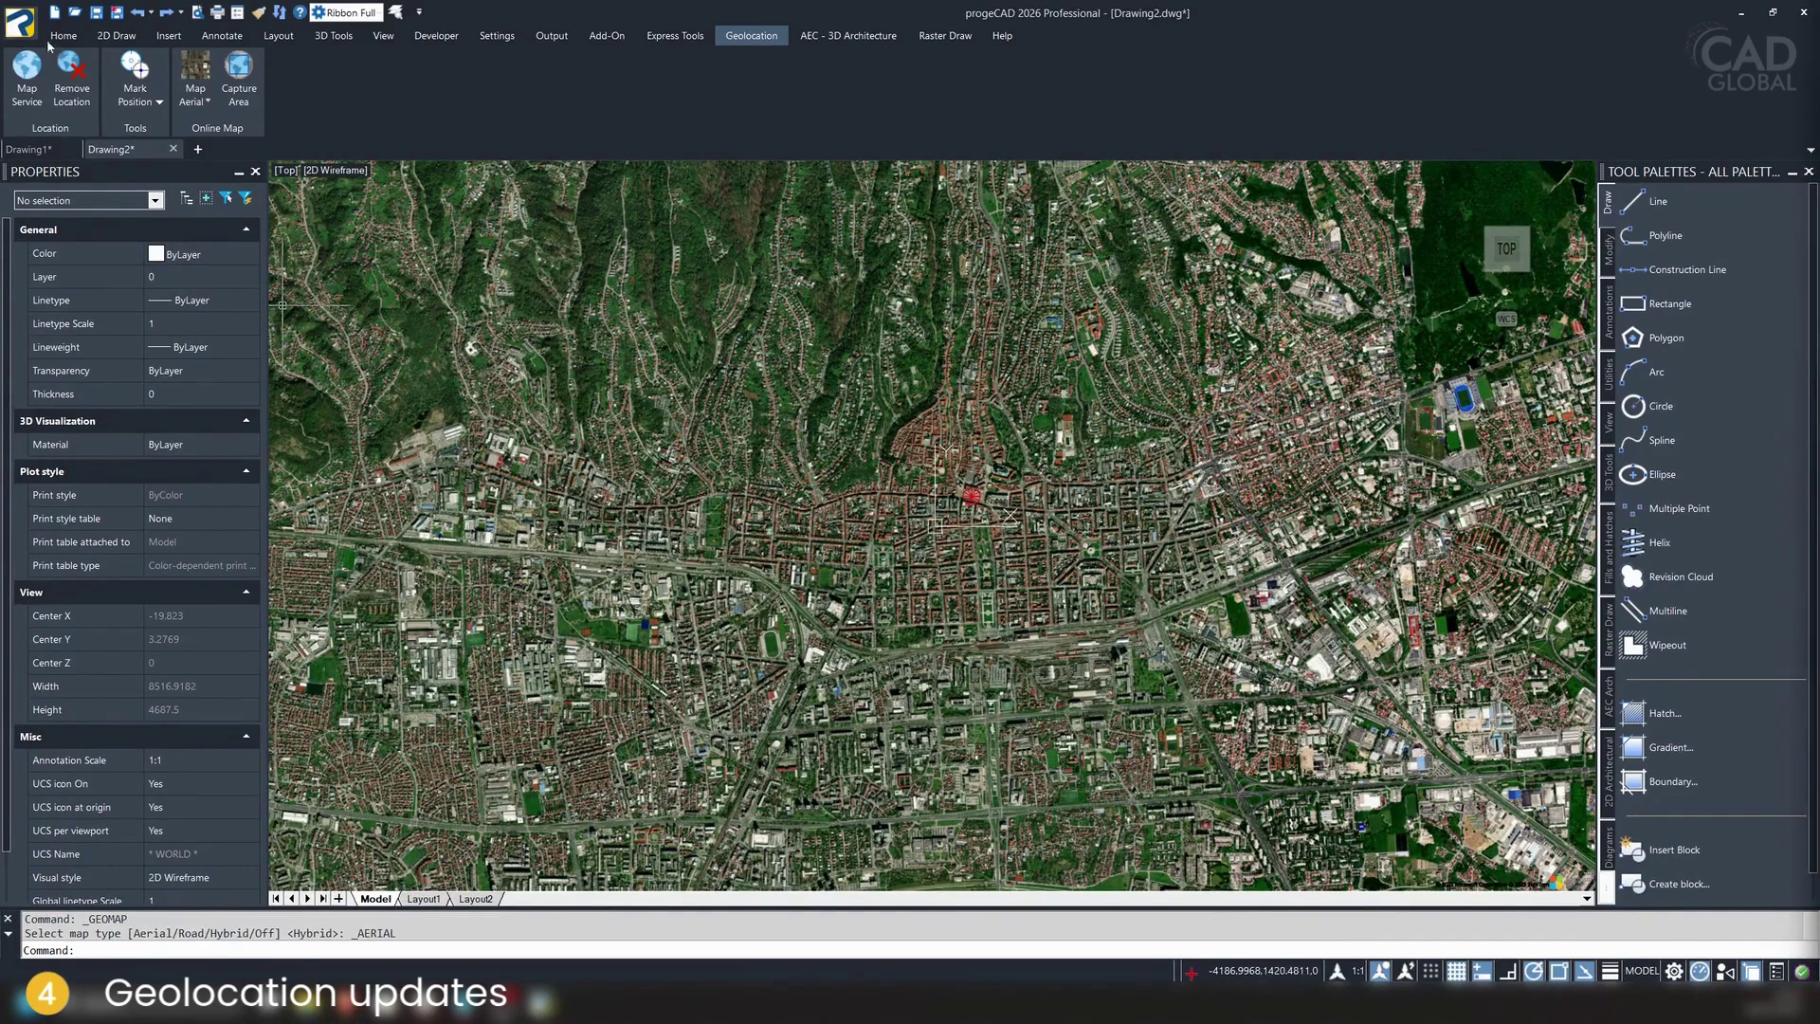
pyautogui.click(196, 96)
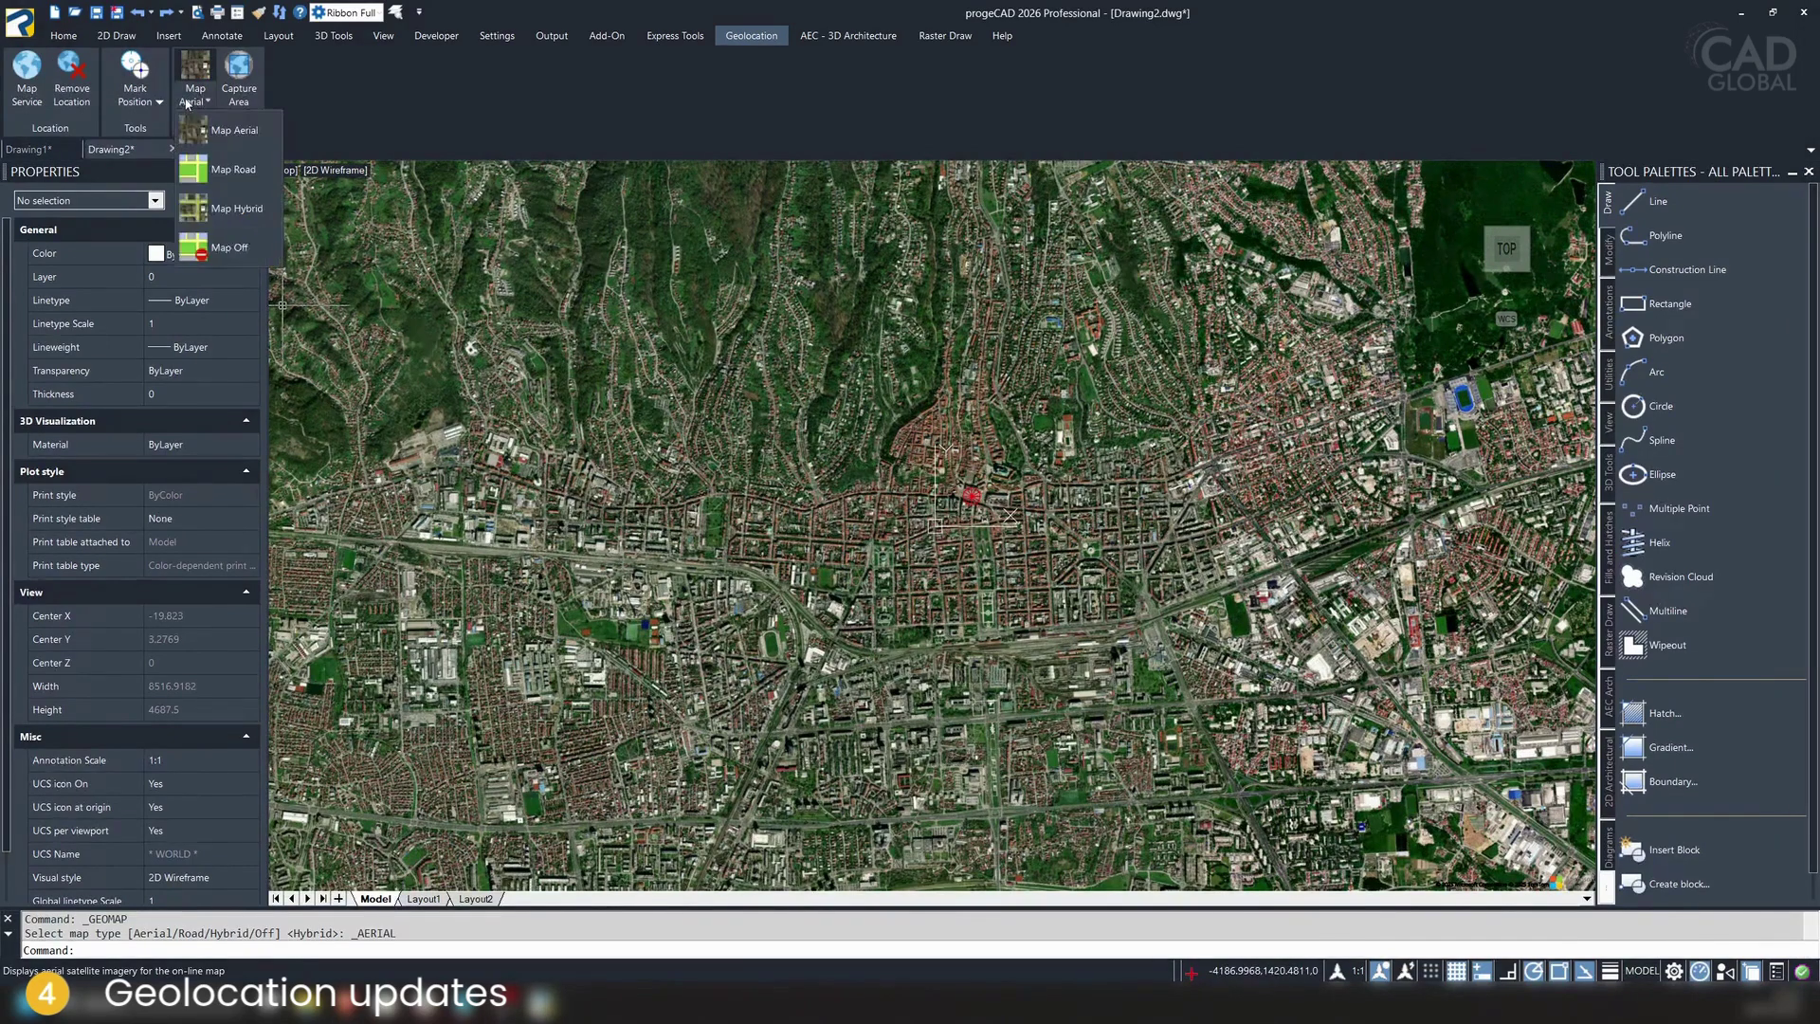
pyautogui.click(218, 172)
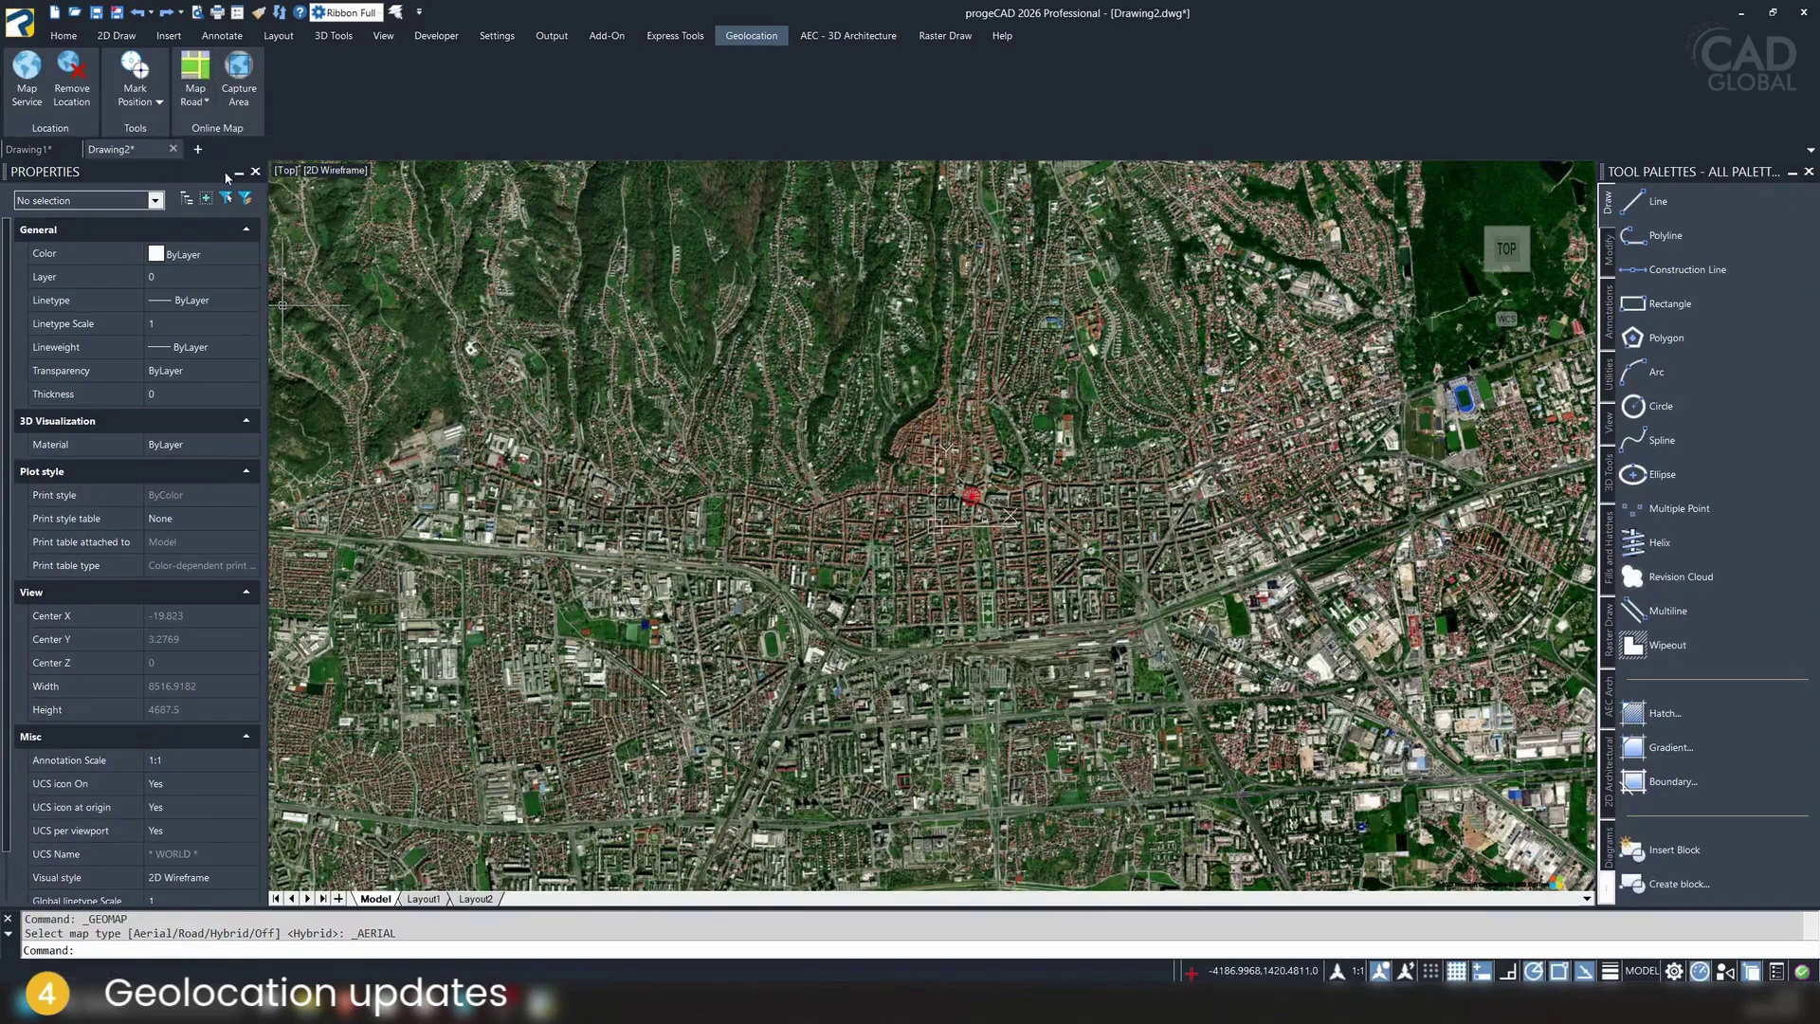
pyautogui.click(196, 97)
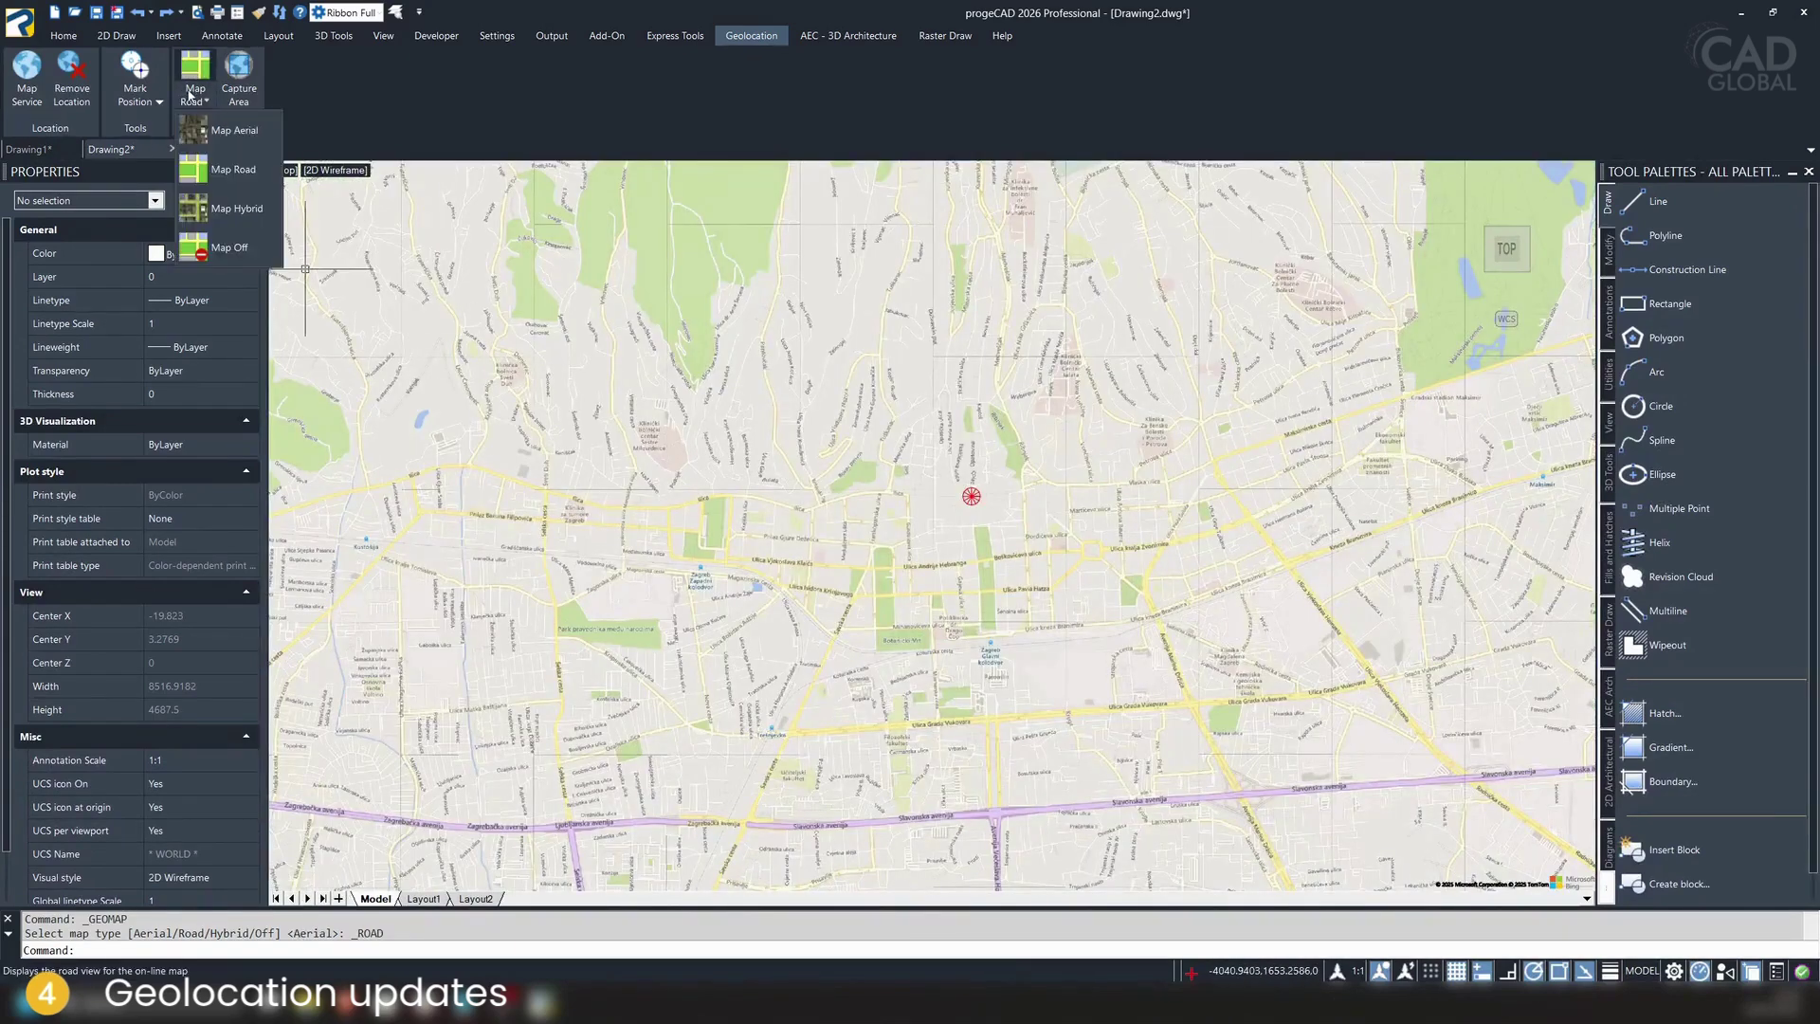
pyautogui.click(228, 213)
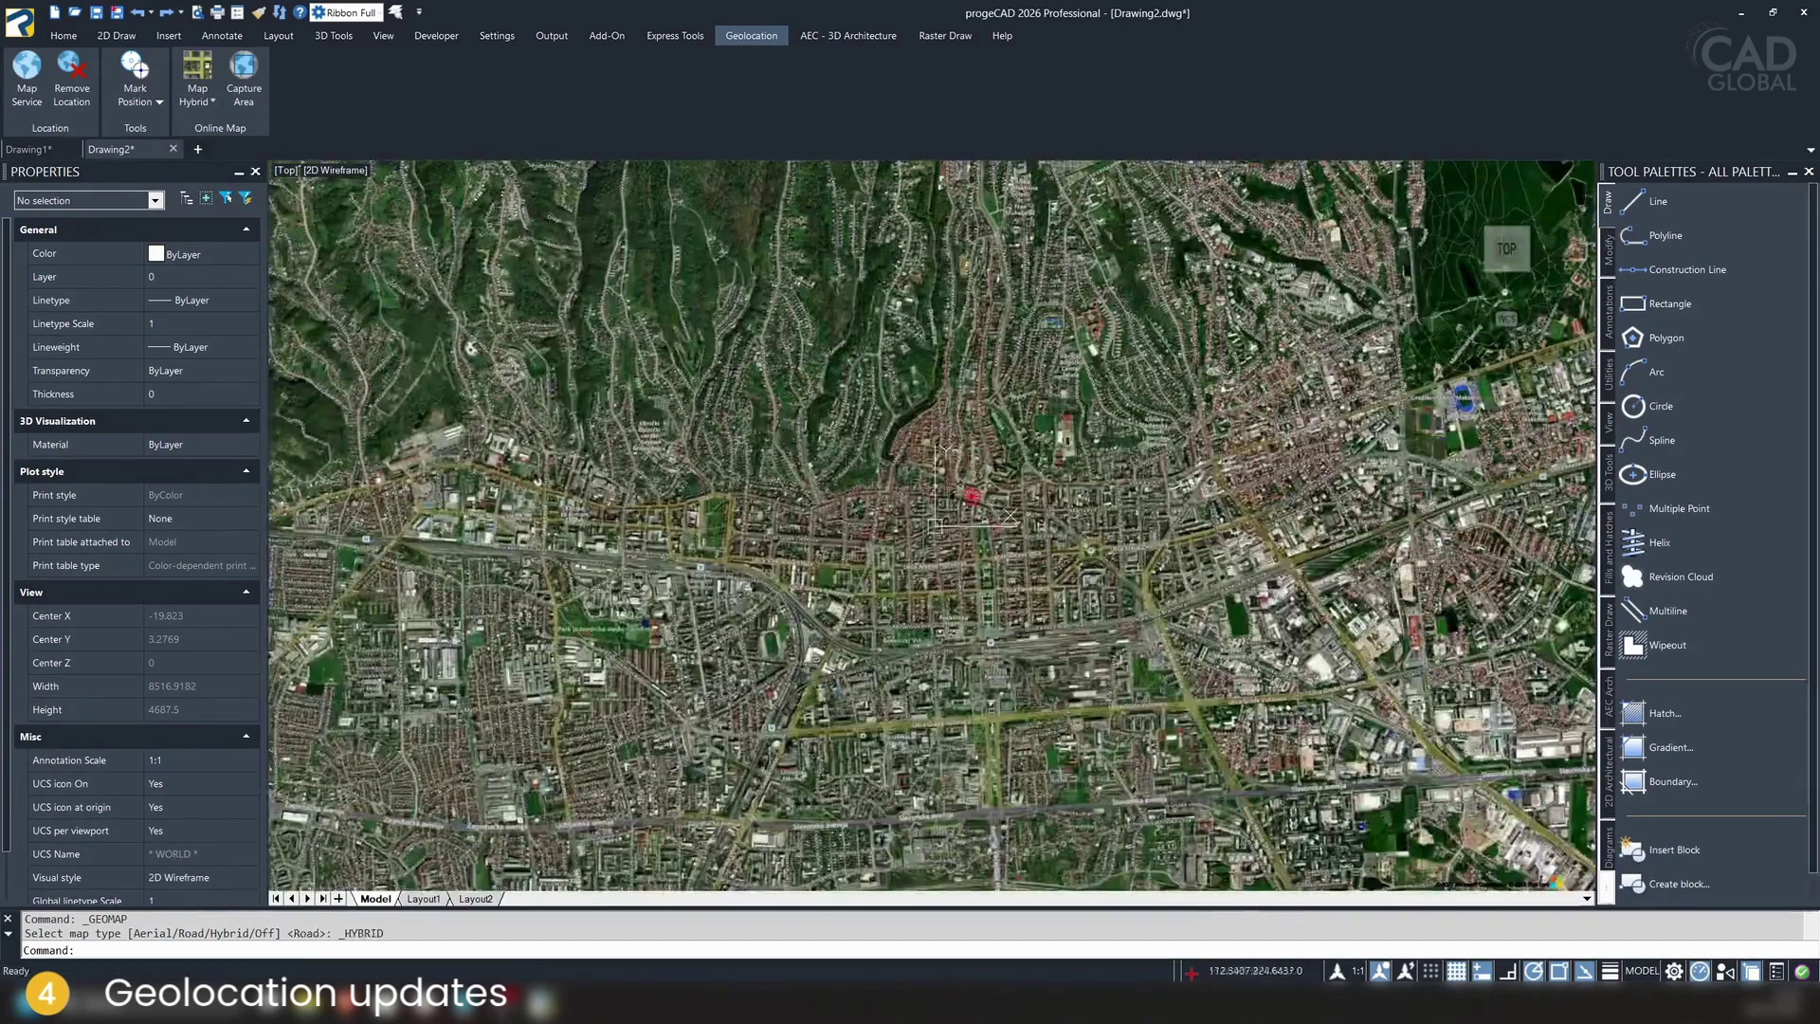
pyautogui.click(196, 97)
pyautogui.click(218, 173)
# Capture a narrow strip of the road map southeast of the location marker as an image
pyautogui.click(162, 98)
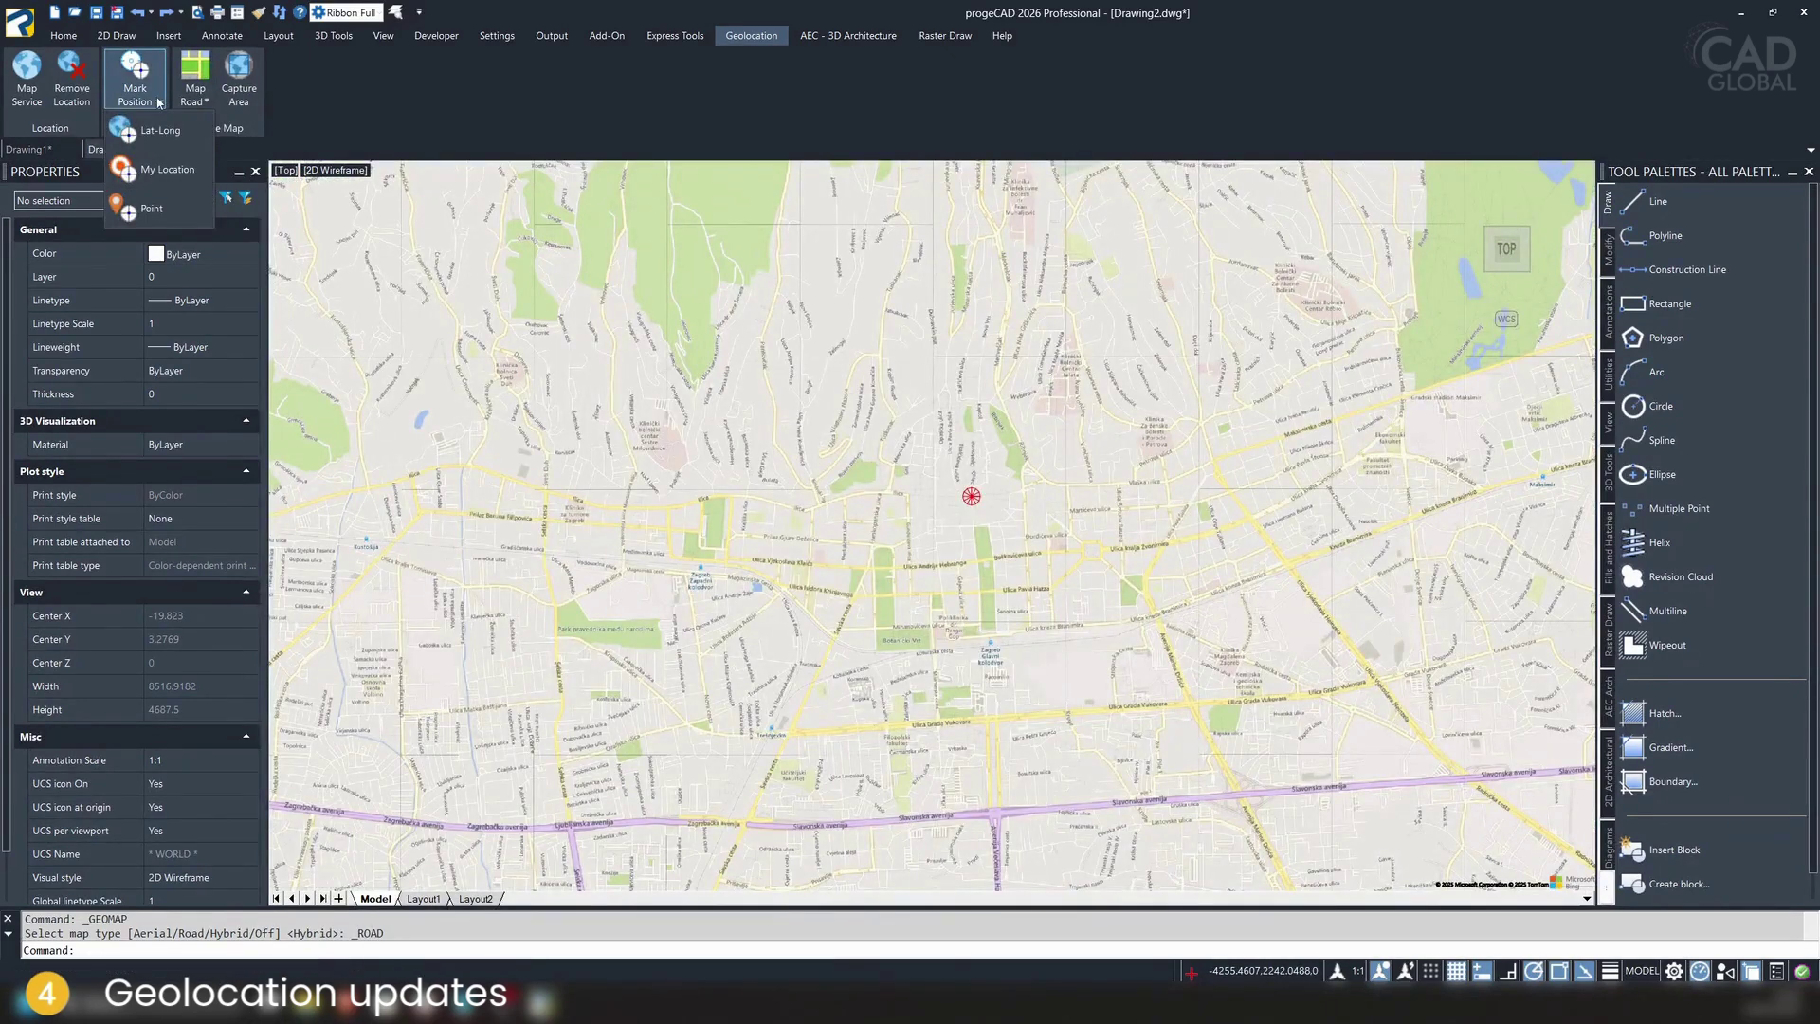
pyautogui.click(159, 101)
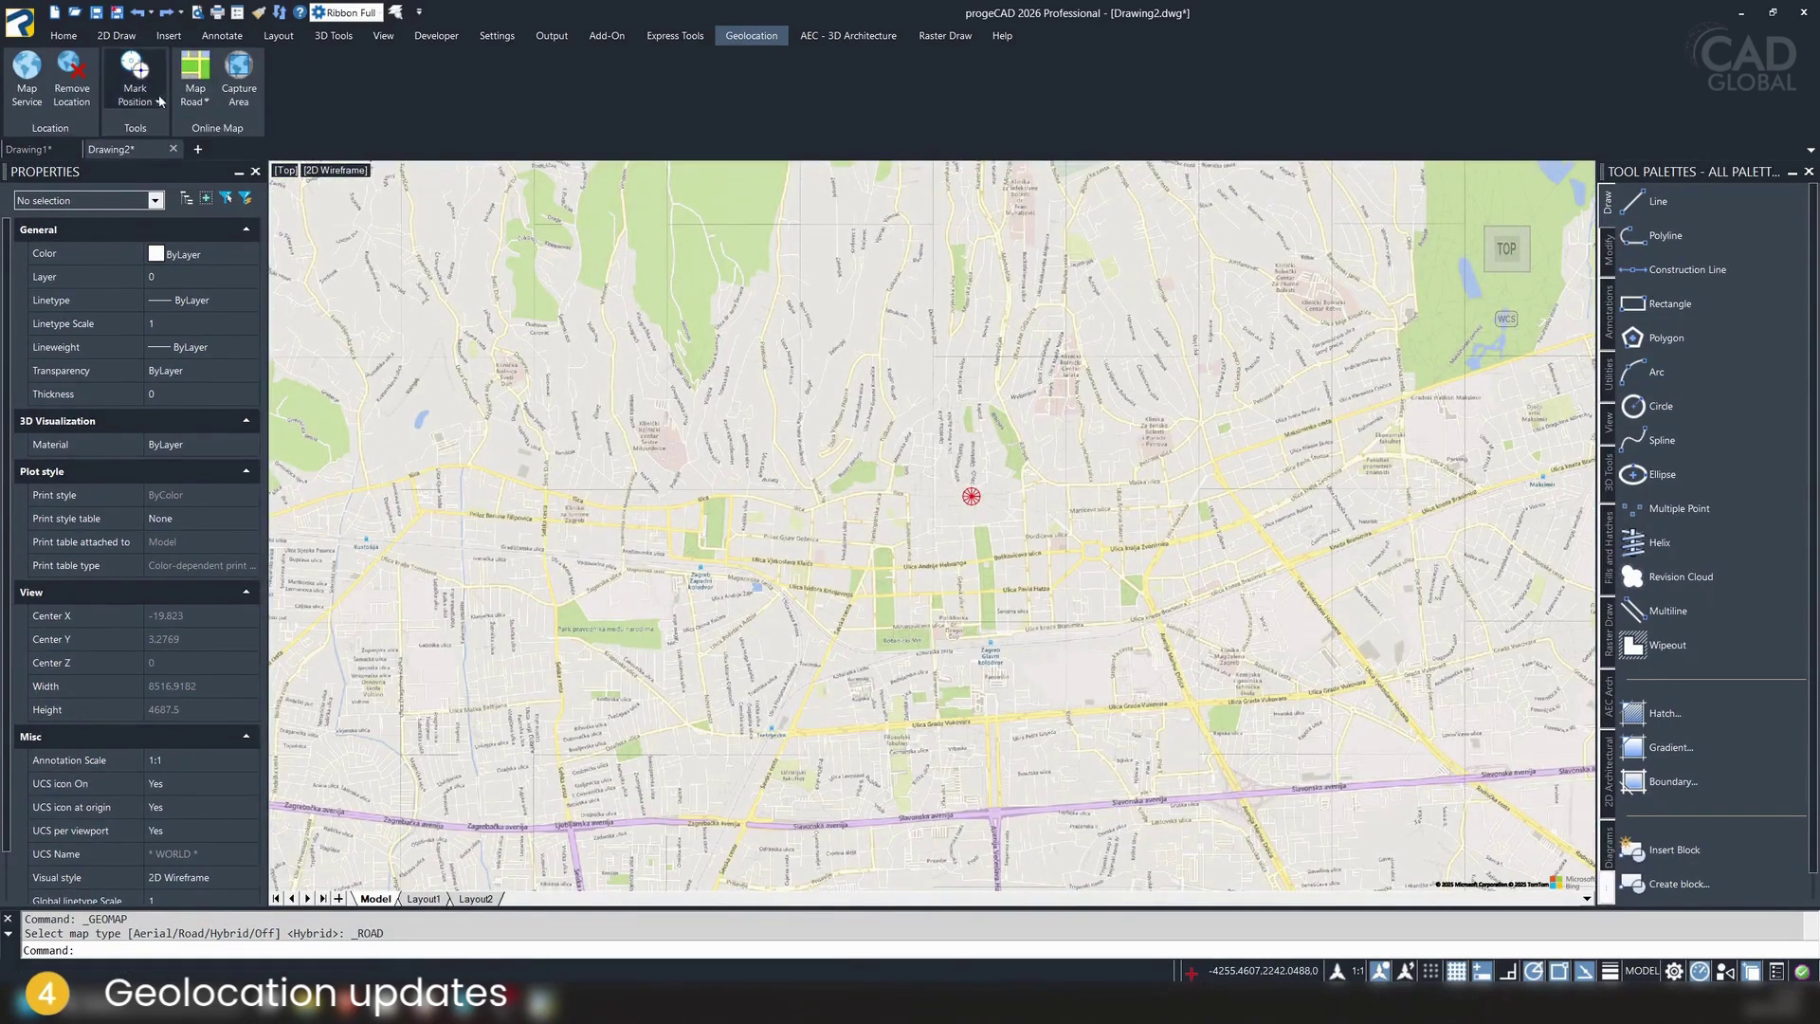
pyautogui.click(256, 89)
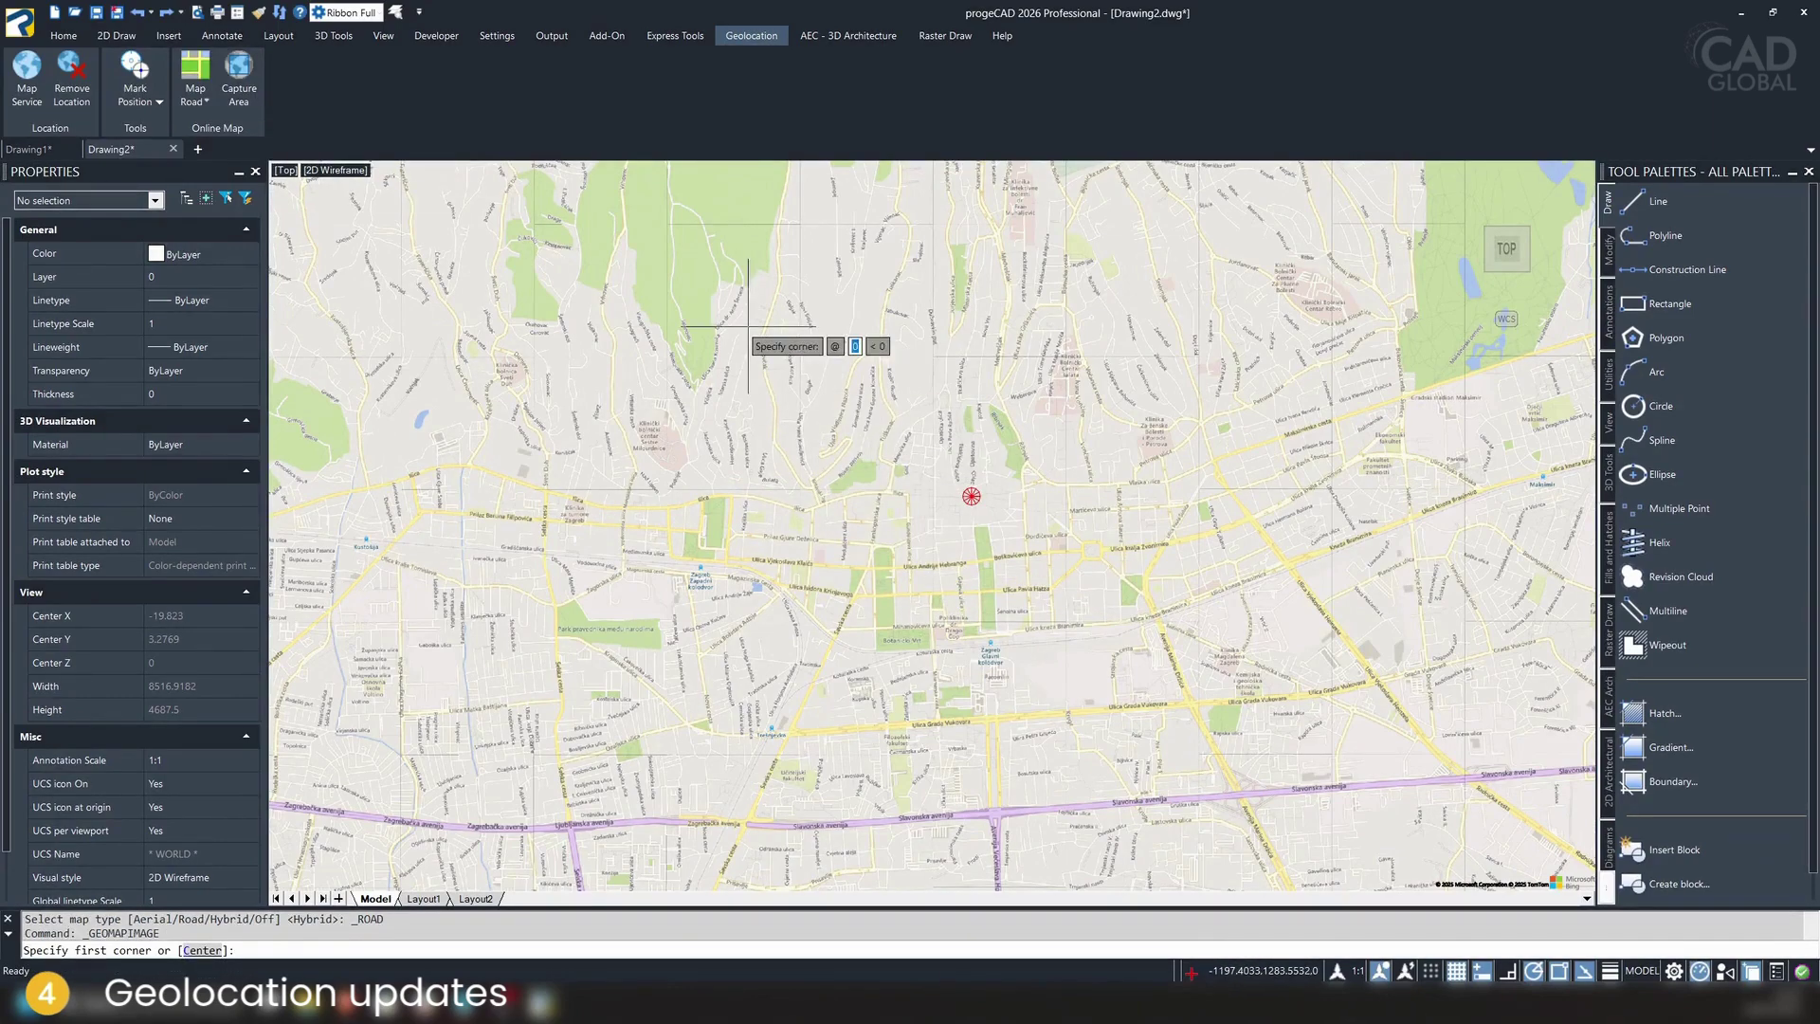
pyautogui.click(1167, 645)
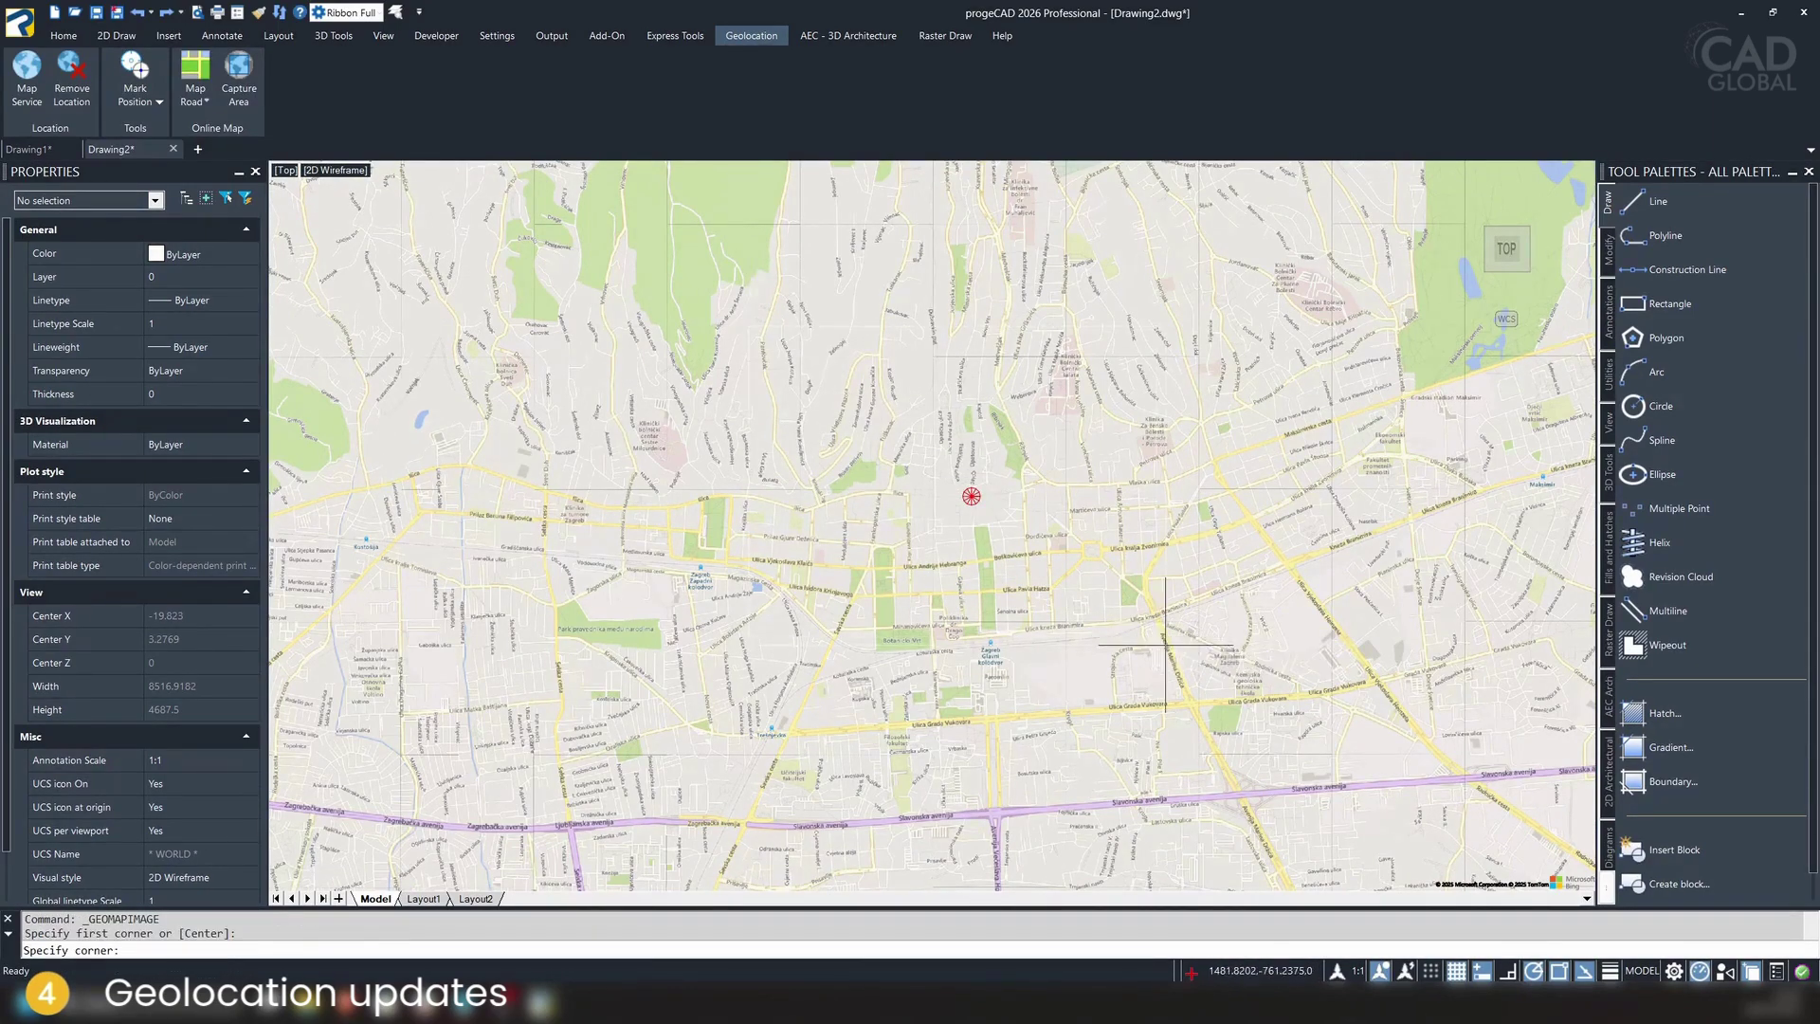
pyautogui.click(1081, 639)
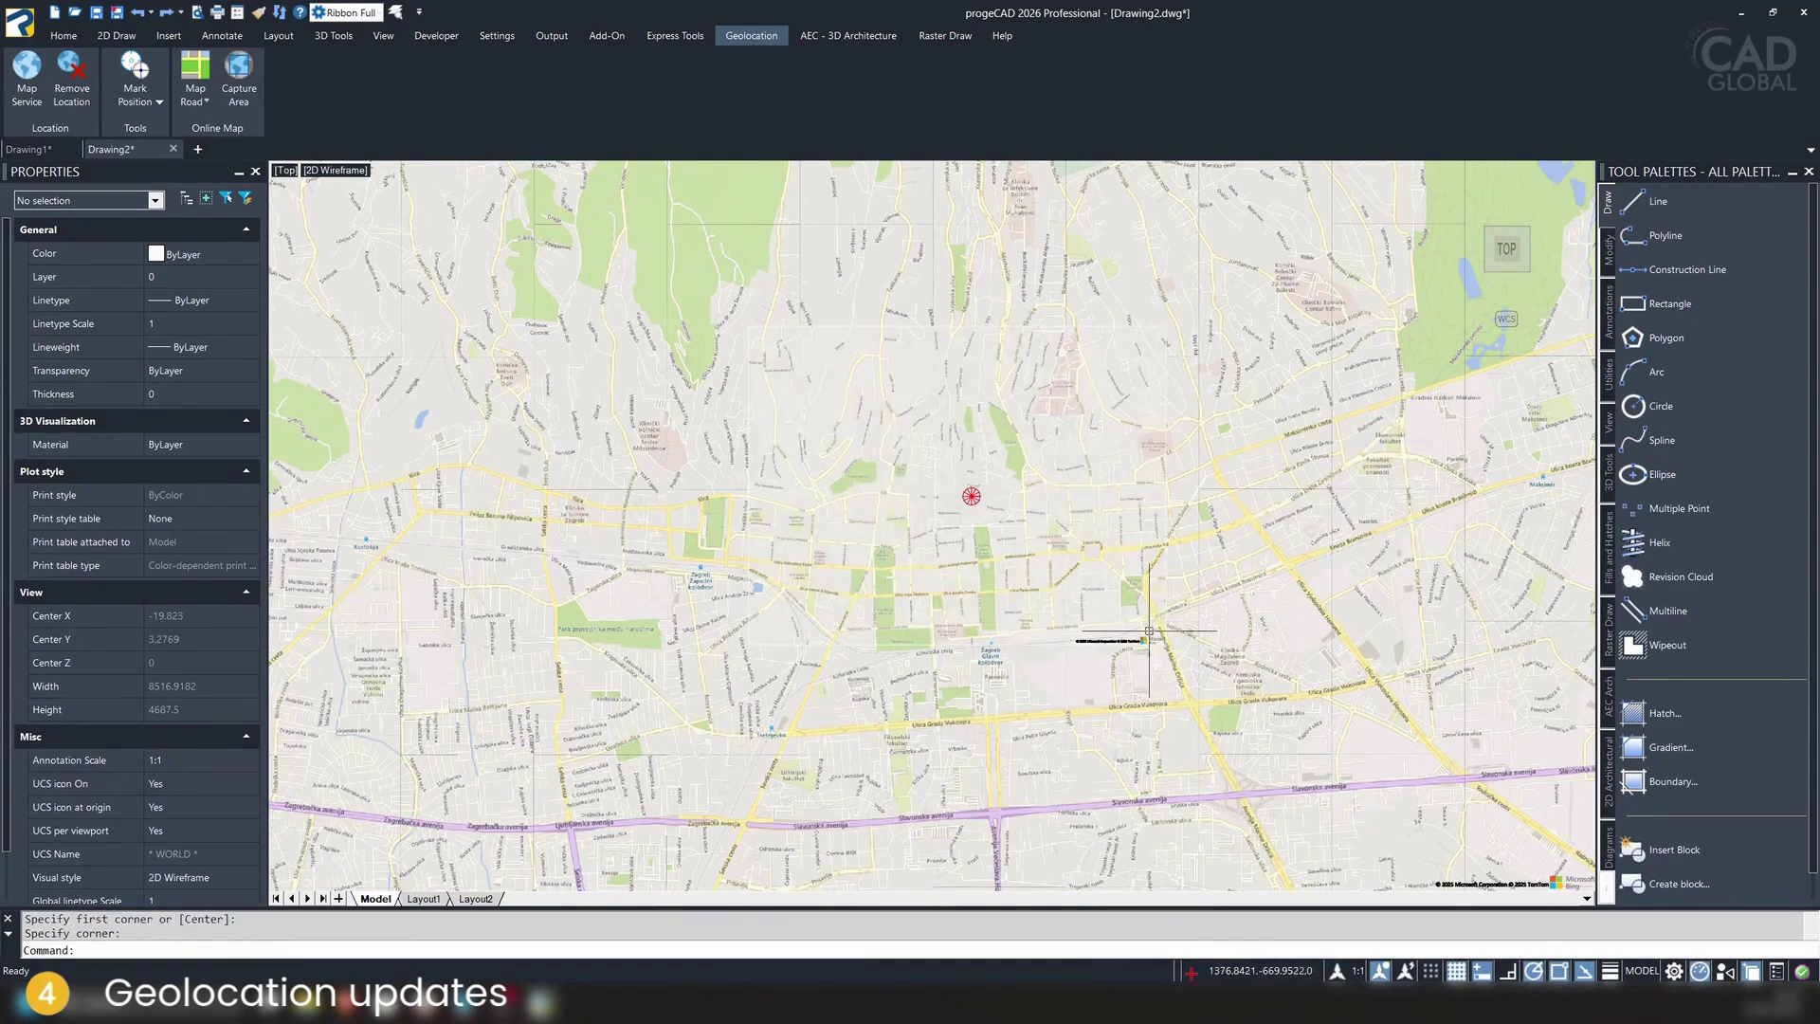
pyautogui.click(703, 689)
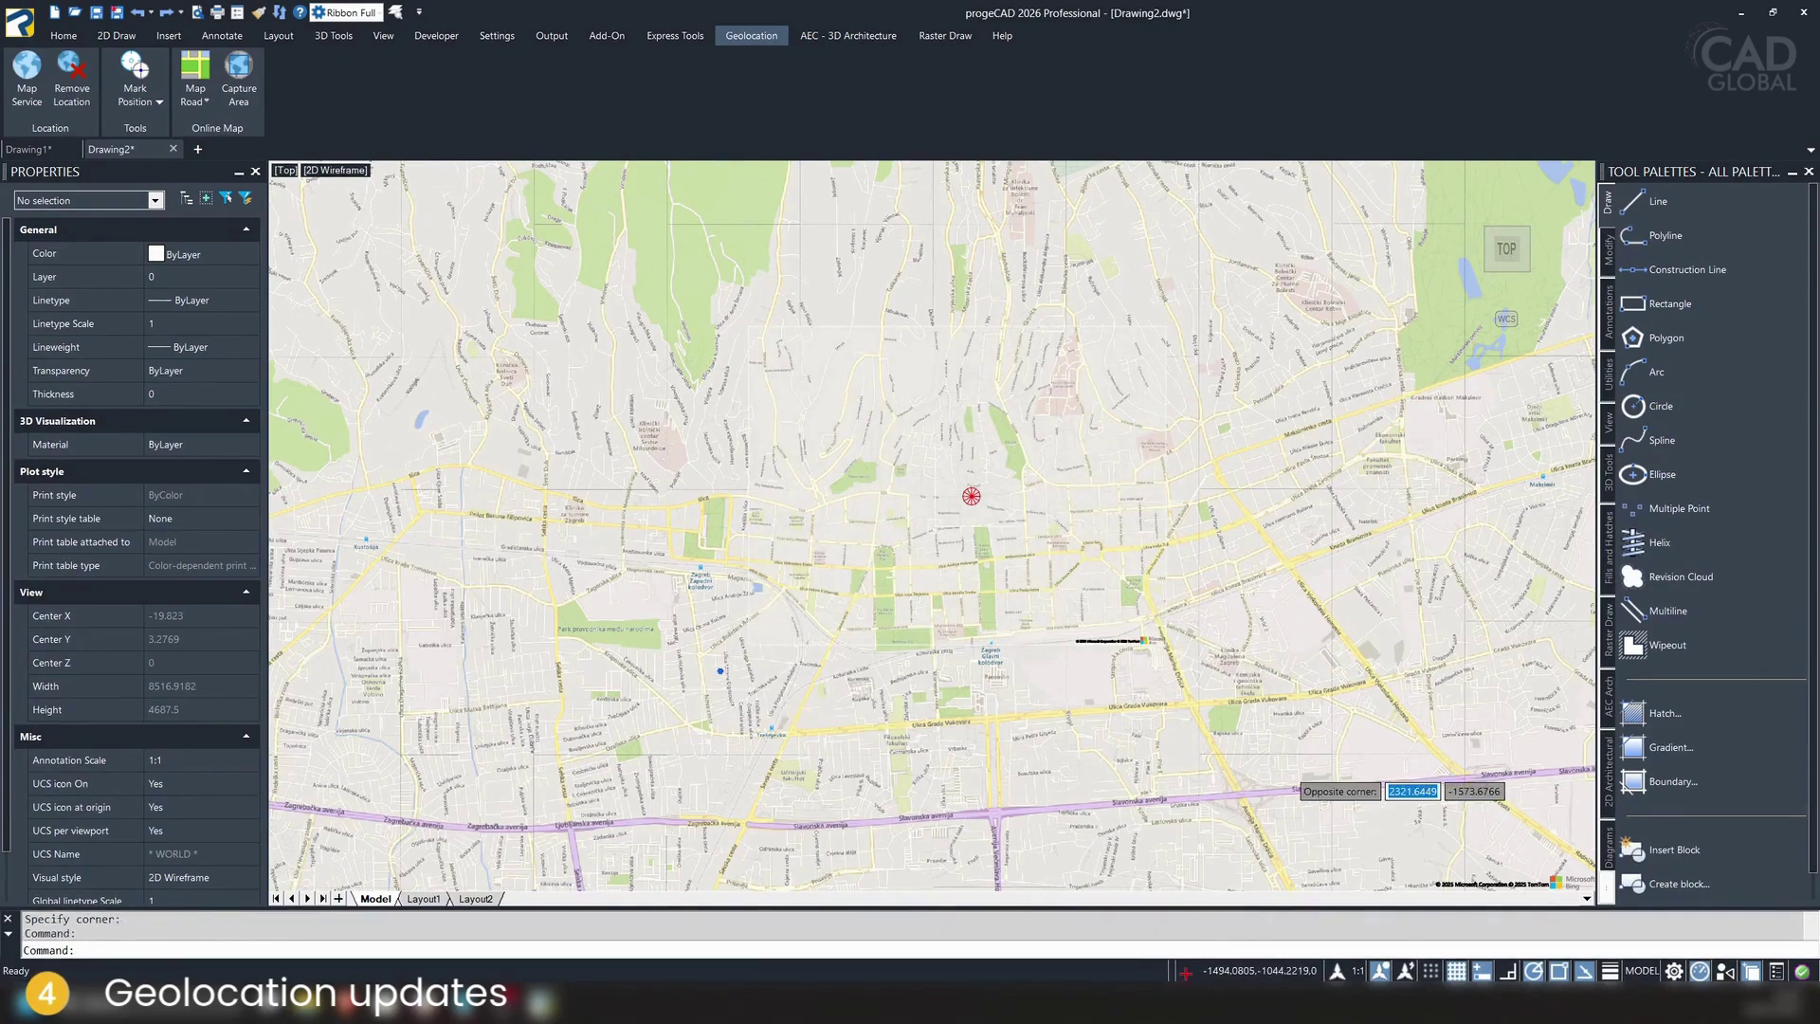
pyautogui.press('Escape')
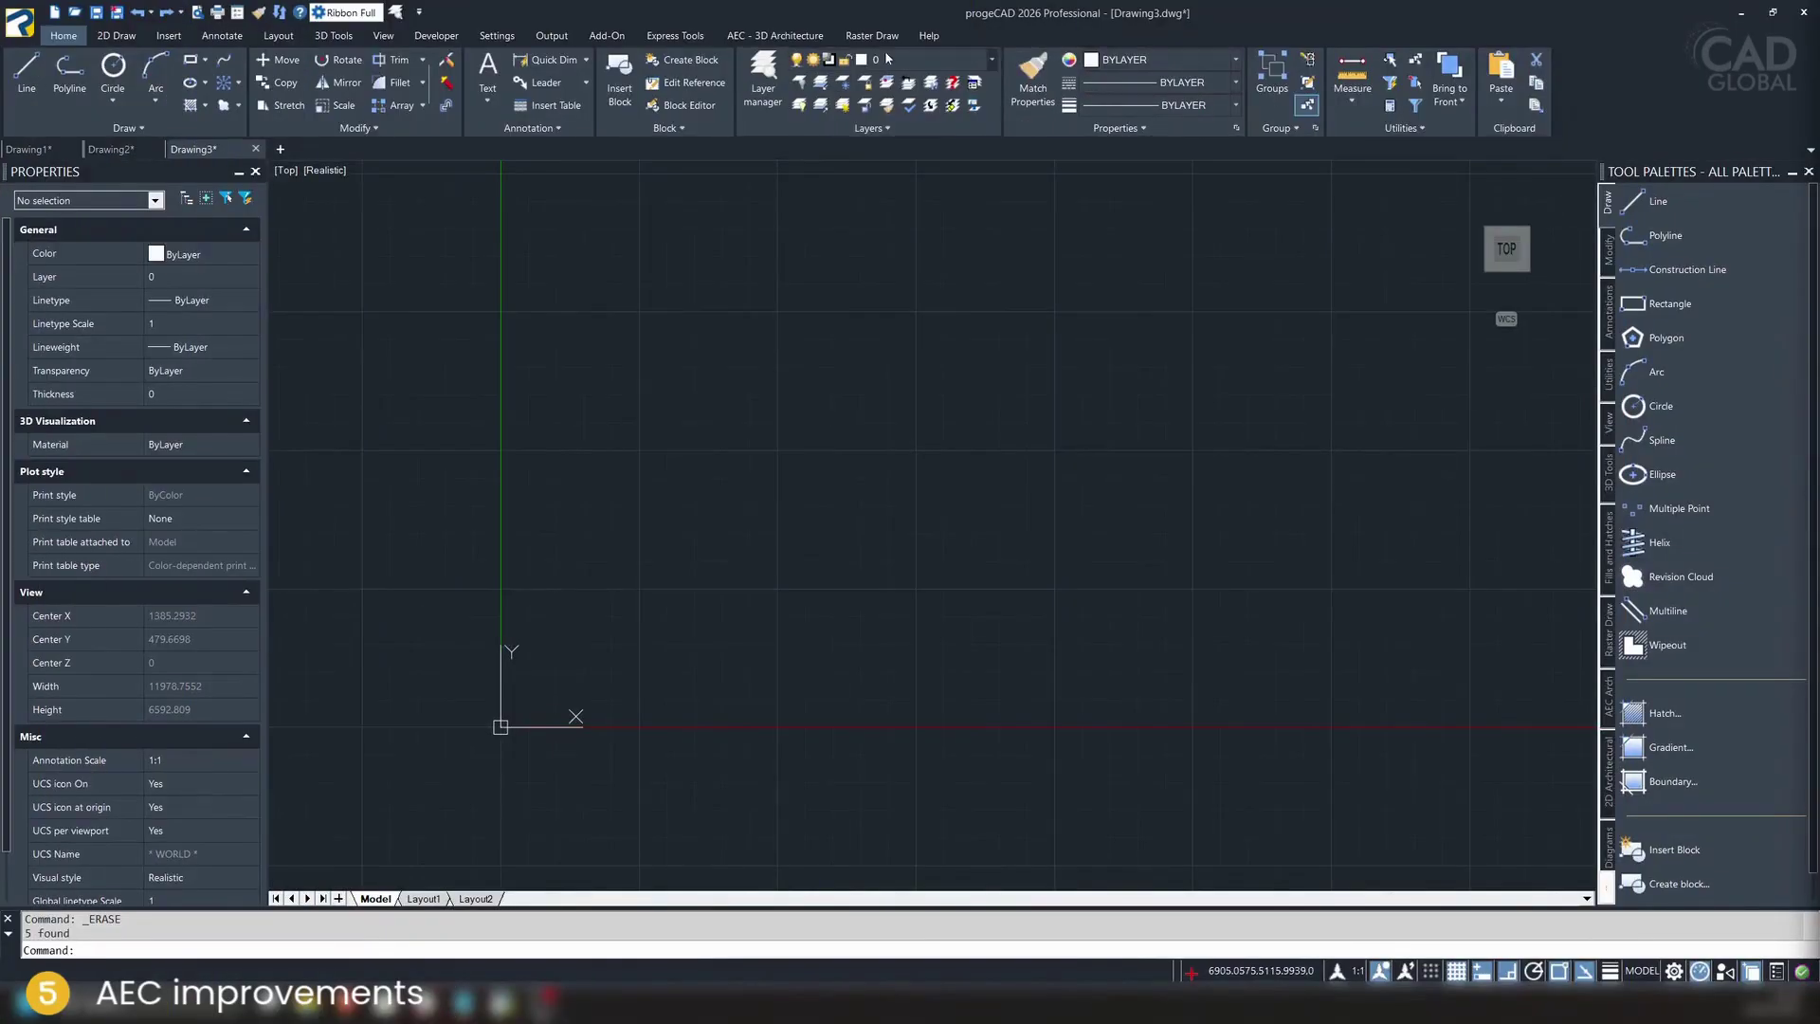
# Draw a closed rectangular room about 3600 by 2900 units with Standard AEC walls, starting just above and right of the origin
pyautogui.click(759, 38)
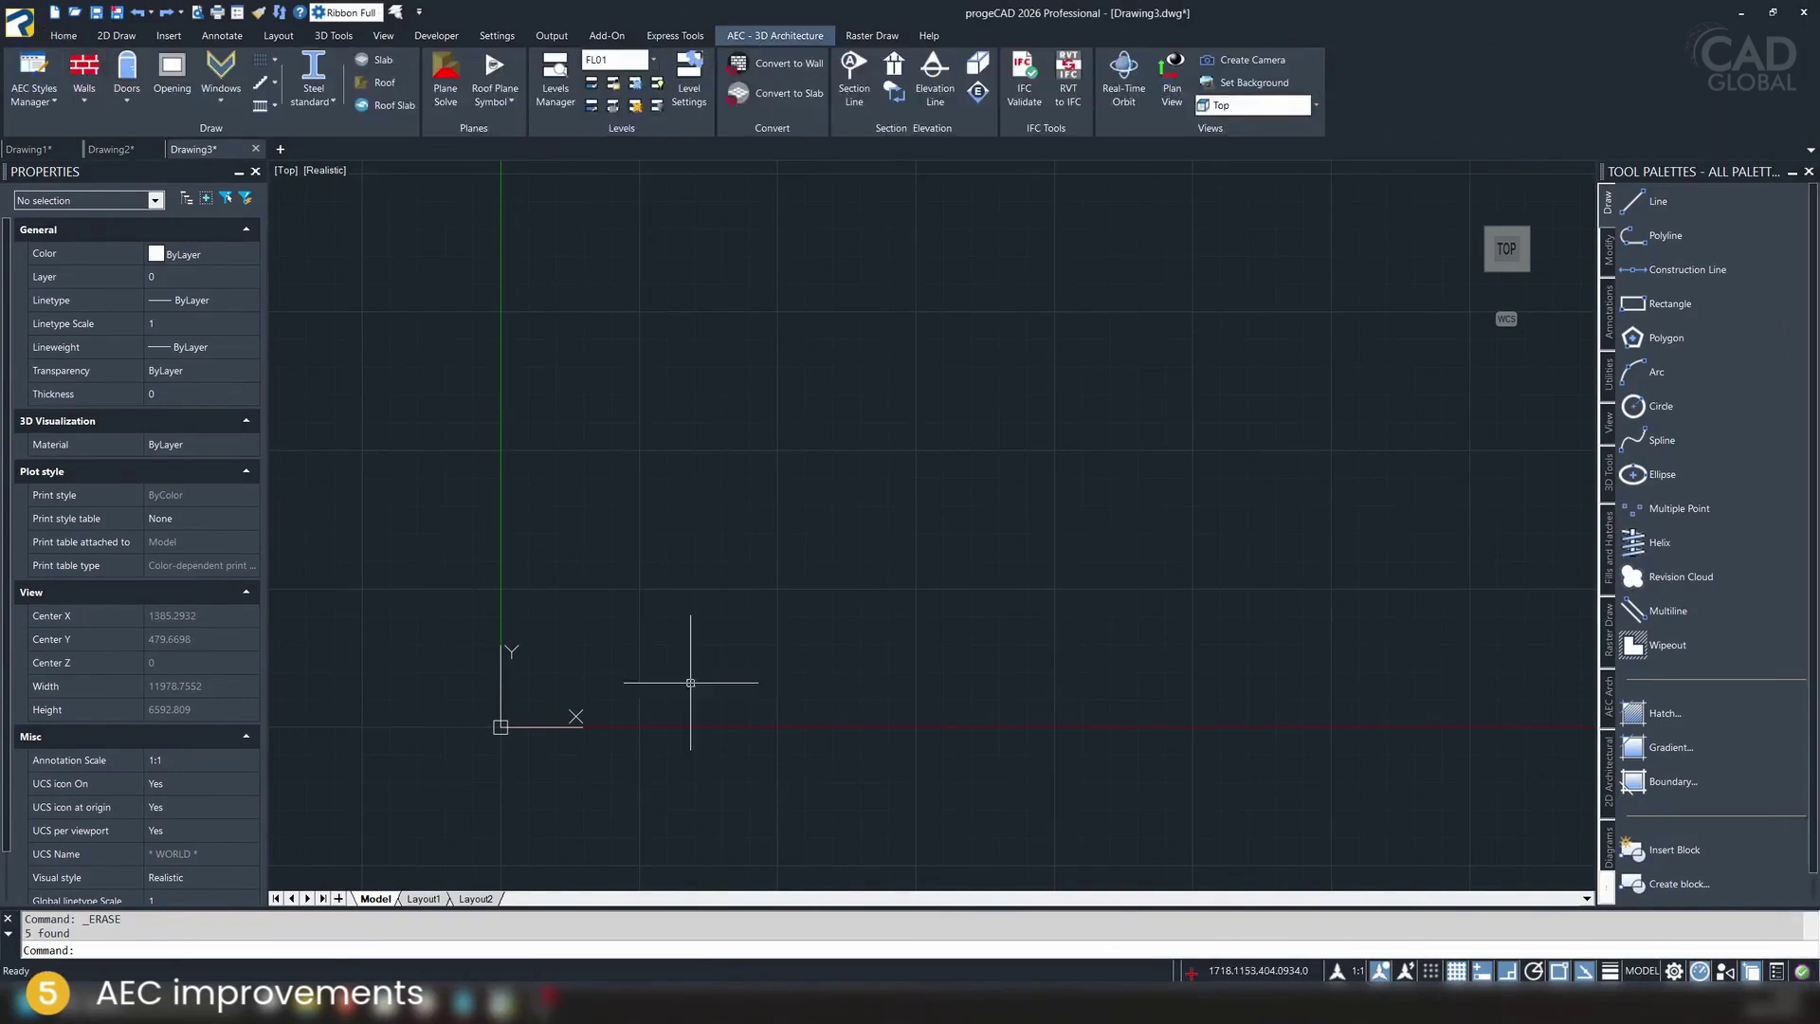
pyautogui.moveTo(1055, 572); pyautogui.dragTo(982, 634, button='middle')
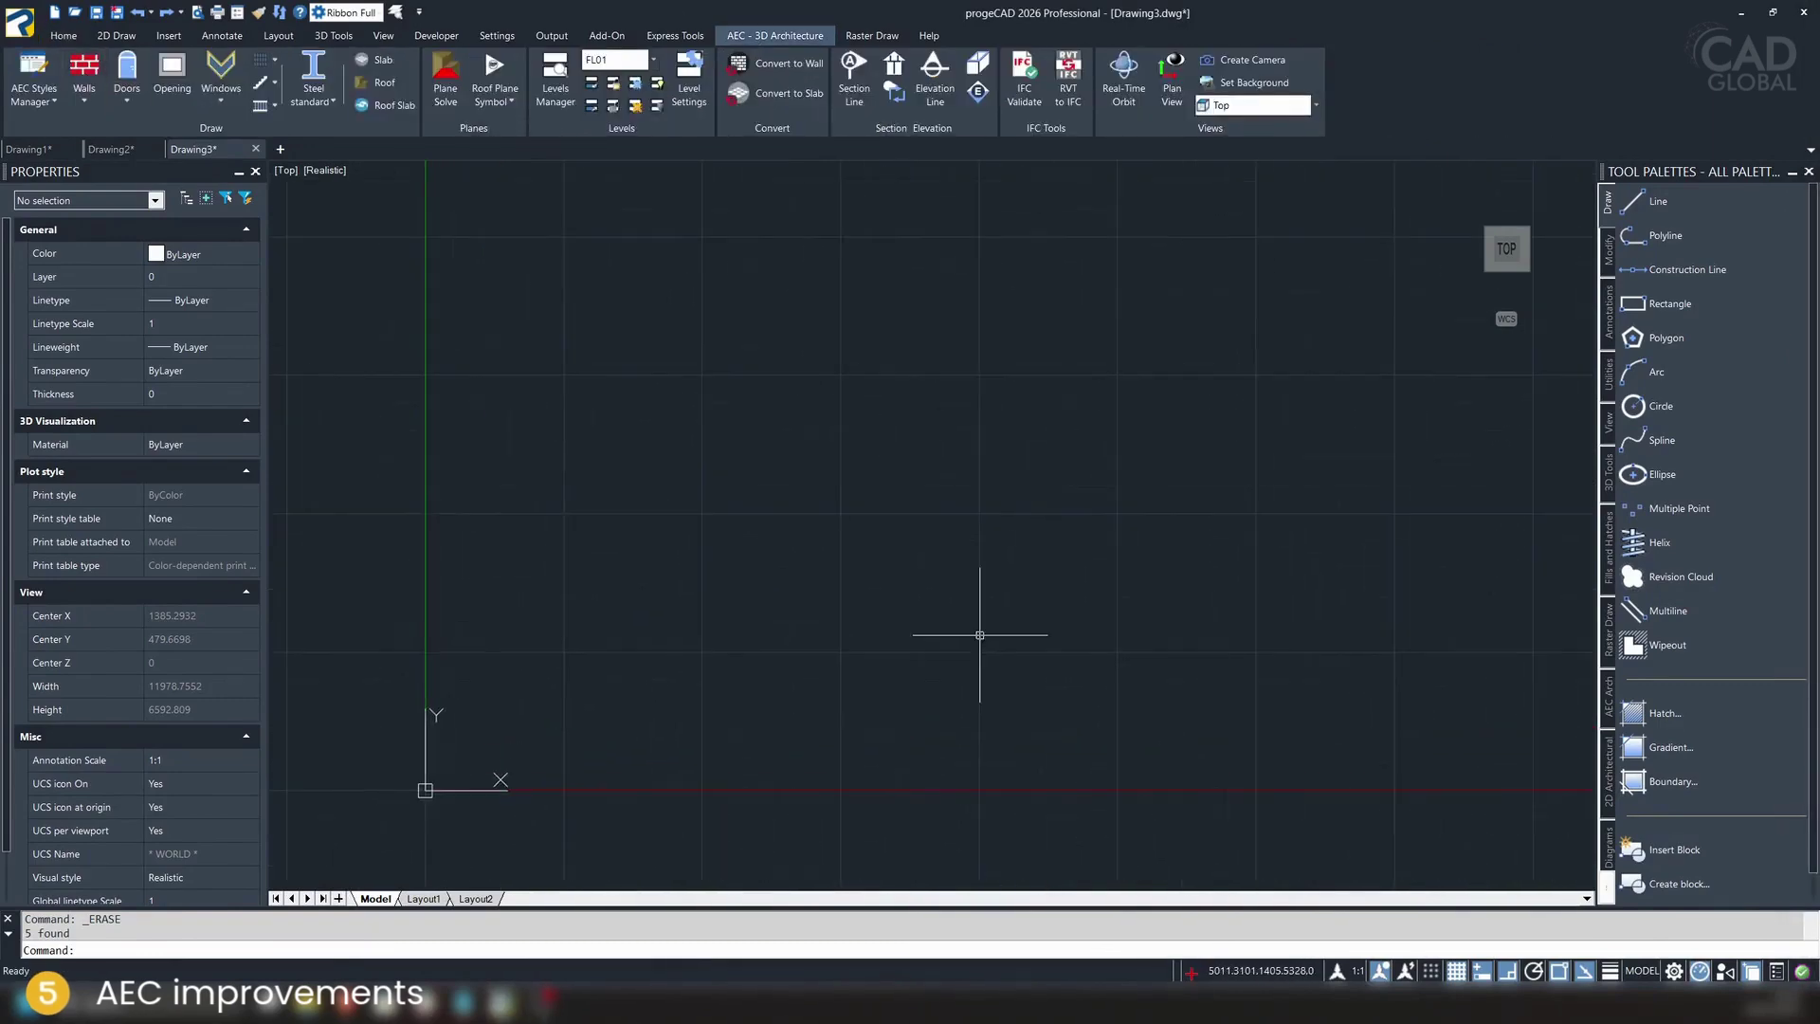
pyautogui.click(83, 74)
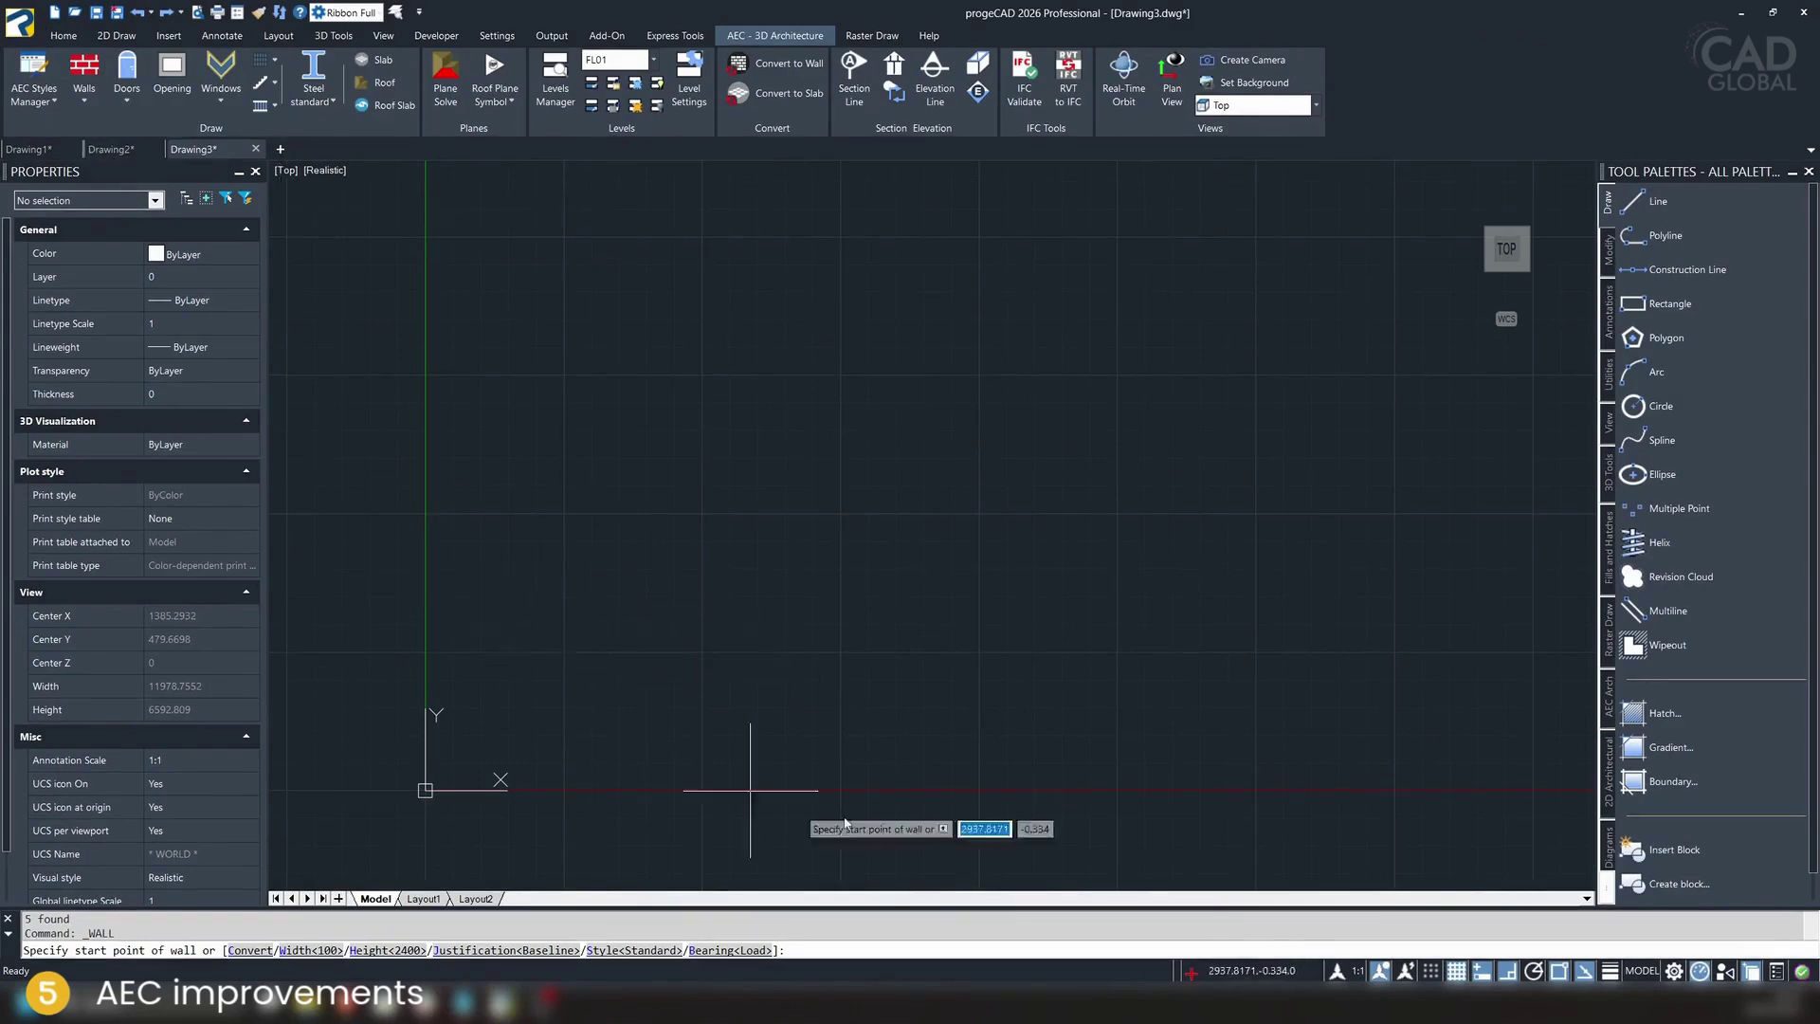
pyautogui.click(511, 724)
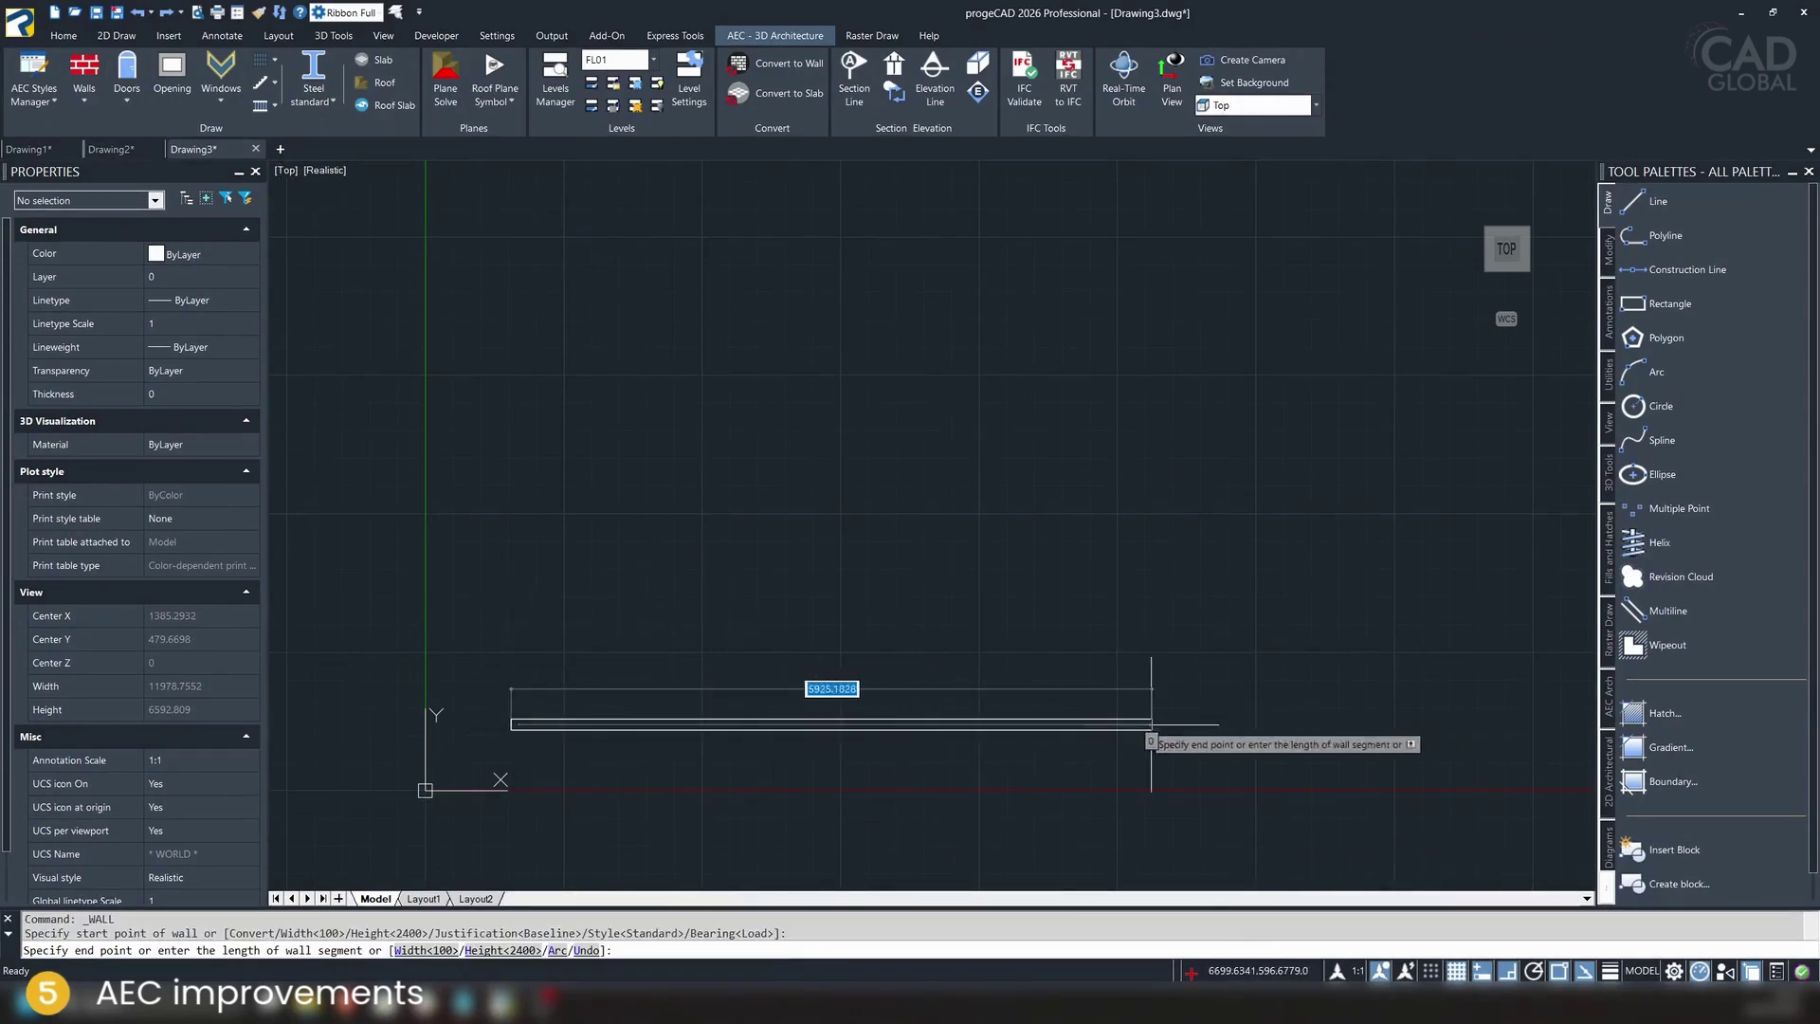
pyautogui.click(897, 724)
pyautogui.click(897, 411)
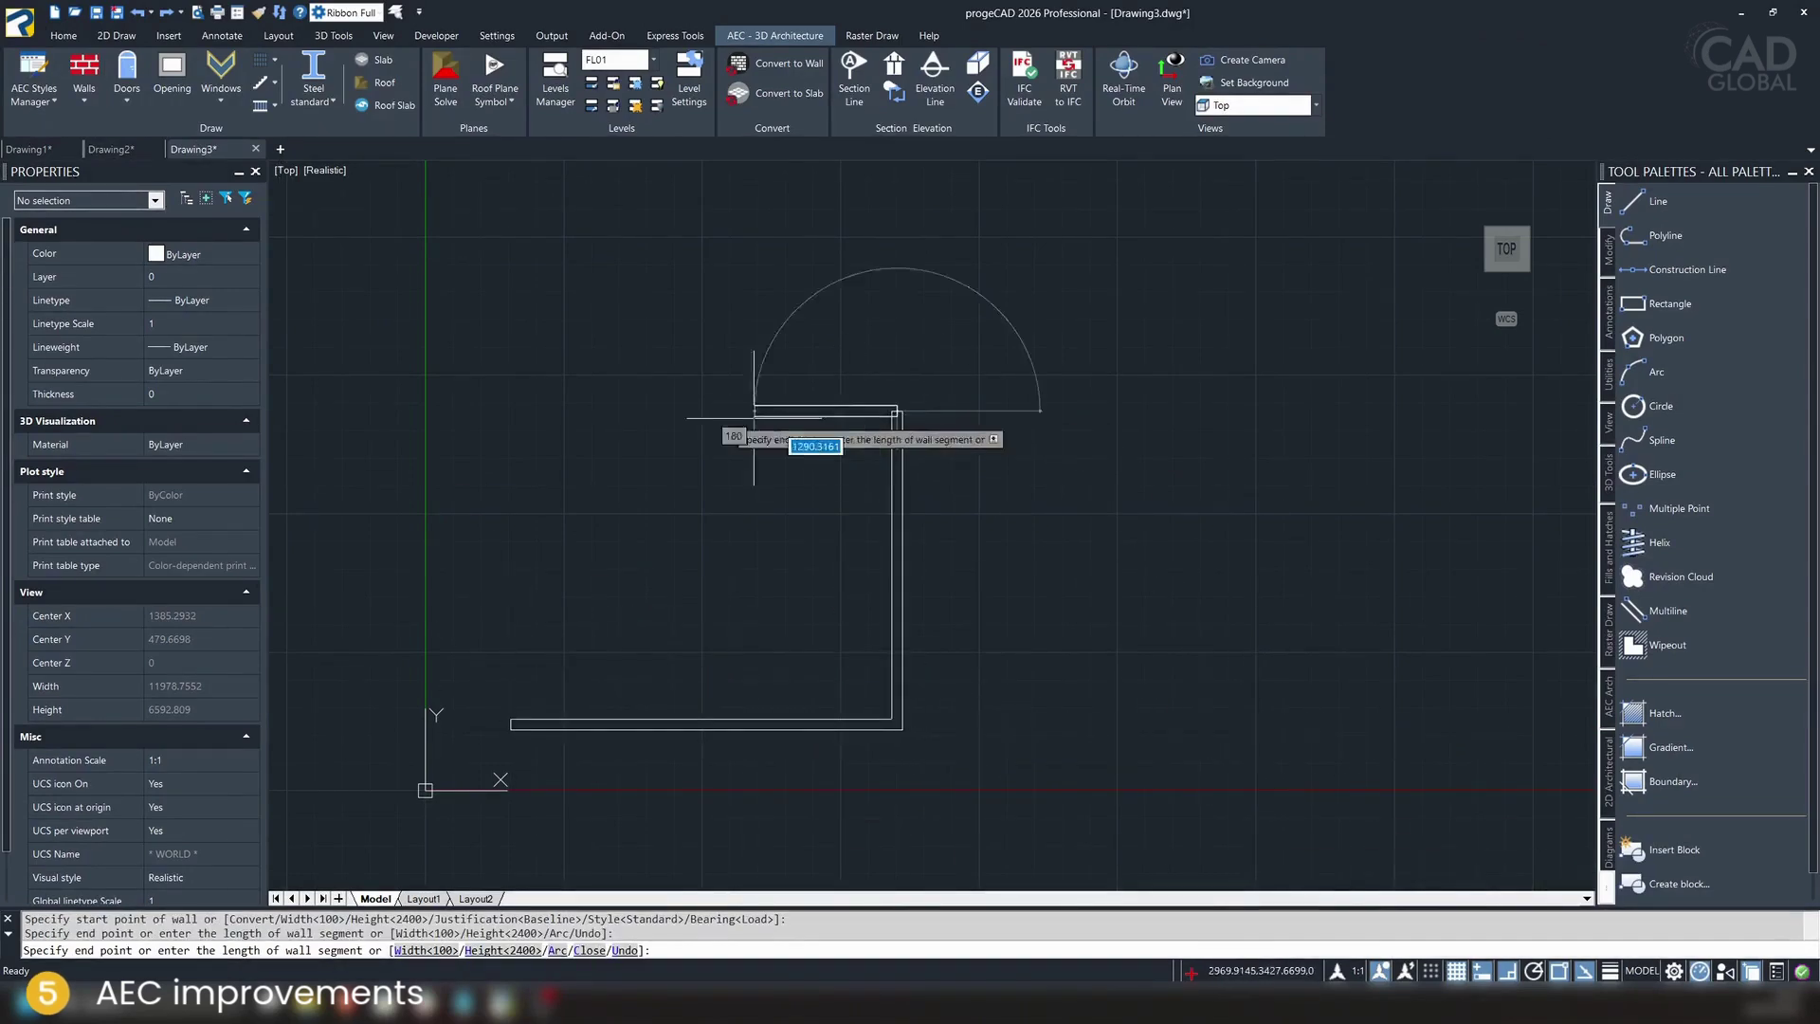
pyautogui.click(511, 415)
pyautogui.click(730, 734)
pyautogui.press('Escape')
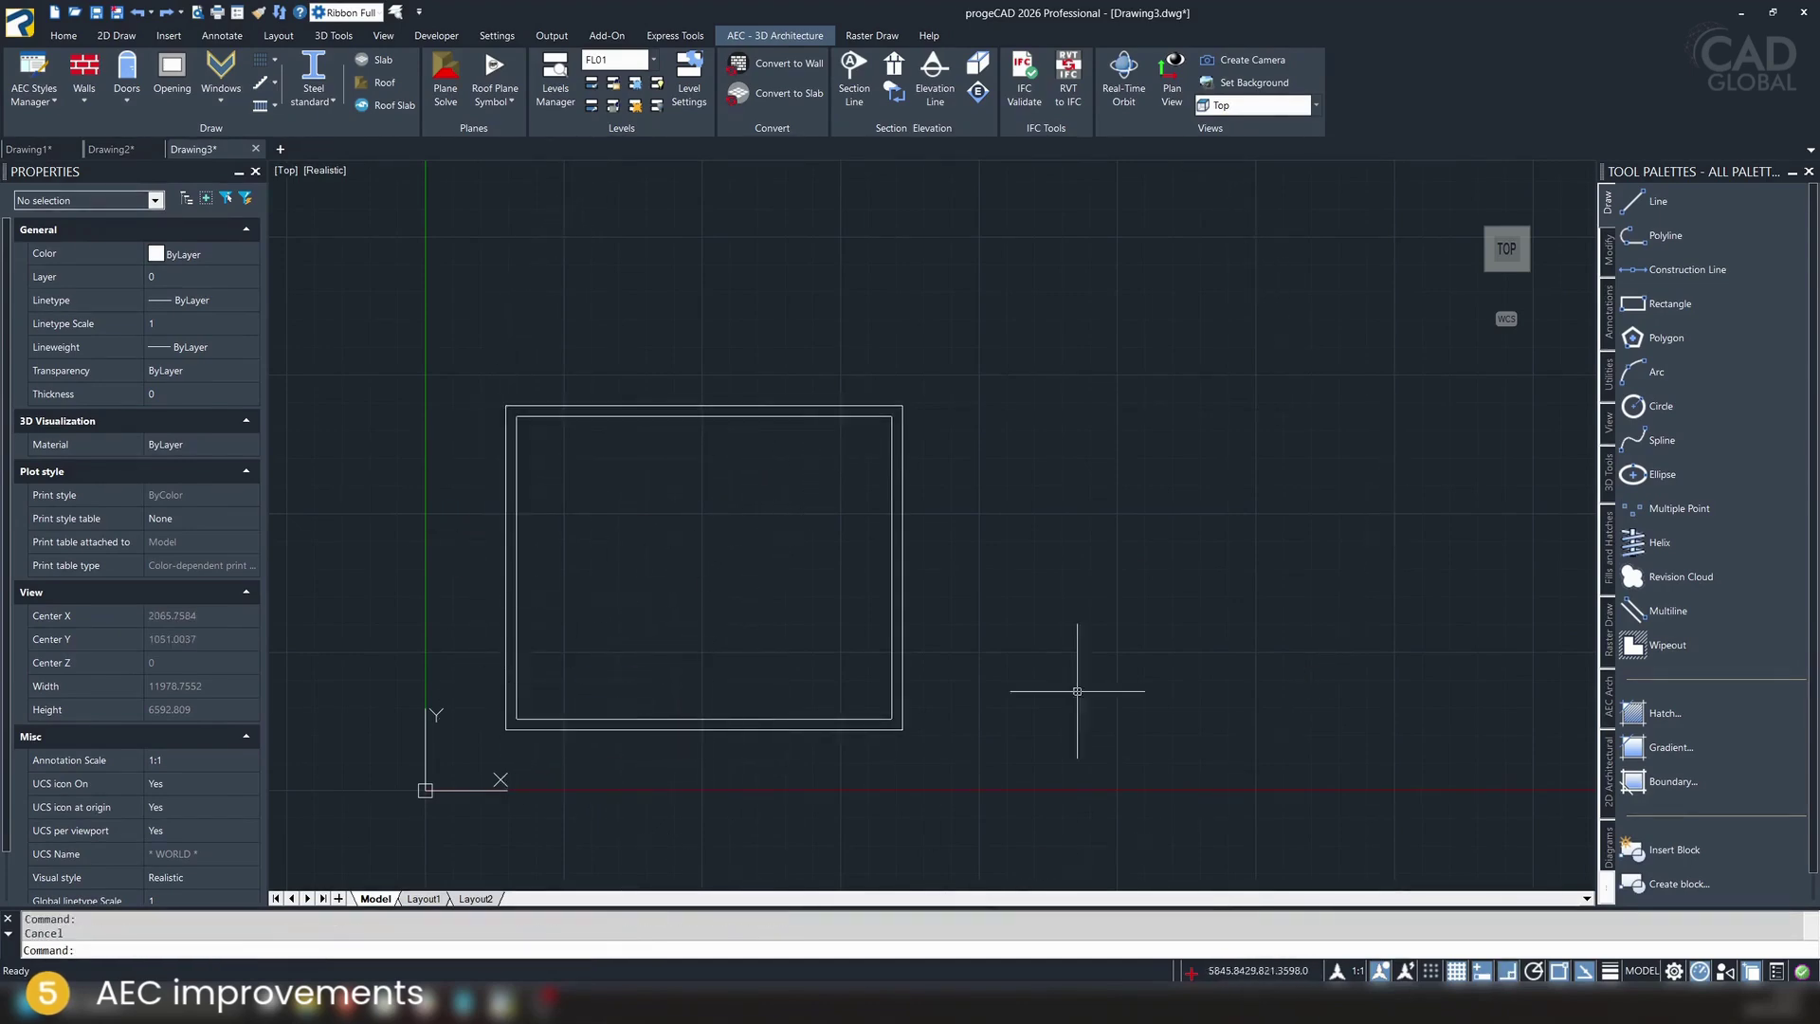
pyautogui.moveTo(421, 330); pyautogui.dragTo(502, 272, button='middle')
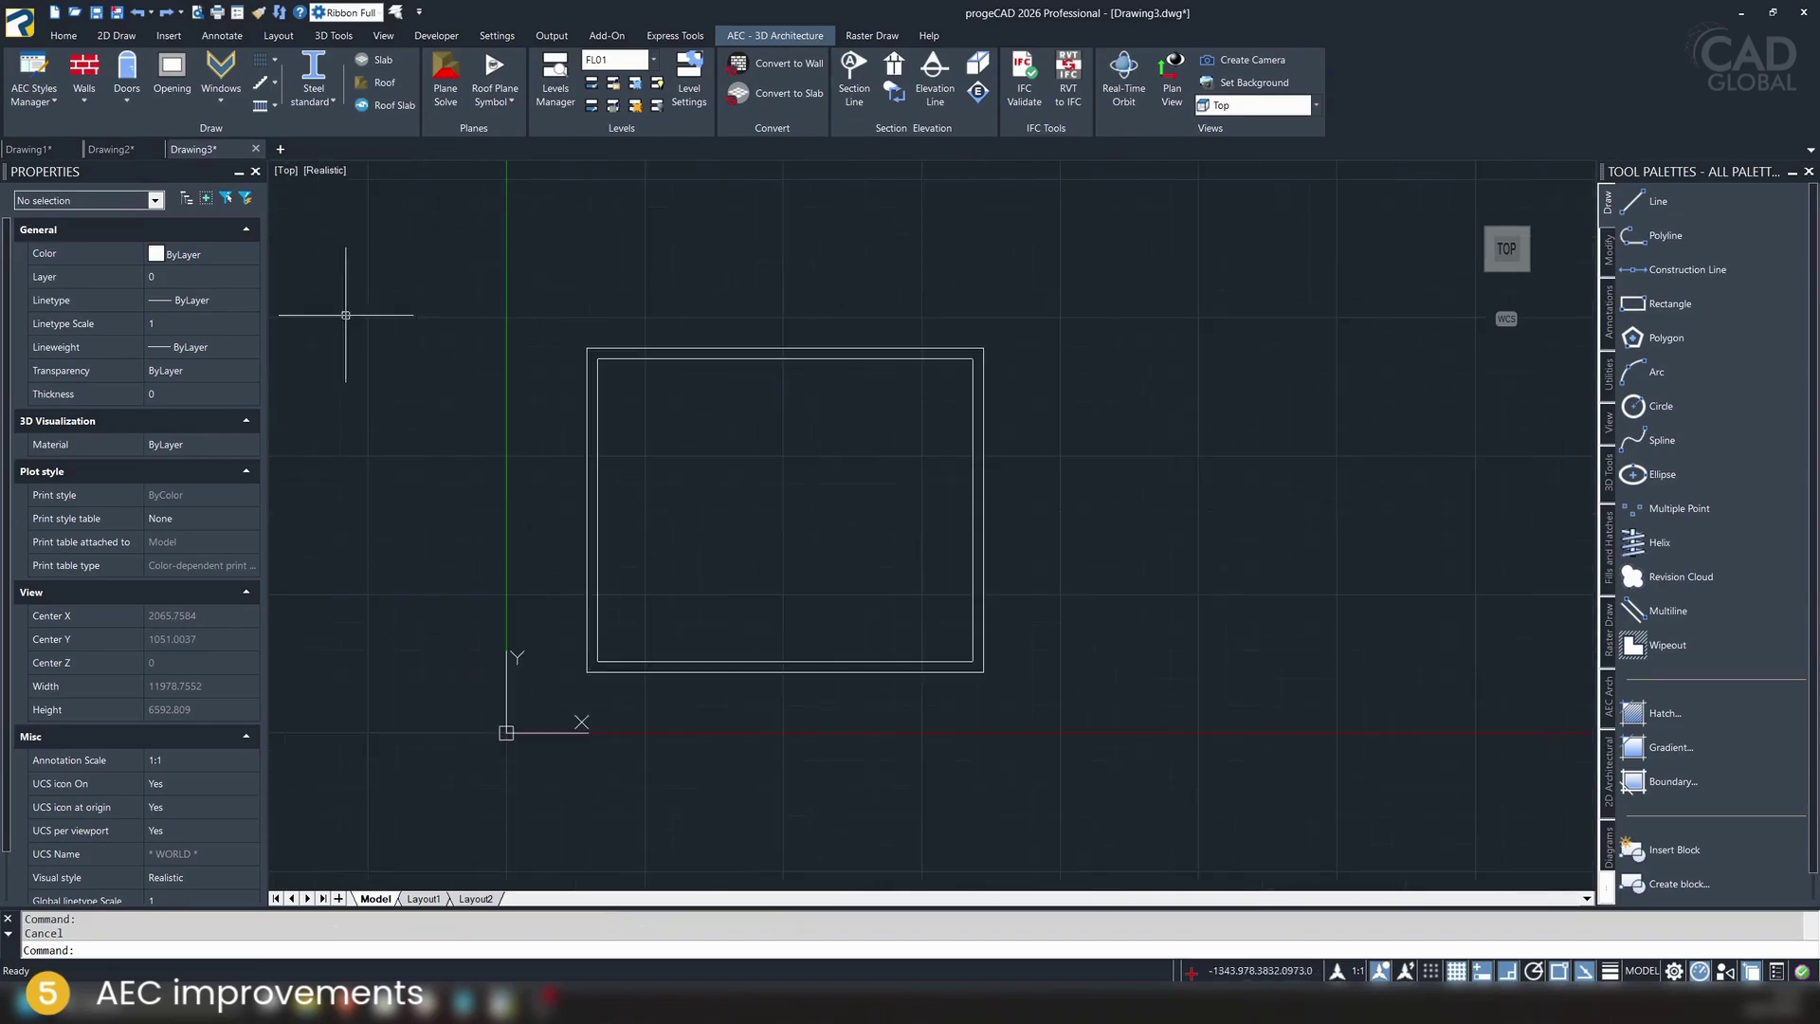
pyautogui.click(218, 74)
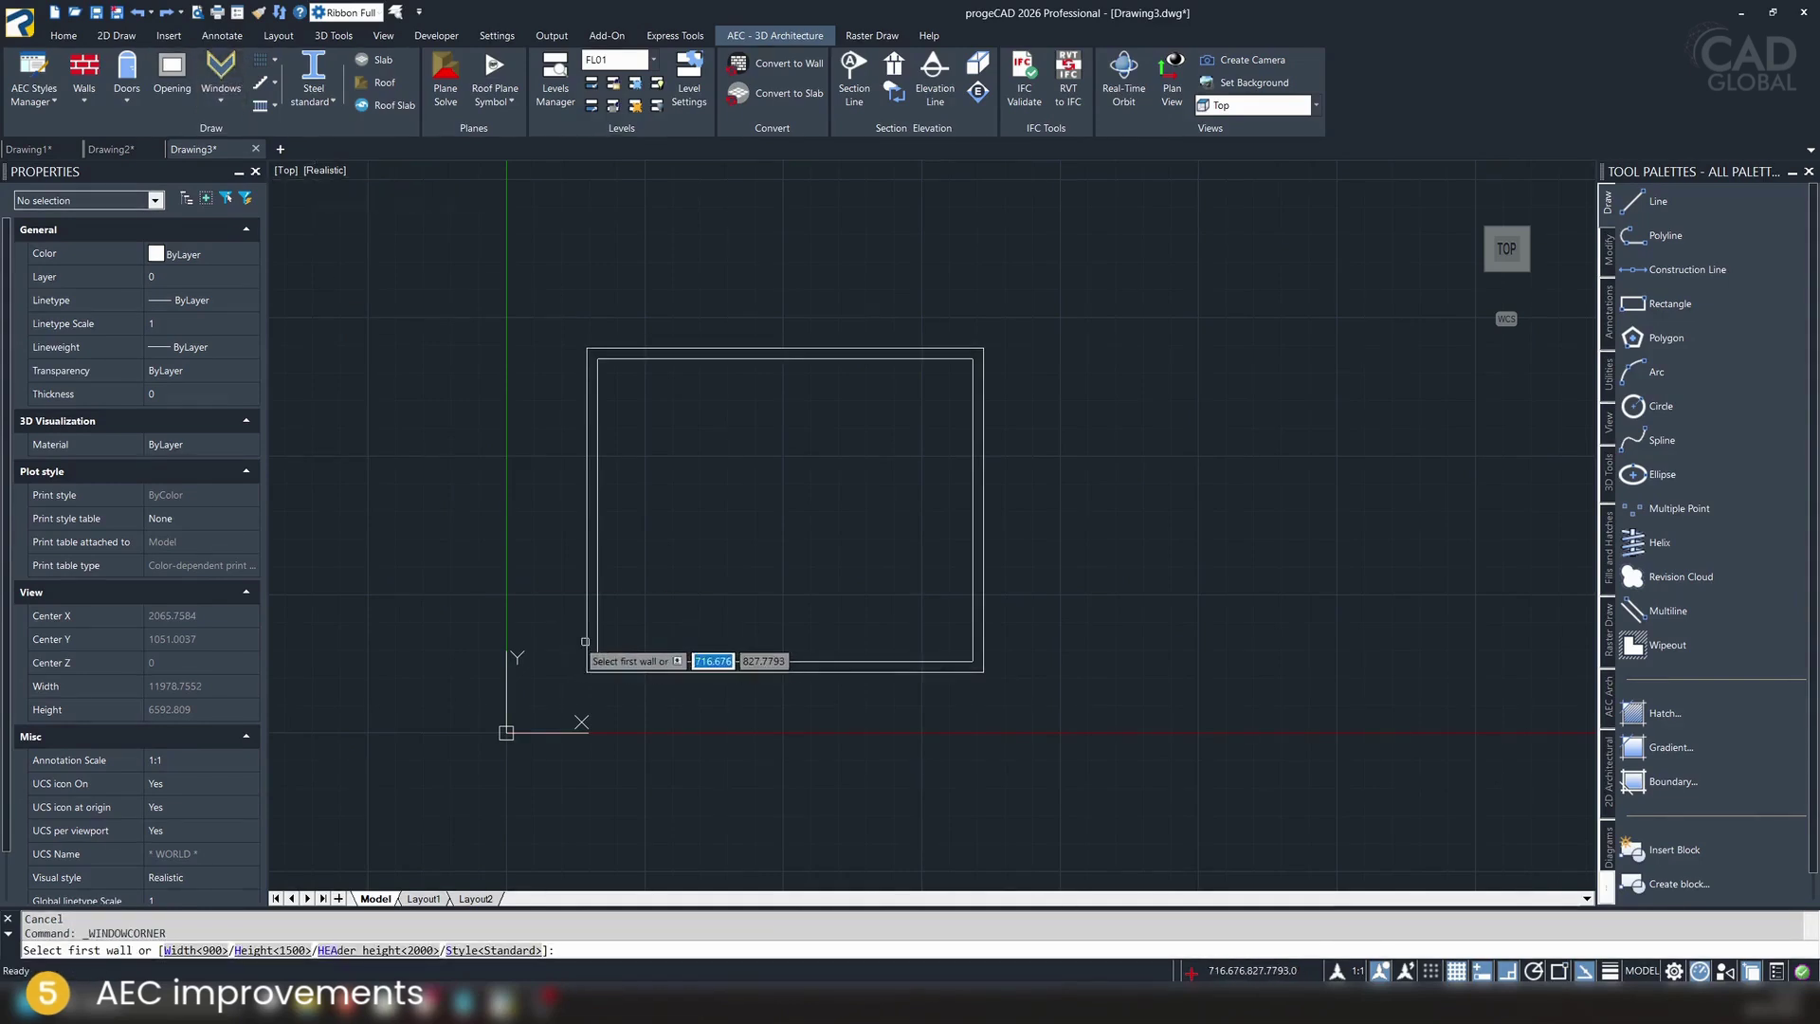
pyautogui.click(623, 673)
pyautogui.click(624, 676)
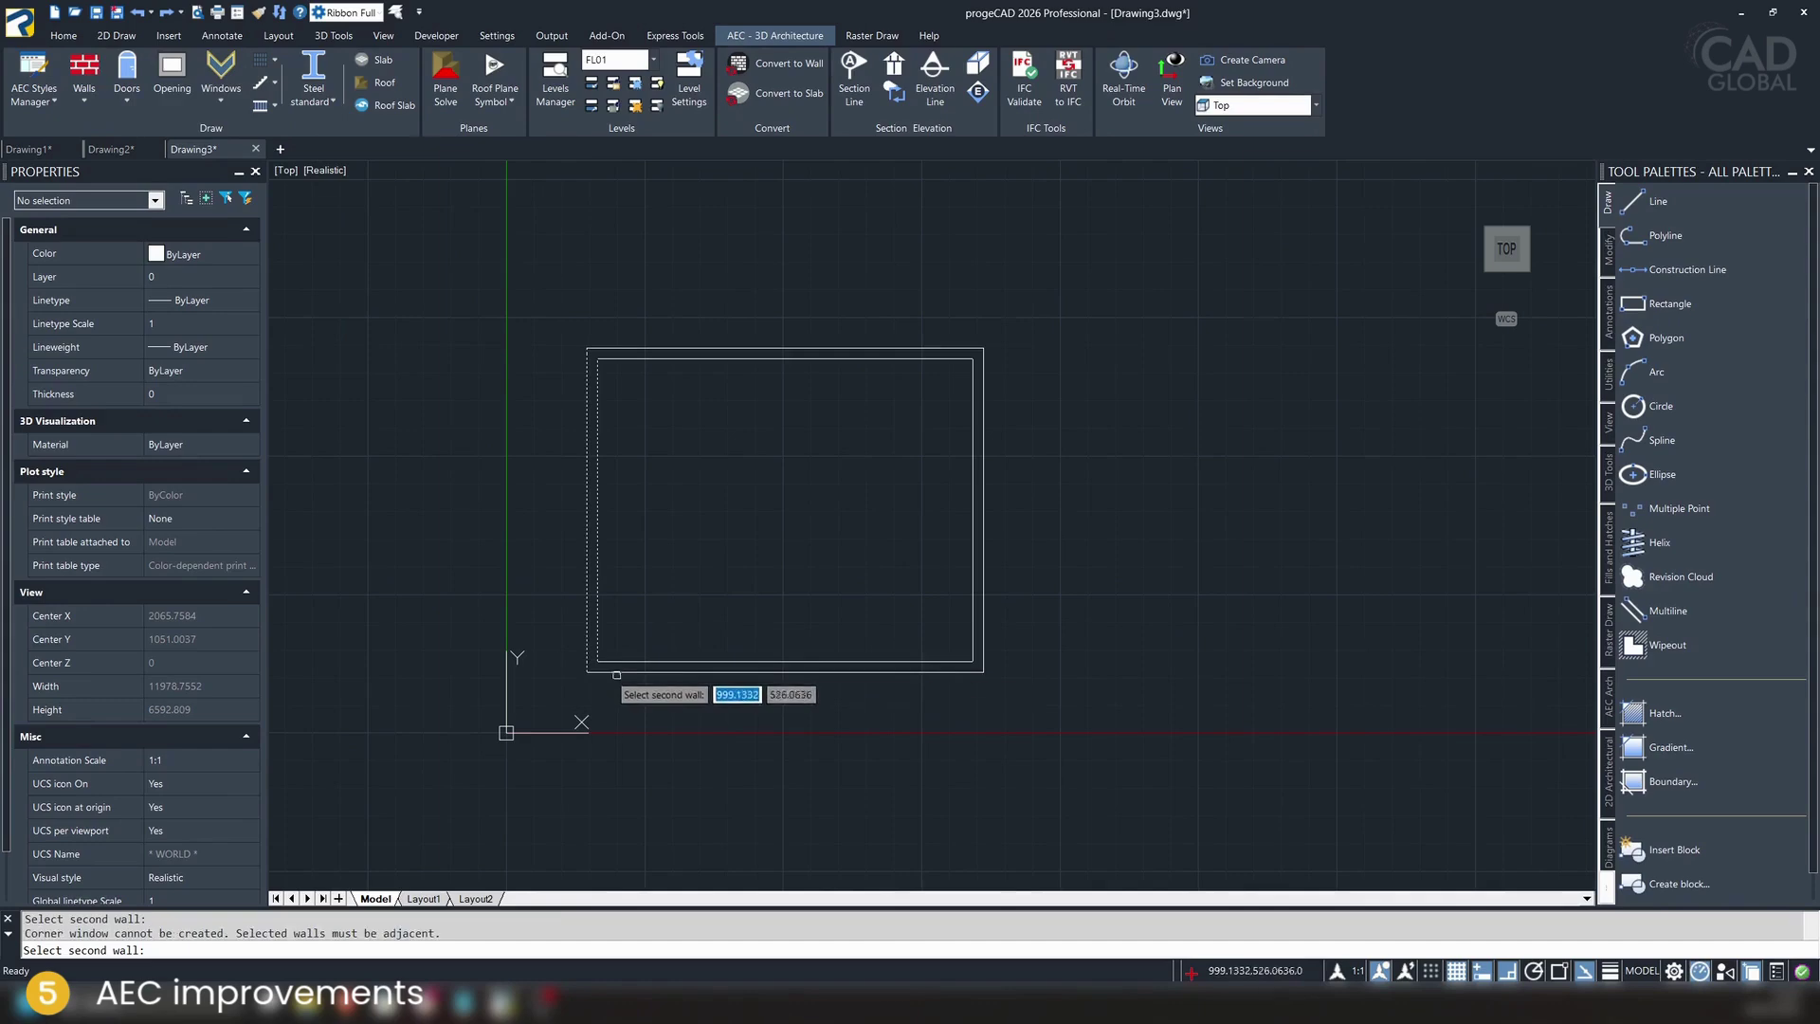
pyautogui.press('Escape')
pyautogui.click(618, 665)
pyautogui.press('Escape')
# Insert a Standard corner window where the room's right and bottom walls meet
pyautogui.press('Return')
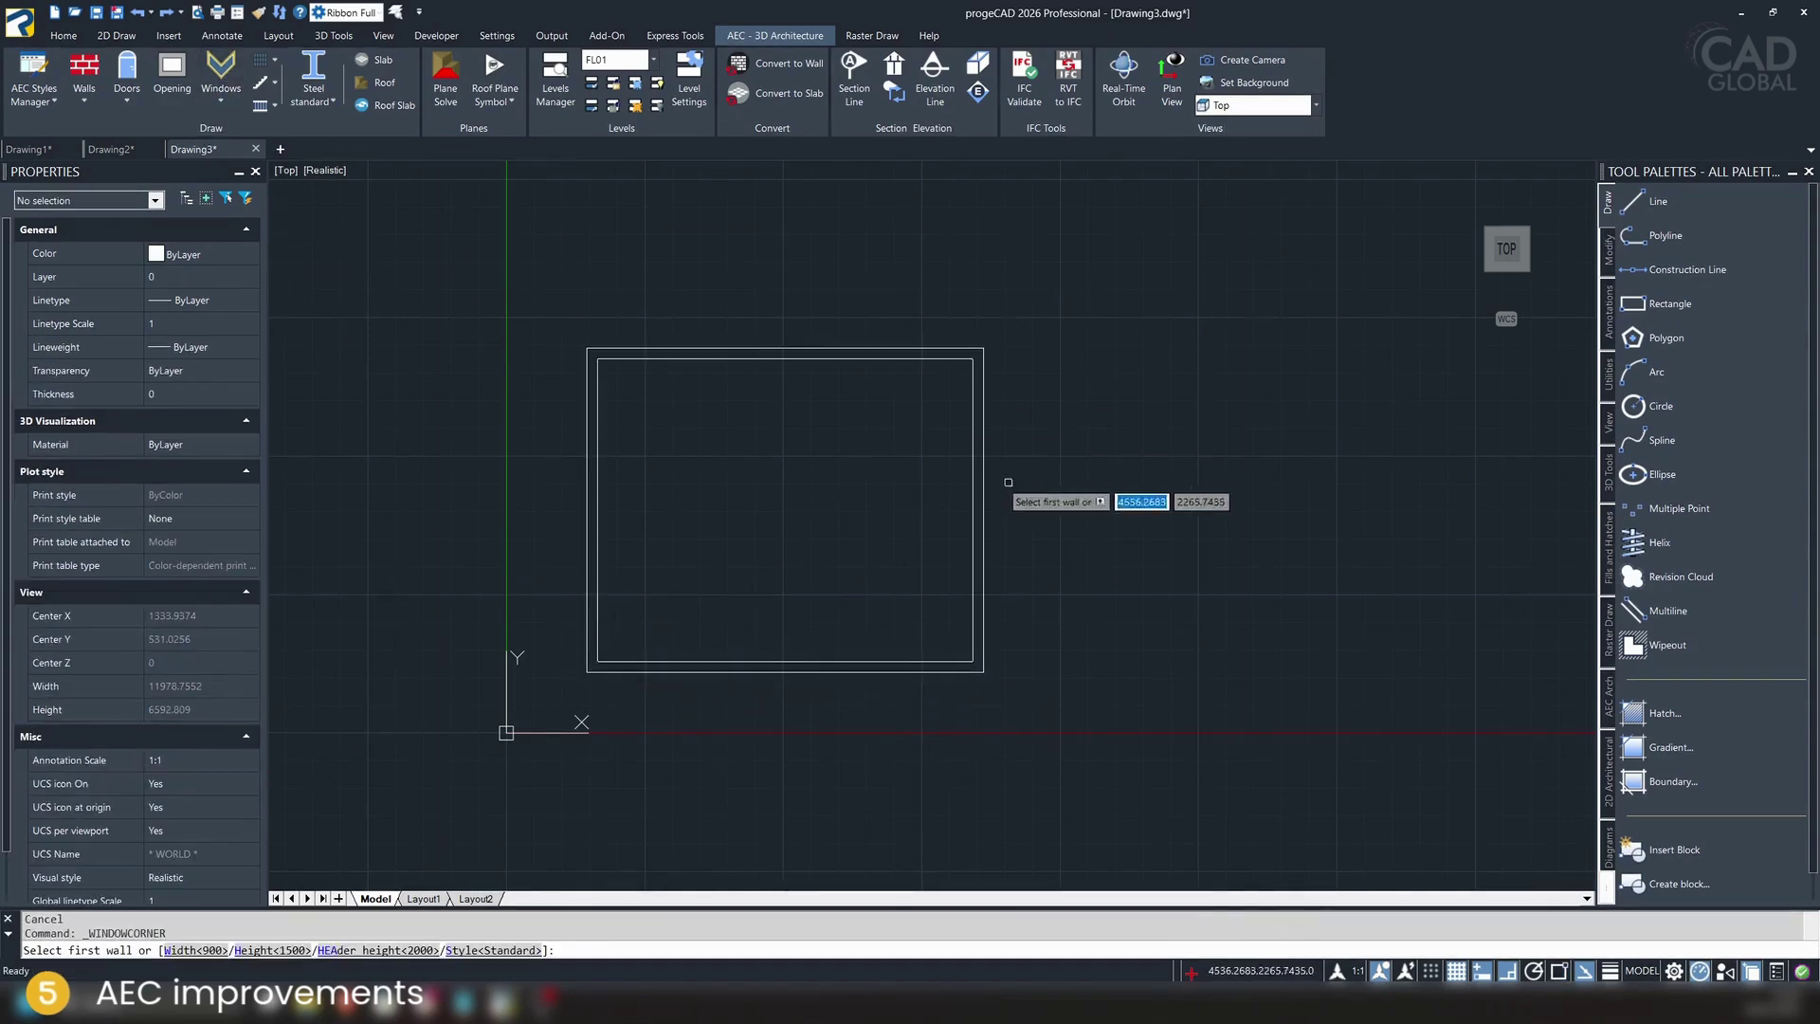
pyautogui.click(971, 565)
pyautogui.click(947, 666)
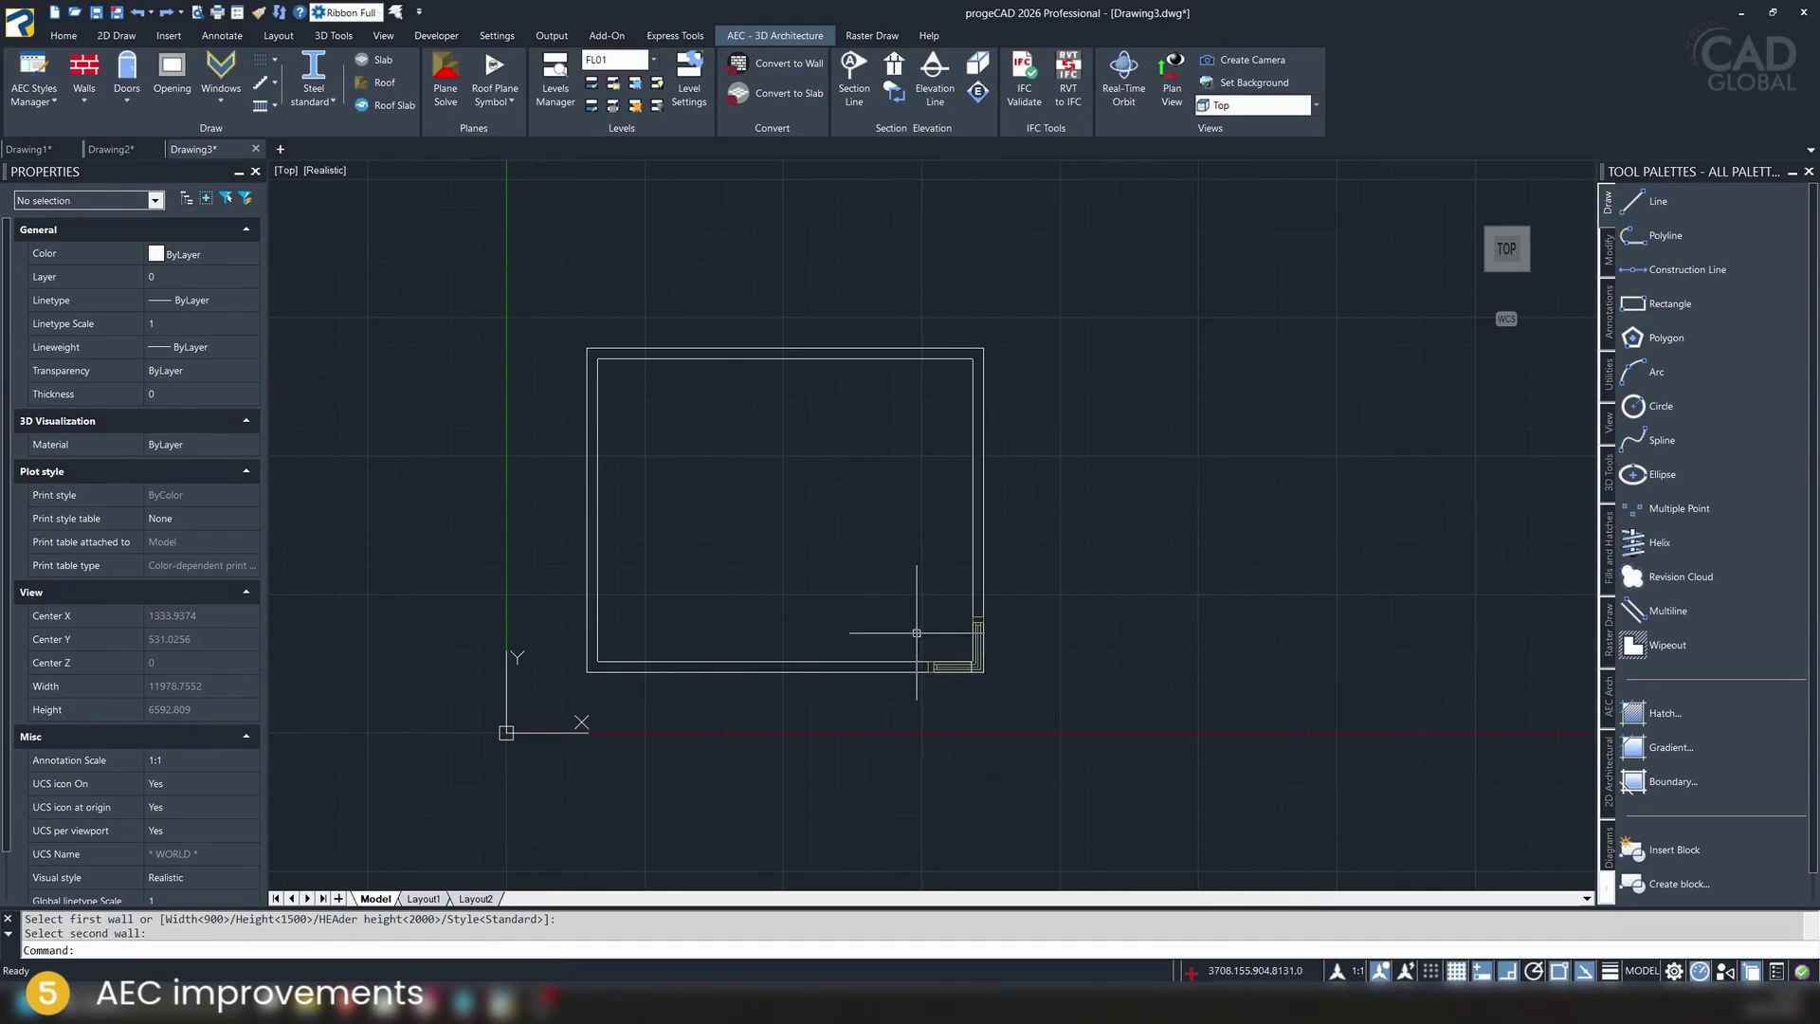
pyautogui.moveTo(905, 633)
pyautogui.keyDown('shift'); pyautogui.mouseDown(button='middle')
pyautogui.moveTo(862, 601)
pyautogui.moveTo(772, 444)
pyautogui.moveTo(914, 504)
pyautogui.moveTo(683, 467)
pyautogui.moveTo(955, 593)
pyautogui.moveTo(1024, 569)
pyautogui.mouseUp(button='middle'); pyautogui.keyUp('shift')
# Return from the 3D view to the plan view and select the corner window to inspect its properties
pyautogui.click(1525, 240)
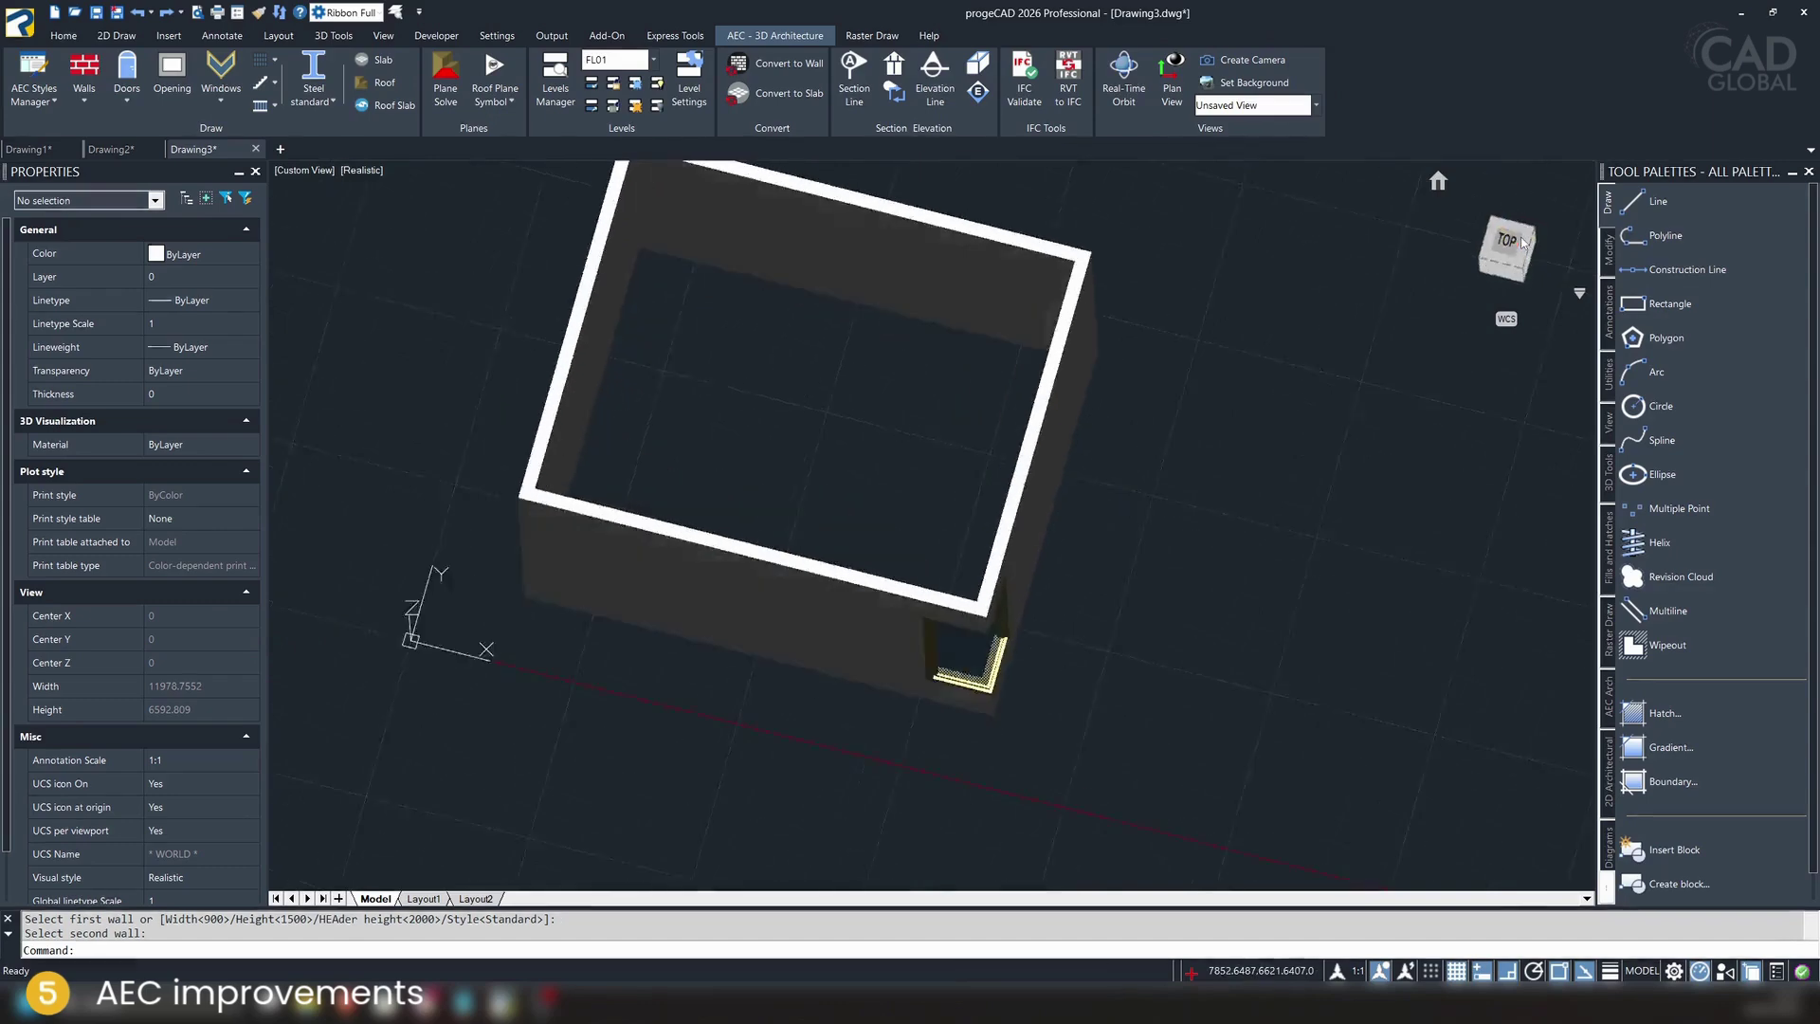
pyautogui.scroll(5, 1300, 731)
pyautogui.click(1142, 740)
pyautogui.click(1088, 714)
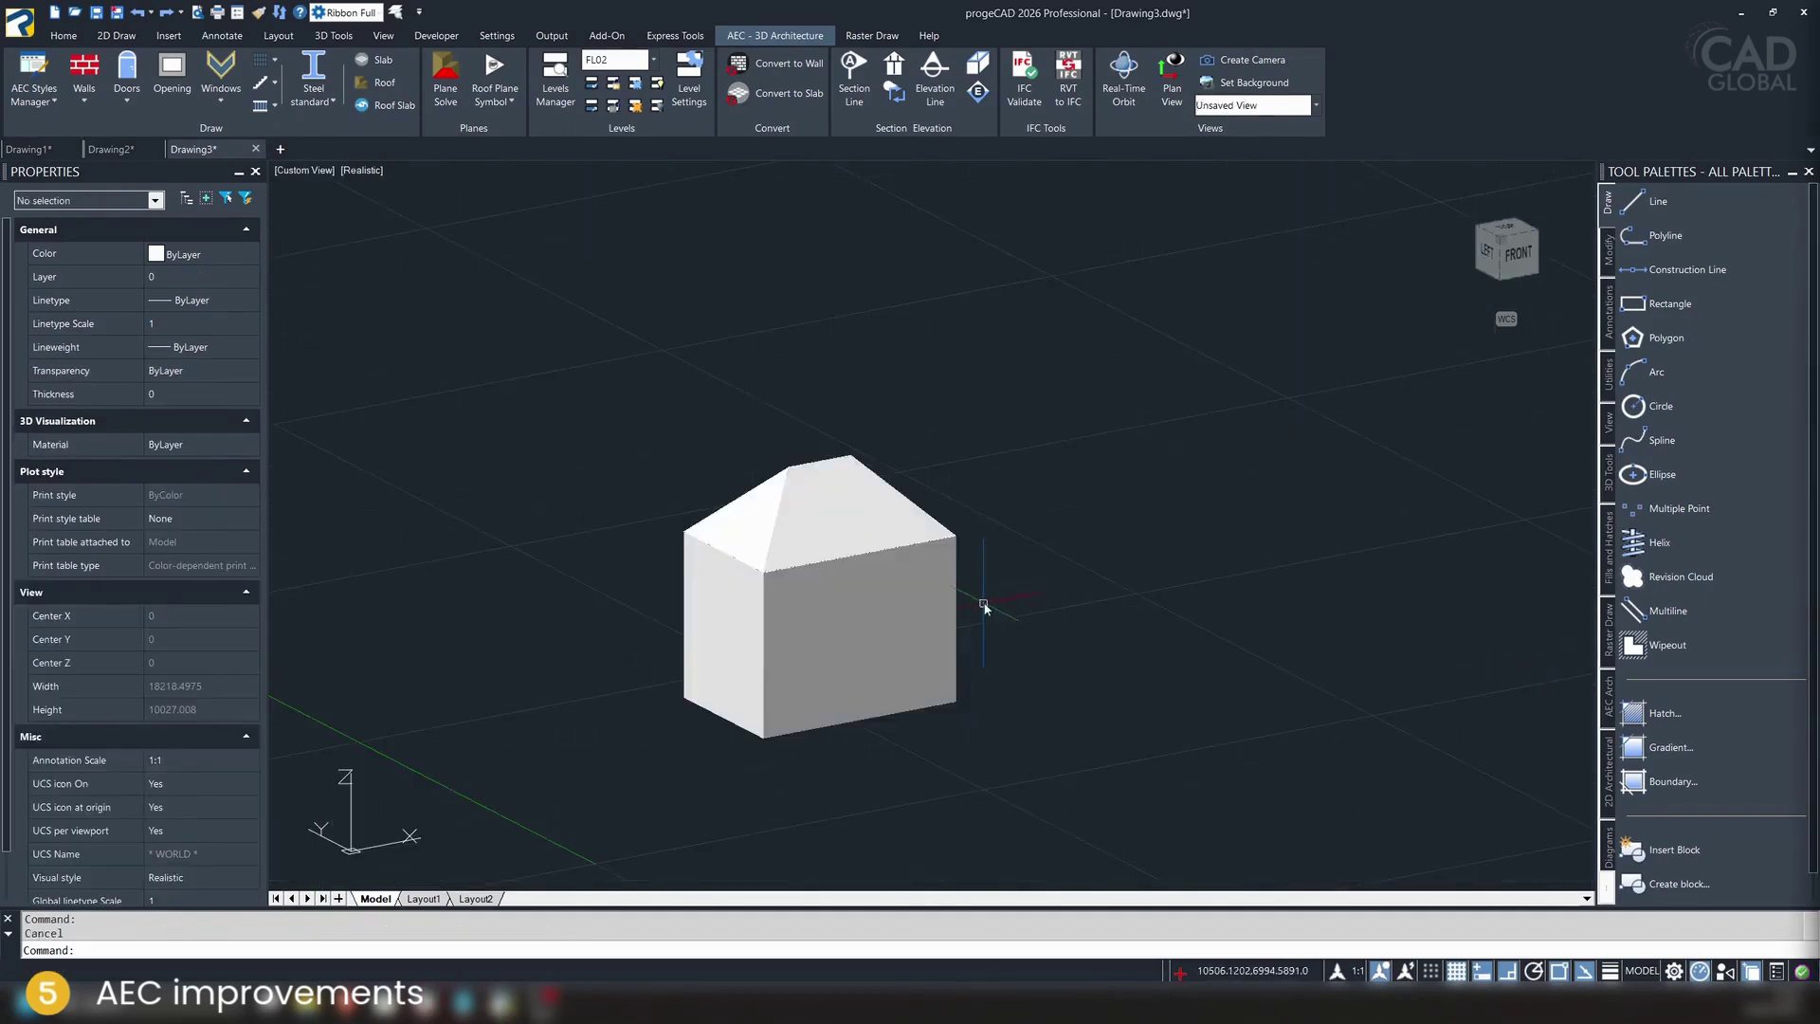
pyautogui.keyDown('shift'); pyautogui.moveTo(983, 601); pyautogui.dragTo(1119, 607, button='middle'); pyautogui.keyUp('shift')
pyautogui.scroll(3, 694, 624)
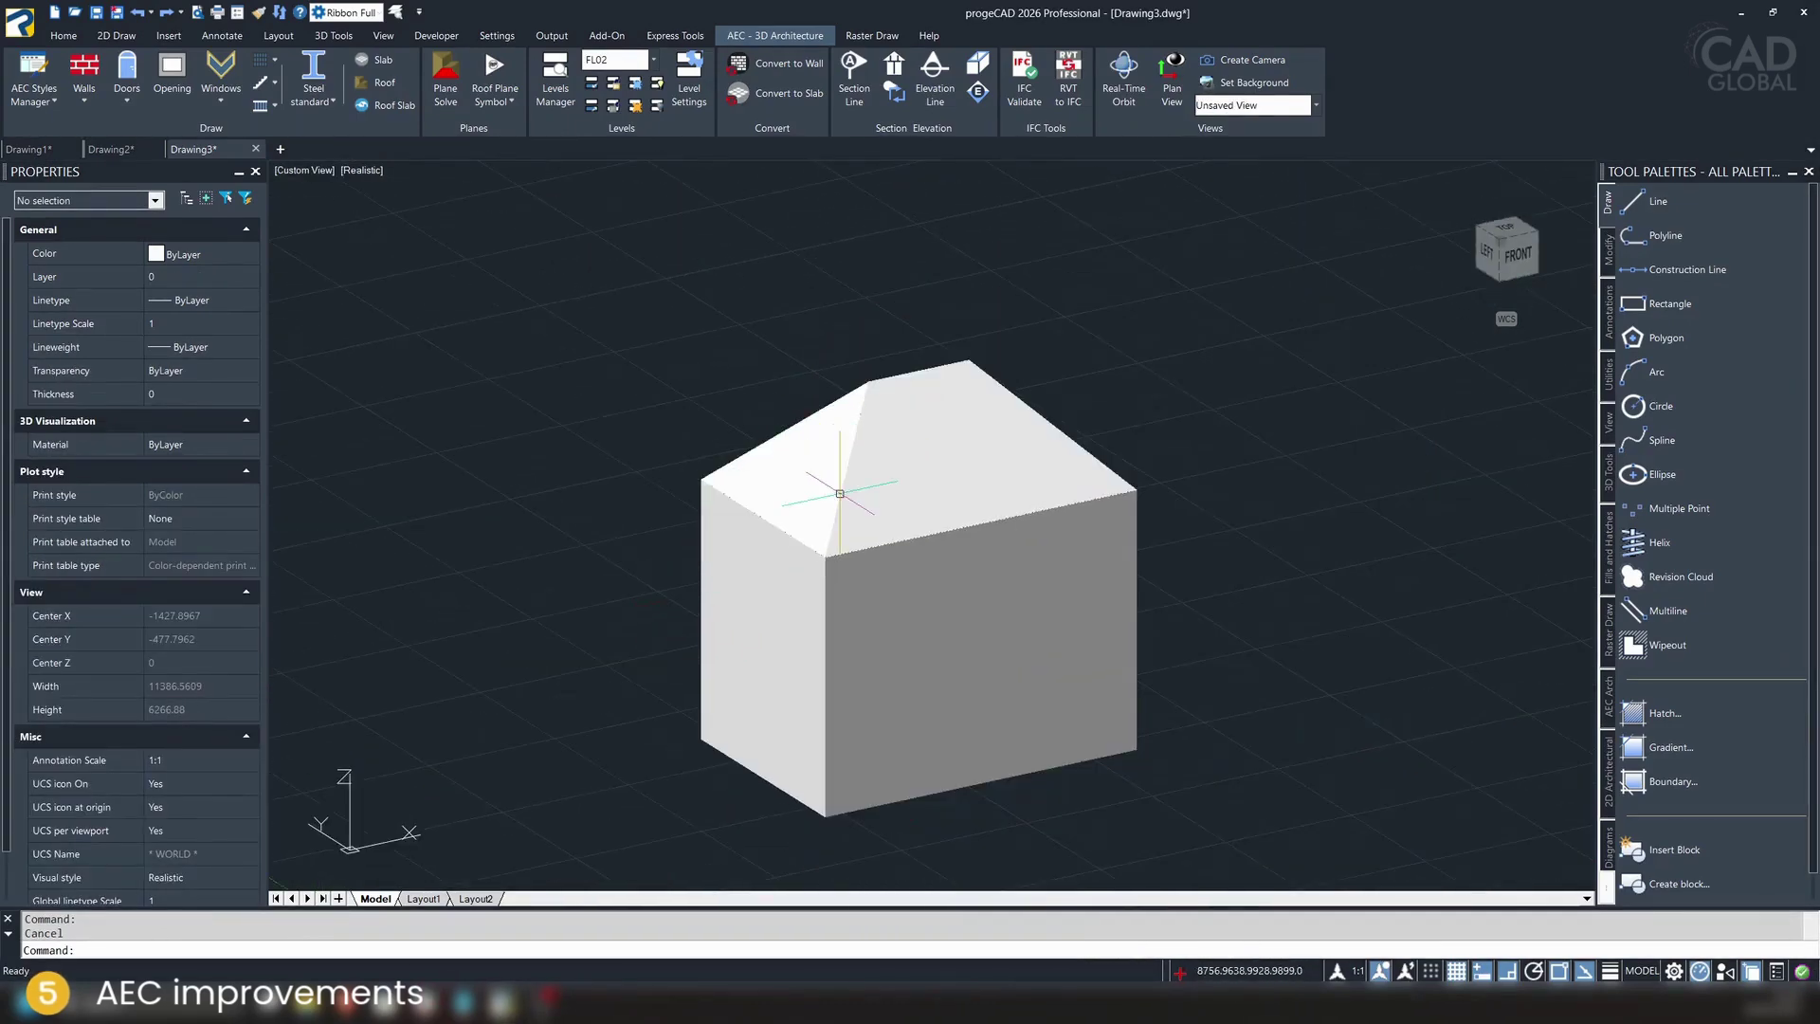
# Select the building's roof and convert its sloped end above the short left wall to a gable
pyautogui.click(804, 510)
pyautogui.click(802, 438)
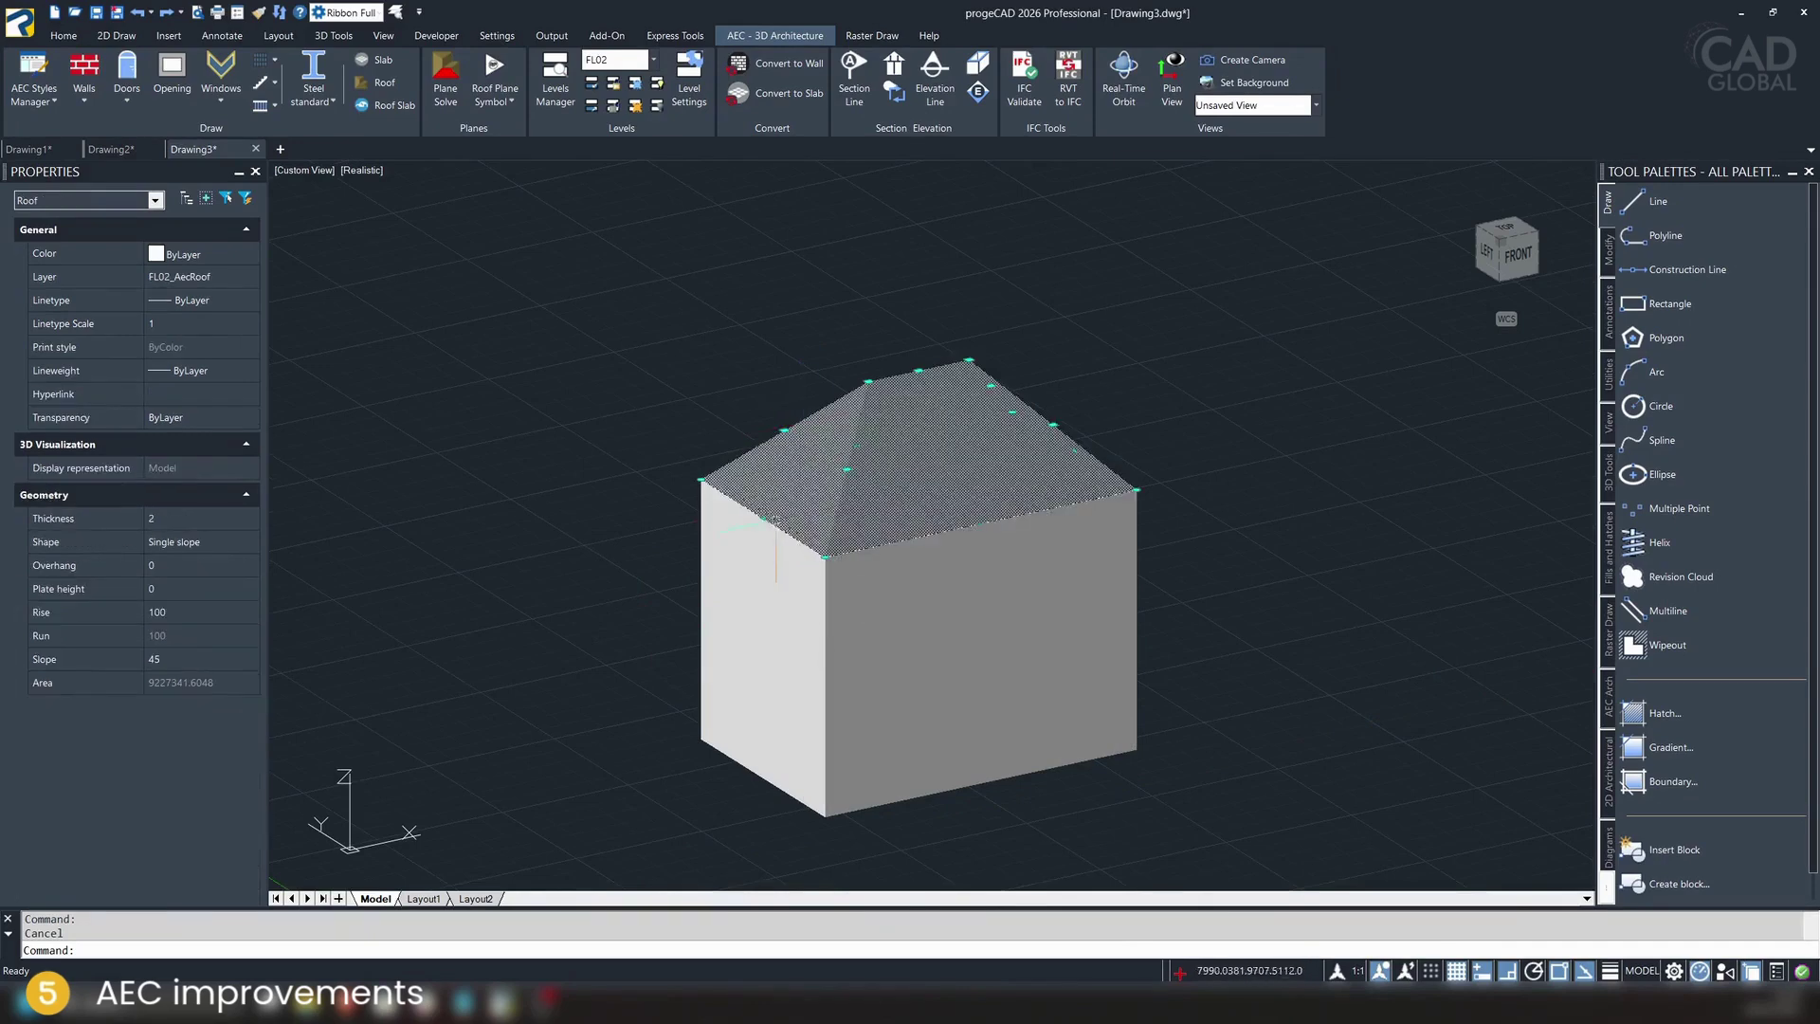
pyautogui.moveTo(763, 520)
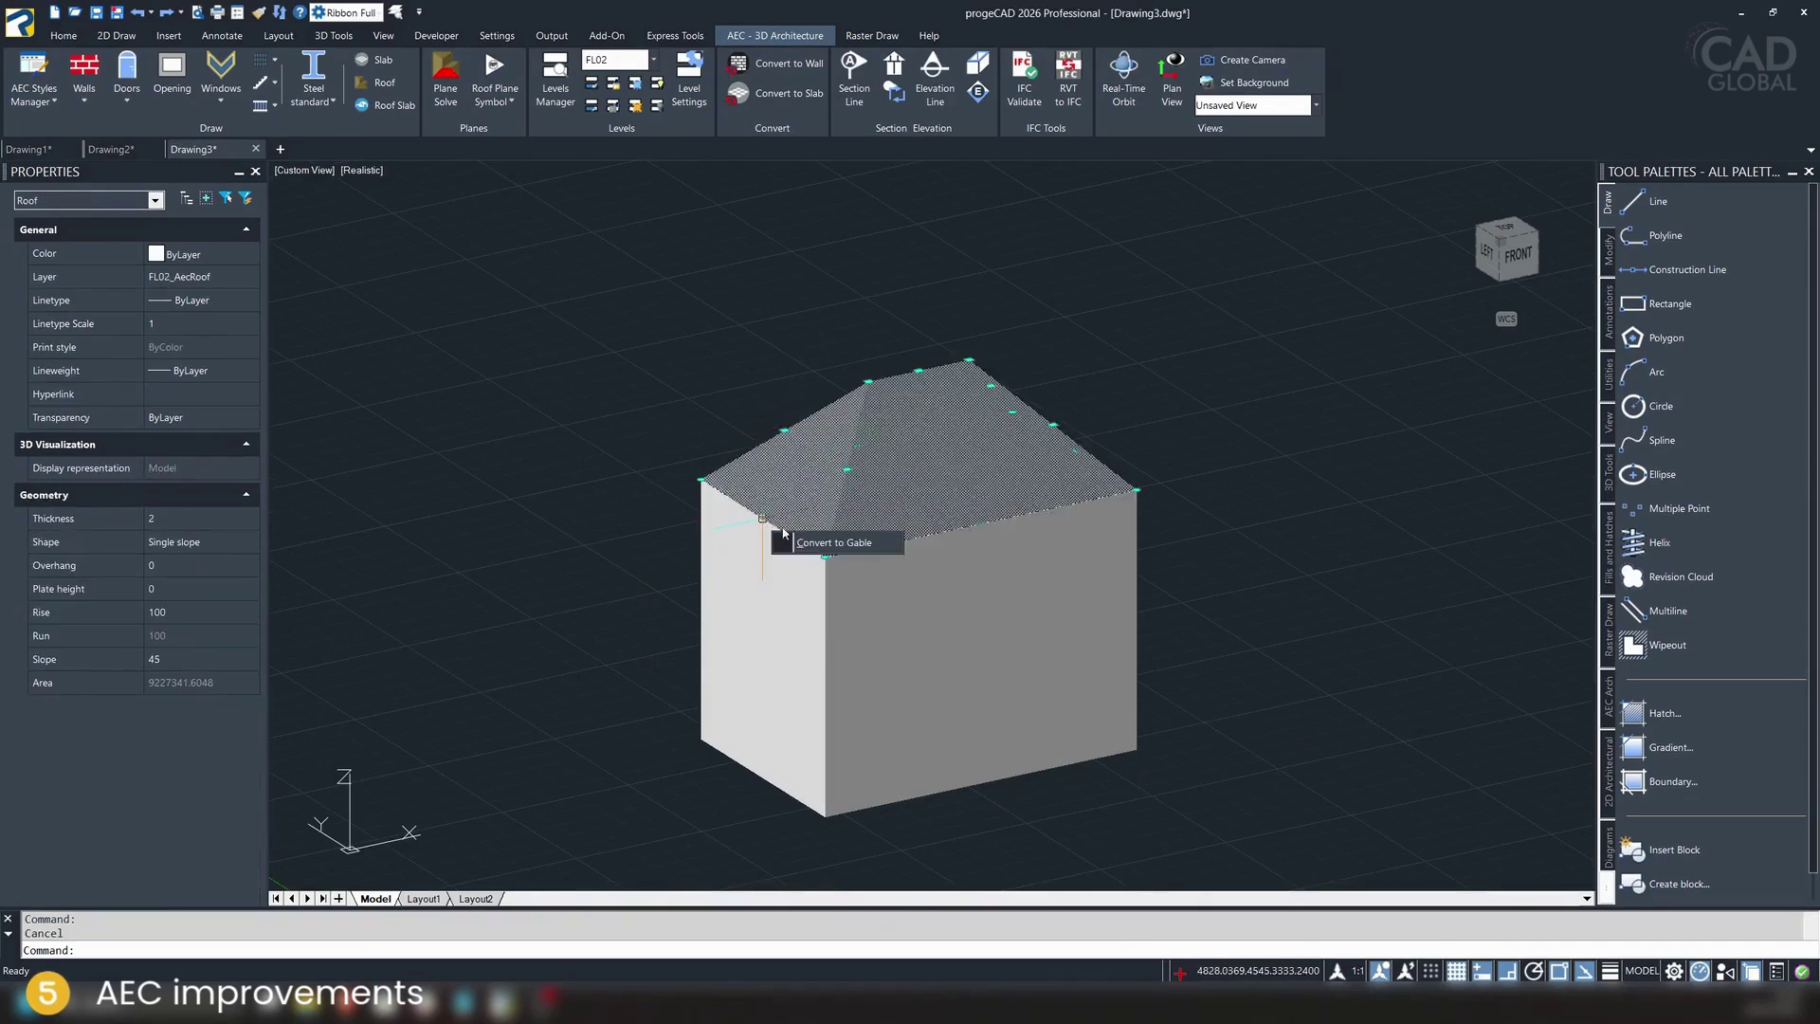
pyautogui.click(787, 542)
pyautogui.keyDown('shift'); pyautogui.moveTo(789, 540); pyautogui.dragTo(739, 446, button='middle'); pyautogui.keyUp('shift')
pyautogui.scroll(6, 701, 432)
pyautogui.scroll(-3, 821, 583)
pyautogui.keyDown('shift'); pyautogui.moveTo(844, 608); pyautogui.dragTo(768, 487, button='middle'); pyautogui.keyUp('shift')
pyautogui.press('Escape')
# Undo the last grip edits made on the building
pyautogui.scroll(-3, 809, 617)
pyautogui.scroll(-2, 808, 627)
pyautogui.scroll(-1, 1211, 670)
pyautogui.scroll(1, 984, 598)
pyautogui.scroll(-1, 984, 599)
pyautogui.moveTo(984, 598); pyautogui.dragTo(862, 513, button='middle')
pyautogui.scroll(1, 850, 508)
pyautogui.hotkey('ctrl', 'z')
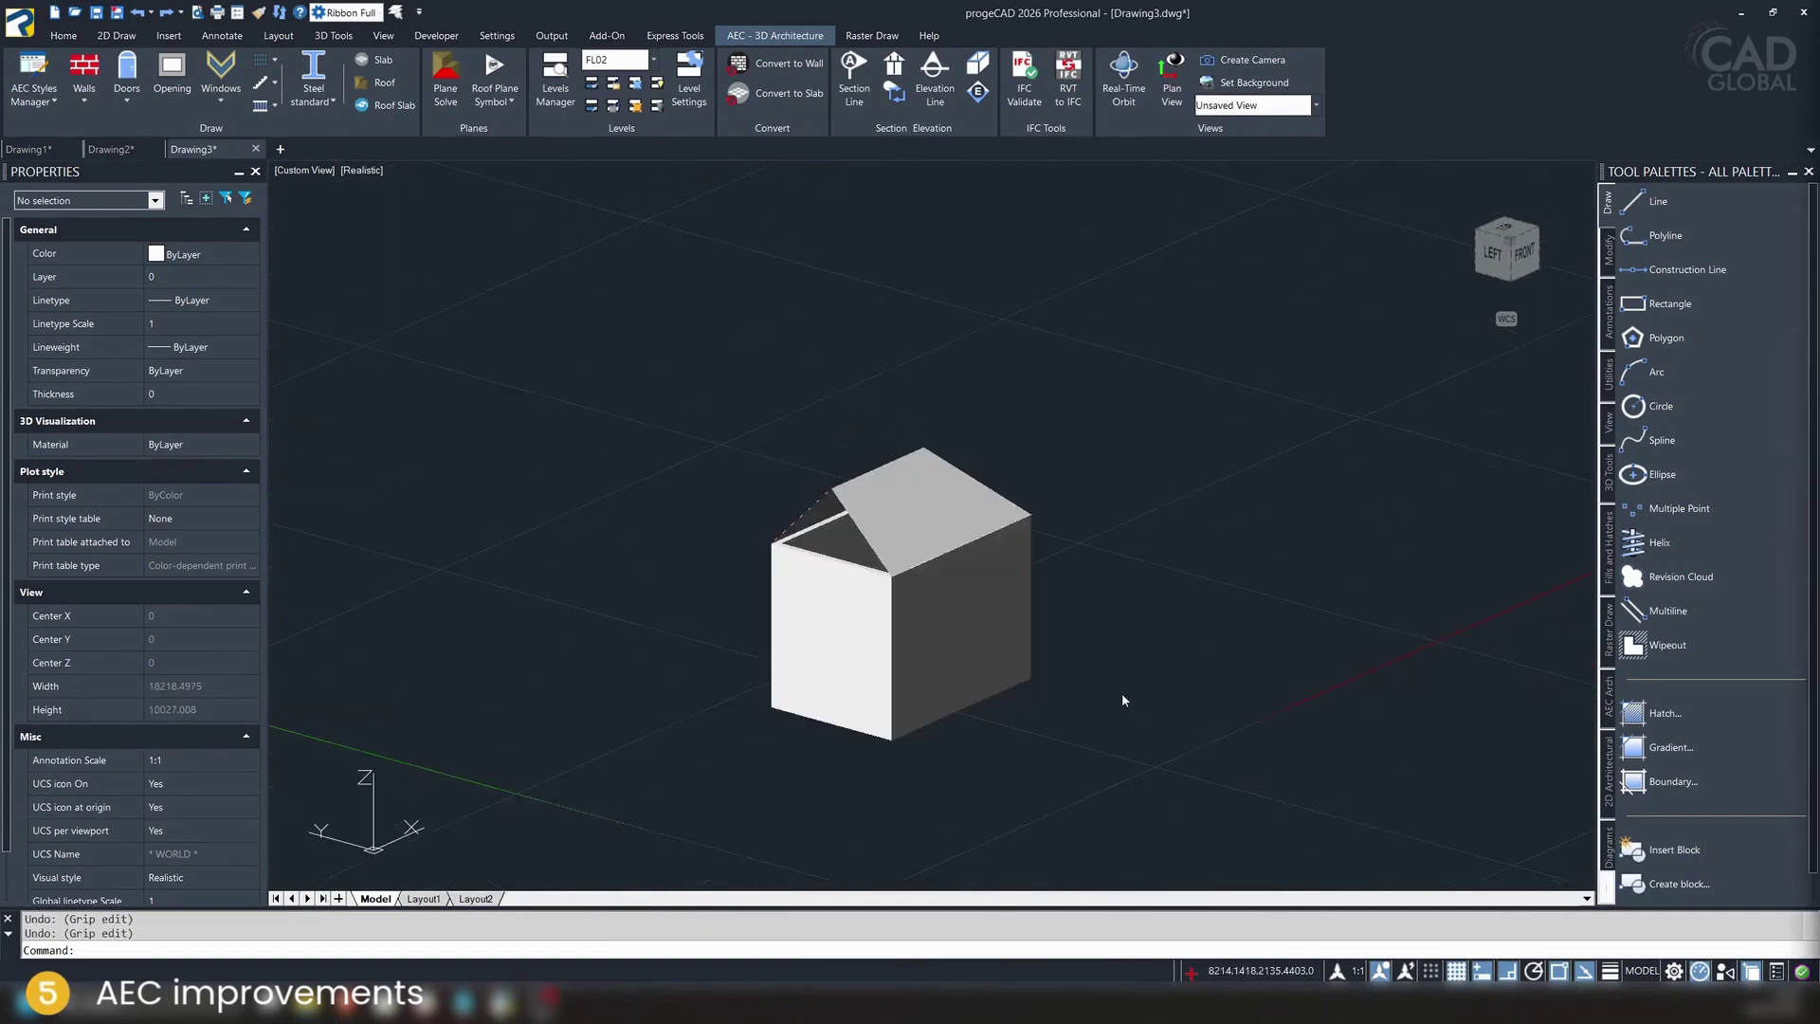
pyautogui.hotkey('ctrl', 'z')
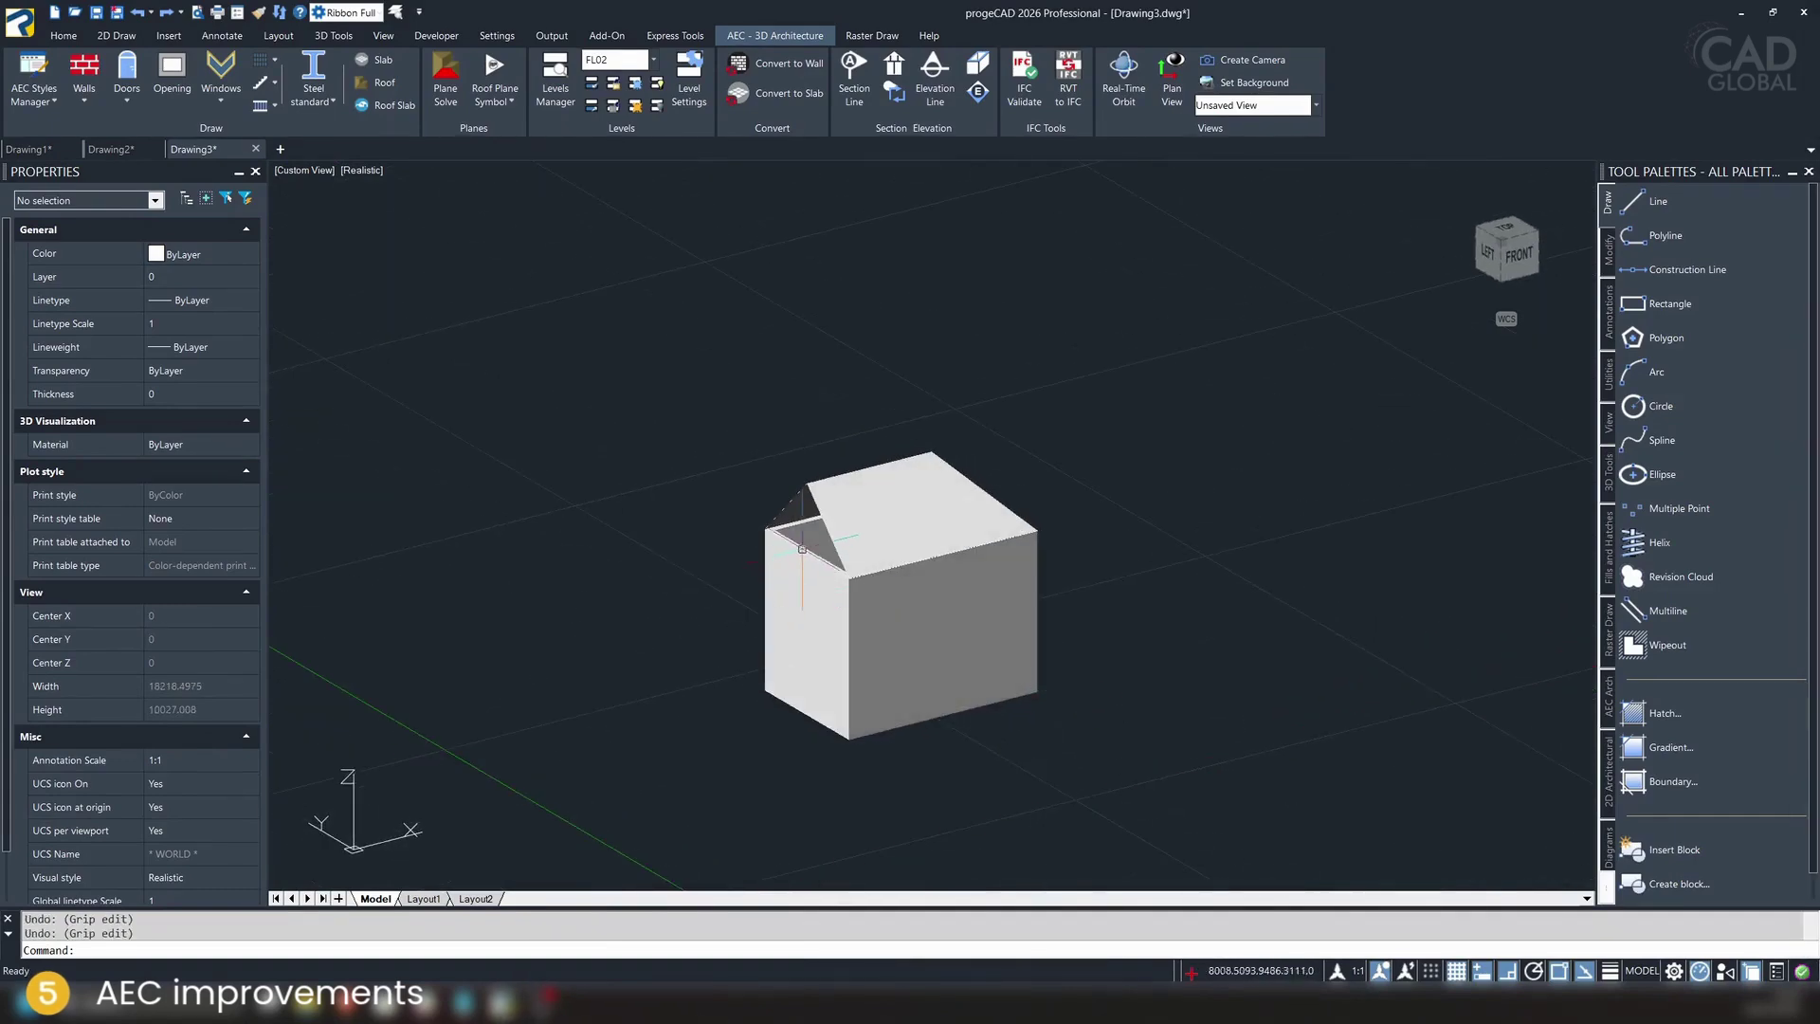
# Select the end wall under the open gable, add a vertex at its top edge's midpoint, and stretch it to the roof ridge
pyautogui.click(803, 549)
pyautogui.scroll(4, 803, 549)
pyautogui.click(835, 598)
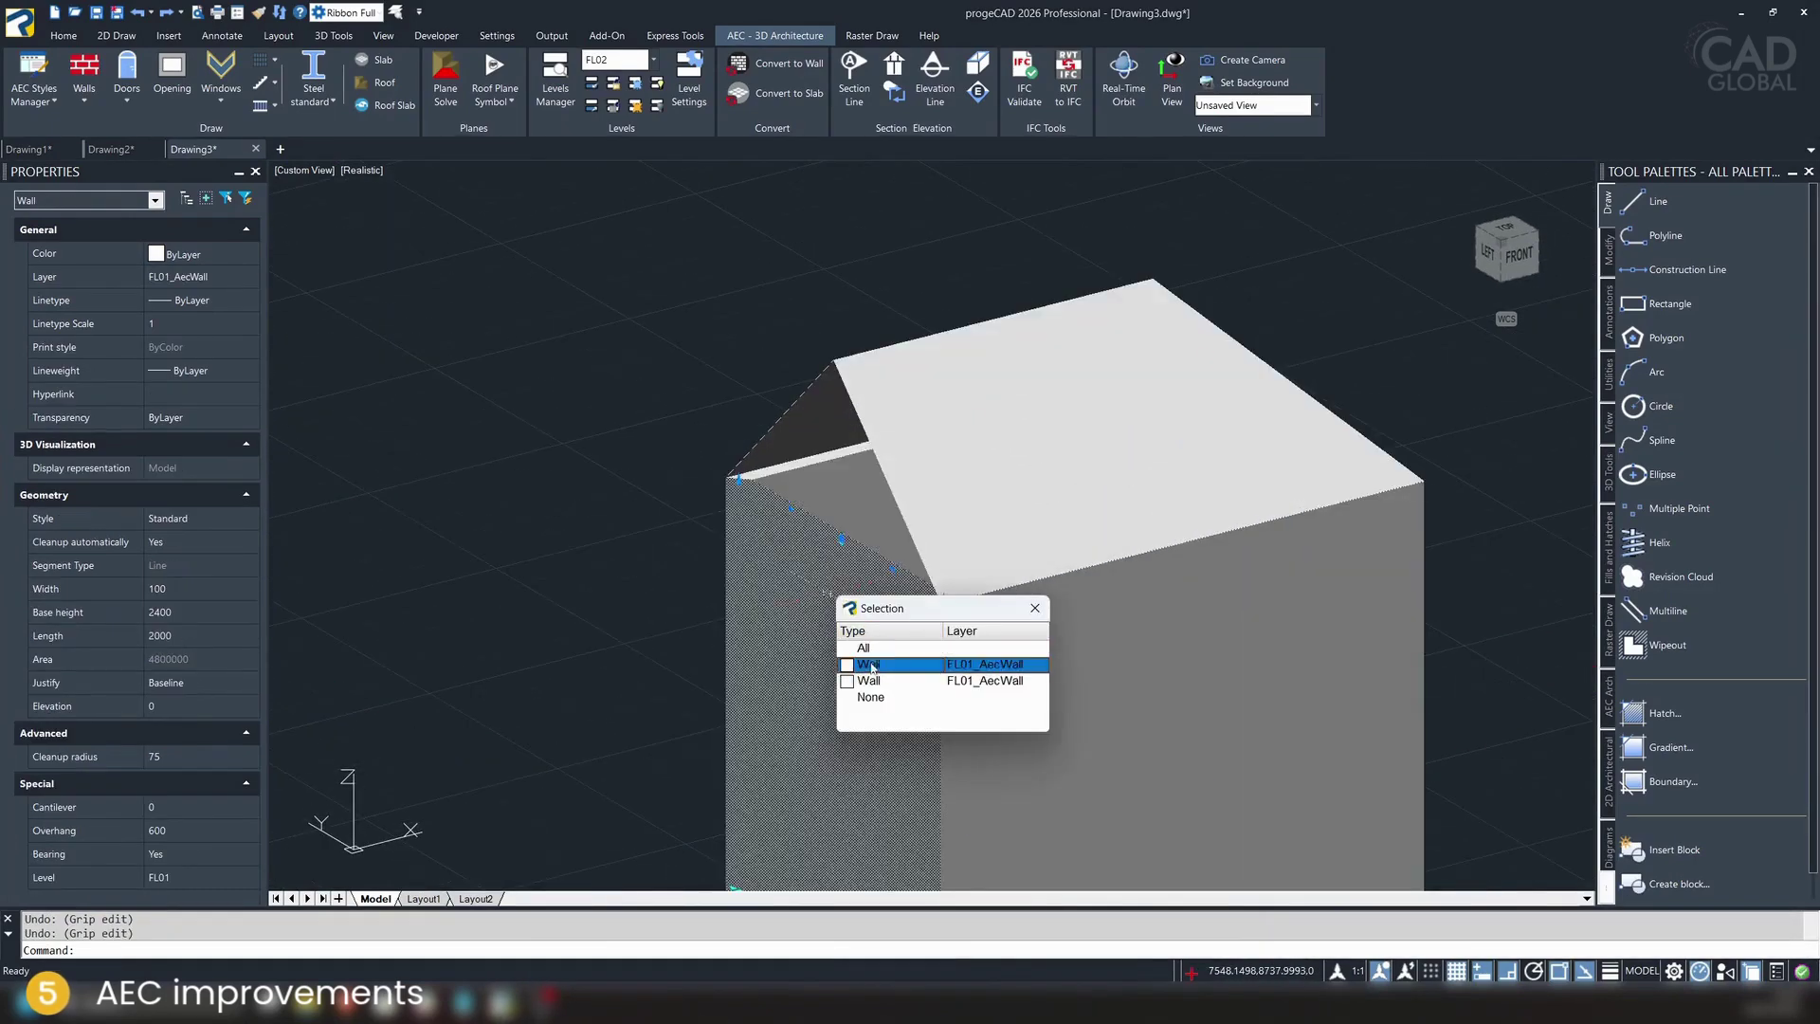
pyautogui.click(871, 666)
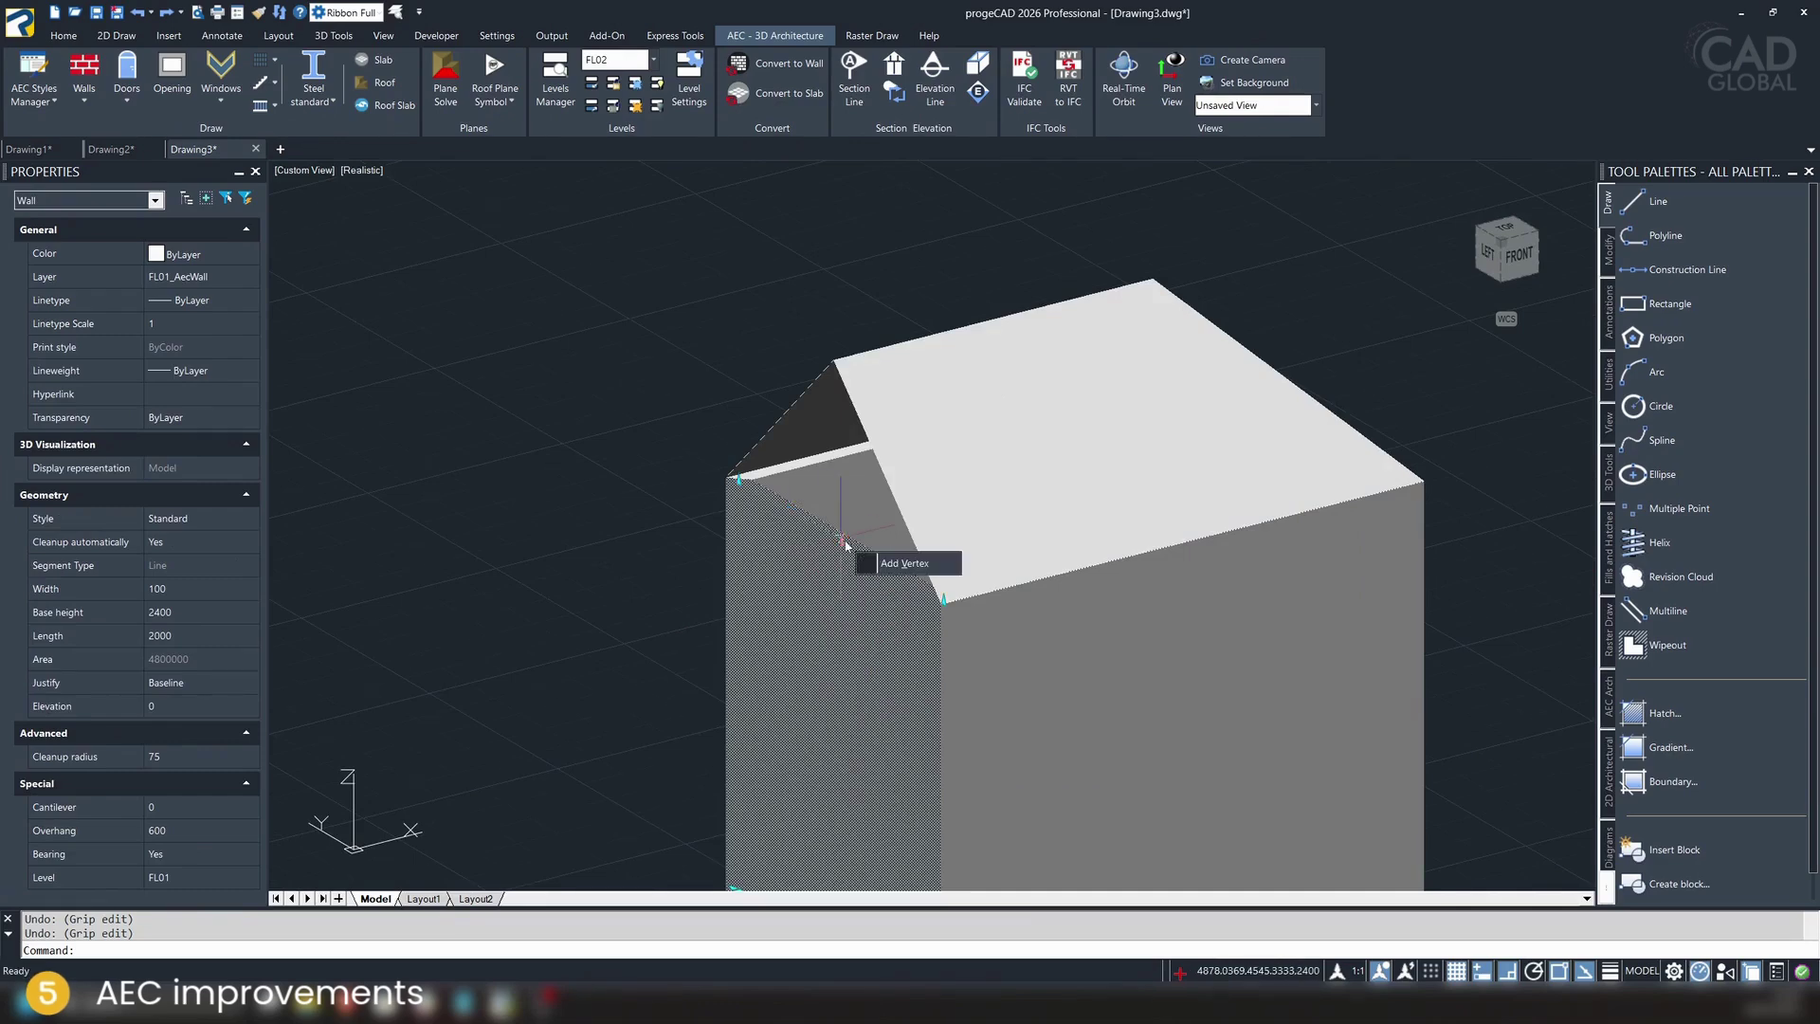
pyautogui.click(900, 564)
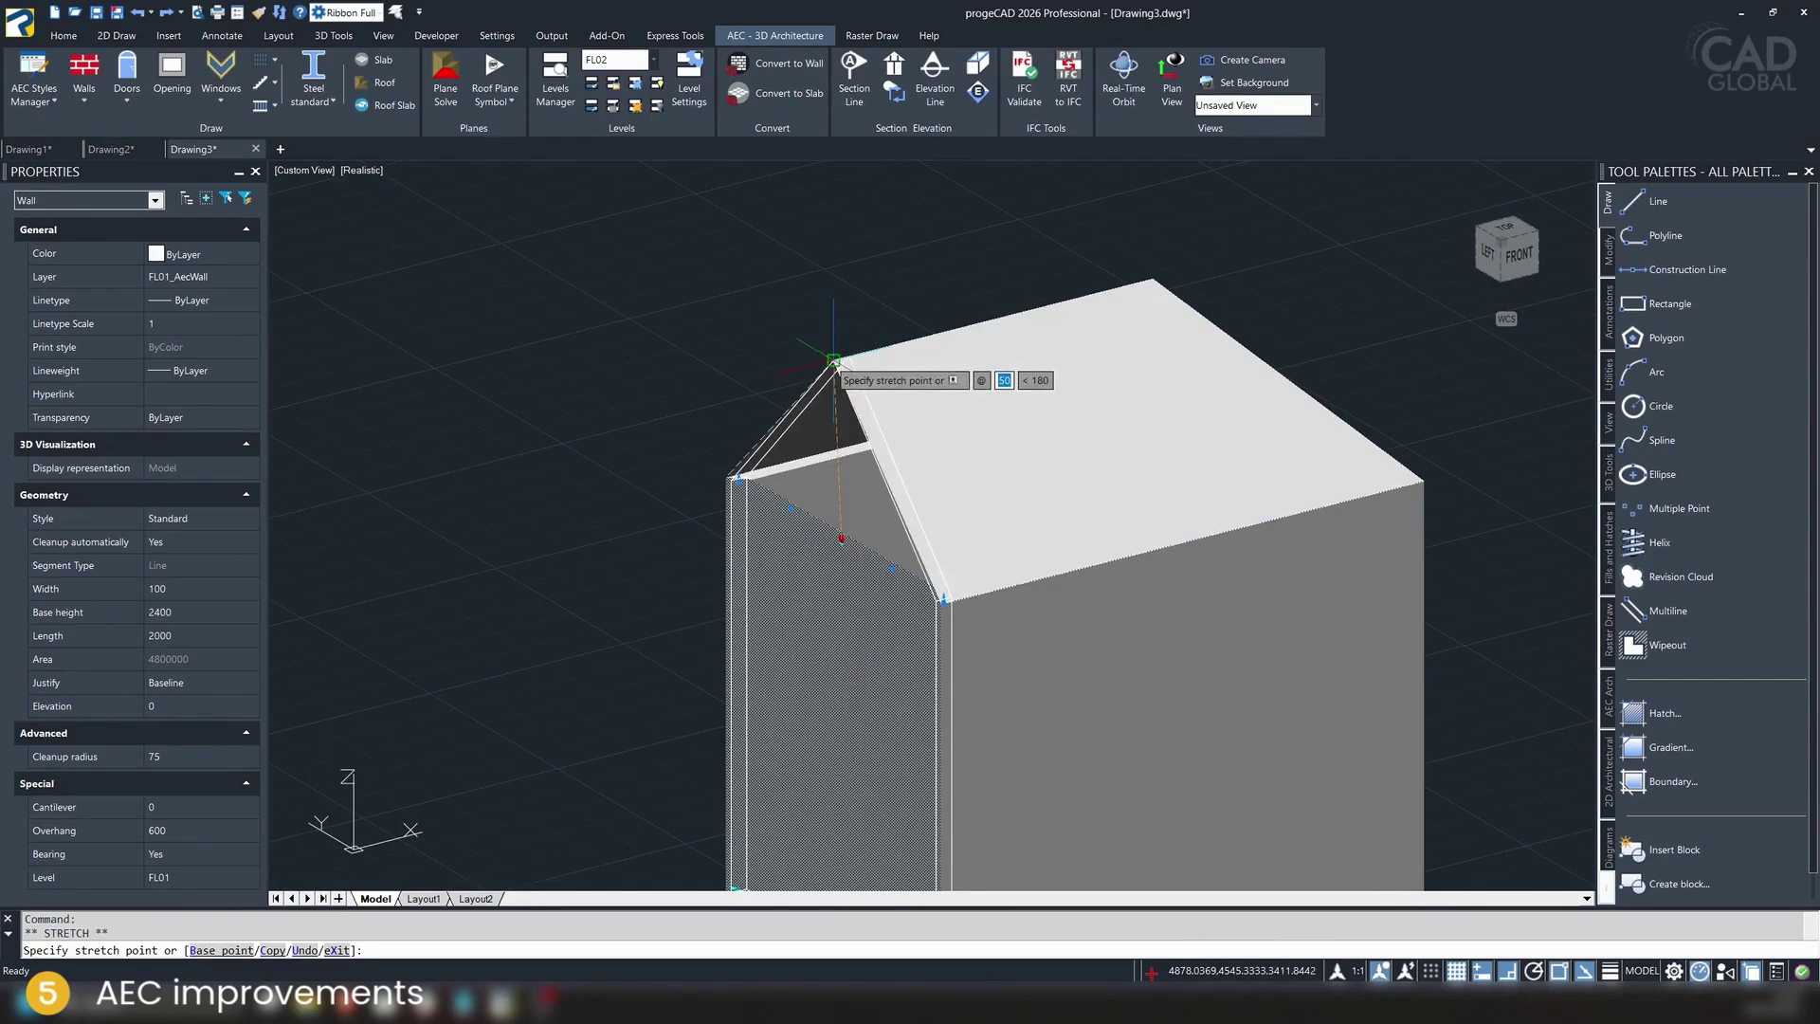
pyautogui.click(834, 361)
# Convert the roof's remaining sloped end on the opposite side of the building to a gable
pyautogui.keyDown('shift'); pyautogui.moveTo(1074, 582); pyautogui.dragTo(630, 471, button='middle'); pyautogui.keyUp('shift')
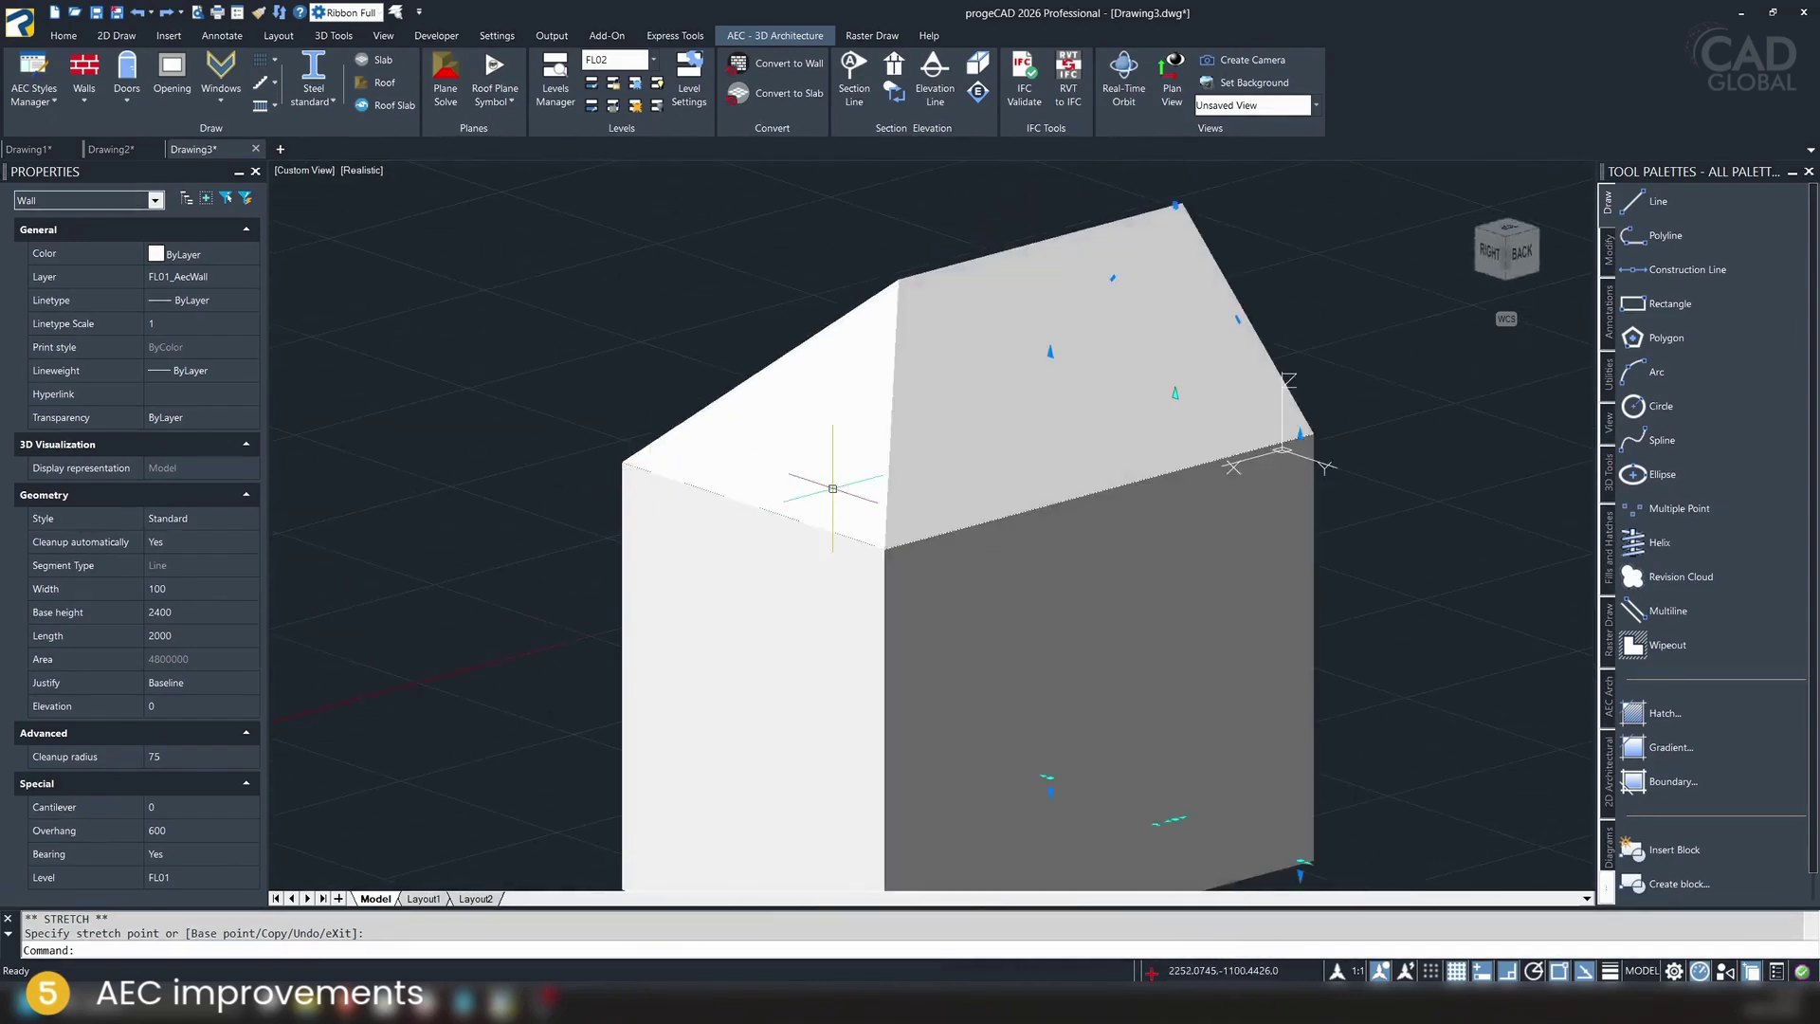
pyautogui.click(832, 488)
pyautogui.press('Escape')
pyautogui.click(936, 474)
pyautogui.click(854, 510)
pyautogui.click(954, 589)
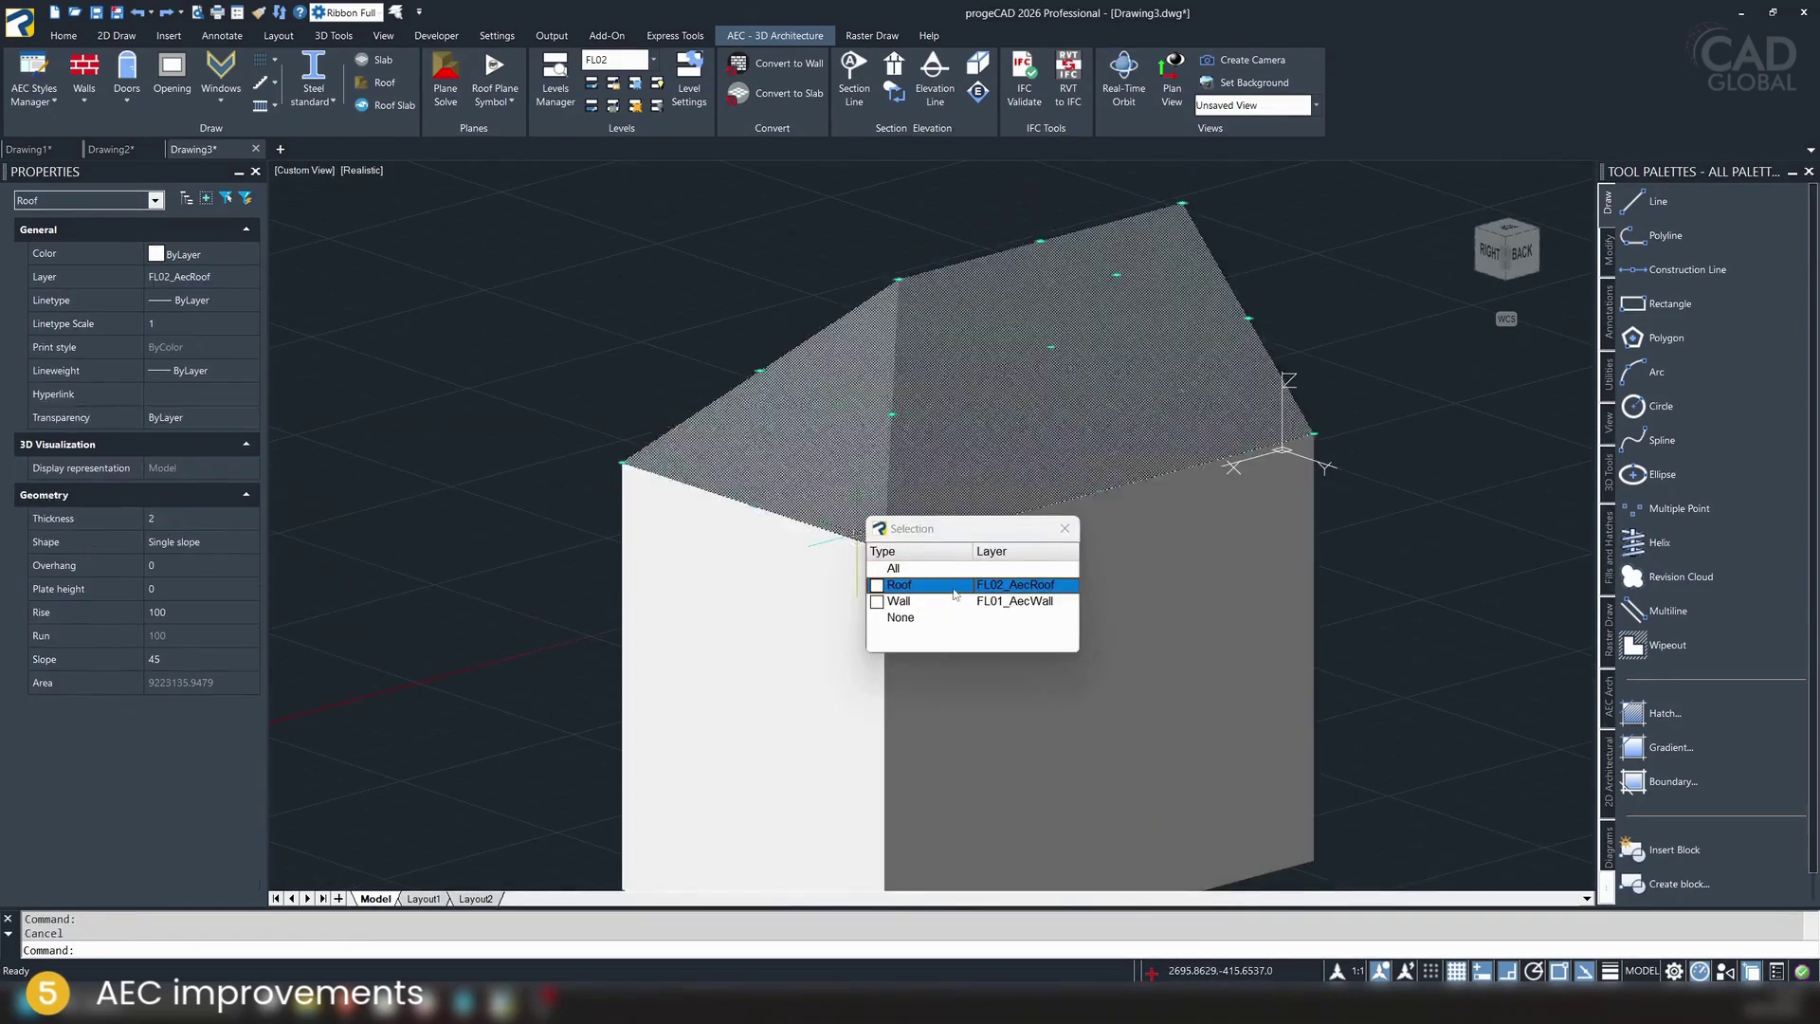
pyautogui.click(953, 588)
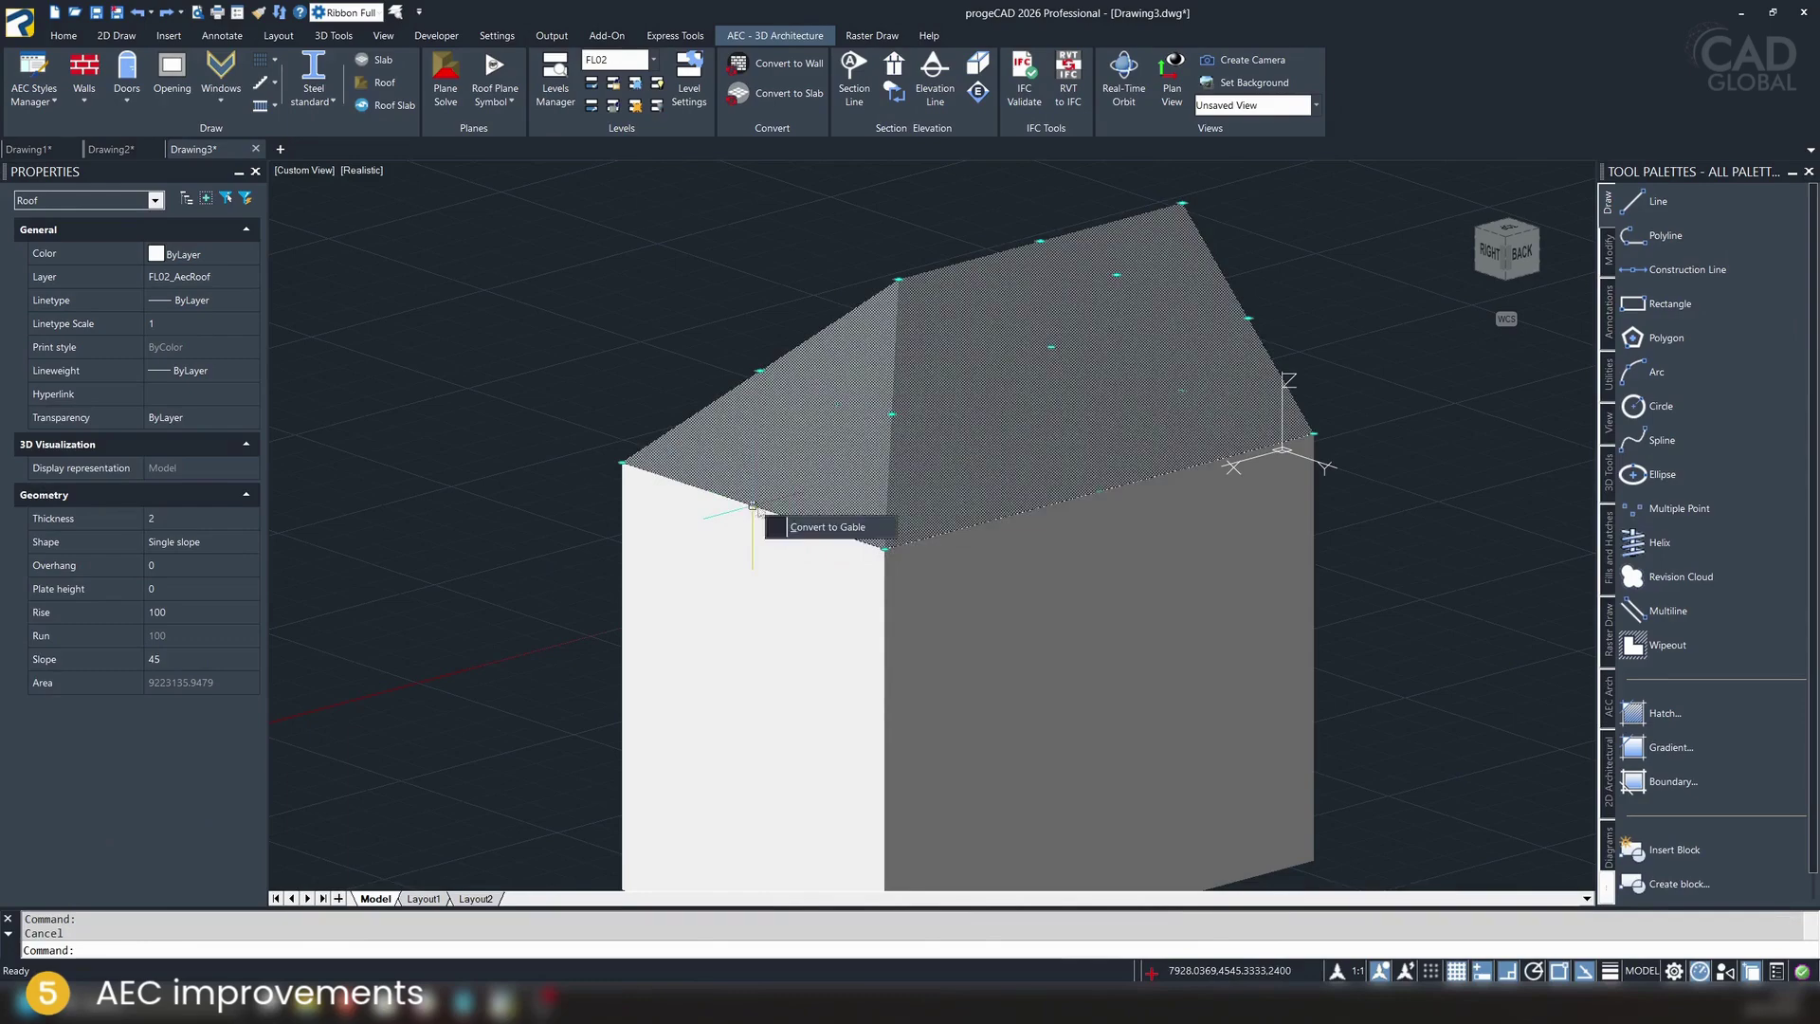
pyautogui.click(780, 522)
pyautogui.press('Escape')
# Add a midpoint vertex to the top of the opposite end wall and stretch it to the gable peak to close the opening
pyautogui.click(765, 515)
pyautogui.click(834, 588)
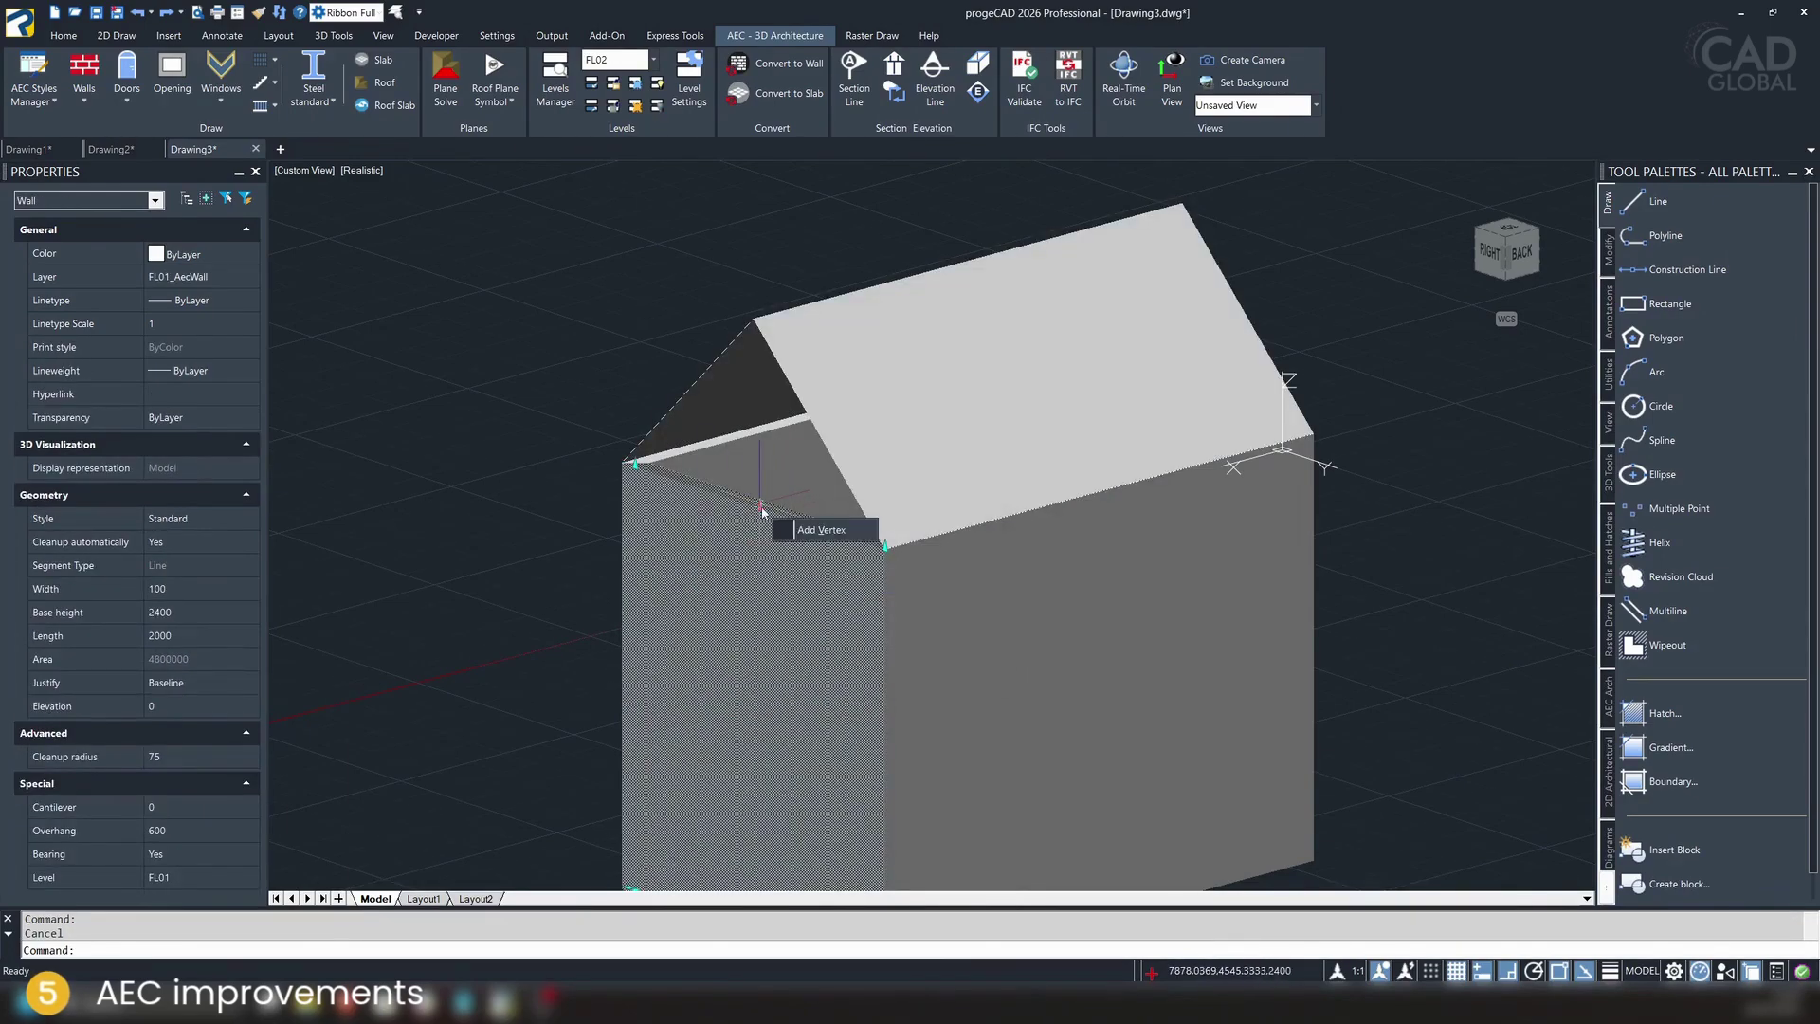
pyautogui.click(761, 505)
pyautogui.click(753, 319)
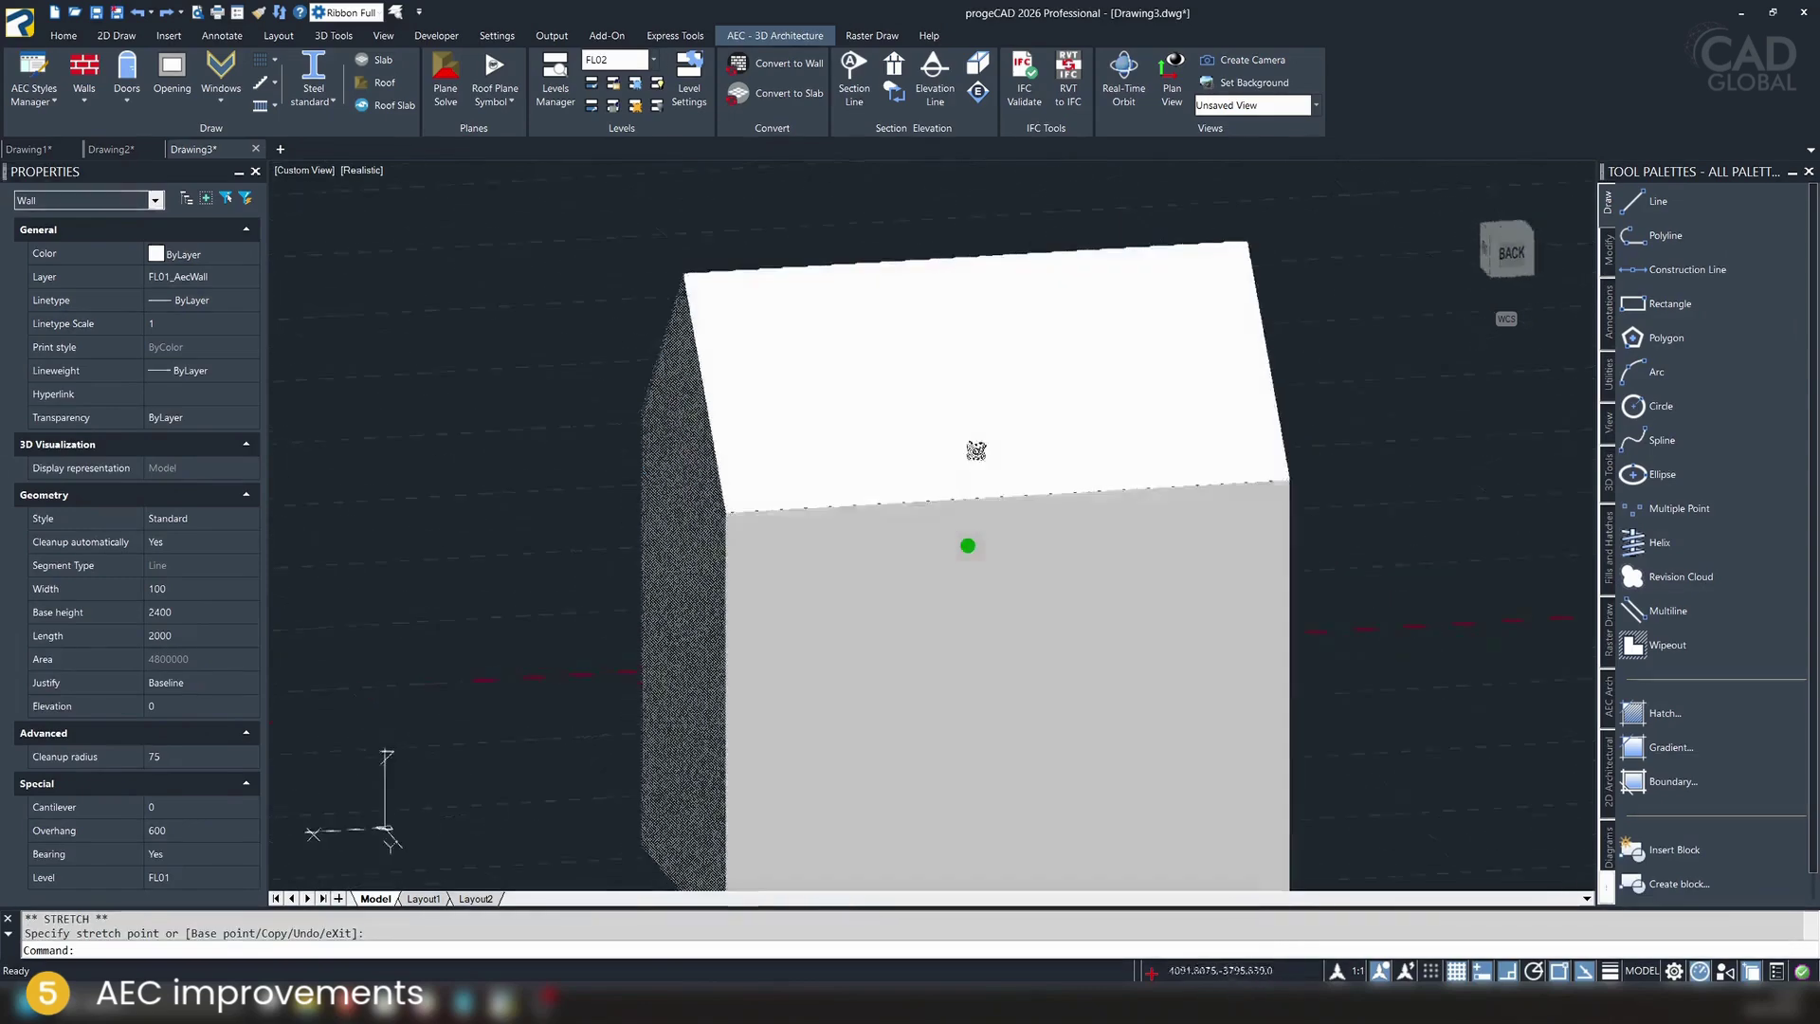
pyautogui.press('Escape')
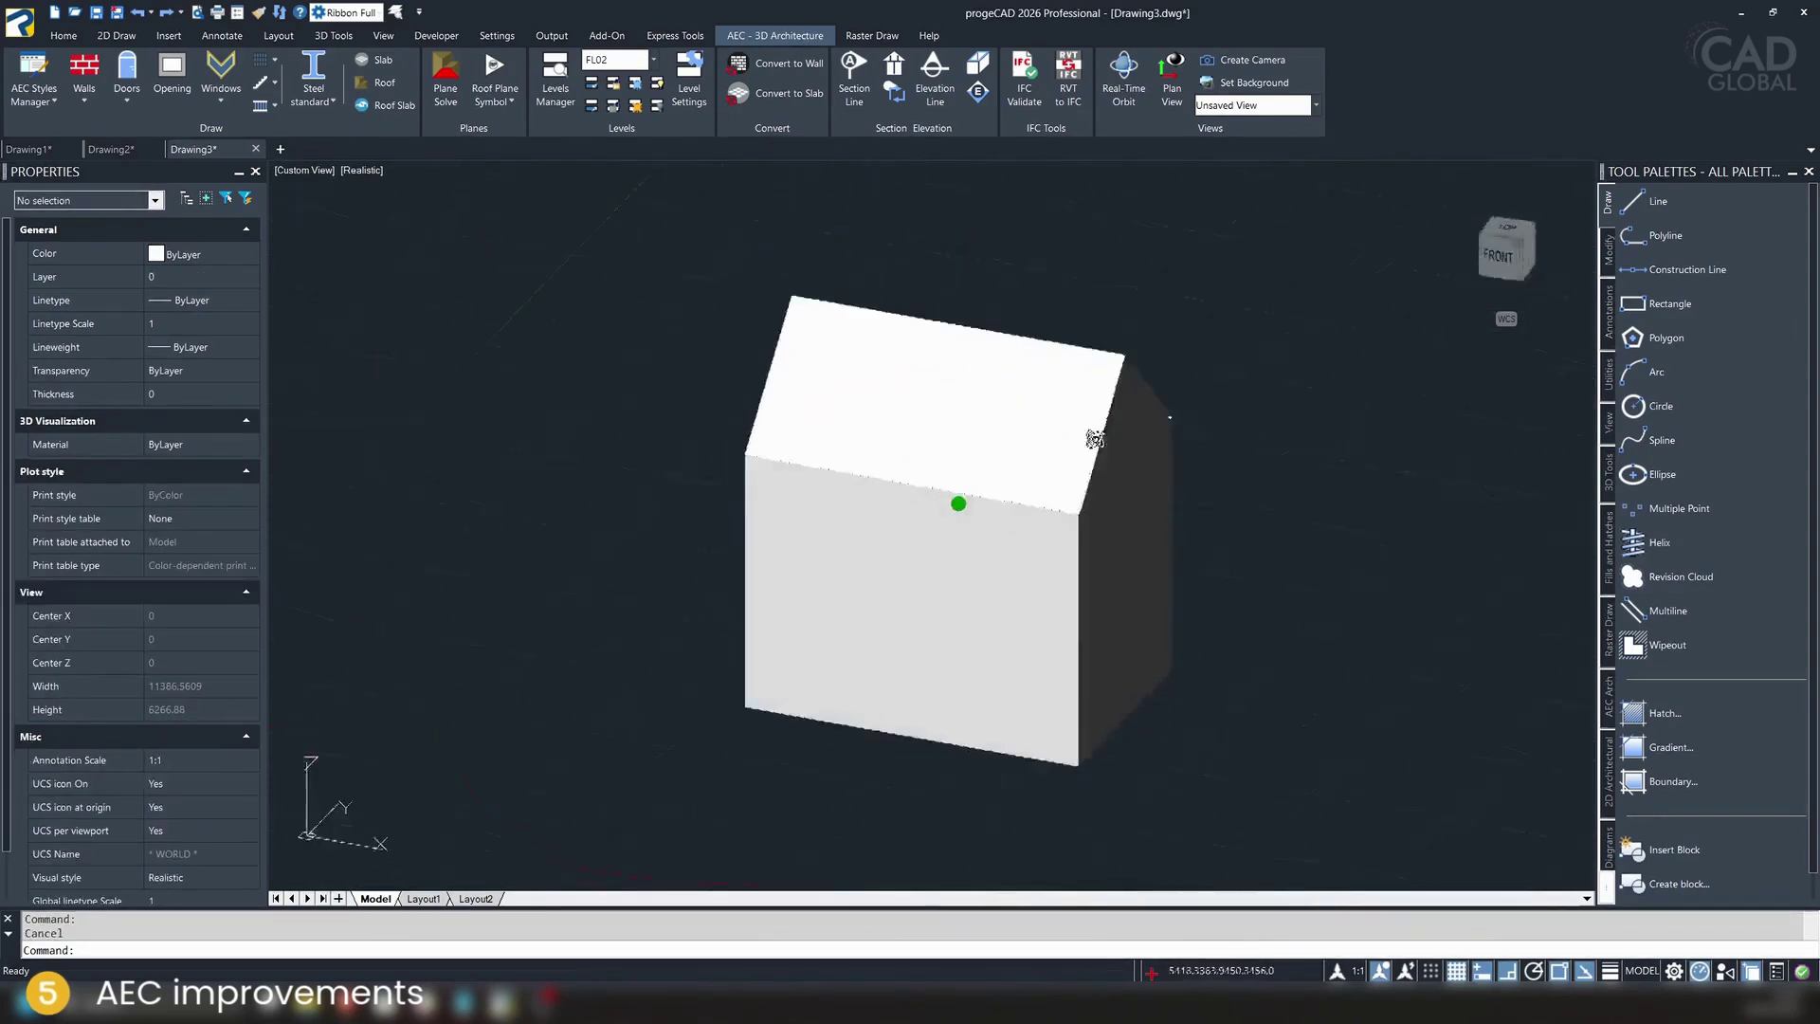